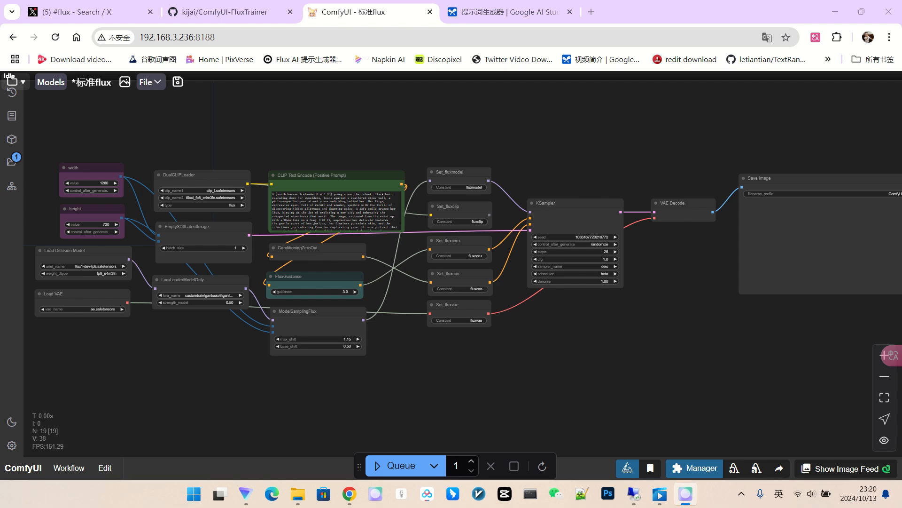
# - Examine the LoRA name and model strength in the LoraLoaderModelOnly node, along with the surrounding Flux workflow
pyautogui.scroll(15, 173, 292)
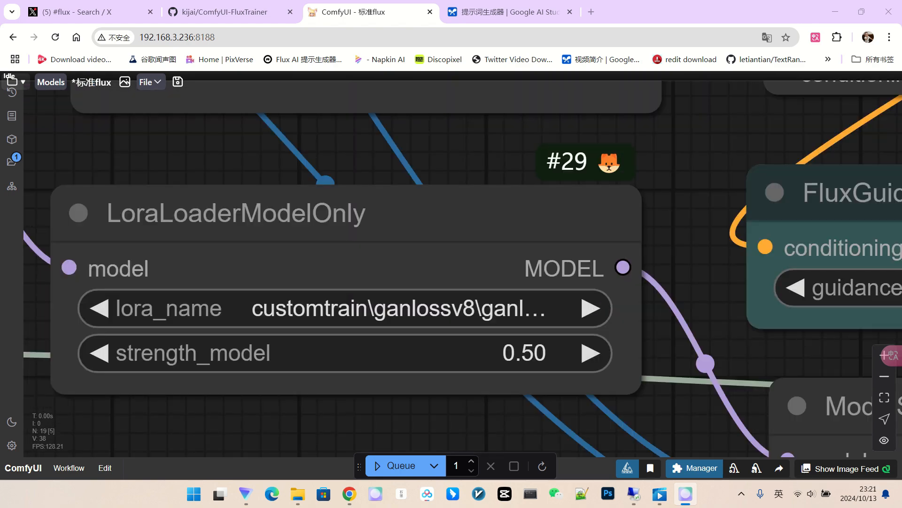
pyautogui.scroll(-15, 466, 307)
pyautogui.moveTo(755, 383); pyautogui.dragTo(539, 347)
pyautogui.scroll(-1, 562, 353)
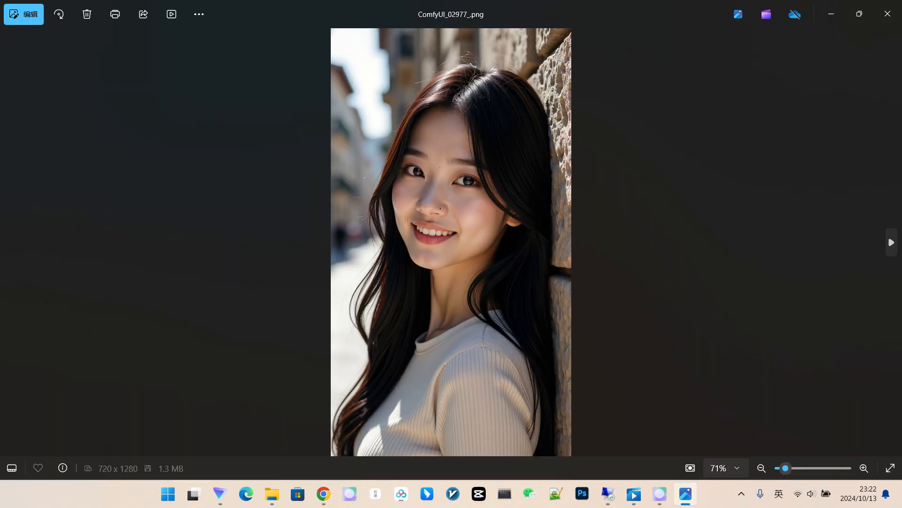
# - Browse the generated portraits from ComfyUI_02977_.png through ComfyUI_02988_.png and return to ComfyUI_02987_.png
pyautogui.press('Right')
pyautogui.press('Right')
pyautogui.press('Right')
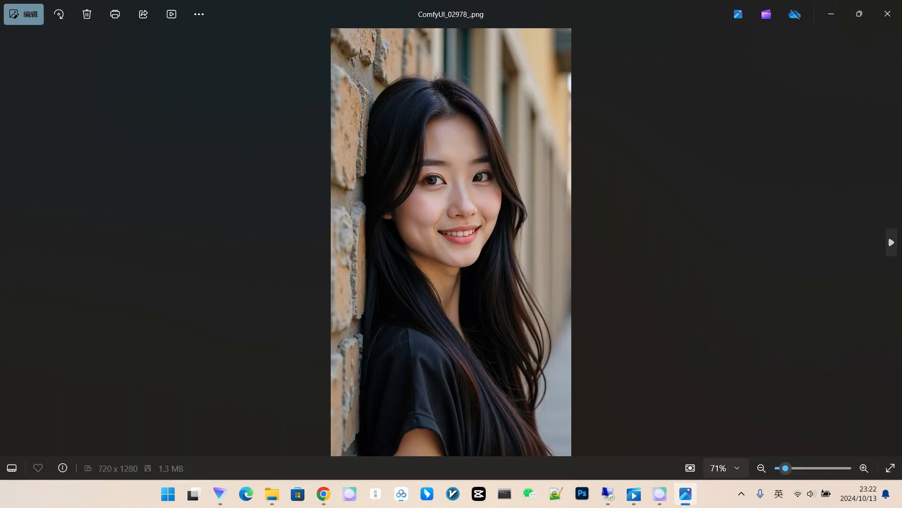
pyautogui.press('Right')
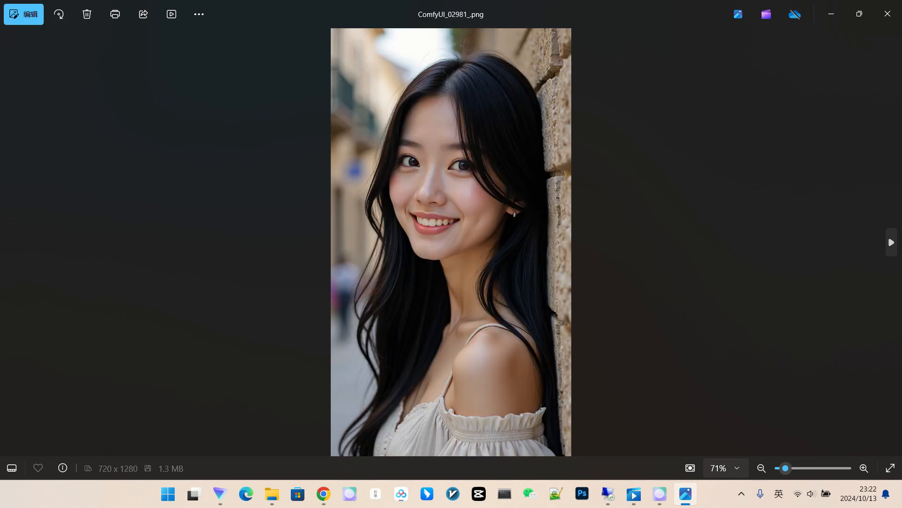
pyautogui.press('Right')
pyautogui.press('Right')
pyautogui.press('Right')
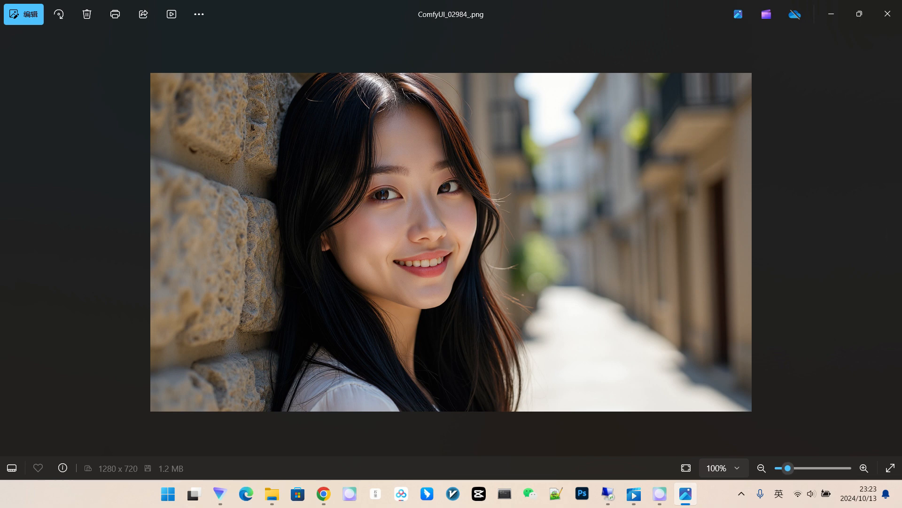
pyautogui.press('Right')
pyautogui.press('Right')
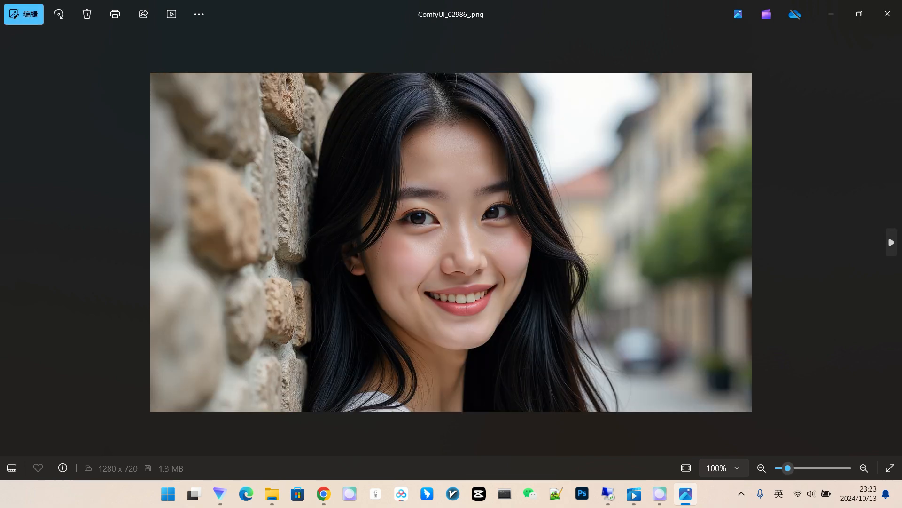
pyautogui.press('Right')
pyautogui.press('Right')
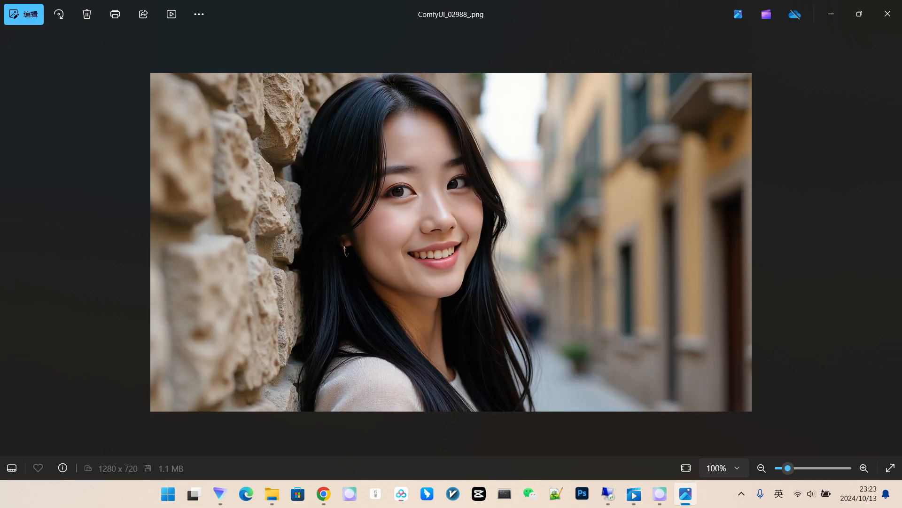
pyautogui.press('Left')
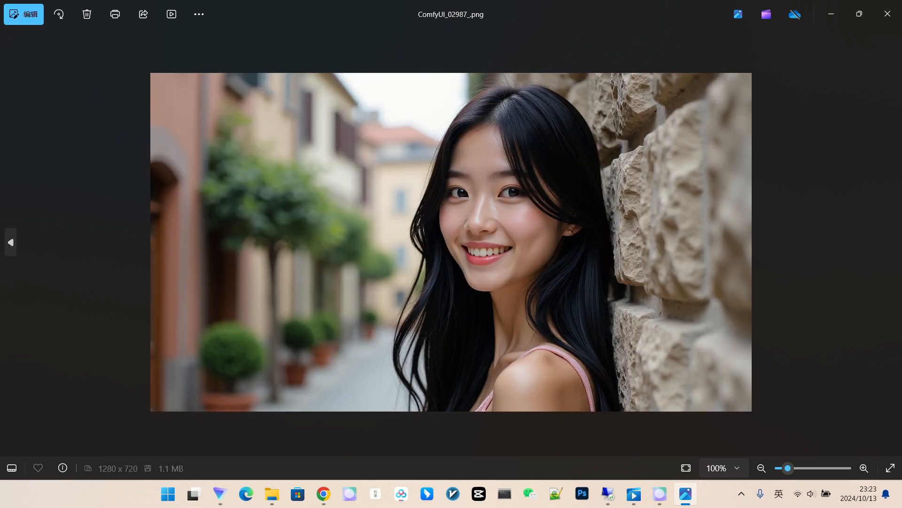
# - Inspect the facial detail of ComfyUI_02987_.png up close, from the eyes to the whole face, and close the image viewer
pyautogui.scroll(8, 496, 196)
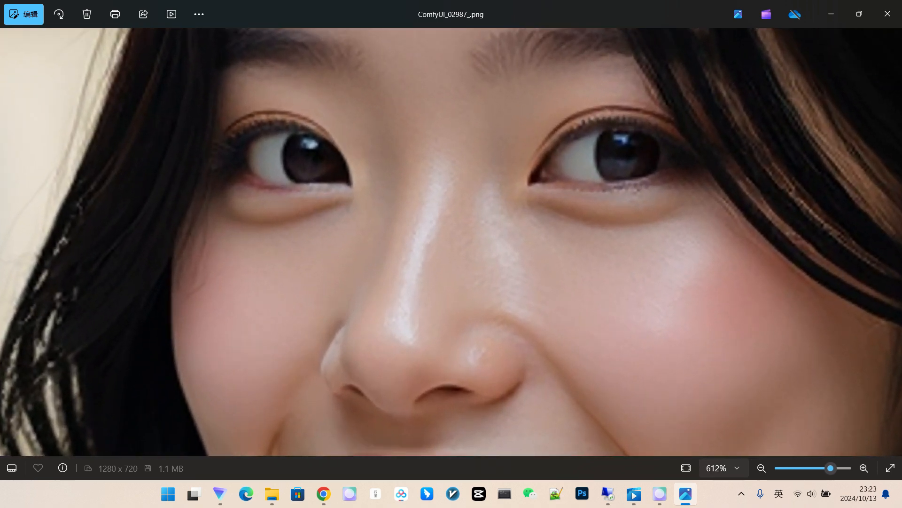
pyautogui.scroll(-2, 448, 221)
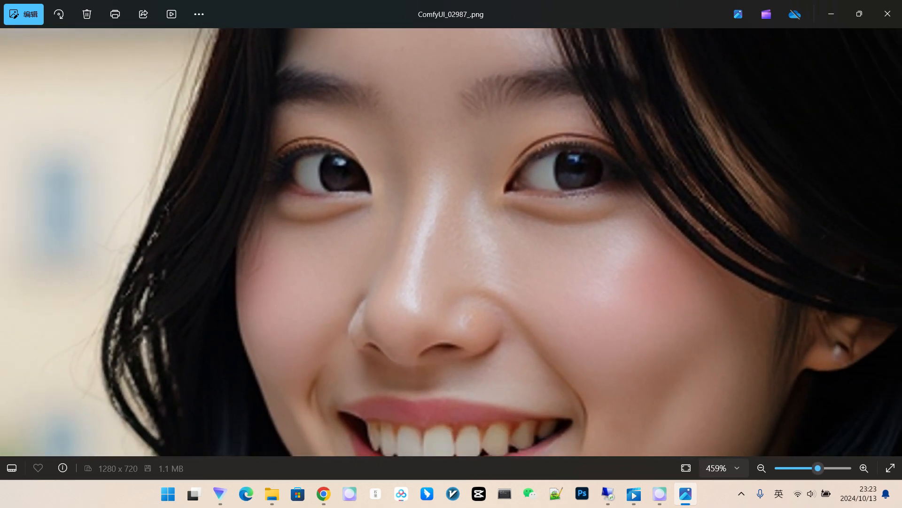
pyautogui.scroll(-3, 449, 221)
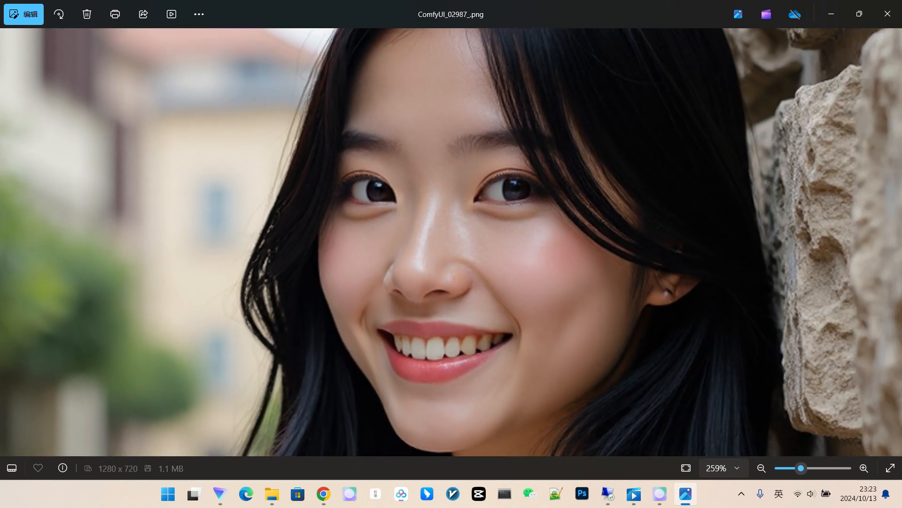
pyautogui.scroll(-4, 449, 221)
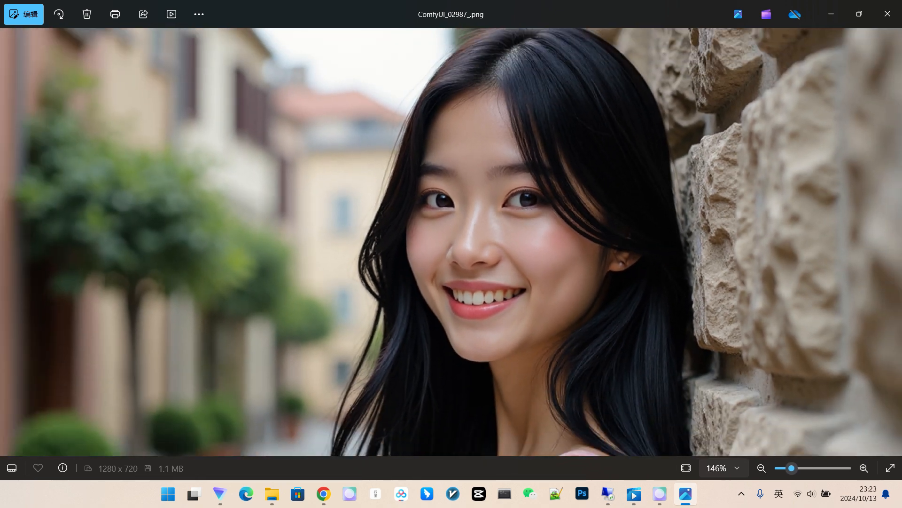
pyautogui.hotkey('alt', 'F4')
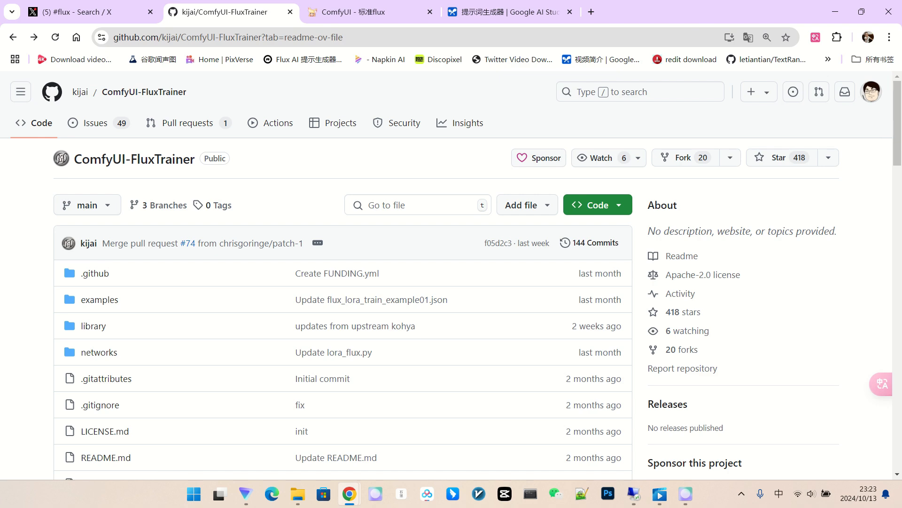
# - Find the README of the kijai/ComfyUI-FluxTrainer repository in the browser and translate the page into Chinese alongside the English text
pyautogui.scroll(-12, 452, 274)
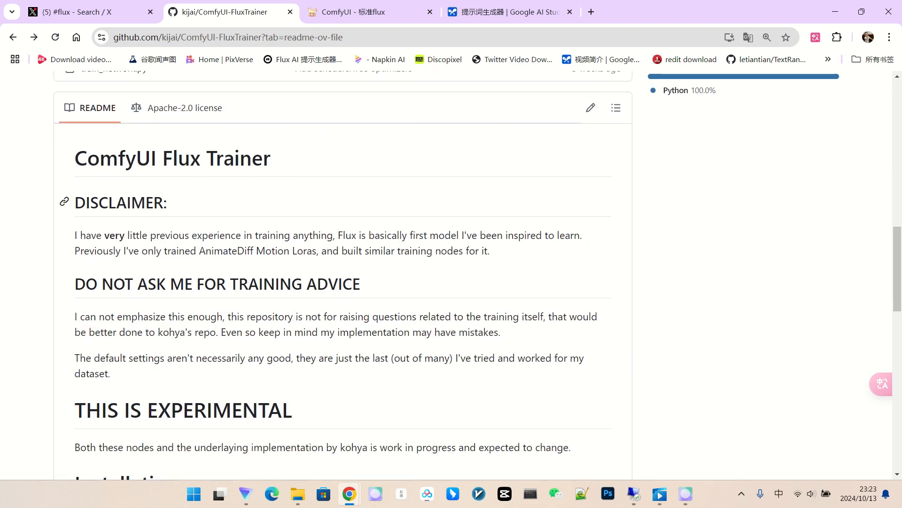
pyautogui.scroll(-3, 343, 275)
pyautogui.scroll(2, 343, 275)
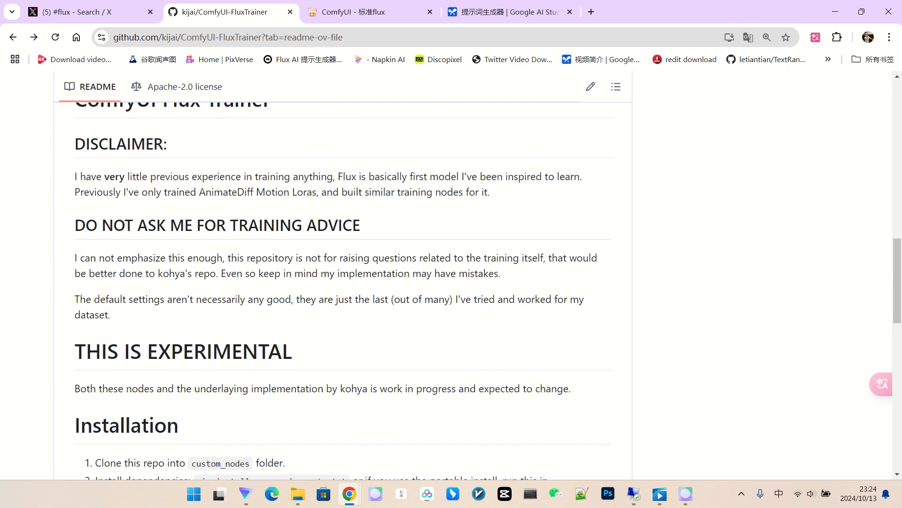
pyautogui.hotkey('alt', 'a')
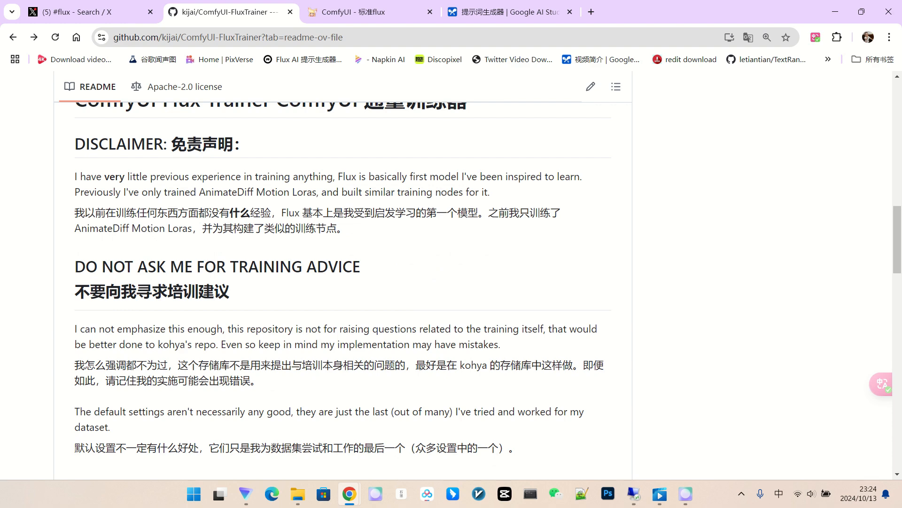
# - Read the README's training disclaimer, experimental notice, installation instructions and torch version recommendation
pyautogui.scroll(-1, 343, 275)
pyautogui.scroll(1, 343, 144)
pyautogui.scroll(-1, 343, 275)
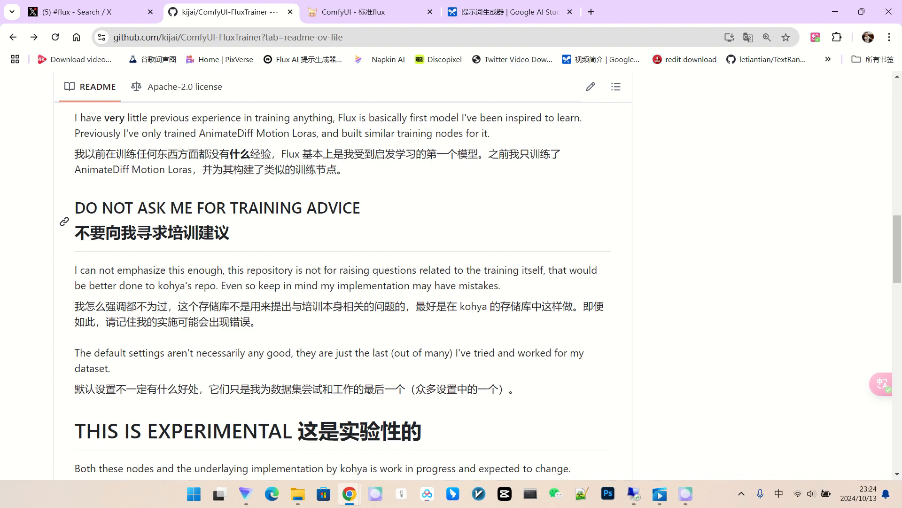
pyautogui.scroll(-3, 343, 275)
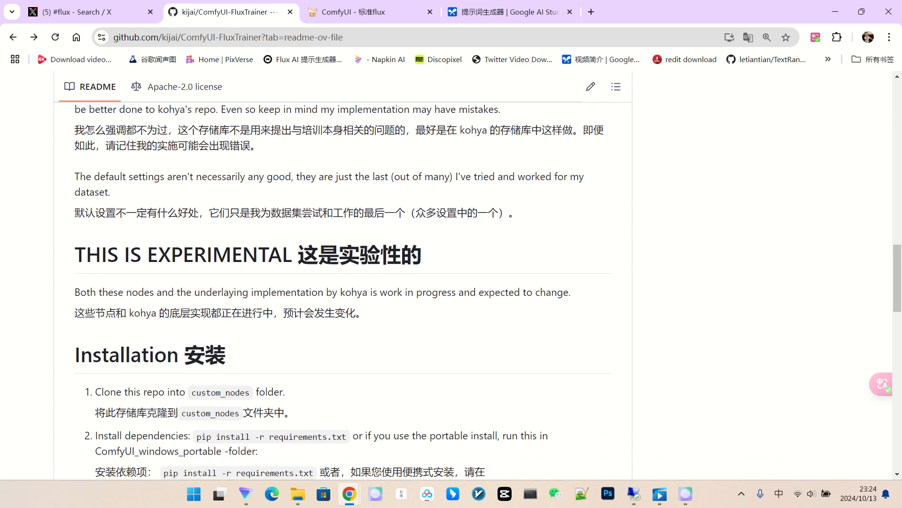
pyautogui.scroll(-1, 343, 275)
pyautogui.scroll(1, 343, 275)
pyautogui.scroll(-2, 329, 282)
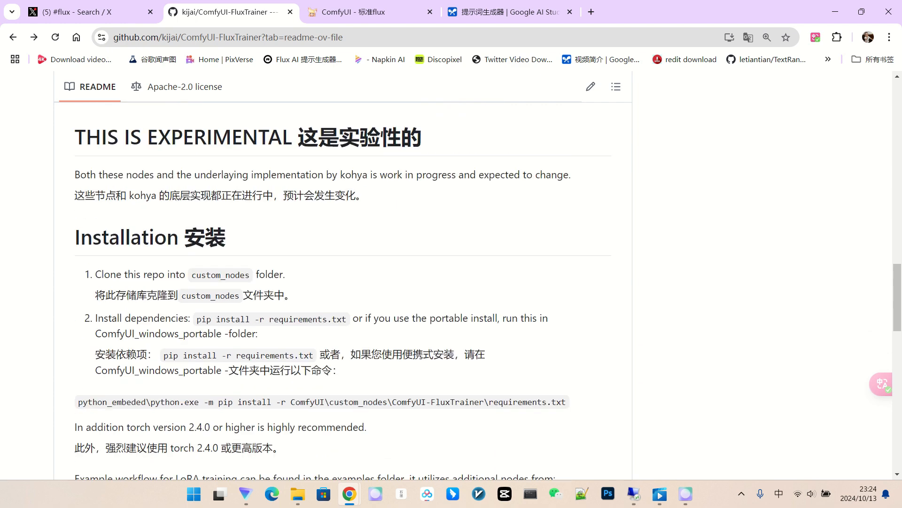
pyautogui.scroll(-2, 329, 282)
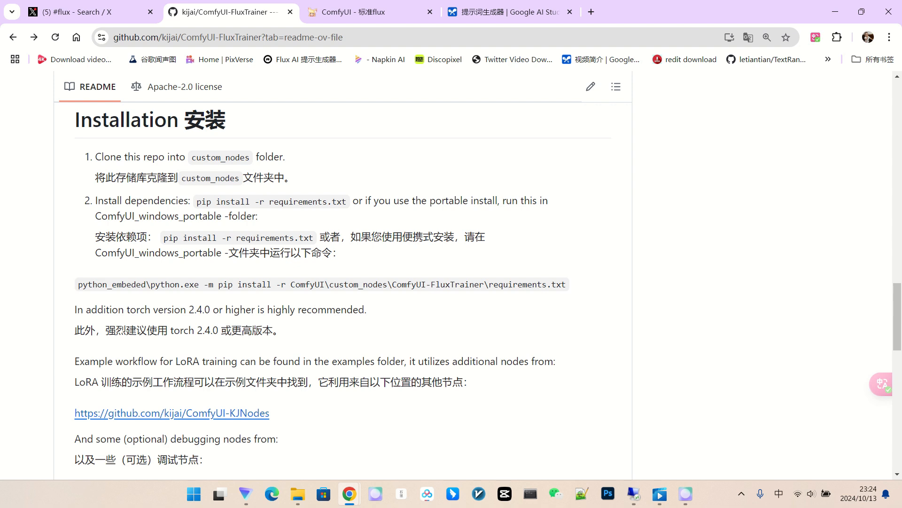
pyautogui.scroll(-1, 329, 282)
pyautogui.moveTo(75, 271); pyautogui.dragTo(273, 271)
pyautogui.click(273, 271)
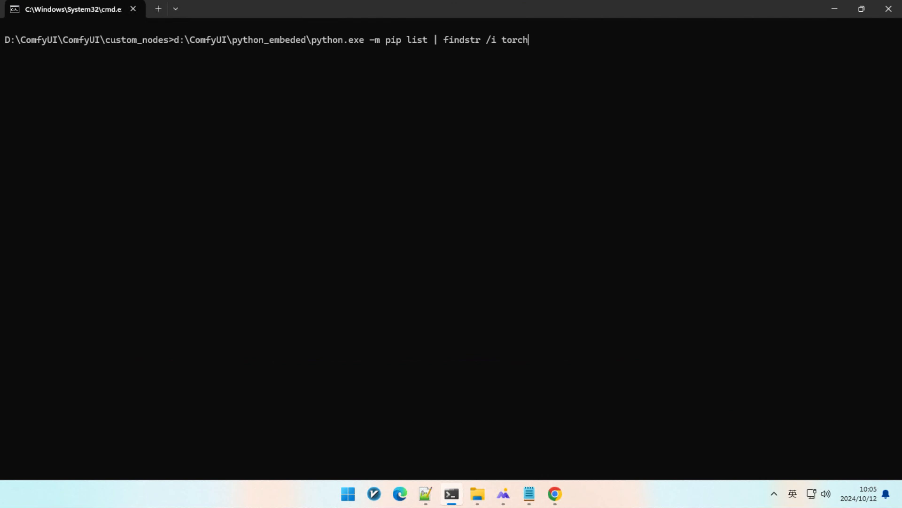
# - In the command prompt, check the installed torch version with d:\ComfyUI\python_embeded\python.exe -m pip list | findstr /i torch
pyautogui.moveTo(524, 7); pyautogui.dragTo(371, 35)
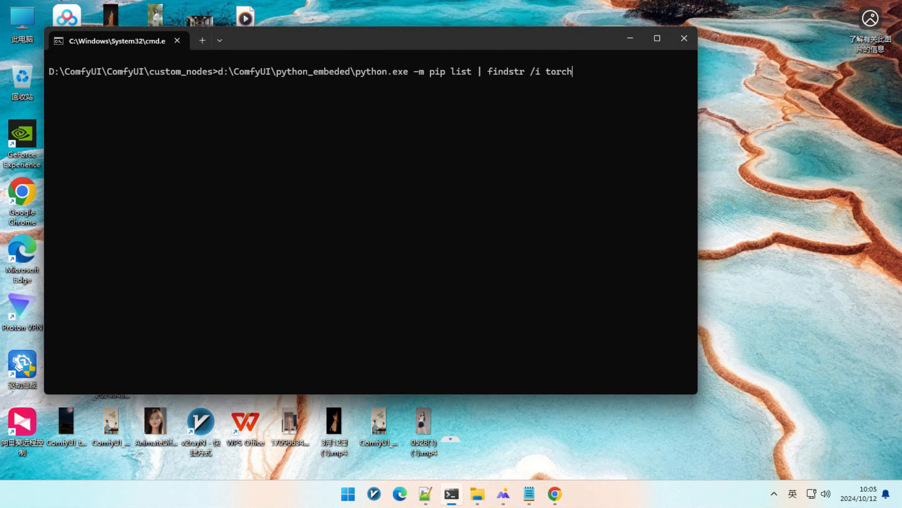
pyautogui.press('Return')
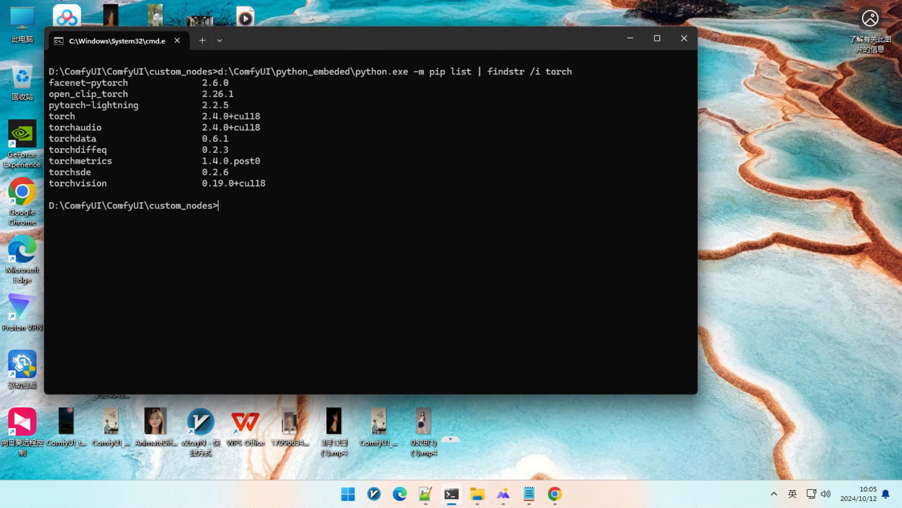
pyautogui.moveTo(266, 116); pyautogui.dragTo(49, 116)
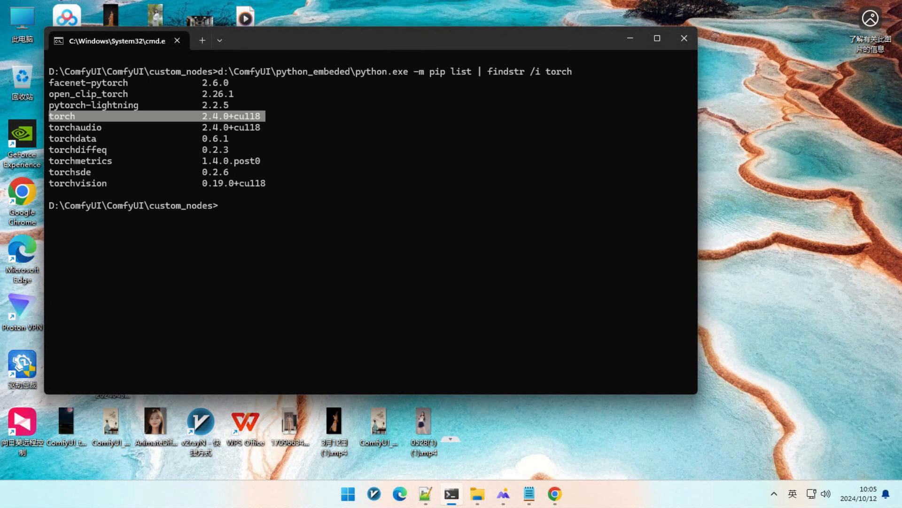
pyautogui.hotkey('ctrl', 'c')
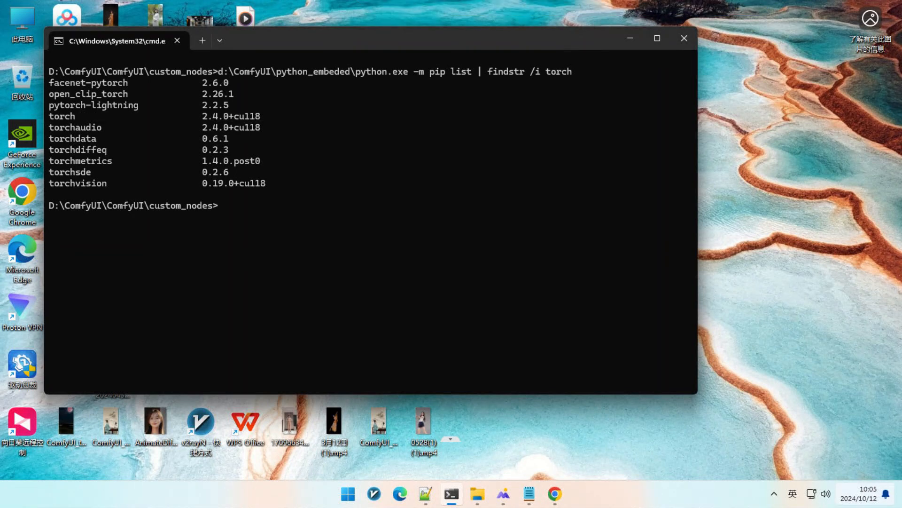
pyautogui.click(773, 495)
pyautogui.press('Escape')
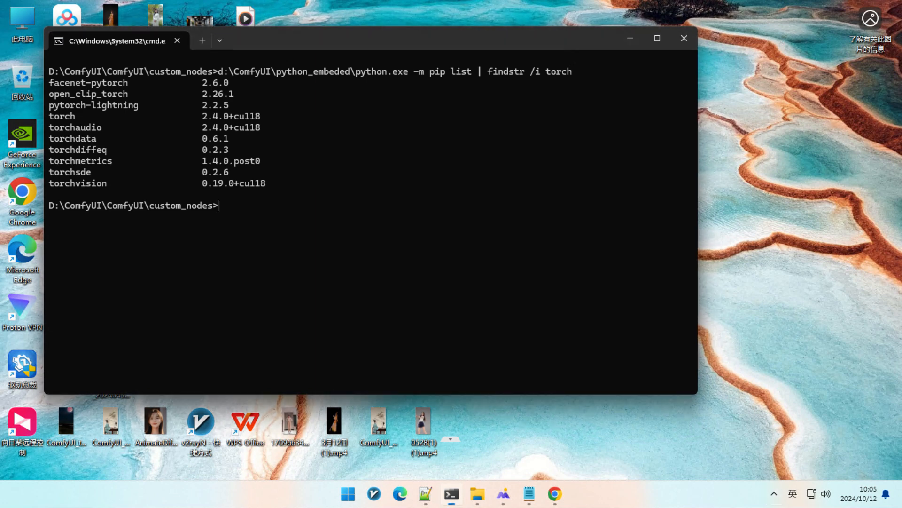
pyautogui.write('git clone')
pyautogui.hotkey('ctrl', 'v')
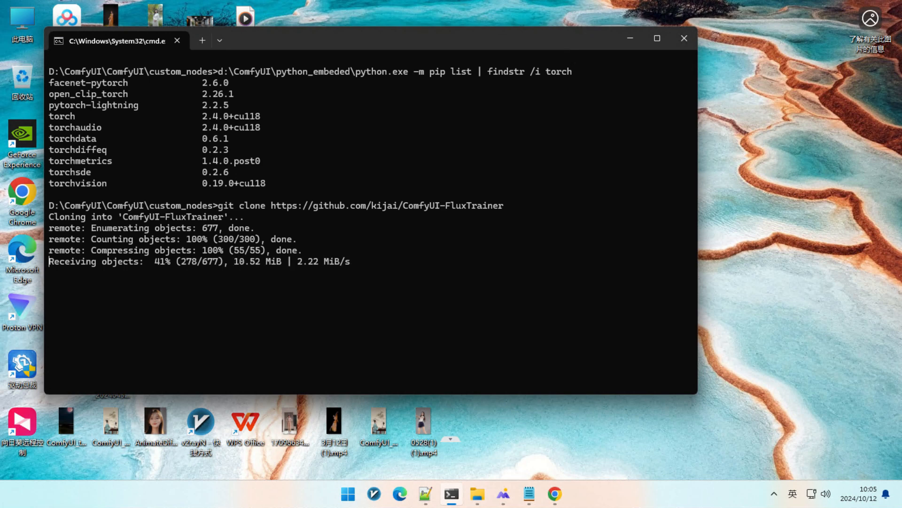
pyautogui.write('cd')
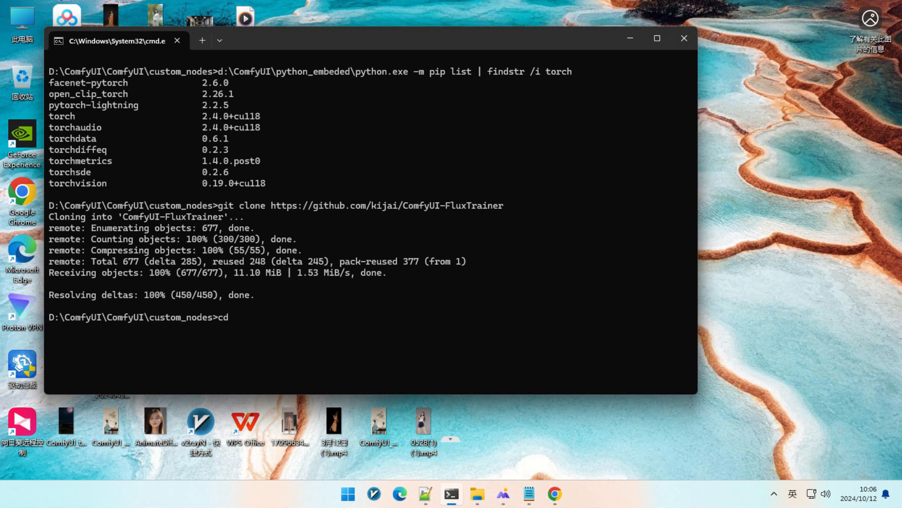
pyautogui.hotkey('ctrl', 'v')
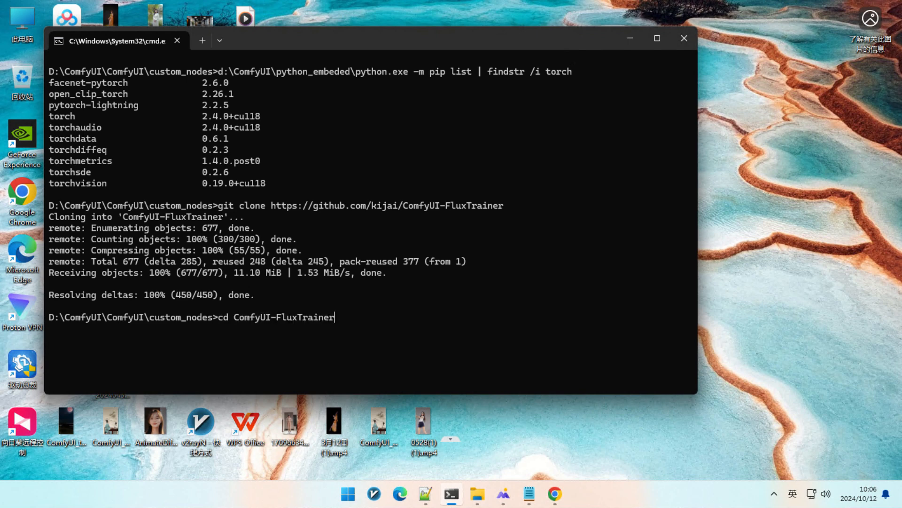
pyautogui.press('Return')
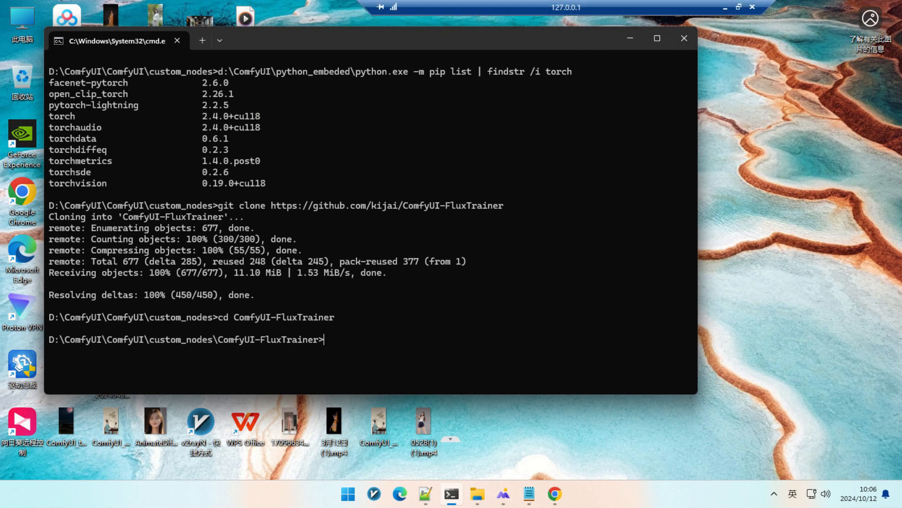
pyautogui.hotkey('ctrl', 'v')
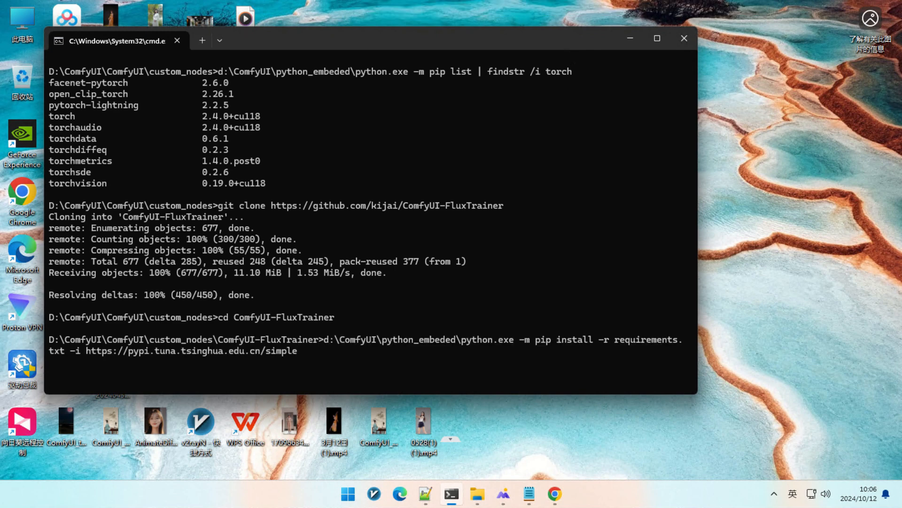
pyautogui.press('Return')
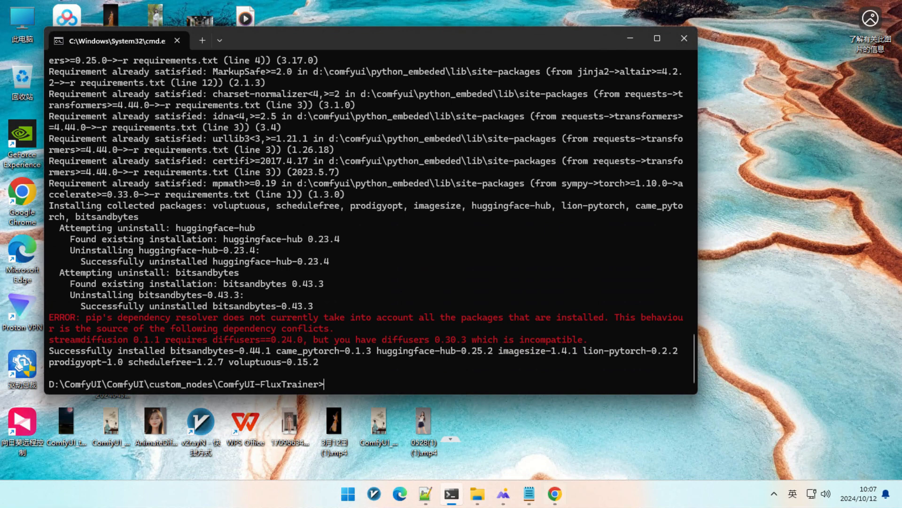
# - Read in the README which additional and optional debugging node packs the example LoRA training workflow uses
pyautogui.moveTo(555, 493)
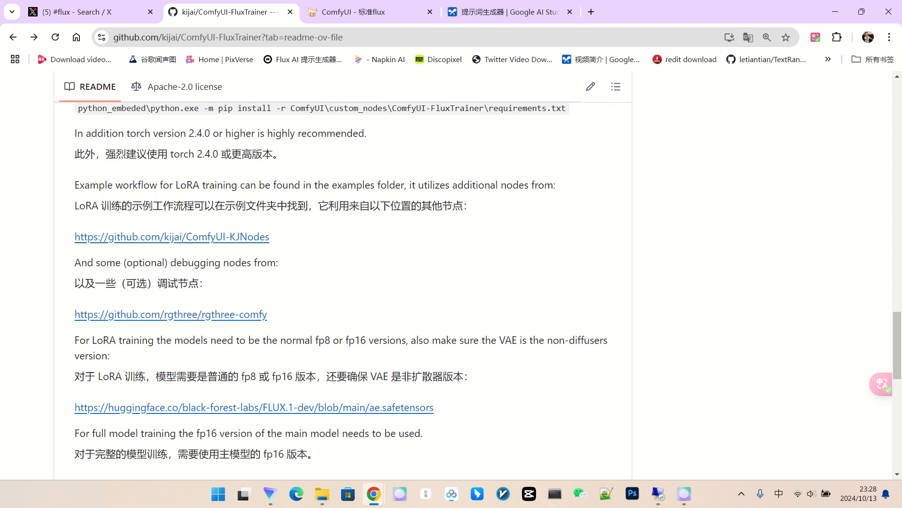
pyautogui.scroll(-1, 343, 282)
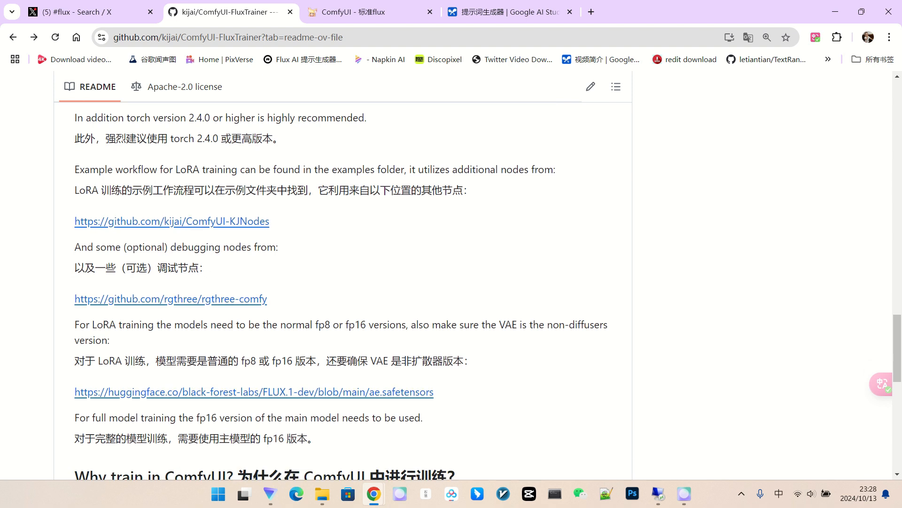
pyautogui.moveTo(277, 204); pyautogui.dragTo(75, 178)
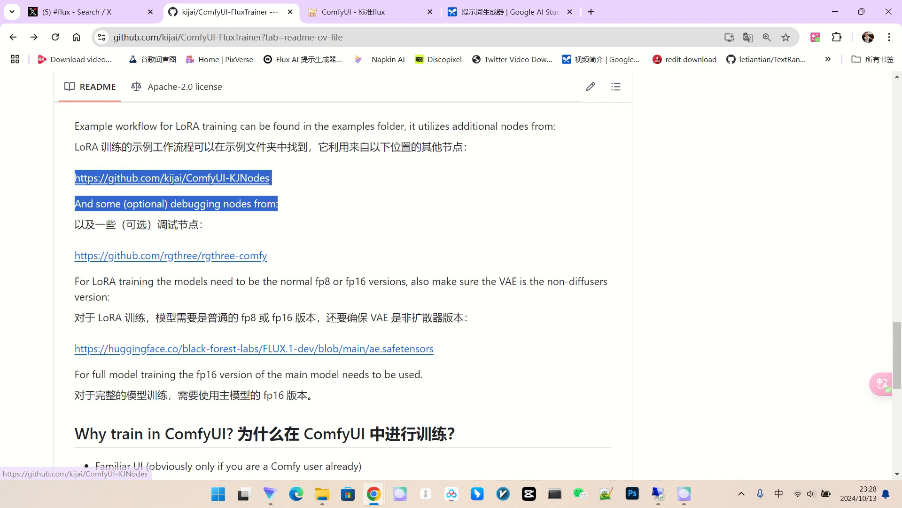
pyautogui.moveTo(267, 255); pyautogui.dragTo(74, 256)
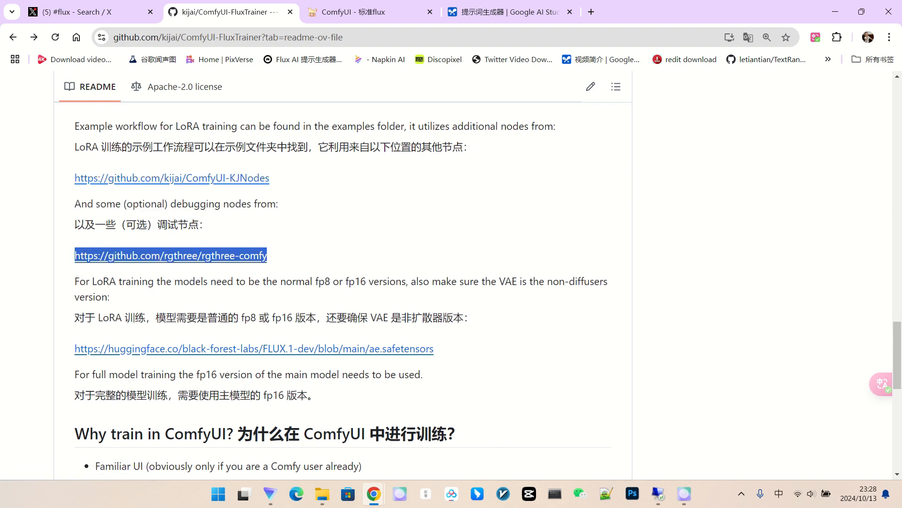
pyautogui.moveTo(268, 255); pyautogui.dragTo(75, 256)
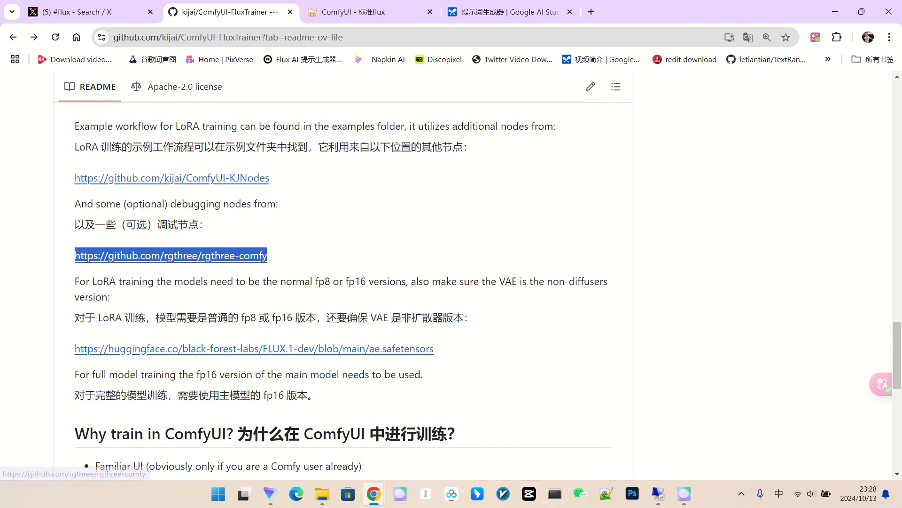
pyautogui.scroll(-1, 343, 282)
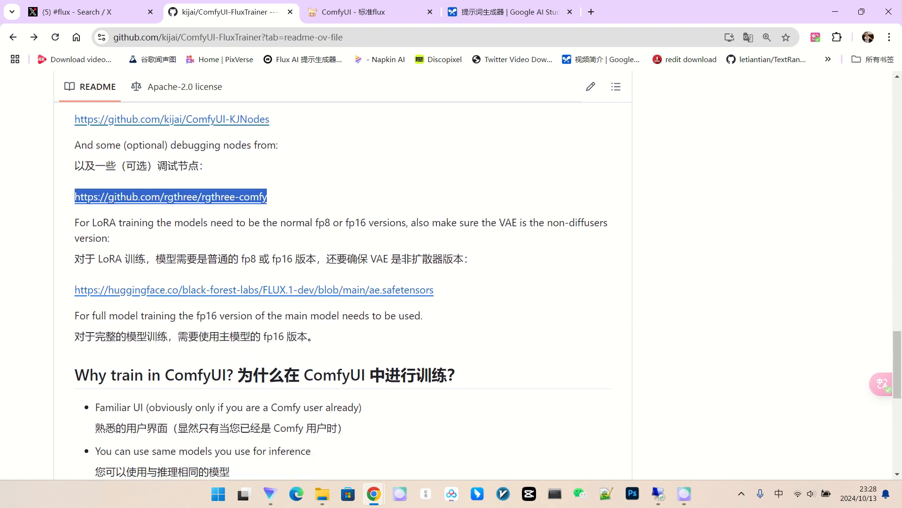
# - Read the README's requirements for the model and VAE versions used in LoRA training
pyautogui.moveTo(155, 258); pyautogui.dragTo(238, 258)
pyautogui.click(238, 258)
pyautogui.moveTo(316, 258); pyautogui.dragTo(384, 258)
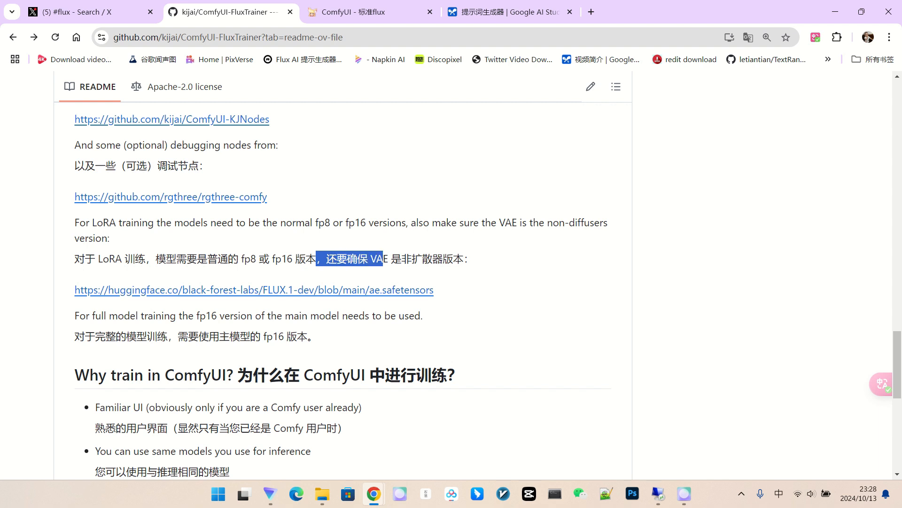
pyautogui.click(384, 258)
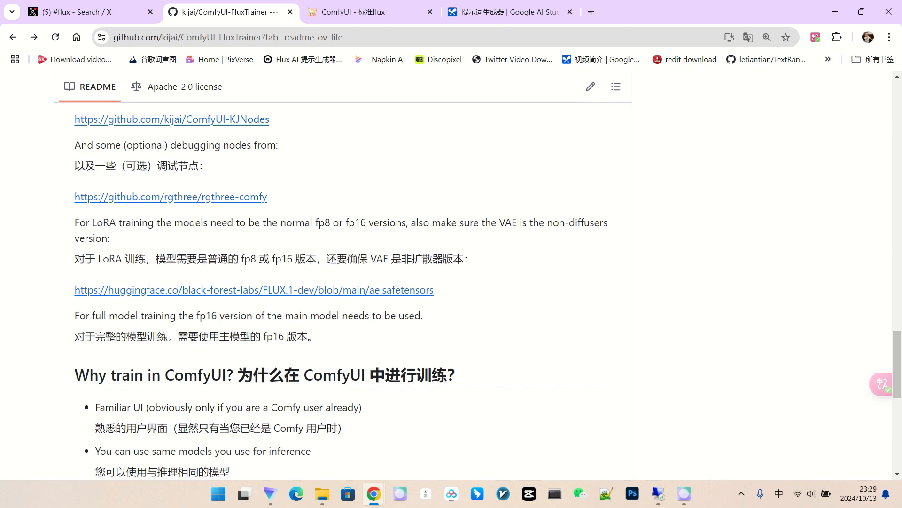
pyautogui.moveTo(207, 258); pyautogui.dragTo(292, 258)
pyautogui.moveTo(388, 258); pyautogui.dragTo(422, 259)
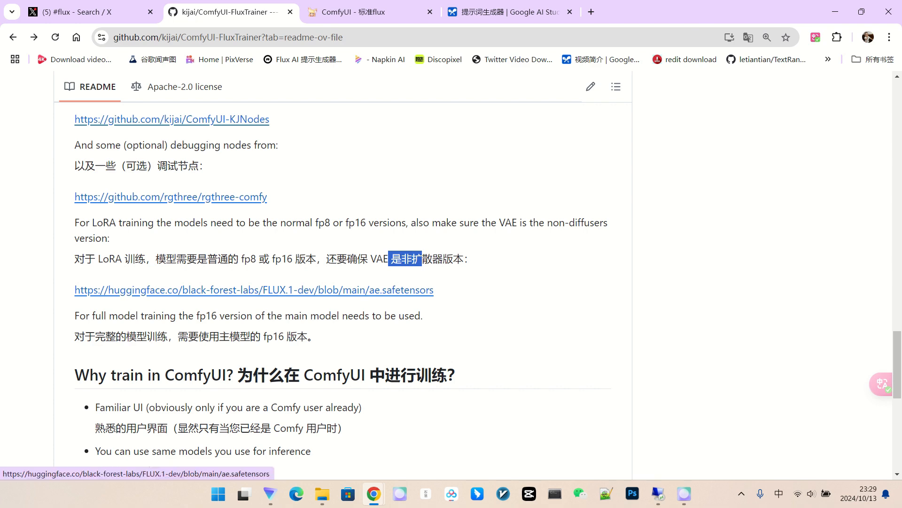
# - Open the linked FLUX.1-dev ae.safetensors page on Hugging Face and check the VAE's file name and remote file size
pyautogui.click(254, 289)
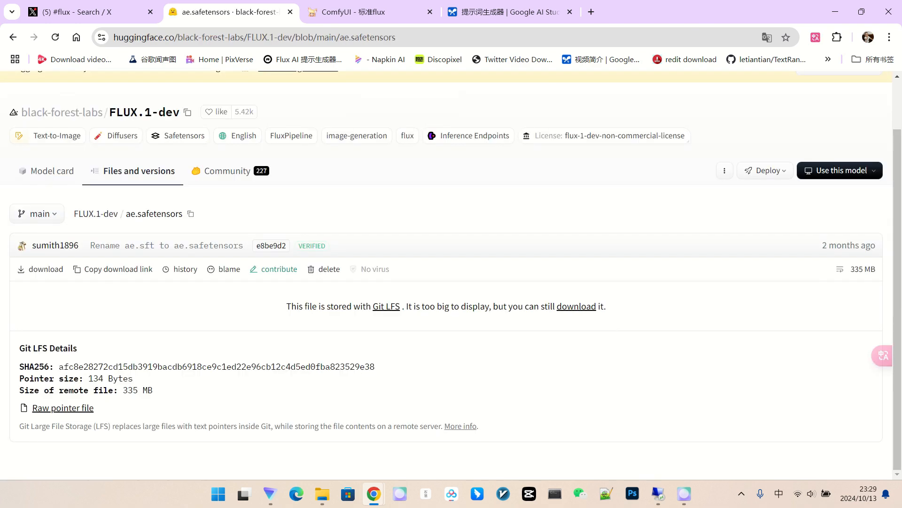
pyautogui.moveTo(124, 390); pyautogui.dragTo(153, 390)
pyautogui.moveTo(126, 213); pyautogui.dragTo(179, 213)
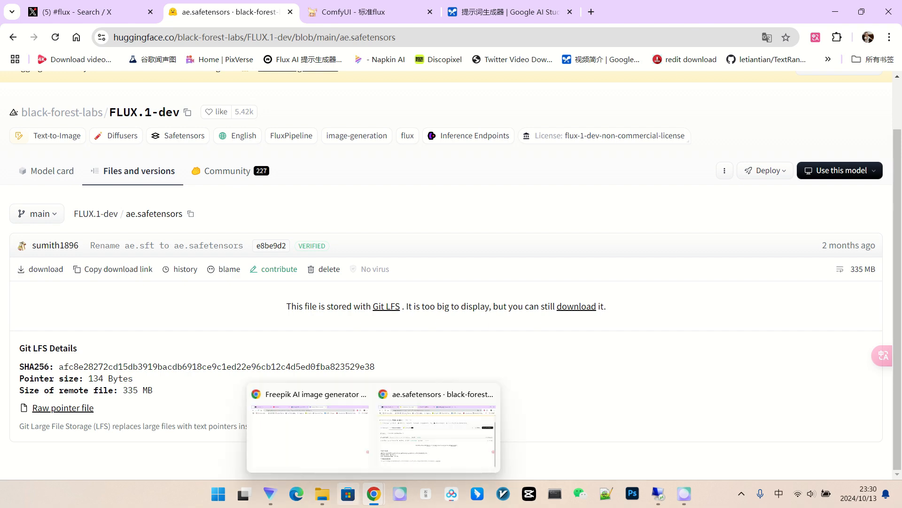
# - Switch to File Explorer, open comfyui_train_data in D:\lora_train, and look through its PNG portraits and their pixel dimensions
pyautogui.moveTo(322, 493)
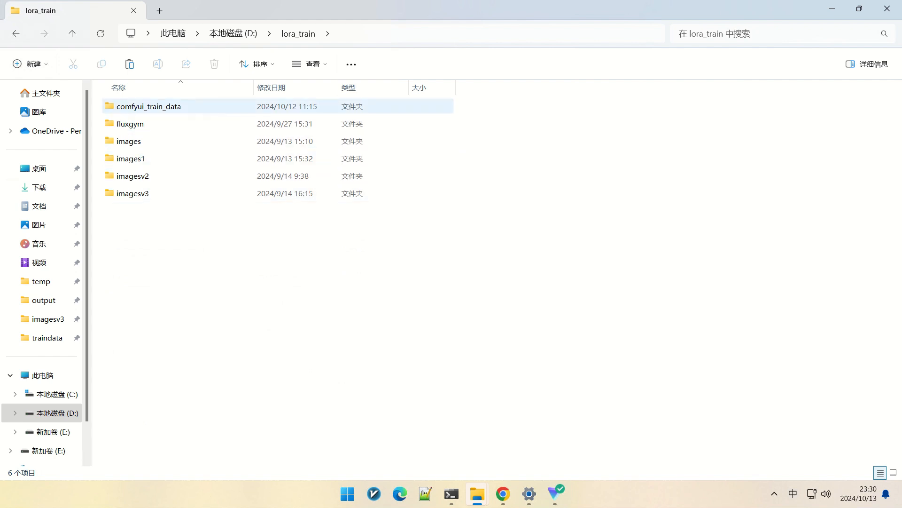
pyautogui.doubleClick(148, 106)
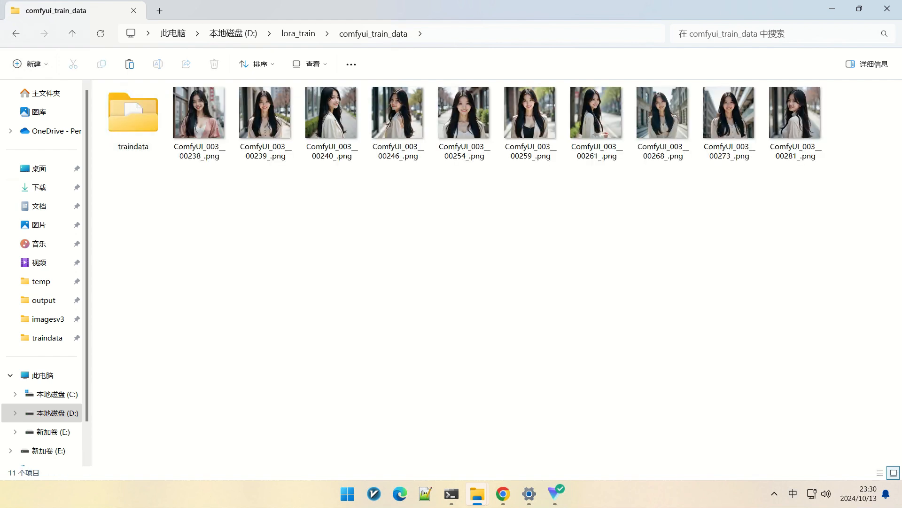
pyautogui.click(200, 117)
pyautogui.press('Return')
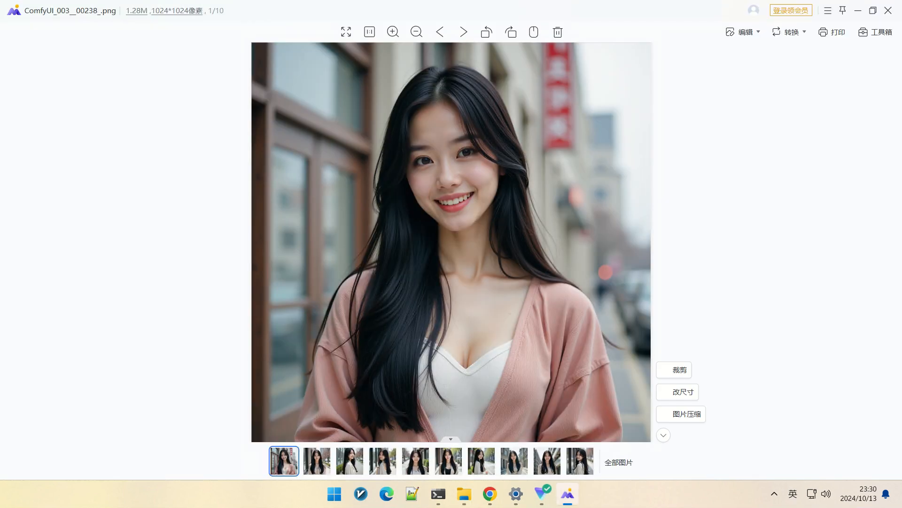
pyautogui.press('Right')
pyautogui.press('Right')
pyautogui.press('Right')
pyautogui.press('Right')
pyautogui.press('Right')
pyautogui.press('Right')
pyautogui.press('Right')
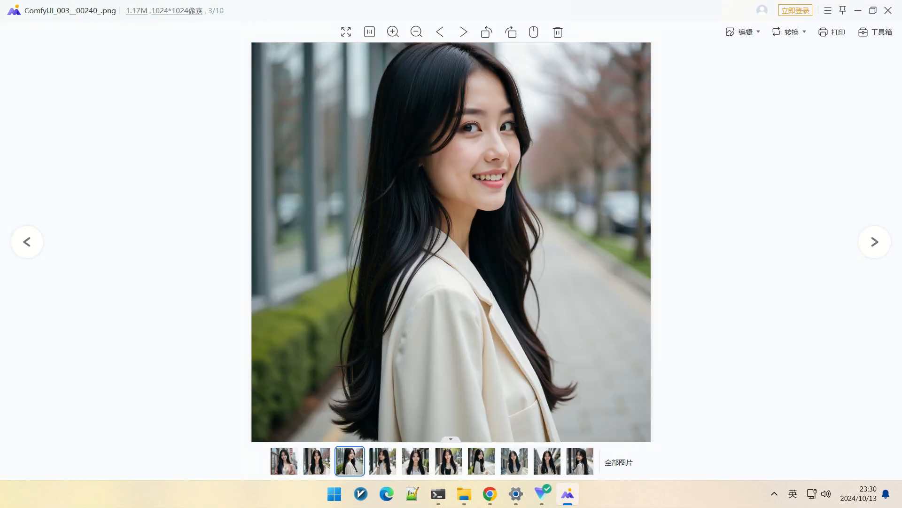
pyautogui.press('Right')
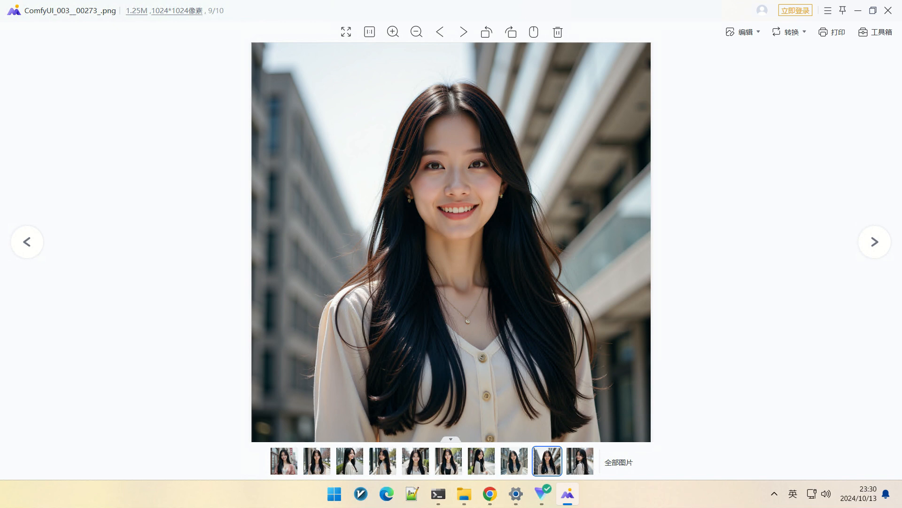
pyautogui.press('Right')
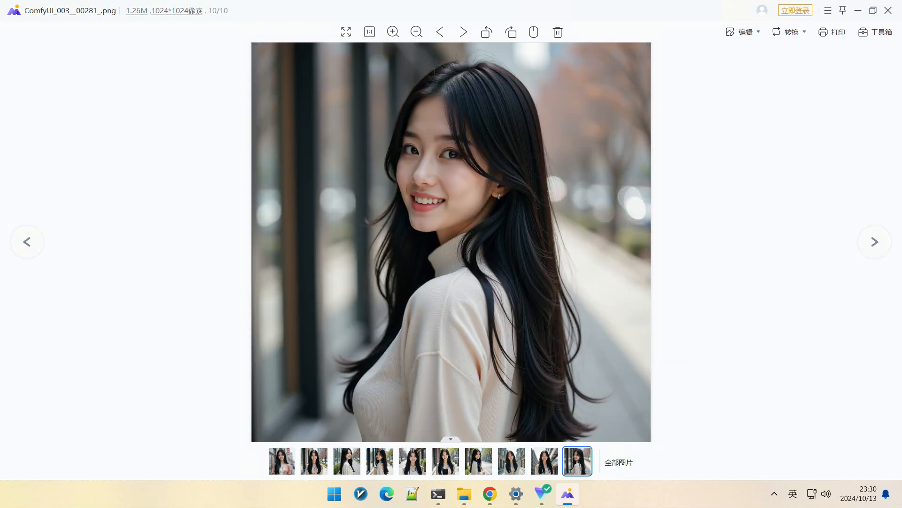
pyautogui.moveTo(177, 10)
pyautogui.click(888, 11)
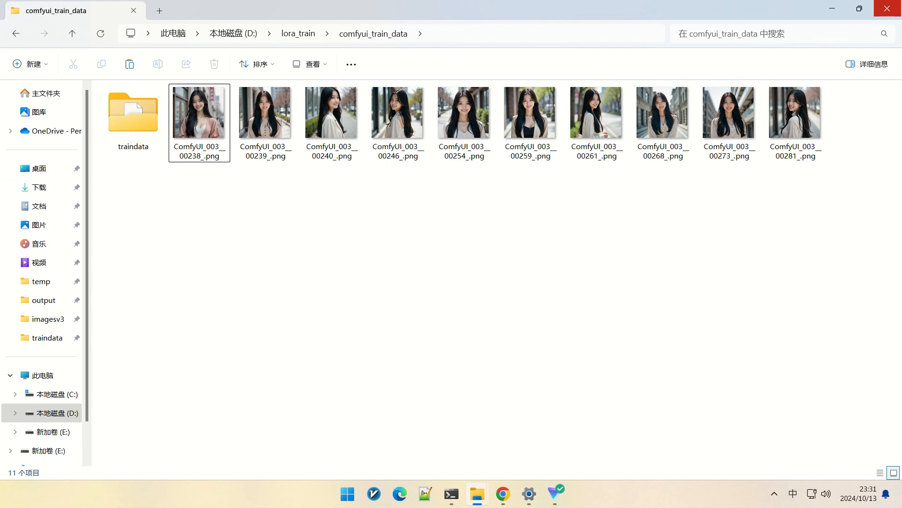
pyautogui.doubleClick(200, 121)
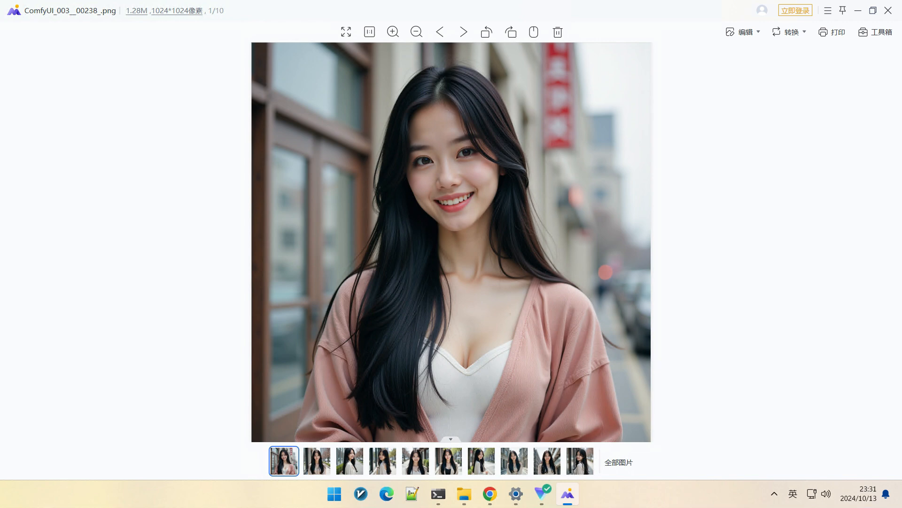
pyautogui.click(888, 10)
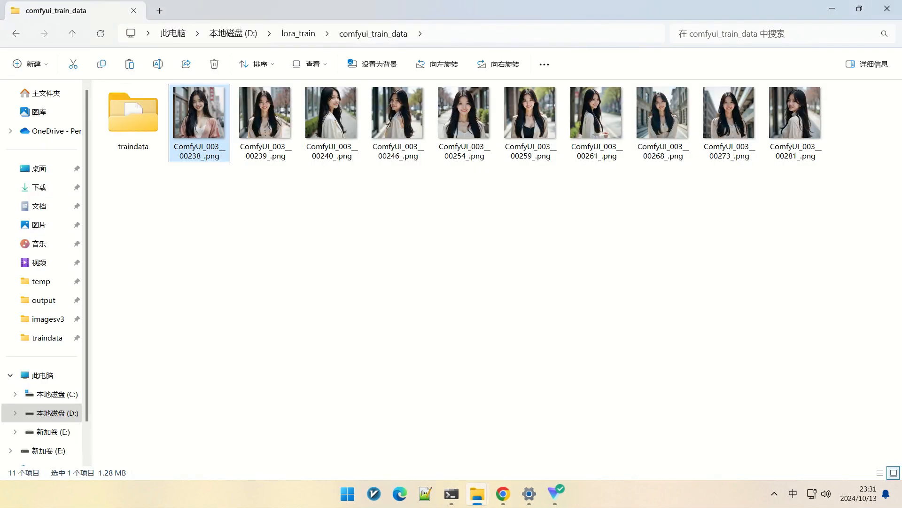
# - Open the traindata subfolder and view the first training image 1.png and its caption file 1.txt
pyautogui.doubleClick(133, 113)
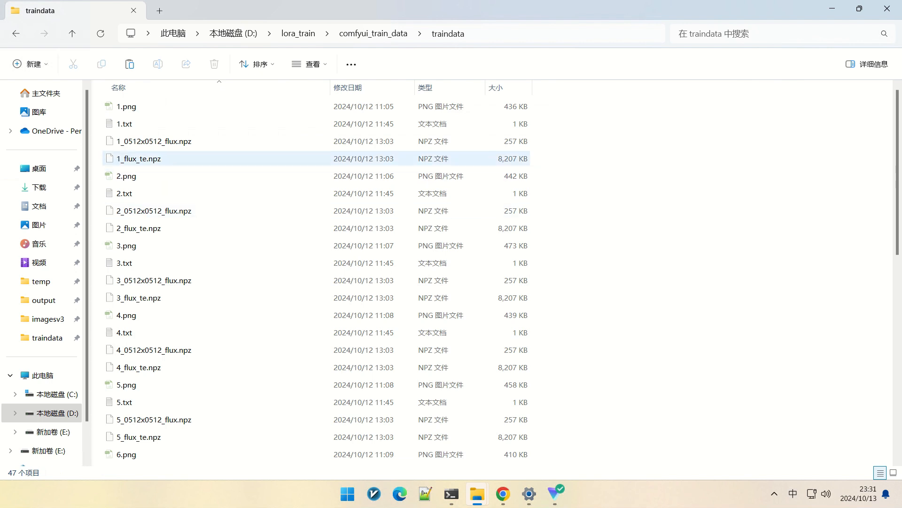
pyautogui.doubleClick(141, 106)
pyautogui.click(888, 10)
pyautogui.click(141, 123)
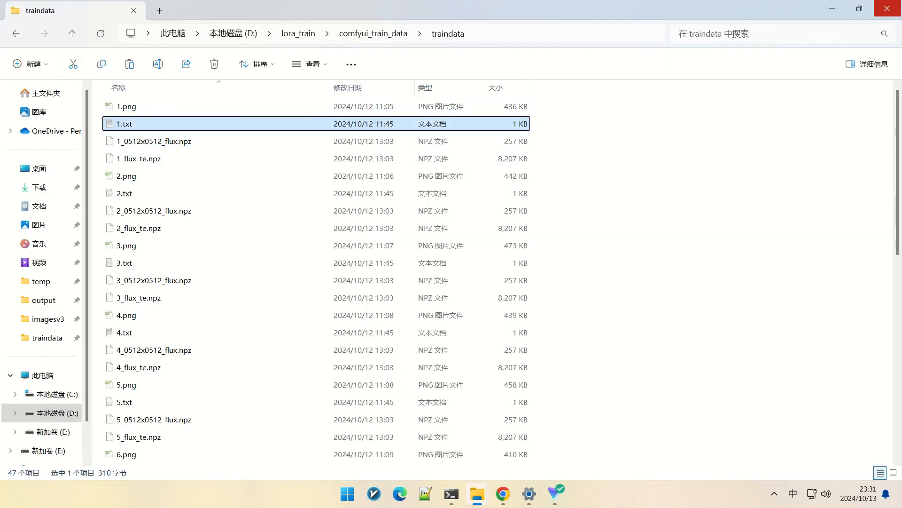
pyautogui.press('Return')
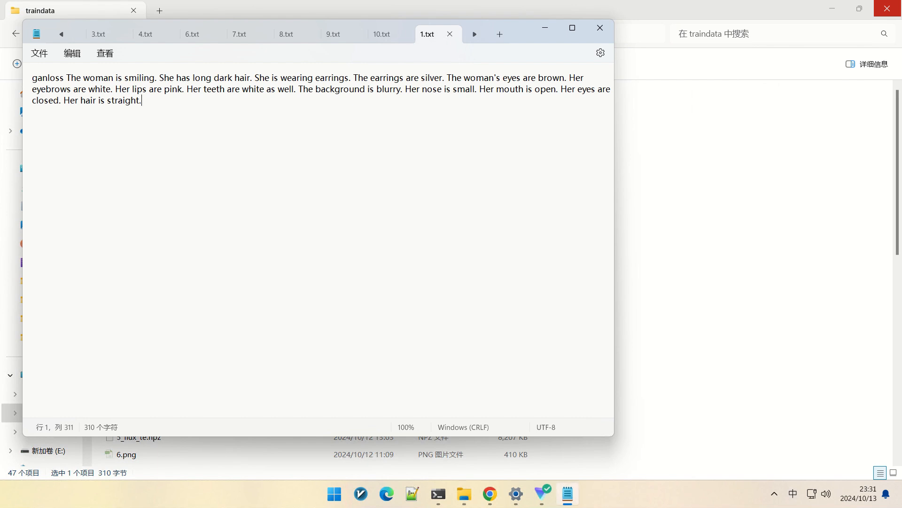
pyautogui.hotkey('alt', 'F4')
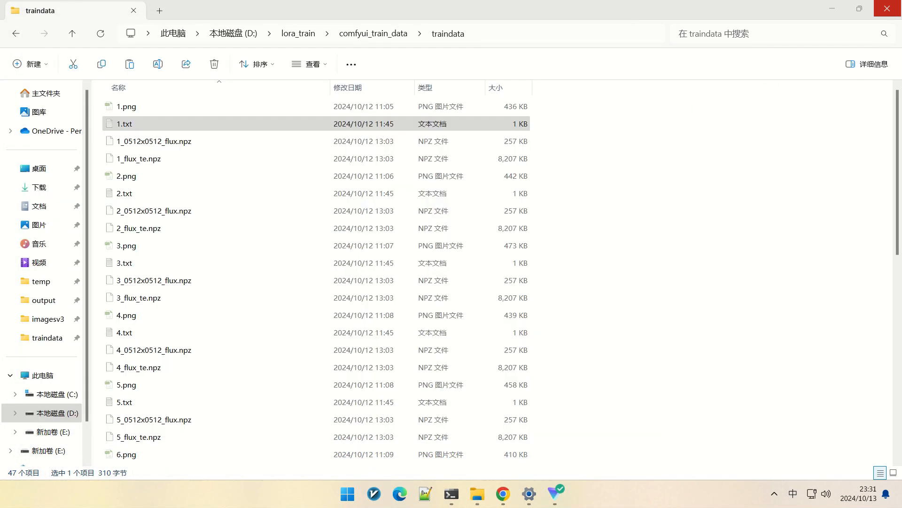
# - Examine how the numbered PNG images, matching TXT captions and NPZ files are named and paired throughout the traindata folder
pyautogui.press('Down')
pyautogui.press('Down')
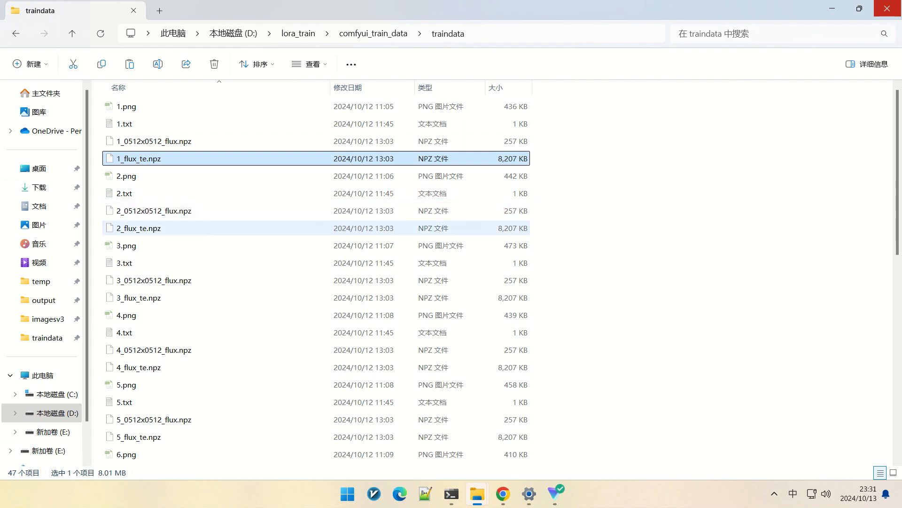
pyautogui.press('Down')
pyautogui.press('Down')
pyautogui.press('Down')
pyautogui.press('Down')
pyautogui.click(126, 176)
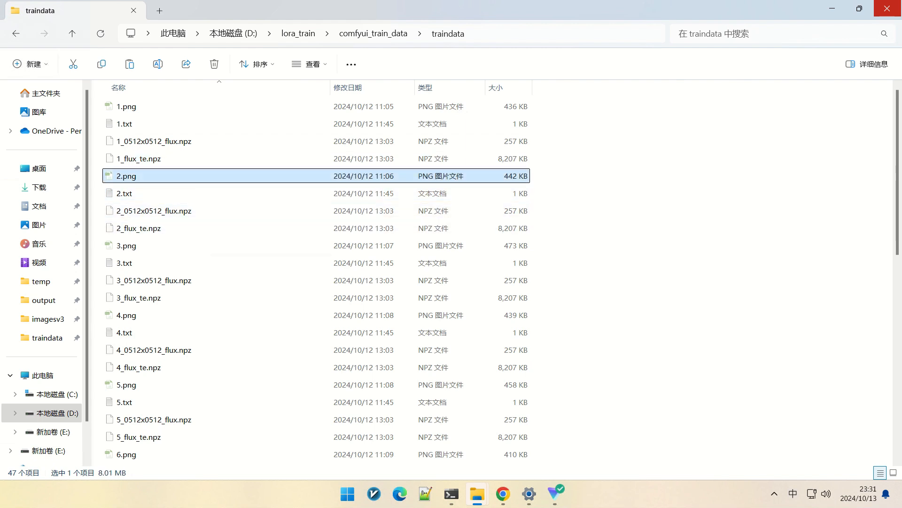
pyautogui.click(126, 106)
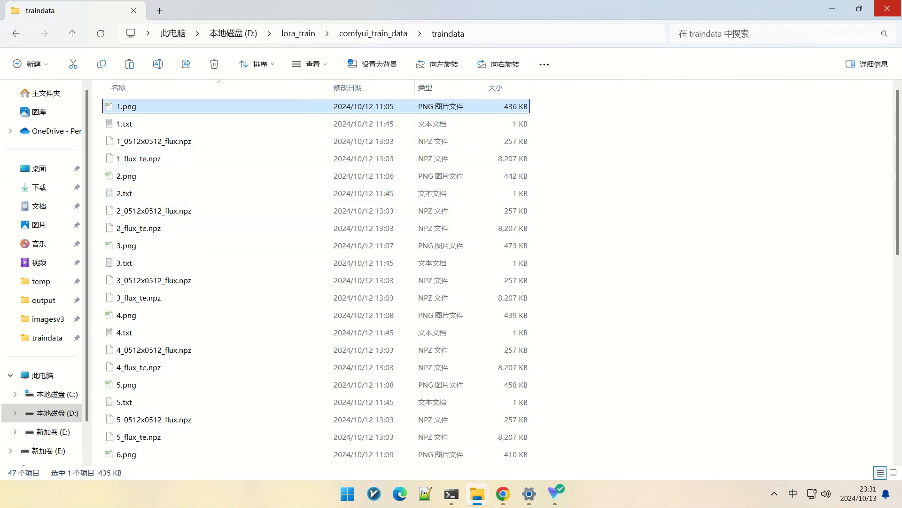
pyautogui.click(124, 123)
pyautogui.click(126, 176)
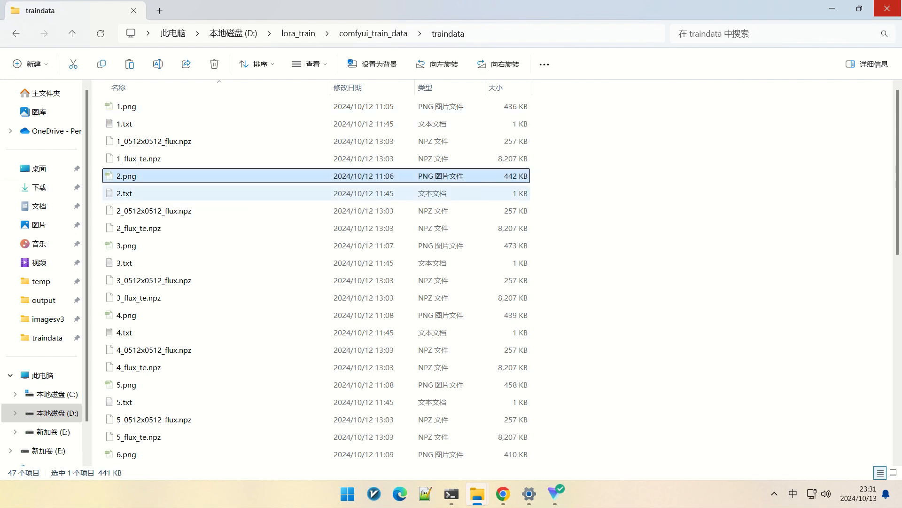
pyautogui.press('Down')
pyautogui.press('Down')
pyautogui.press('Down')
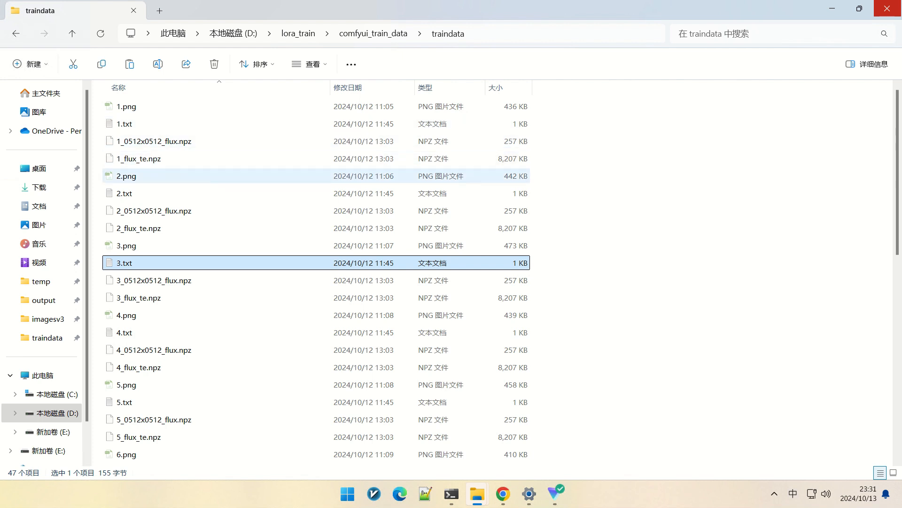
pyautogui.scroll(-4, 316, 272)
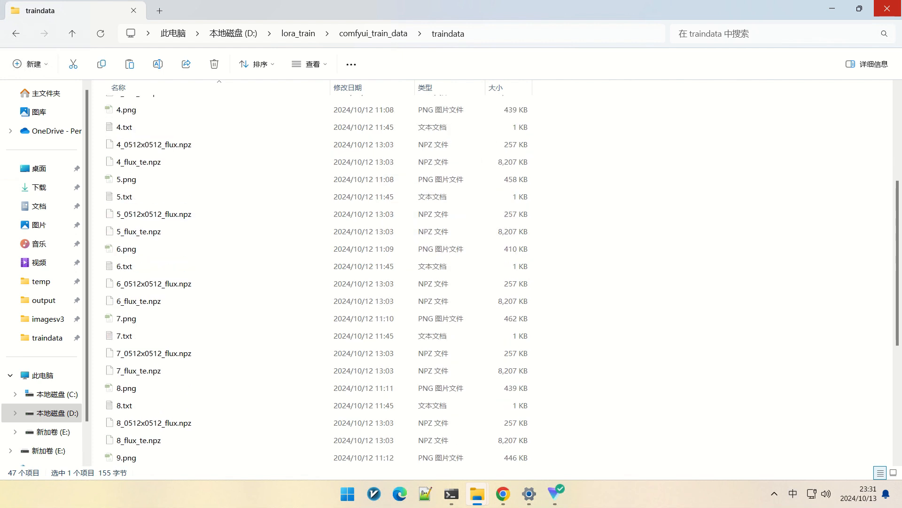
pyautogui.scroll(2, 316, 272)
pyautogui.scroll(2, 315, 272)
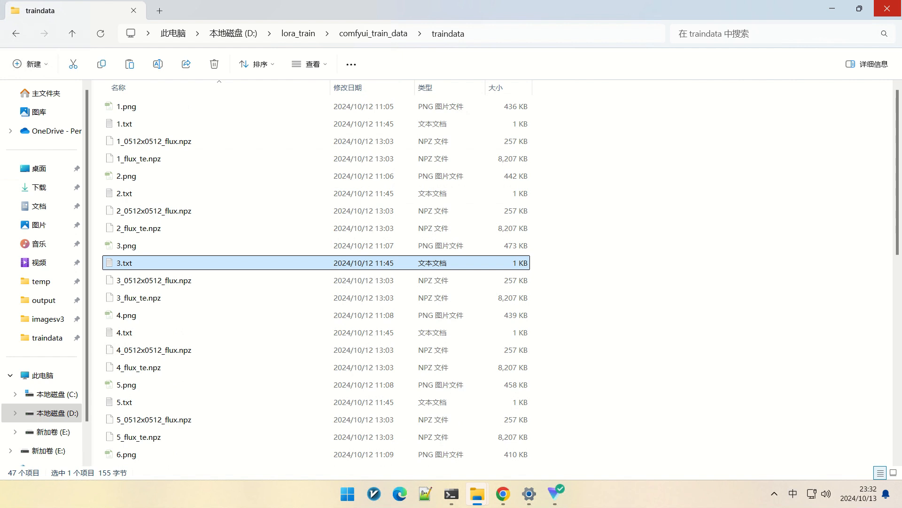
# - Switch to ComfyUI in Chrome and delete every node of the unsaved workflow from the canvas
pyautogui.moveTo(569, 6)
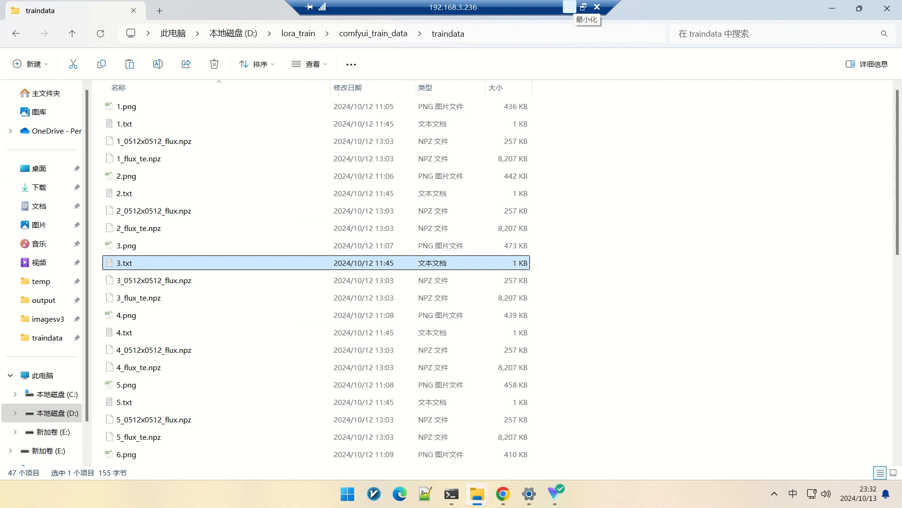
pyautogui.click(569, 6)
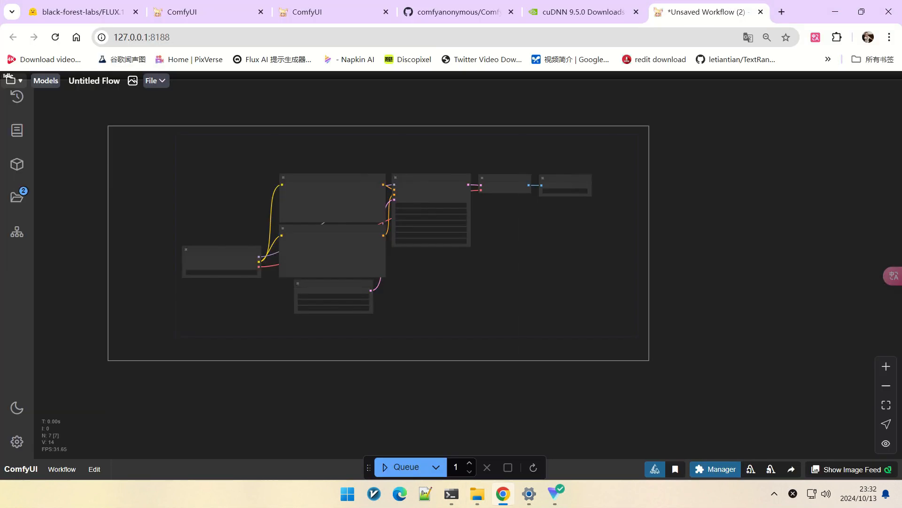
pyautogui.press('Delete')
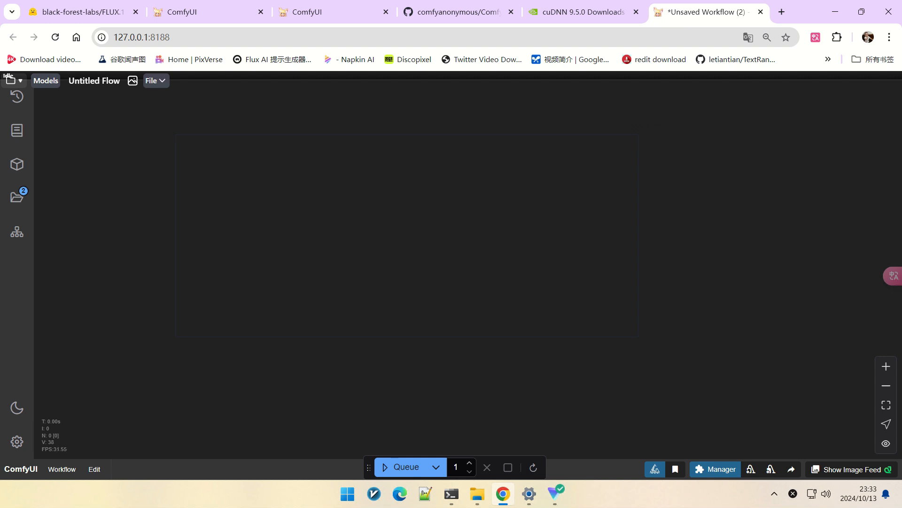
# - Add a Load Image node and load ComfyUI_003__00238_.png from D:\lora_train\comfyui_train_data into it
pyautogui.rightClick(210, 176)
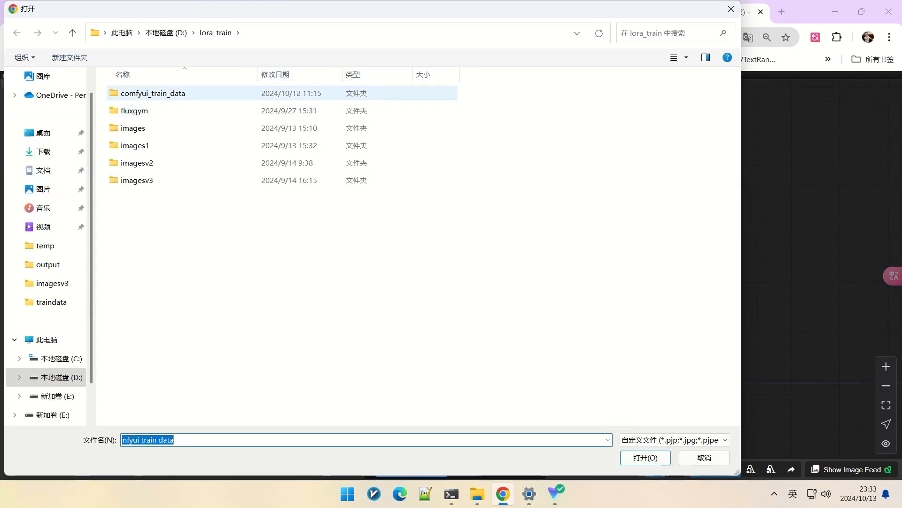
pyautogui.doubleClick(167, 93)
pyautogui.click(200, 109)
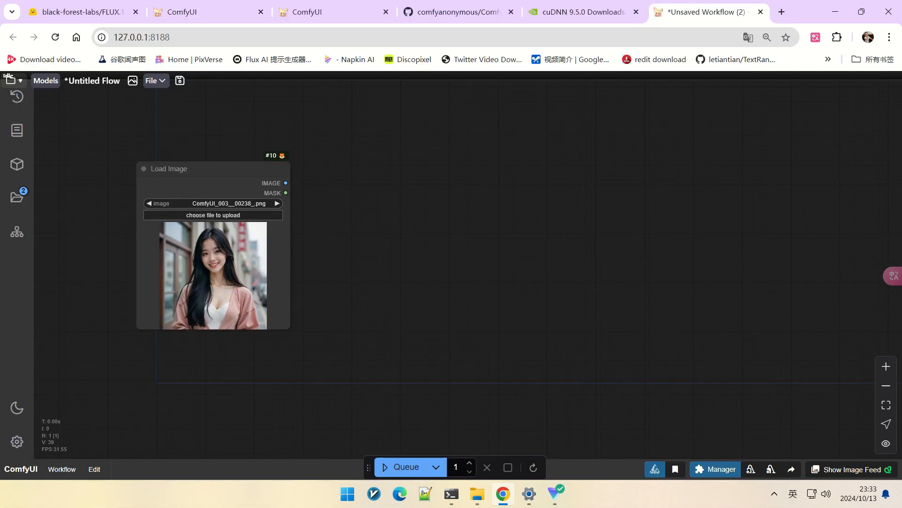
# - Add an Auto Crop Faces node beside Load Image and connect the IMAGE output to its image input
pyautogui.write('face auto')
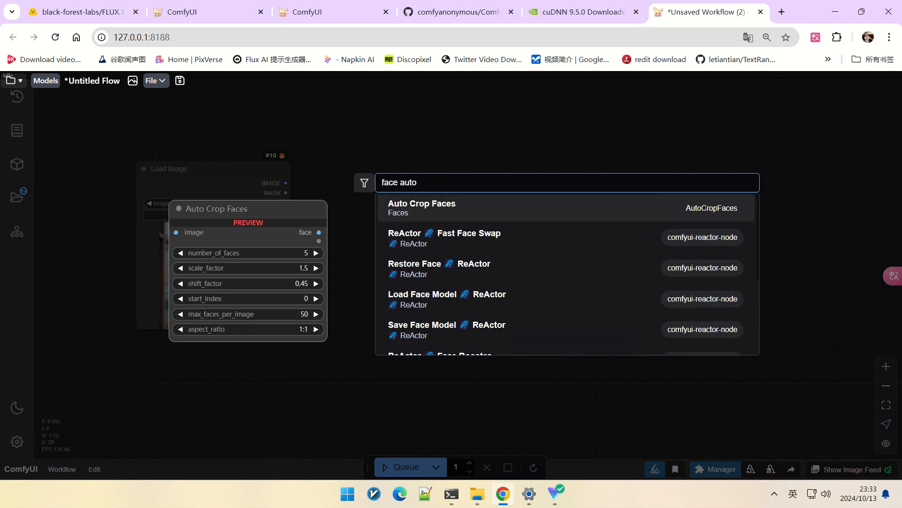
pyautogui.press('Return')
pyautogui.moveTo(211, 169); pyautogui.dragTo(249, 176)
pyautogui.moveTo(322, 191); pyautogui.dragTo(392, 197)
# - Set the Auto Crop Faces scale_factor to 3.0 and shift_factor to 0.28
pyautogui.scroll(6, 485, 239)
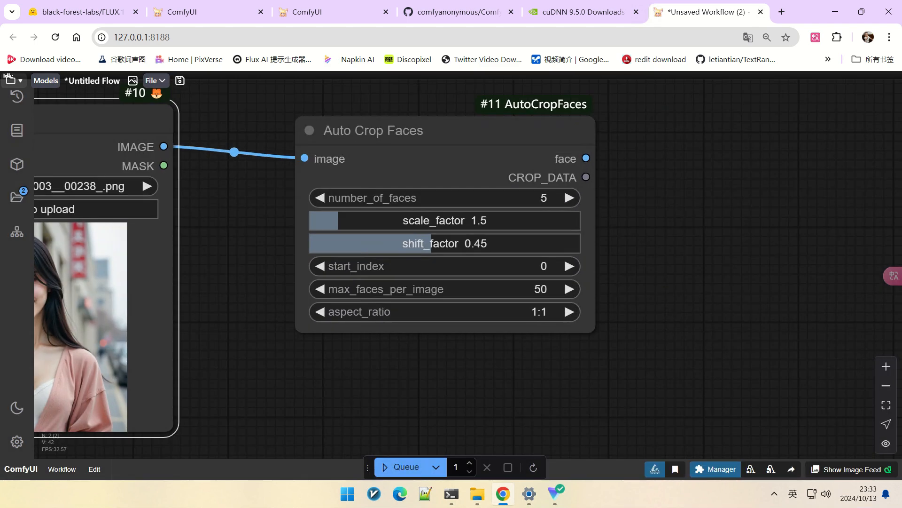
pyautogui.moveTo(351, 222); pyautogui.dragTo(381, 220)
pyautogui.click(385, 244)
pyautogui.scroll(-5, 606, 254)
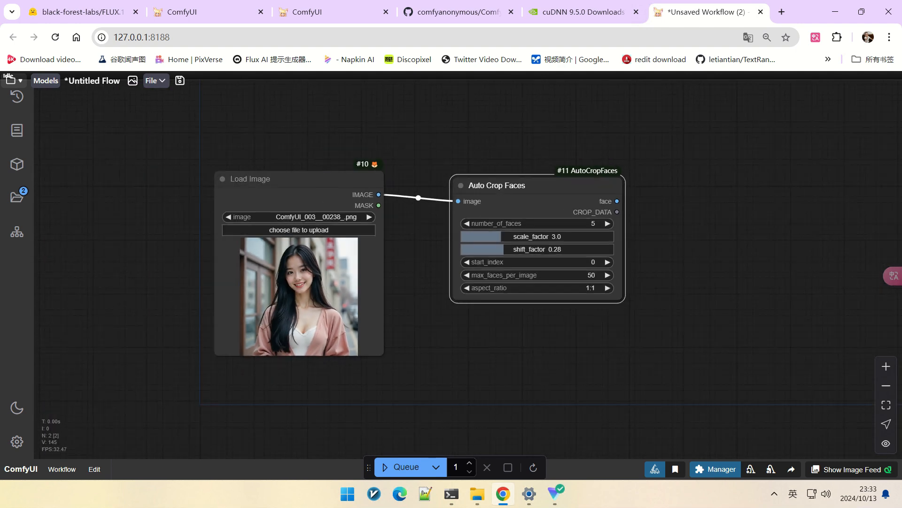
# - Attach a Preview Image node to the face output of Auto Crop Faces and run the workflow
pyautogui.moveTo(586, 198); pyautogui.dragTo(625, 195)
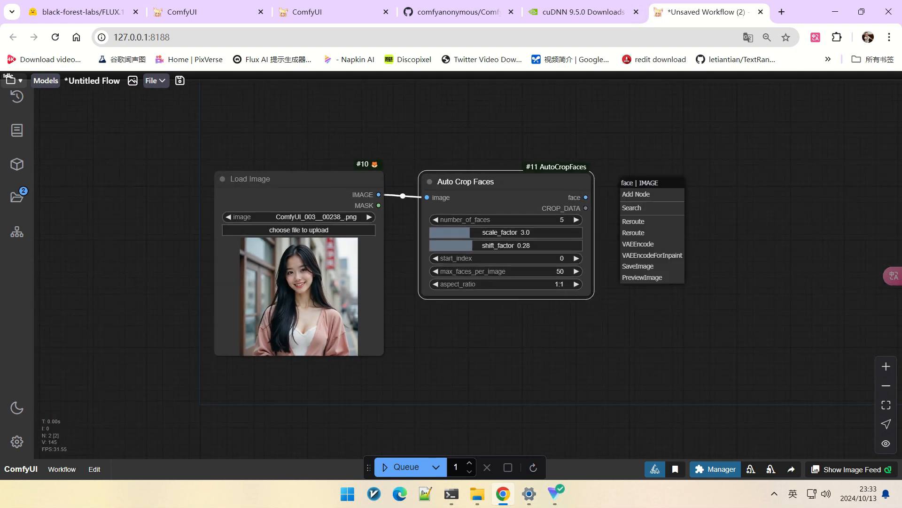
pyautogui.click(646, 278)
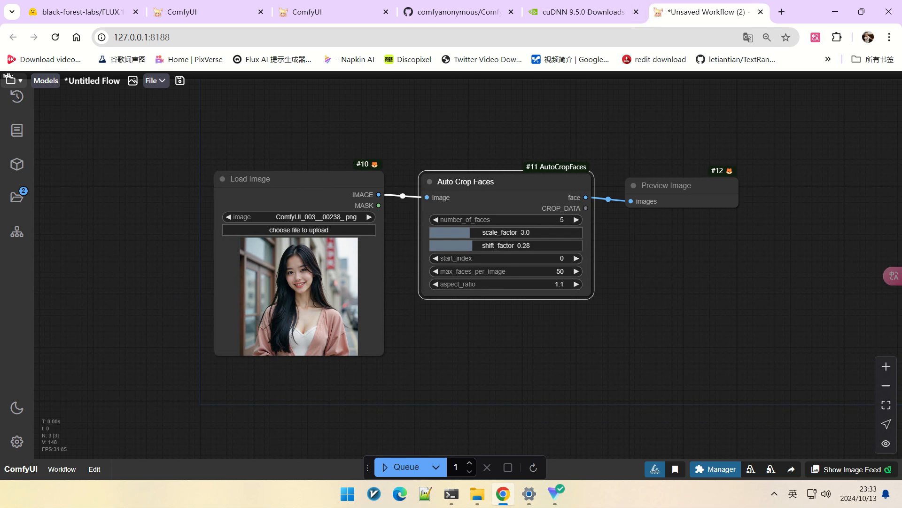
pyautogui.click(400, 467)
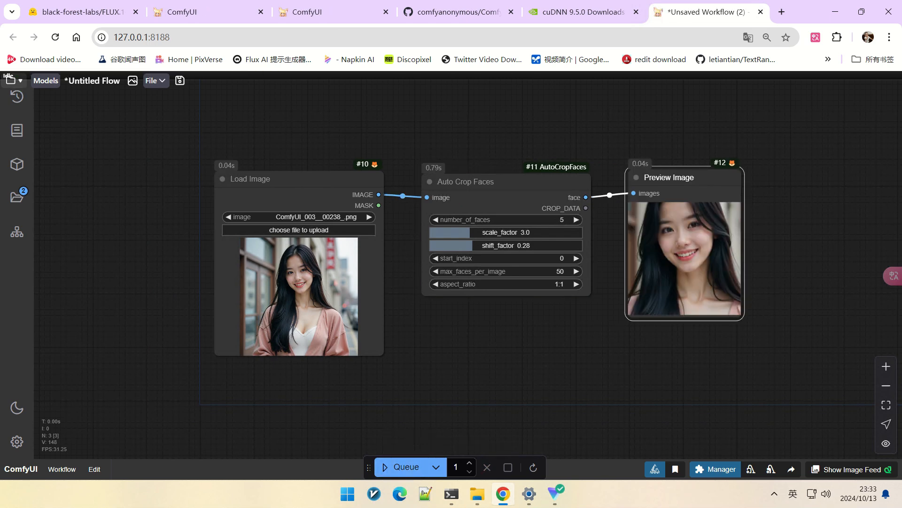
pyautogui.scroll(4, 778, 274)
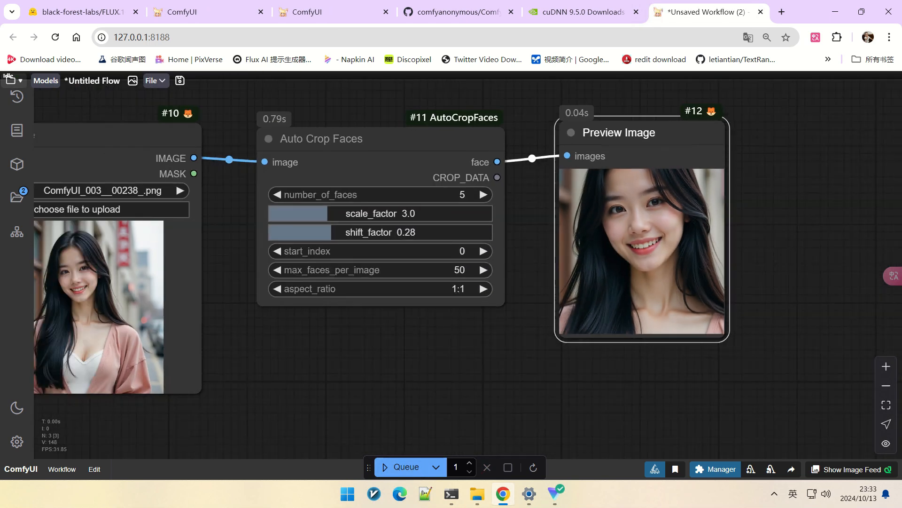
pyautogui.scroll(-2, 648, 248)
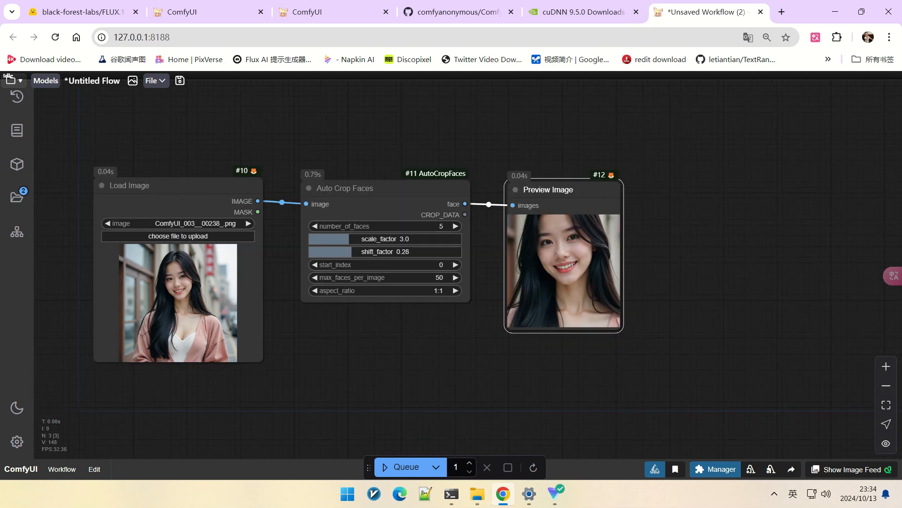
# - Open the cropped face preview in its own browser tab to check its pixel size, and close that tab
pyautogui.rightClick(568, 250)
pyautogui.scroll(3, 581, 163)
pyautogui.click(581, 150)
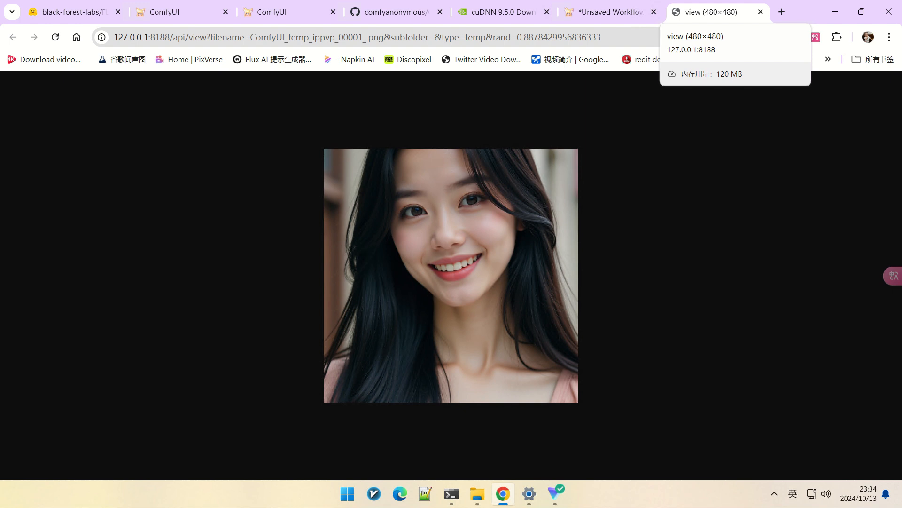
pyautogui.rightClick(714, 14)
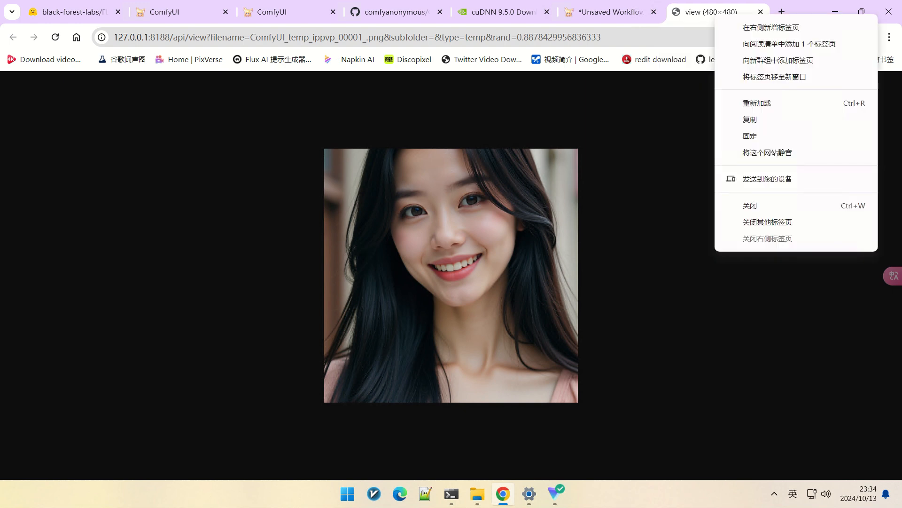
pyautogui.click(752, 205)
pyautogui.scroll(-2, 666, 235)
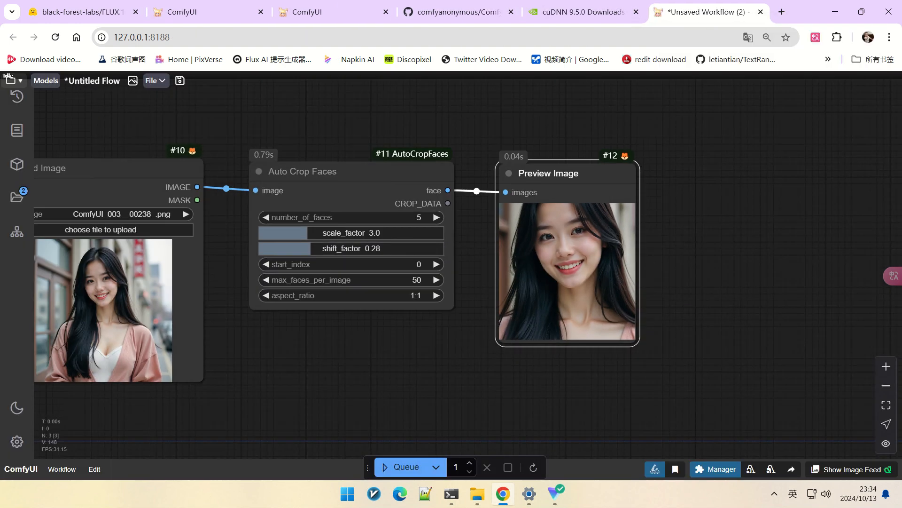
pyautogui.scroll(-3, 683, 202)
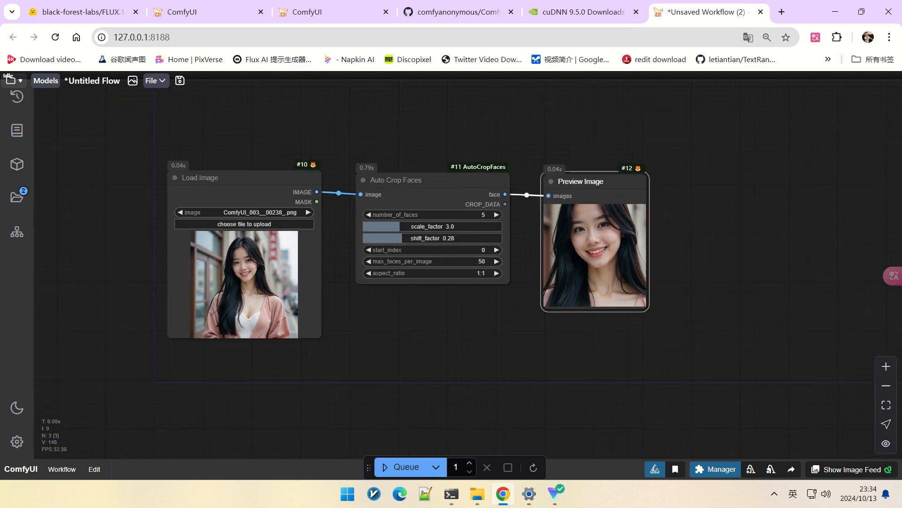
pyautogui.moveTo(719, 226); pyautogui.dragTo(708, 204)
pyautogui.scroll(2, 708, 205)
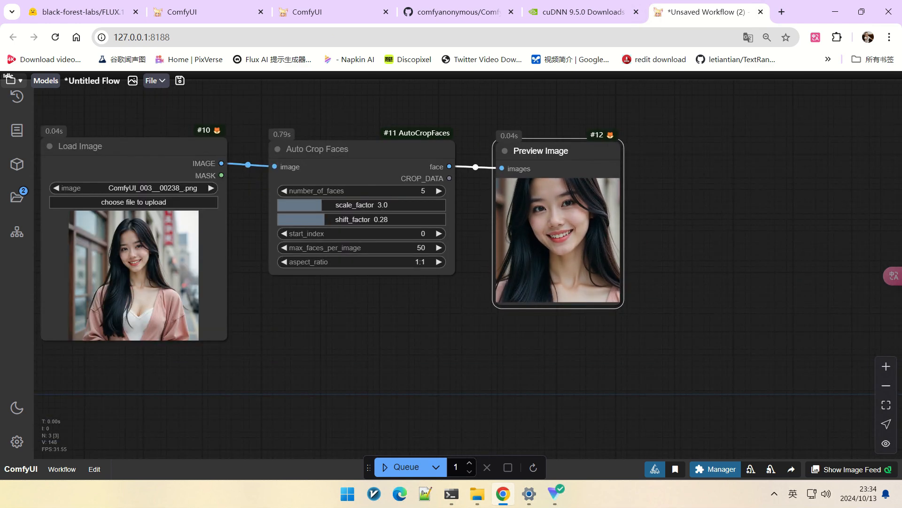
pyautogui.scroll(-1, 733, 235)
pyautogui.moveTo(733, 235); pyautogui.dragTo(618, 191)
pyautogui.scroll(-2, 691, 195)
pyautogui.scroll(1, 644, 211)
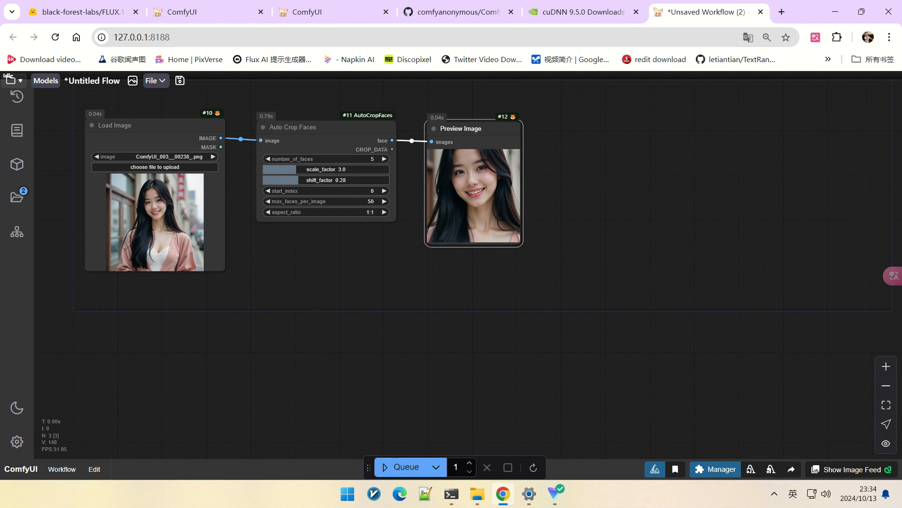
pyautogui.moveTo(644, 211); pyautogui.dragTo(648, 187)
pyautogui.scroll(-2, 407, 263)
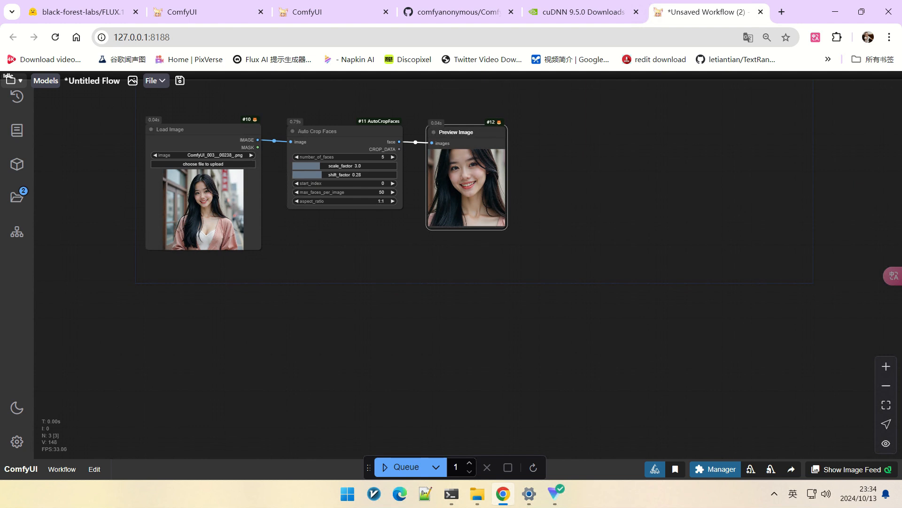
pyautogui.moveTo(536, 249); pyautogui.dragTo(597, 275)
pyautogui.scroll(3, 497, 250)
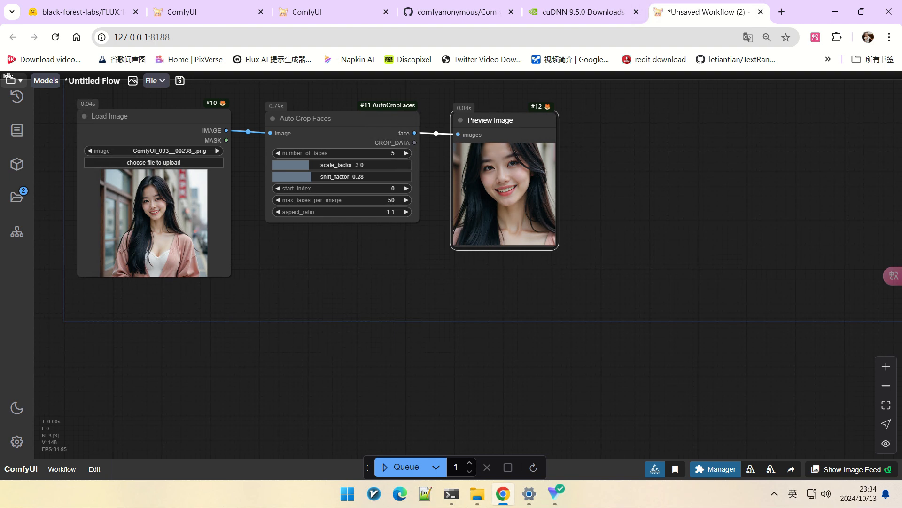
pyautogui.scroll(1, 477, 201)
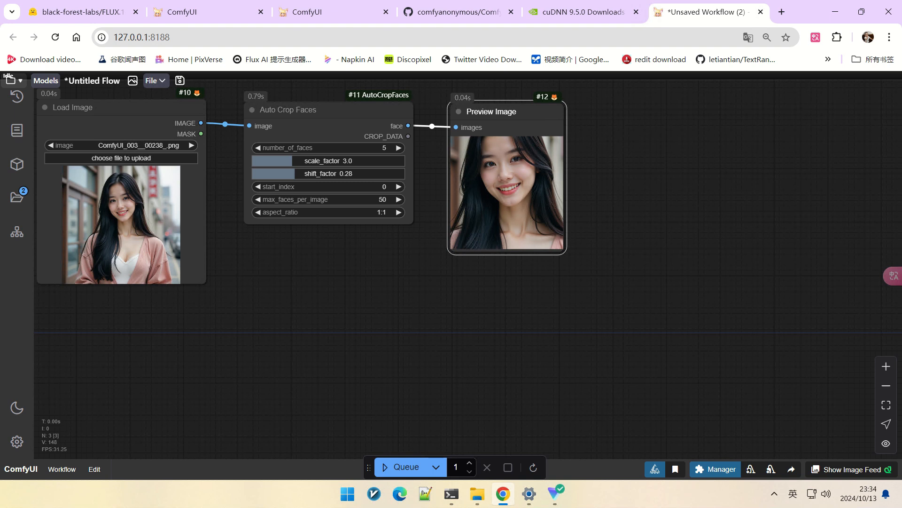
pyautogui.scroll(-2, 585, 182)
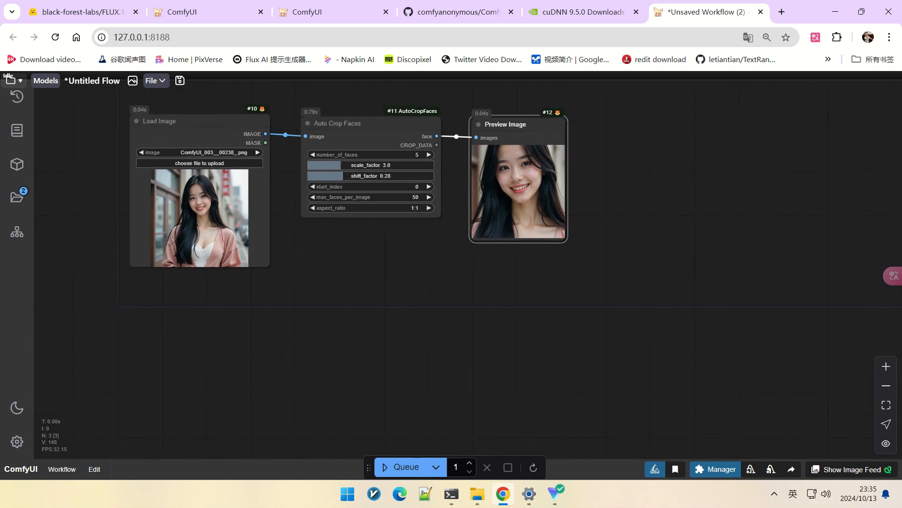
# - Add a Scale To Megapixels node fed by the Auto Crop Faces face output, and run it into a second Preview Image node
pyautogui.moveTo(584, 182); pyautogui.dragTo(491, 202)
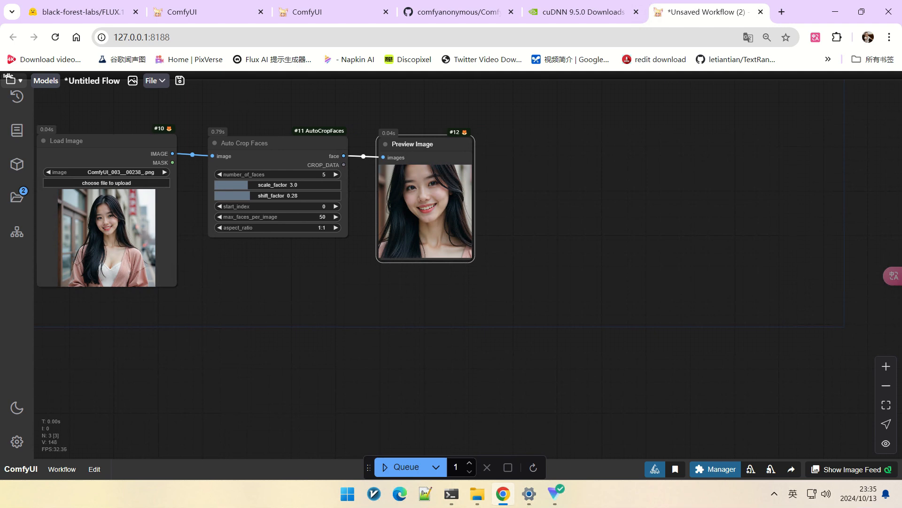
pyautogui.doubleClick(491, 202)
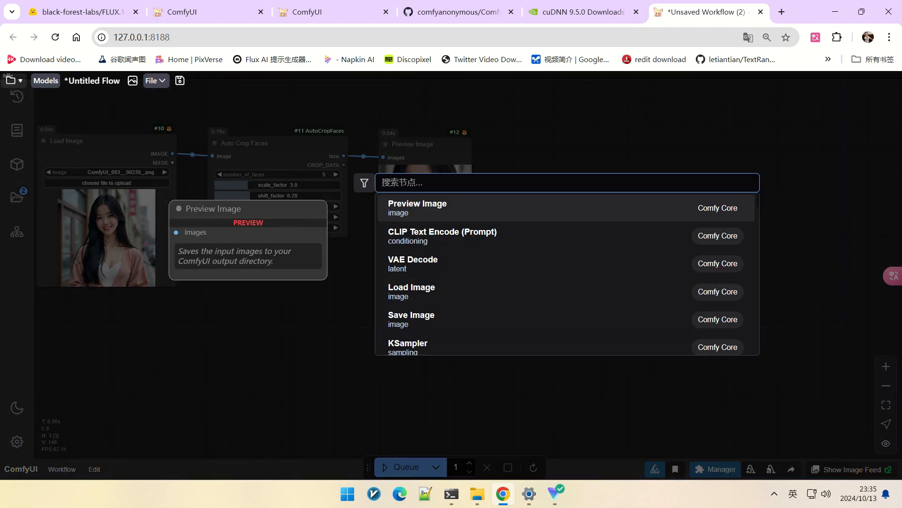
pyautogui.write('mega')
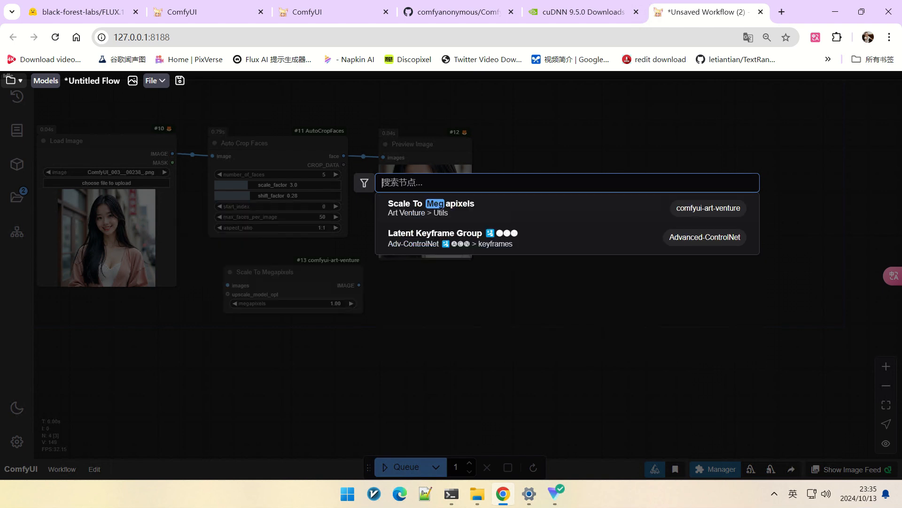
pyautogui.press('Return')
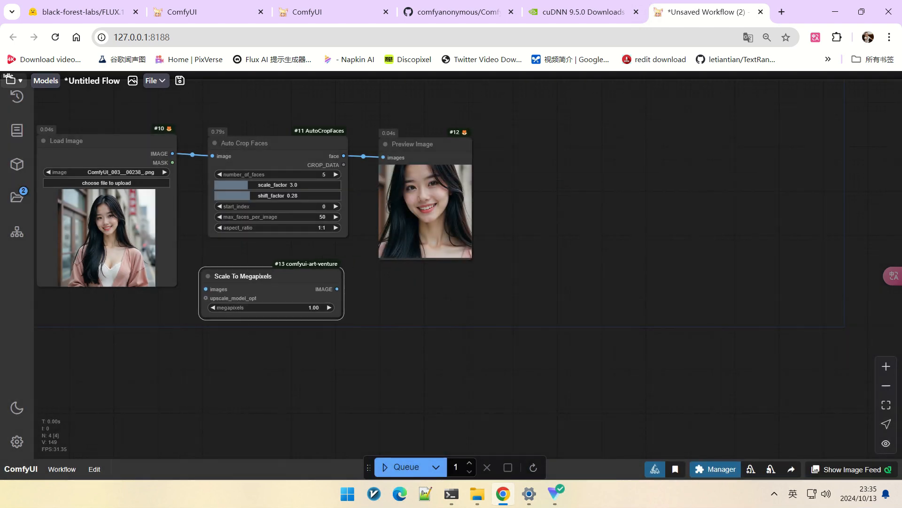
pyautogui.moveTo(343, 156); pyautogui.dragTo(205, 289)
pyautogui.scroll(4, 373, 315)
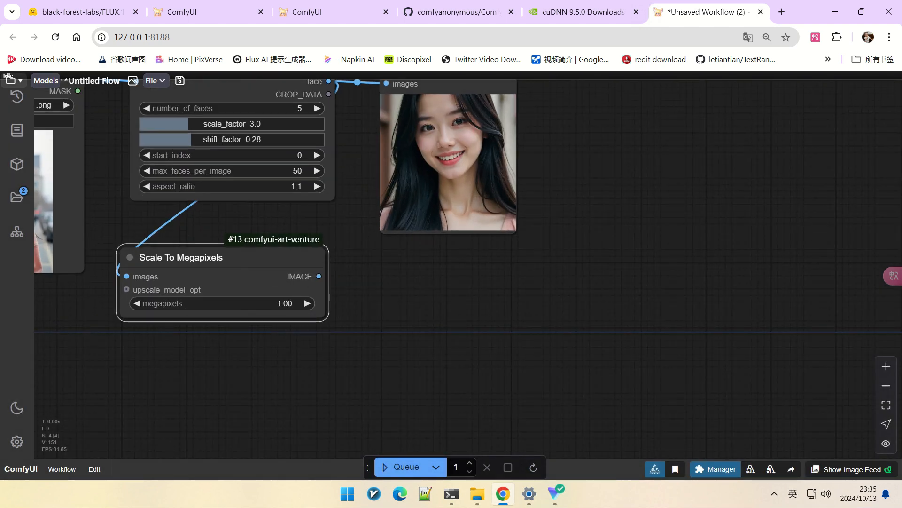
pyautogui.scroll(-2, 398, 297)
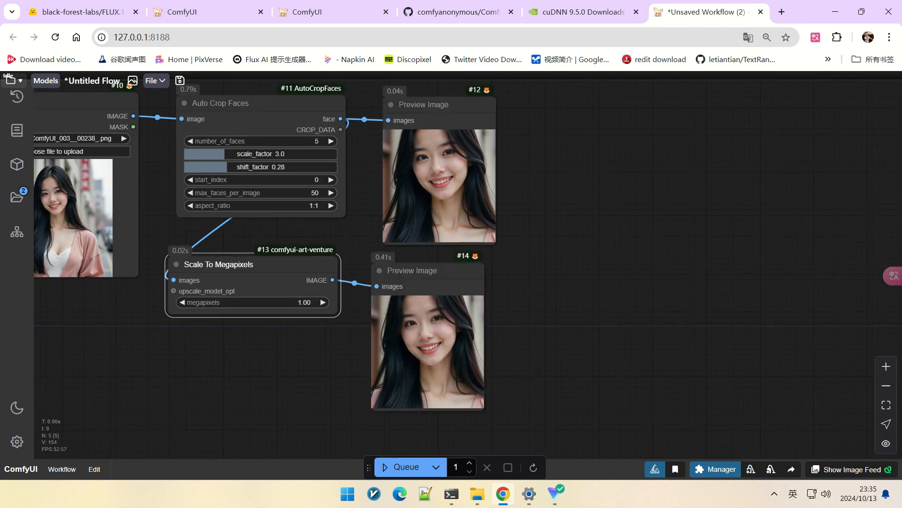
# - Open the scaled preview image in its own browser tab to check its resolution, and close that tab
pyautogui.scroll(2, 520, 338)
pyautogui.rightClick(414, 325)
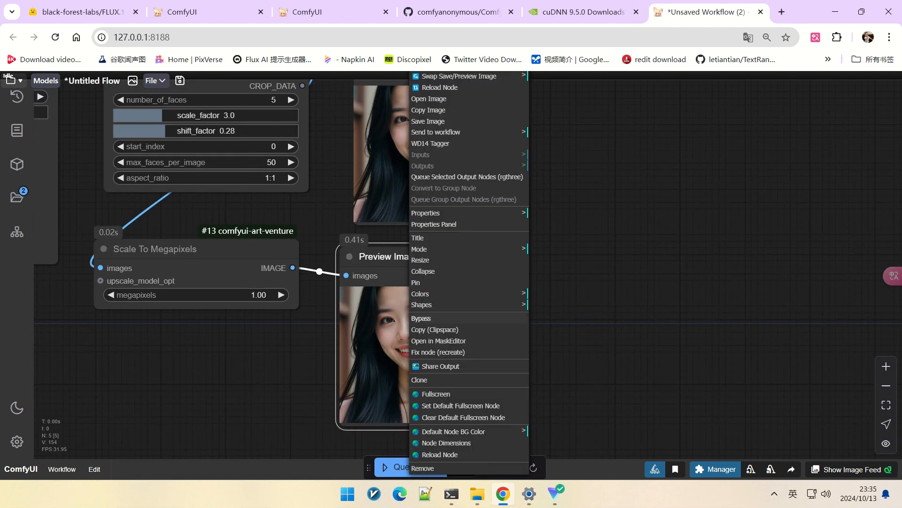
pyautogui.scroll(2, 467, 109)
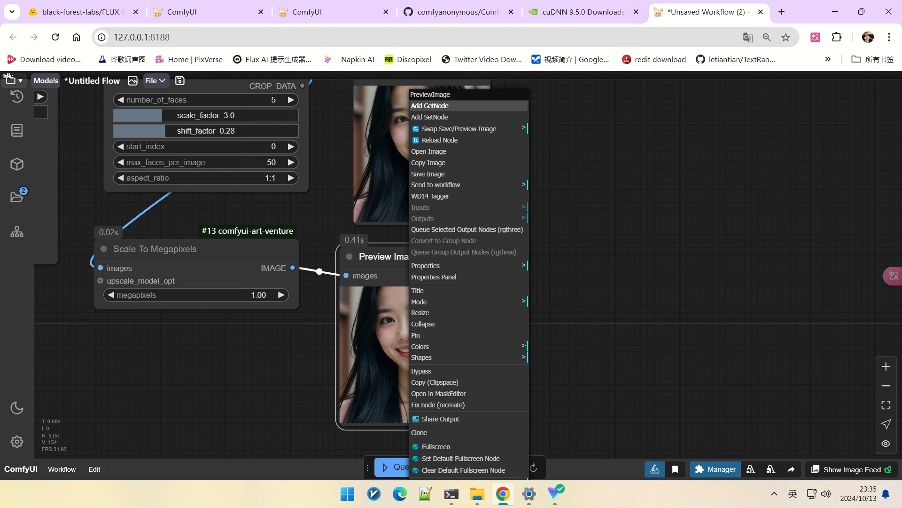
pyautogui.click(428, 151)
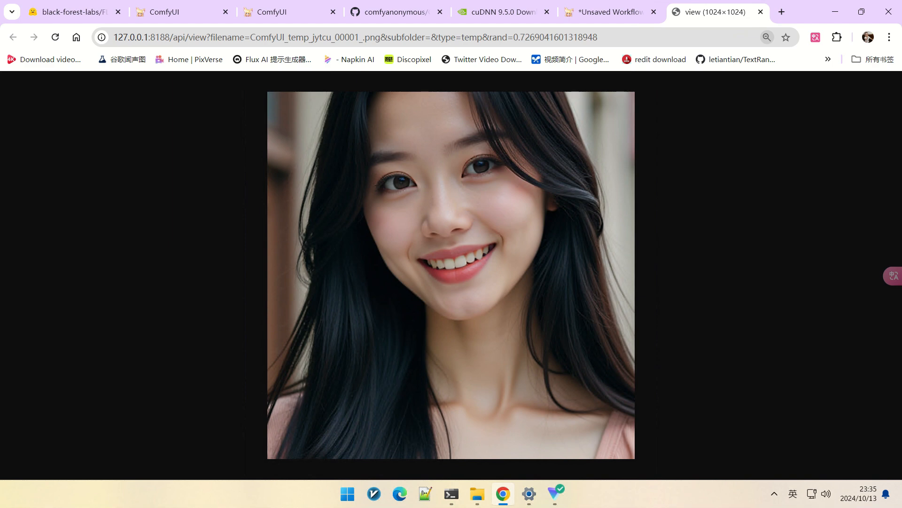
pyautogui.hotkey('ctrl', 'w')
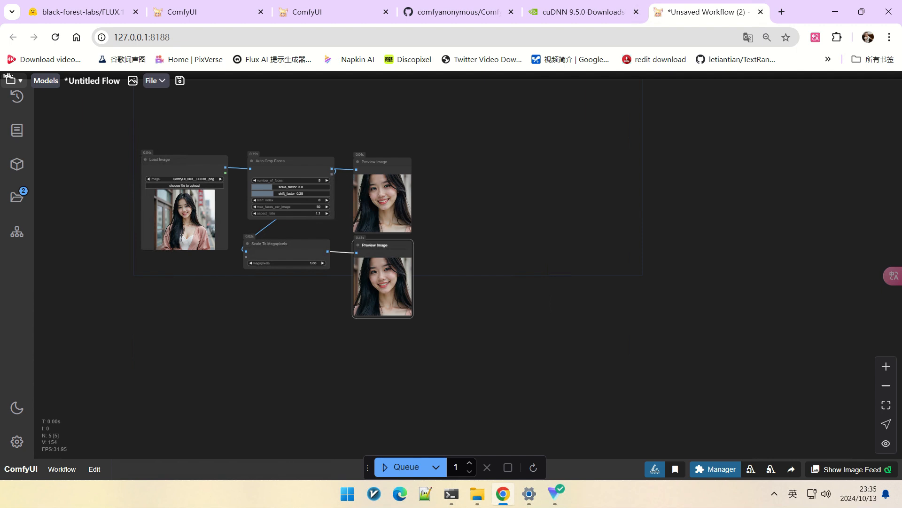
# - Enclose all nodes of the face-cropping and scaling workflow in one group
pyautogui.scroll(3, 493, 235)
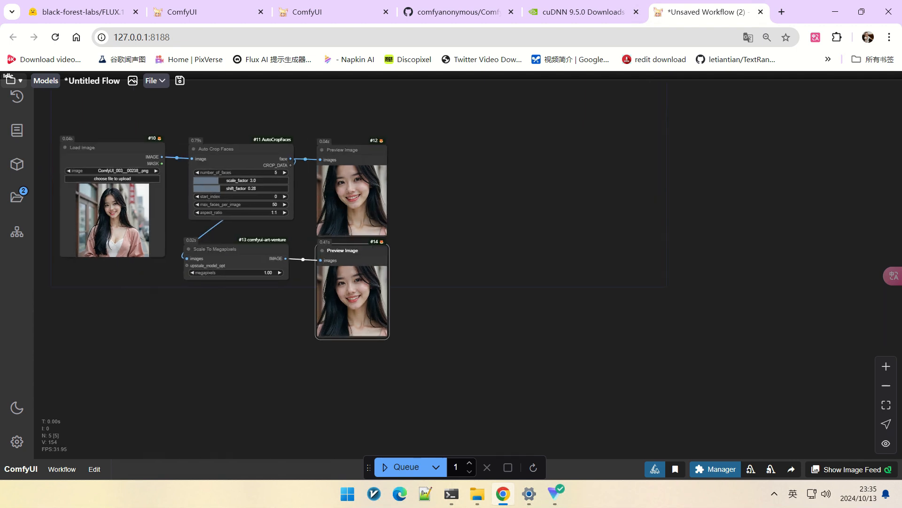
pyautogui.scroll(-1, 541, 227)
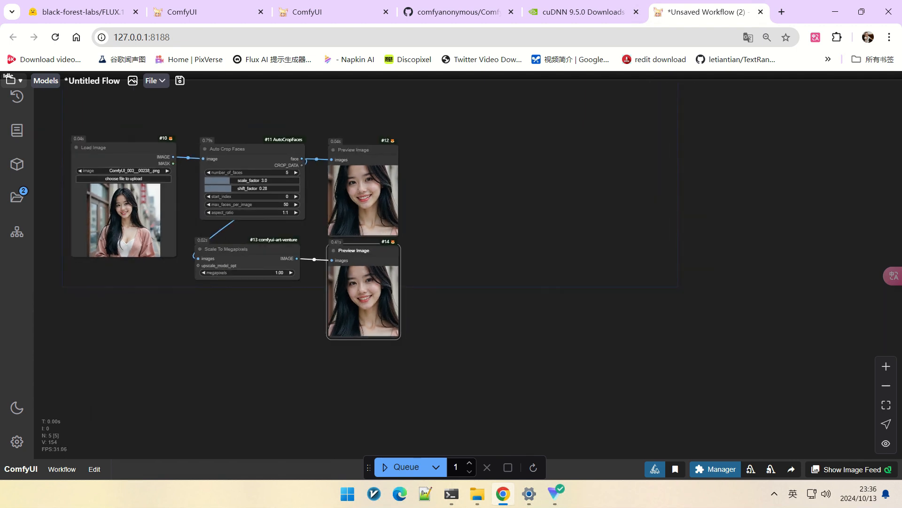
pyautogui.scroll(-3, 613, 371)
pyautogui.moveTo(614, 372); pyautogui.dragTo(534, 377)
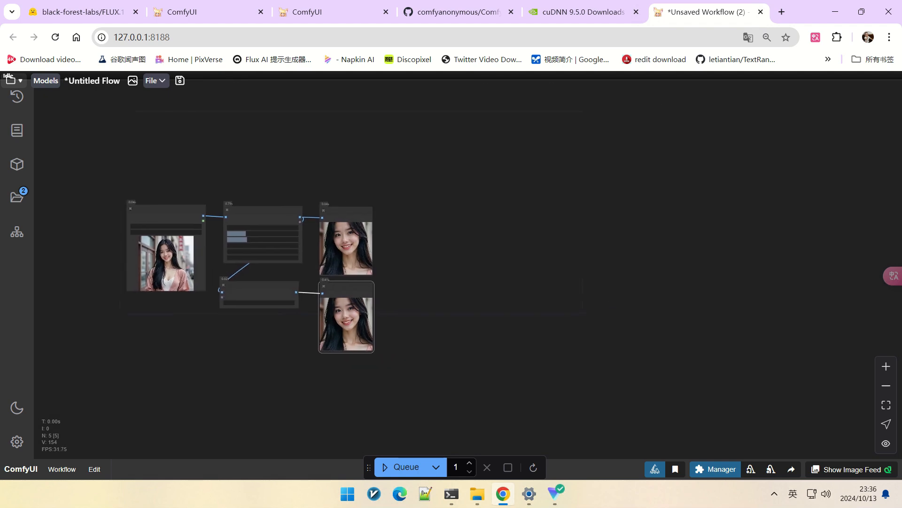
pyautogui.scroll(1, 535, 215)
pyautogui.moveTo(535, 215); pyautogui.dragTo(540, 207)
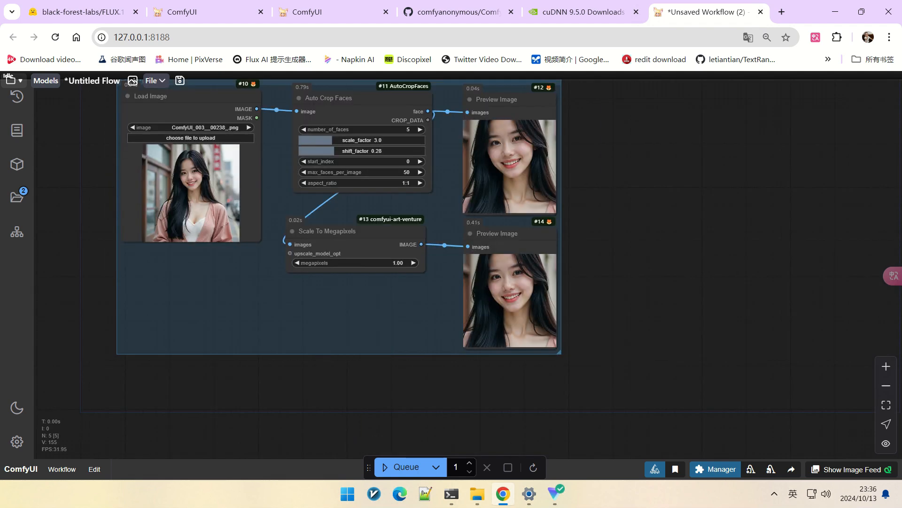
# - Add a SetNode fed by the Scale To Megapixels image output and set its constant to face
pyautogui.doubleClick(435, 238)
pyautogui.write('set')
pyautogui.press('Down')
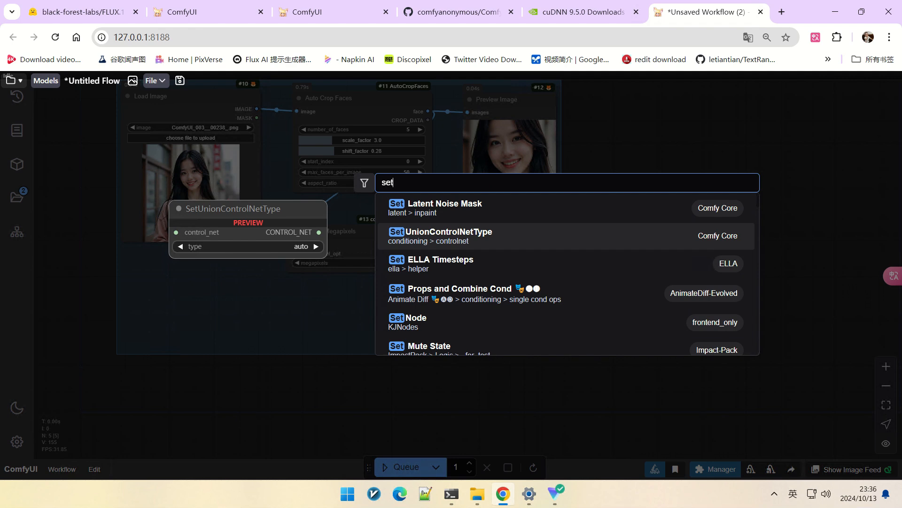
pyautogui.write('node')
pyautogui.press('Return')
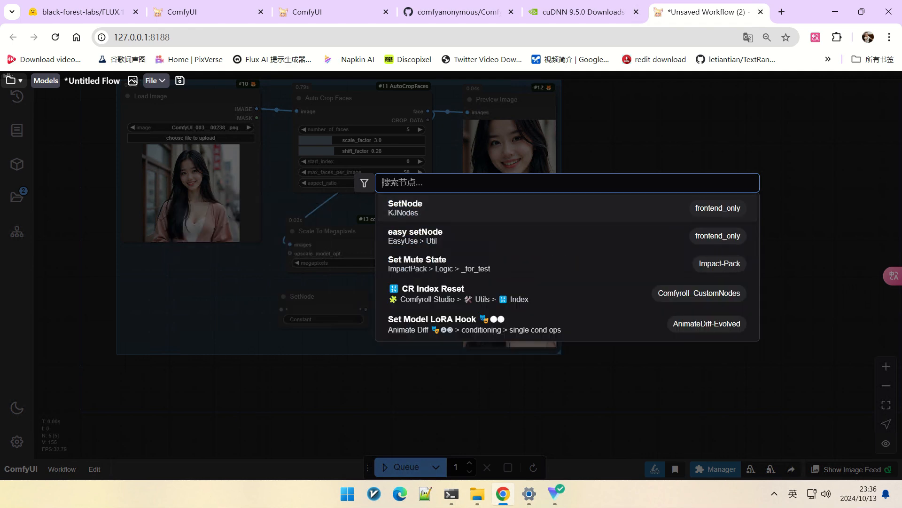
pyautogui.moveTo(421, 244); pyautogui.dragTo(281, 309)
pyautogui.scroll(7, 407, 314)
pyautogui.click(220, 319)
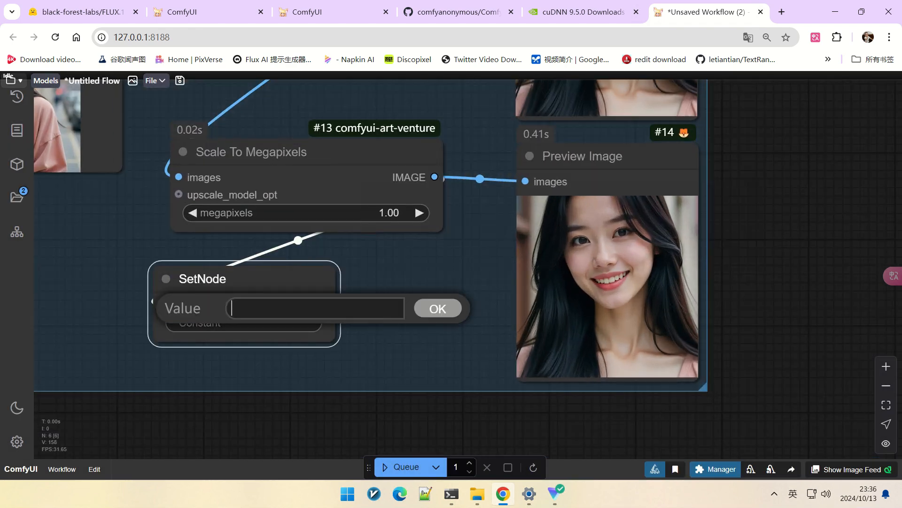
pyautogui.write('face')
pyautogui.press('Return')
pyautogui.scroll(-14, 345, 243)
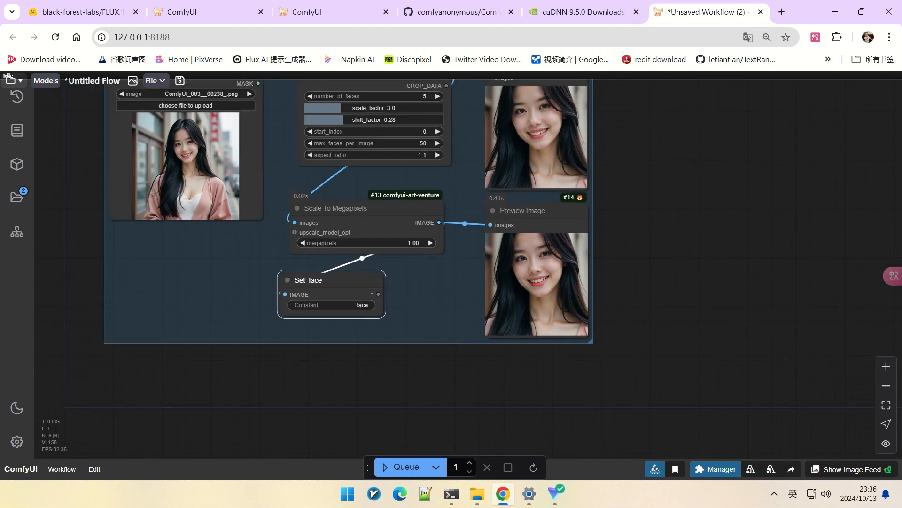
# - Insert the saved node template flux基础流程 on the empty canvas beside the face-cropping group
pyautogui.moveTo(346, 242); pyautogui.dragTo(167, 248)
pyautogui.rightClick(440, 186)
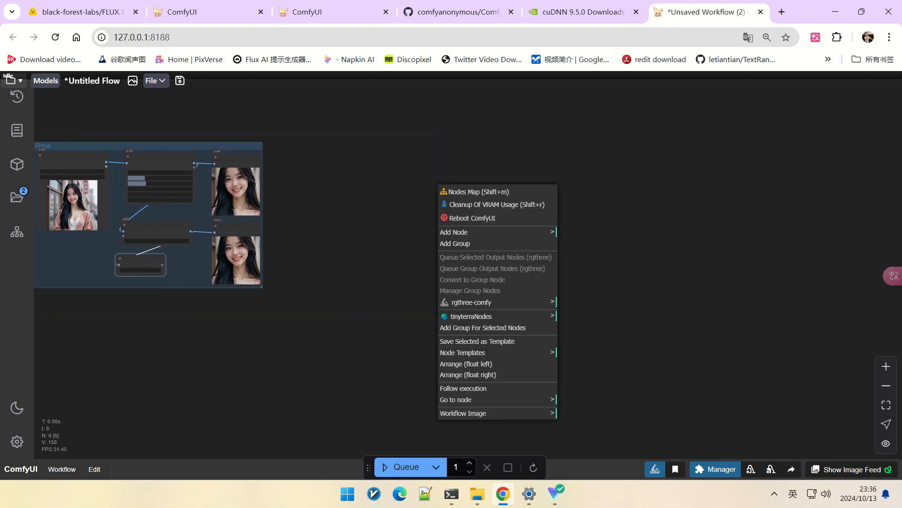
pyautogui.moveTo(470, 352)
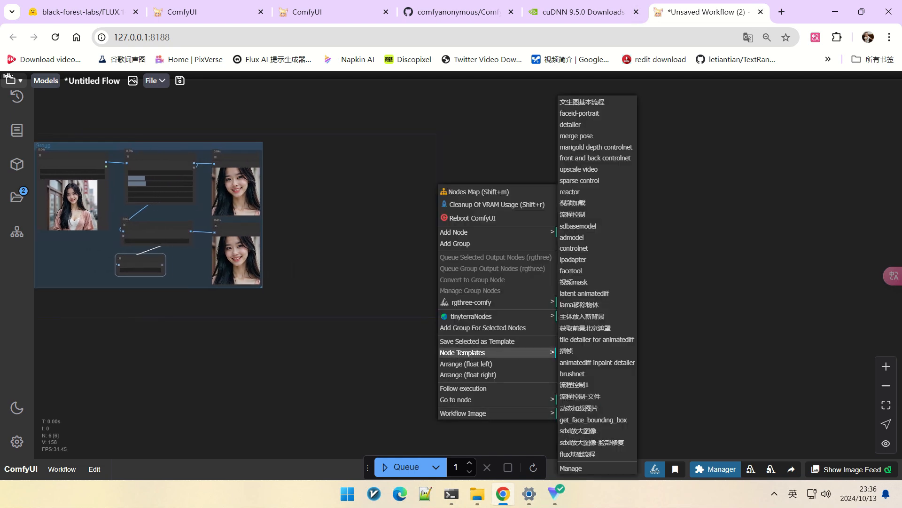
pyautogui.click(597, 454)
pyautogui.scroll(-4, 671, 369)
pyautogui.scroll(8, 639, 353)
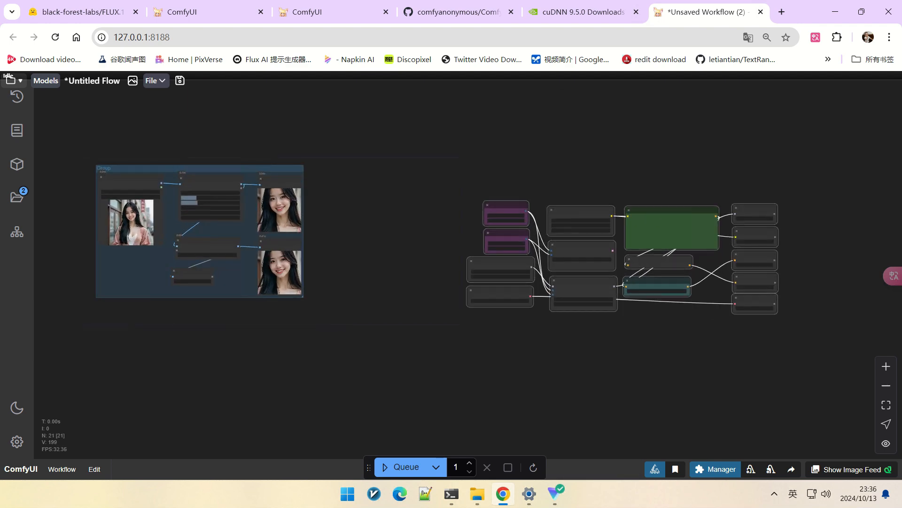
pyautogui.moveTo(639, 353); pyautogui.dragTo(462, 400)
pyautogui.scroll(3, 759, 292)
# - Put Set_fluxcon+ ahead of FluxGuidance under ConditioningZeroOut, and resize FluxGuidance into the column of Set nodes
pyautogui.moveTo(759, 291); pyautogui.dragTo(716, 301)
pyautogui.moveTo(363, 299); pyautogui.dragTo(691, 238)
pyautogui.moveTo(557, 241); pyautogui.dragTo(329, 291)
pyautogui.rightClick(687, 249)
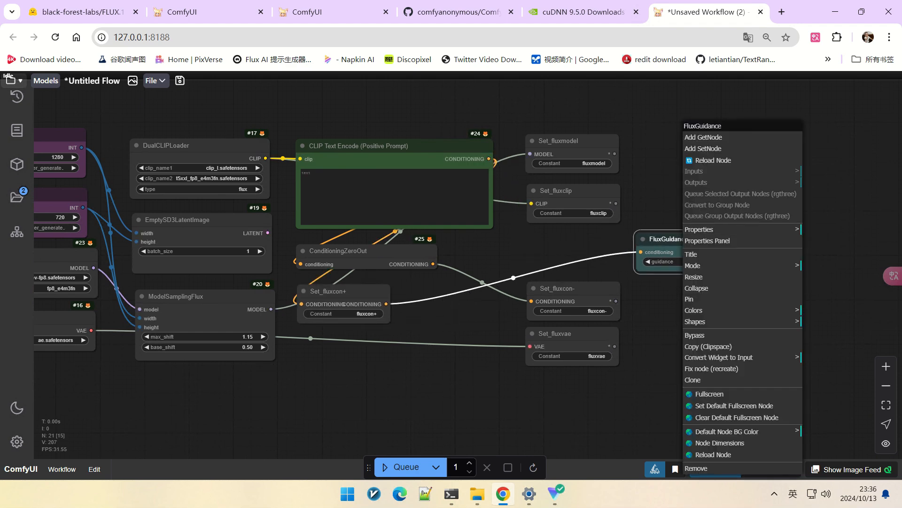
pyautogui.click(696, 277)
pyautogui.moveTo(686, 242); pyautogui.dragTo(586, 237)
pyautogui.click(779, 265)
pyautogui.scroll(-3, 779, 264)
pyautogui.scroll(3, 731, 262)
# - Enter "masterpiece,best quality" as the positive prompt in the CLIP Text Encode node
pyautogui.scroll(4, 114, 138)
pyautogui.click(549, 226)
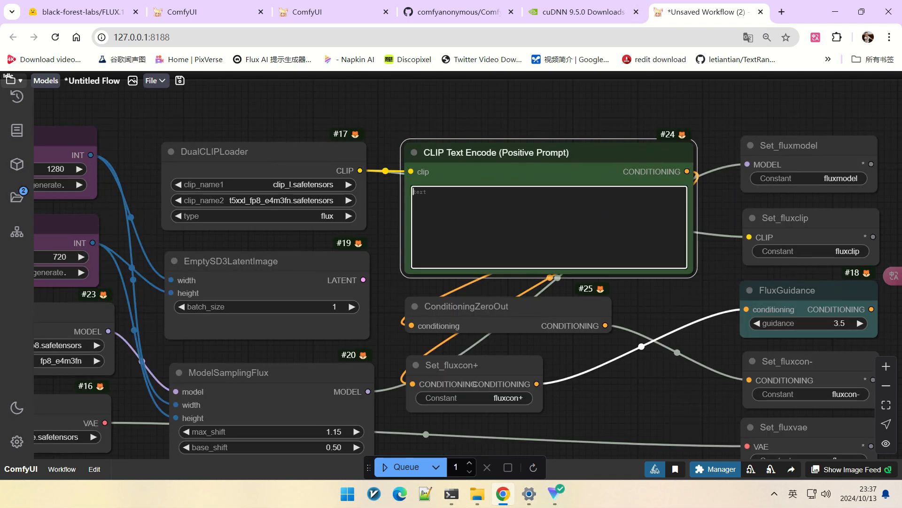
pyautogui.scroll(8, 502, 130)
pyautogui.write('masterpiece,best quality')
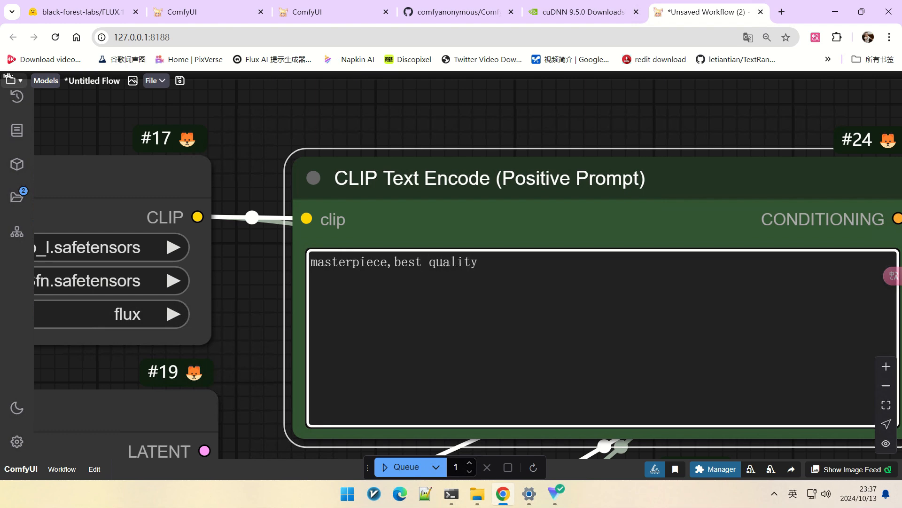
pyautogui.scroll(-10, 570, 129)
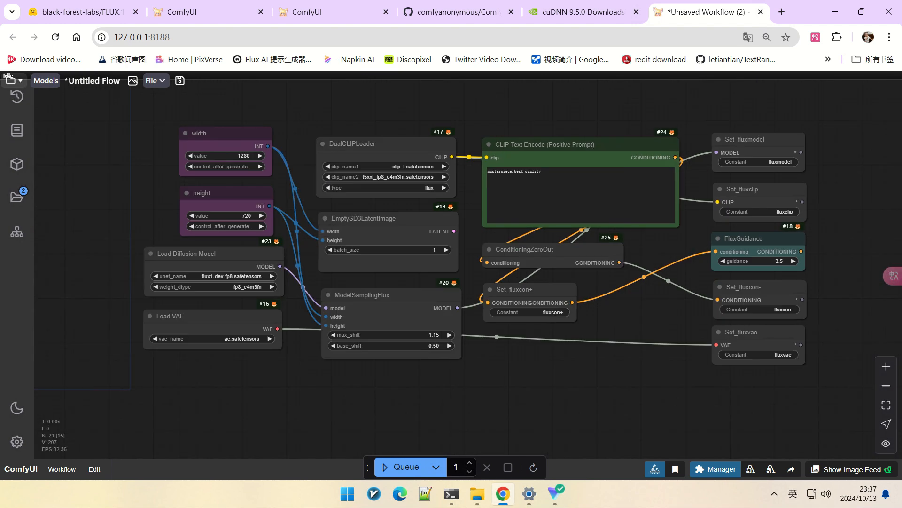
# - Add a KSampler node on the empty canvas beyond the column of Set nodes
pyautogui.moveTo(602, 113); pyautogui.dragTo(493, 109)
pyautogui.scroll(-1, 494, 109)
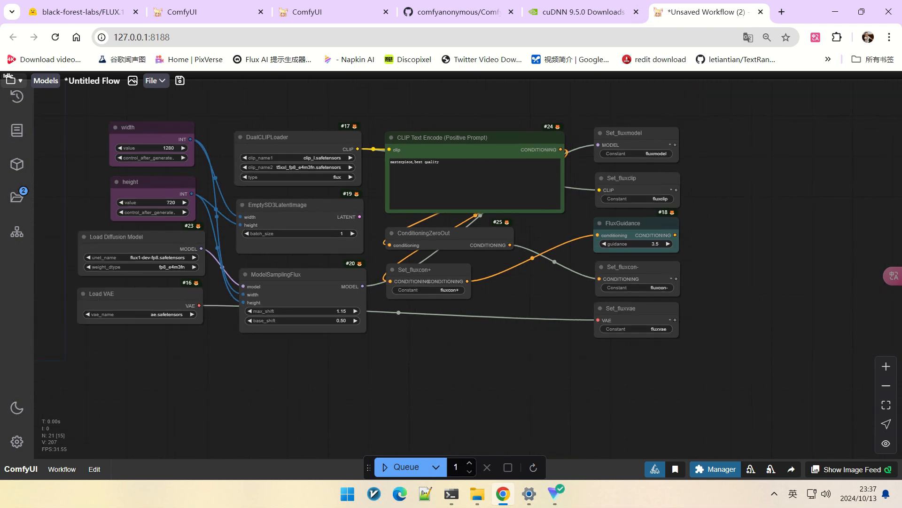
pyautogui.scroll(-1, 593, 154)
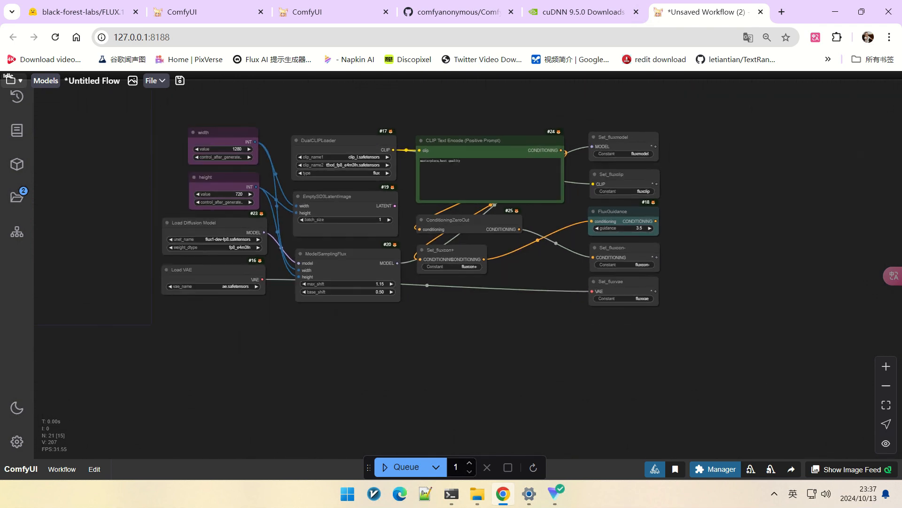
pyautogui.moveTo(603, 113); pyautogui.dragTo(506, 117)
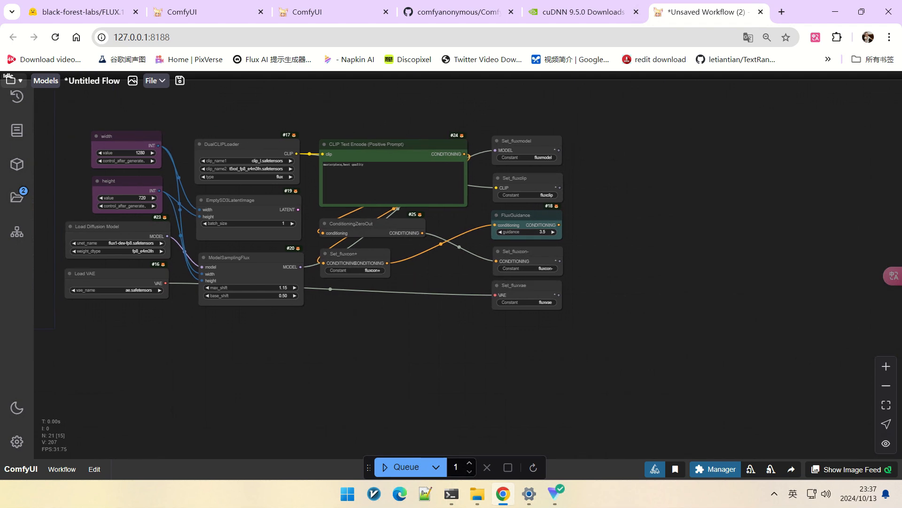
pyautogui.doubleClick(506, 117)
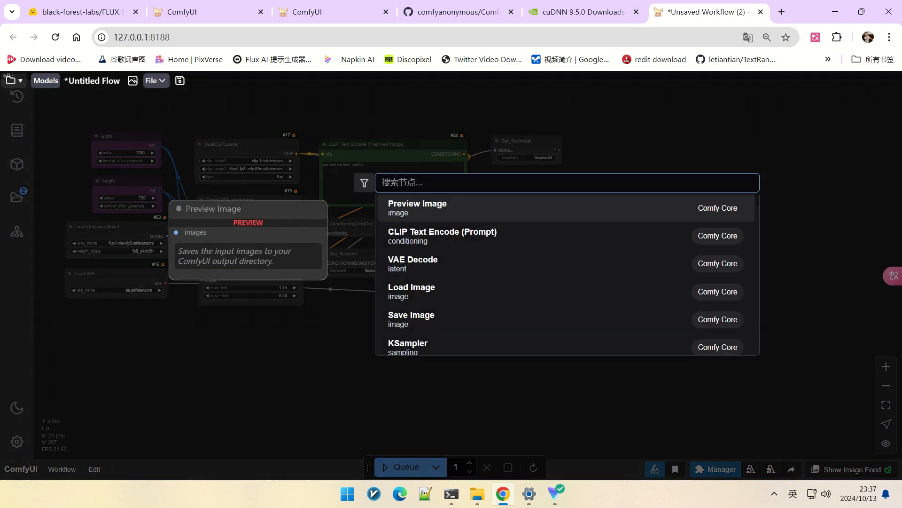
pyautogui.write('ksam')
pyautogui.press('Return')
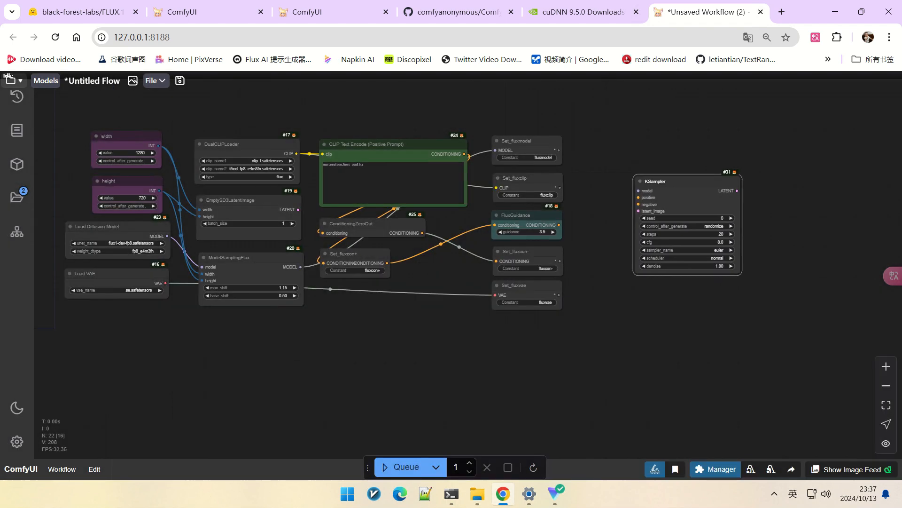
# - Connect Set_fluxmodel, FluxGuidance and Set_fluxcon- to the KSampler's model, positive and negative inputs
pyautogui.scroll(3, 670, 204)
pyautogui.moveTo(523, 132); pyautogui.dragTo(628, 185)
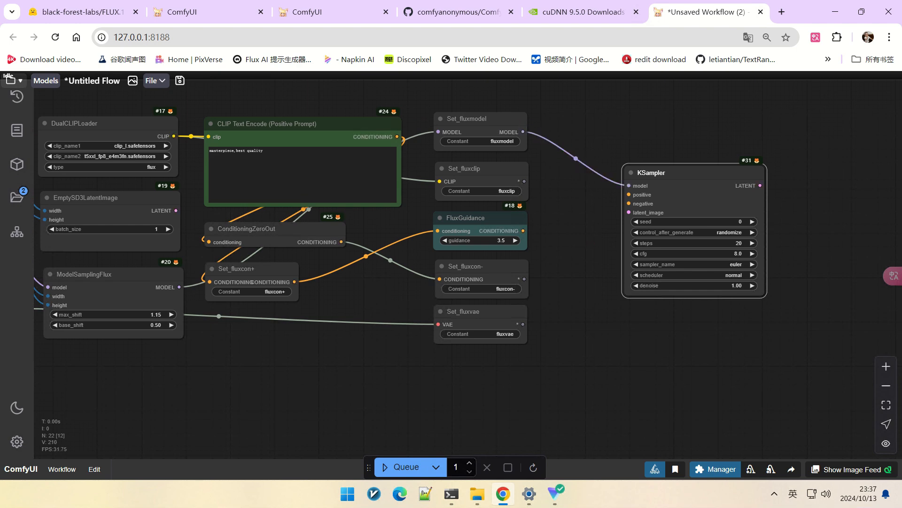
pyautogui.moveTo(522, 230); pyautogui.dragTo(629, 195)
pyautogui.moveTo(524, 278); pyautogui.dragTo(629, 203)
pyautogui.scroll(-3, 517, 314)
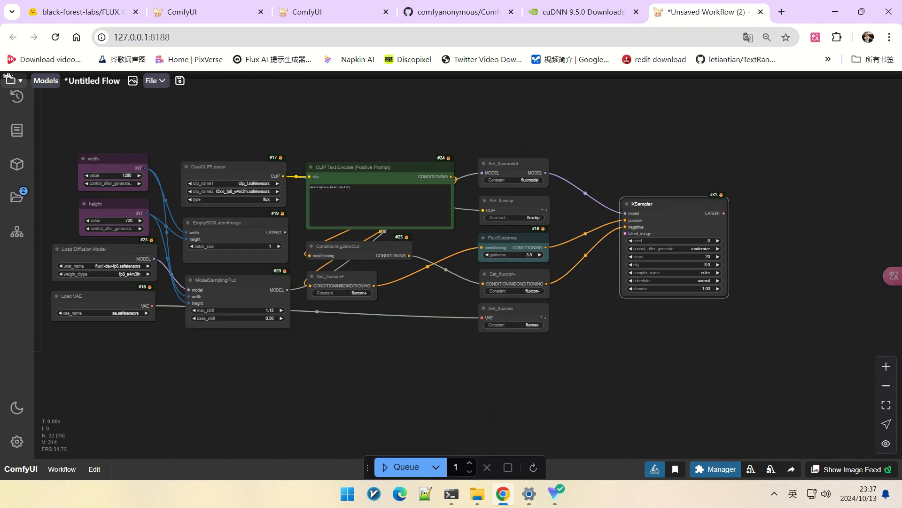
# - Add a VAE Encode node below the Flux nodes, with Get_face feeding its pixels and Get_fluxvae feeding its vae
pyautogui.scroll(1, 667, 263)
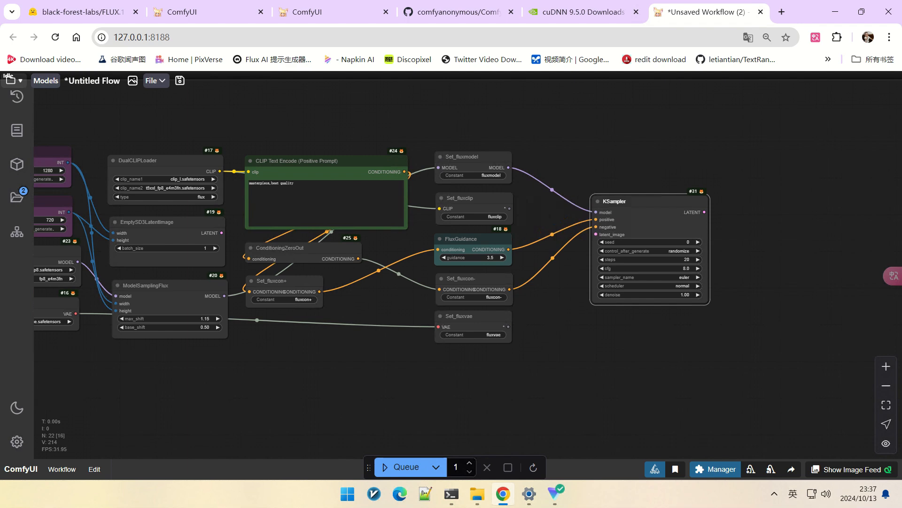
pyautogui.scroll(-2, 451, 235)
pyautogui.write('ge')
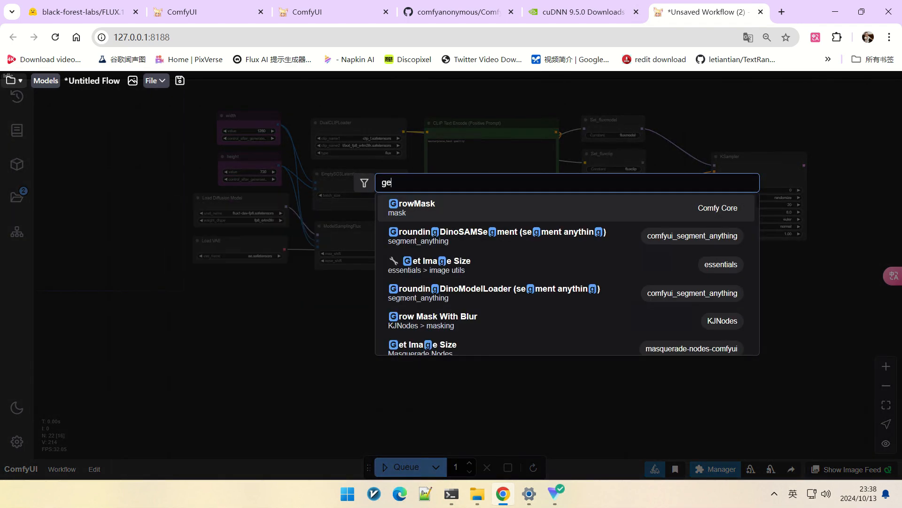
pyautogui.write('t')
pyautogui.press('Return')
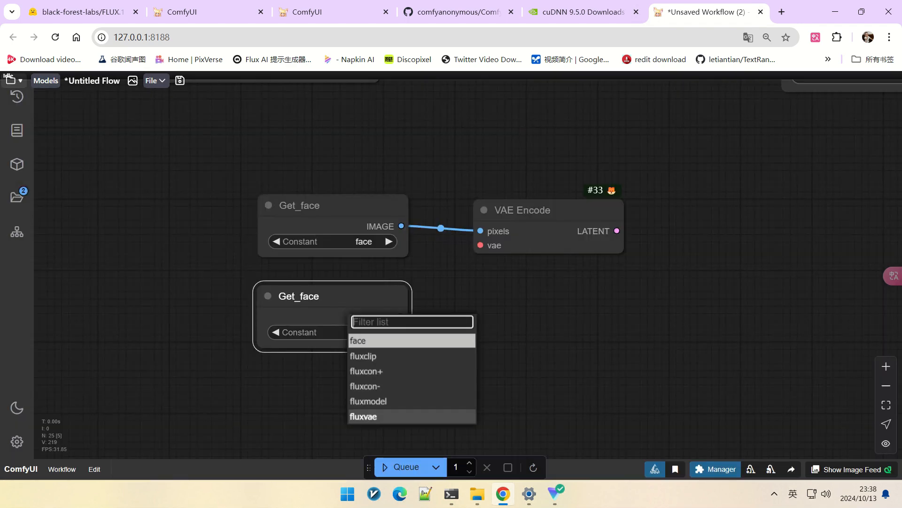
pyautogui.click(364, 416)
pyautogui.moveTo(403, 314); pyautogui.dragTo(480, 245)
pyautogui.scroll(-7, 480, 245)
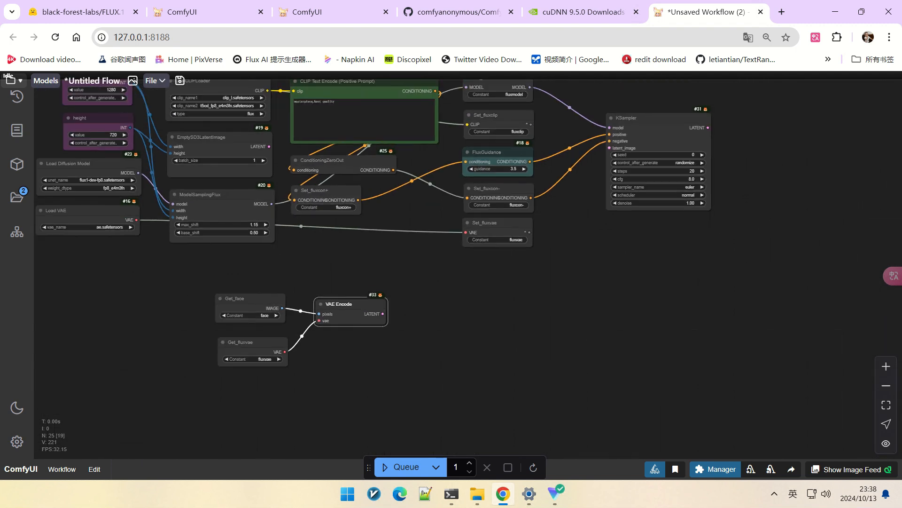
# - Connect the VAE Encode latent output to the KSampler's latent_image input in place of an empty latent
pyautogui.moveTo(359, 347); pyautogui.dragTo(586, 180)
pyautogui.click(188, 169)
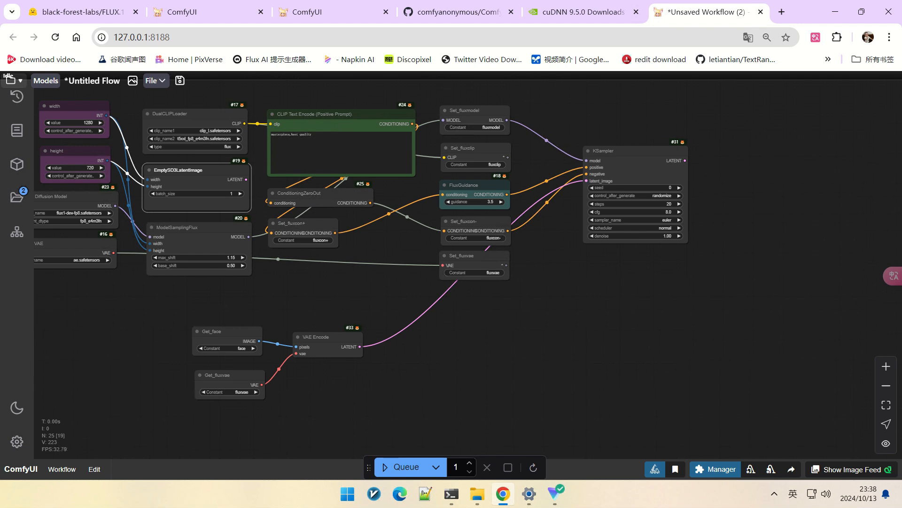
pyautogui.click(420, 351)
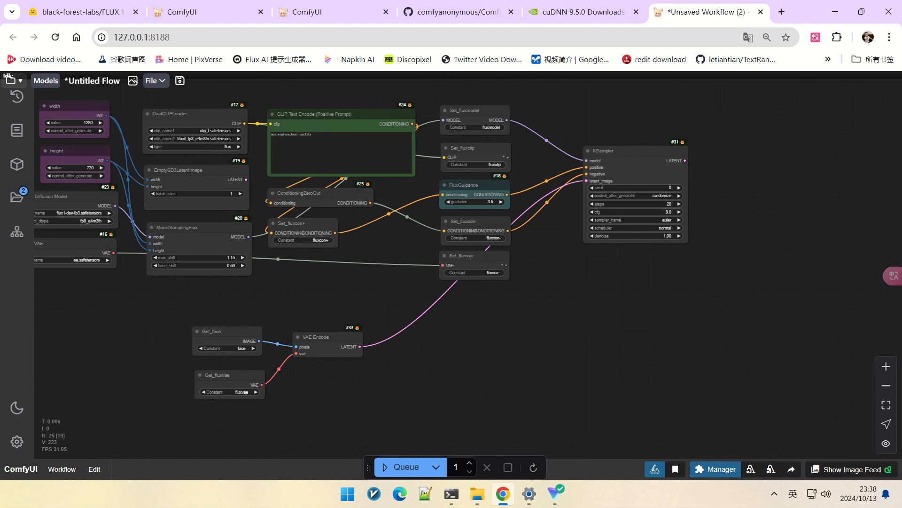
pyautogui.scroll(3, 704, 193)
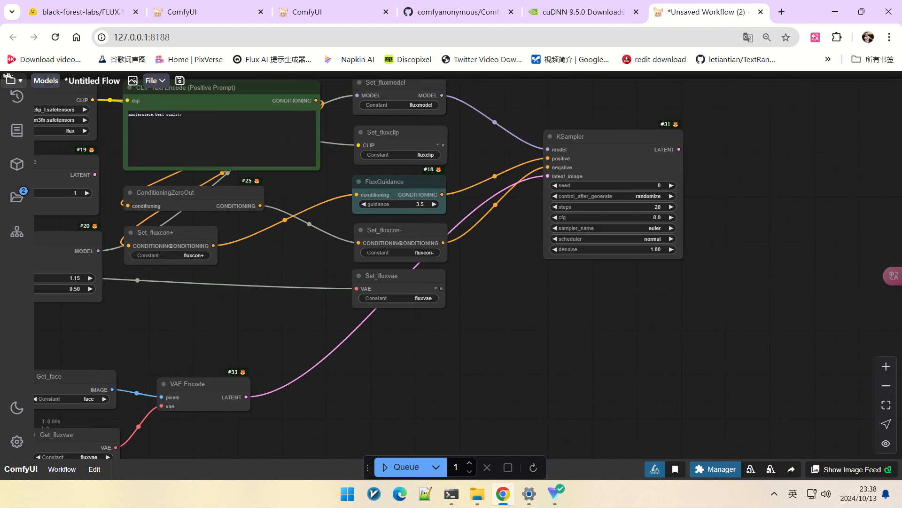
pyautogui.scroll(-3, 478, 343)
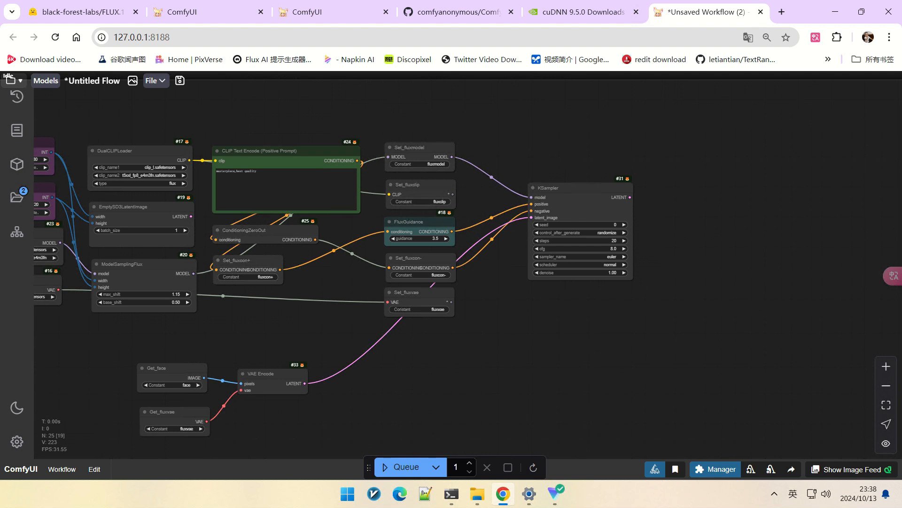
# - Move the Get_face, Get_fluxvae and VAE Encode nodes up closer beneath the Flux base nodes
pyautogui.moveTo(164, 368); pyautogui.dragTo(168, 347)
pyautogui.moveTo(170, 413); pyautogui.dragTo(169, 393)
pyautogui.moveTo(470, 348); pyautogui.dragTo(405, 352)
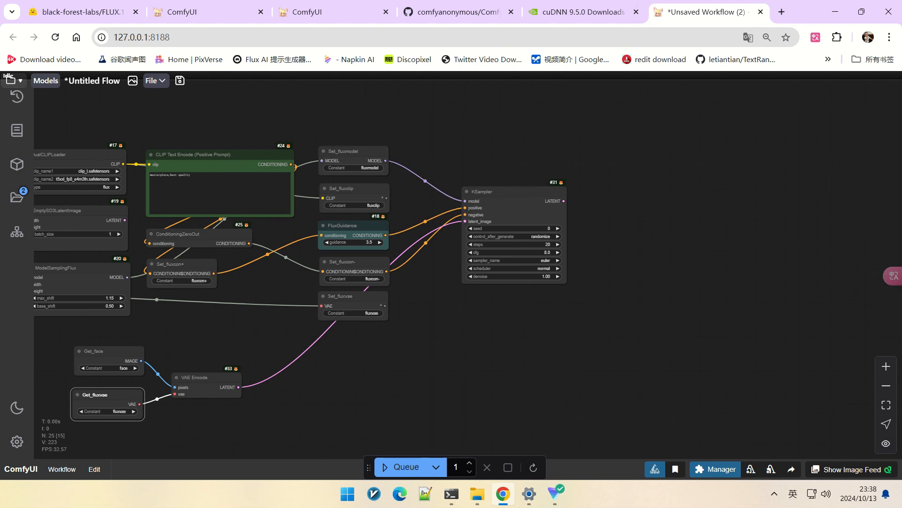
pyautogui.scroll(2, 463, 336)
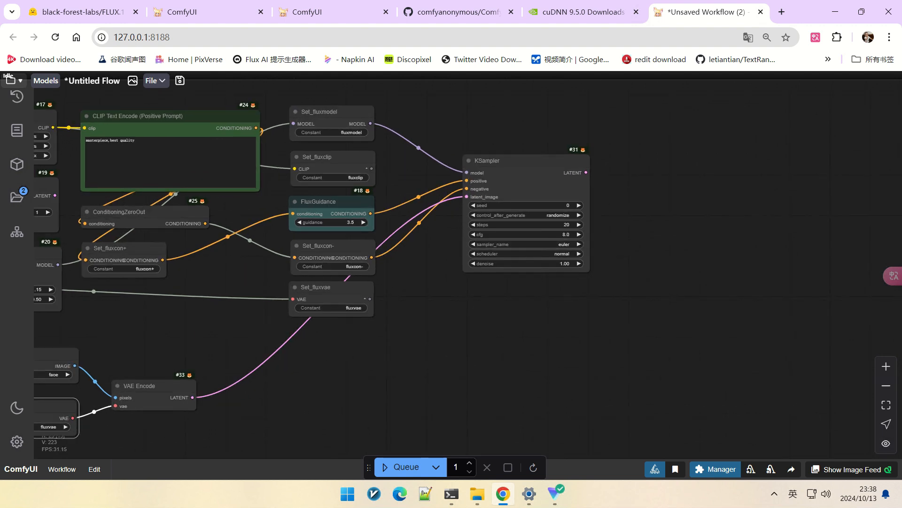
pyautogui.moveTo(462, 336); pyautogui.dragTo(661, 319)
pyautogui.moveTo(234, 337); pyautogui.dragTo(234, 318)
pyautogui.click(231, 389)
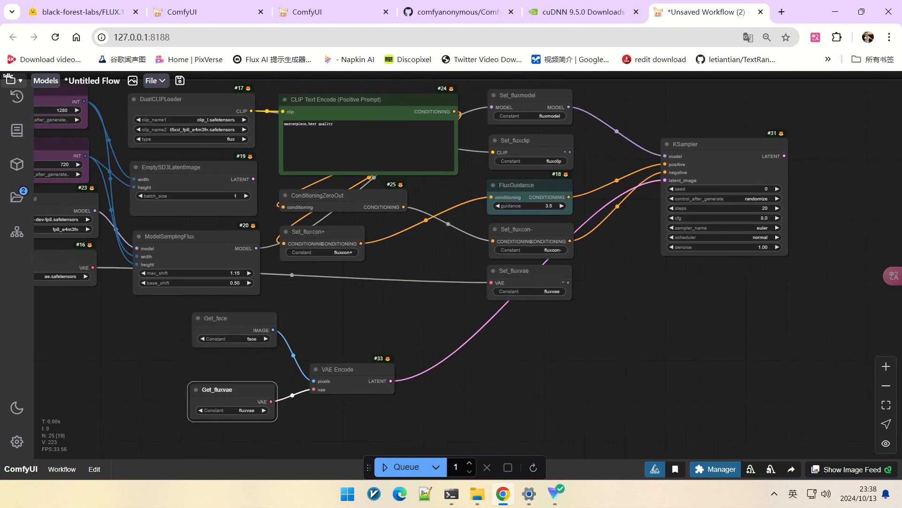
pyautogui.moveTo(231, 389); pyautogui.dragTo(230, 368)
pyautogui.moveTo(350, 369); pyautogui.dragTo(349, 344)
# - Shift the KSampler away from the Set nodes to make room and insert the saved ControlNet node template below it
pyautogui.moveTo(517, 339); pyautogui.dragTo(341, 346)
pyautogui.moveTo(526, 152); pyautogui.dragTo(635, 148)
pyautogui.moveTo(474, 353); pyautogui.dragTo(457, 297)
pyautogui.rightClick(457, 298)
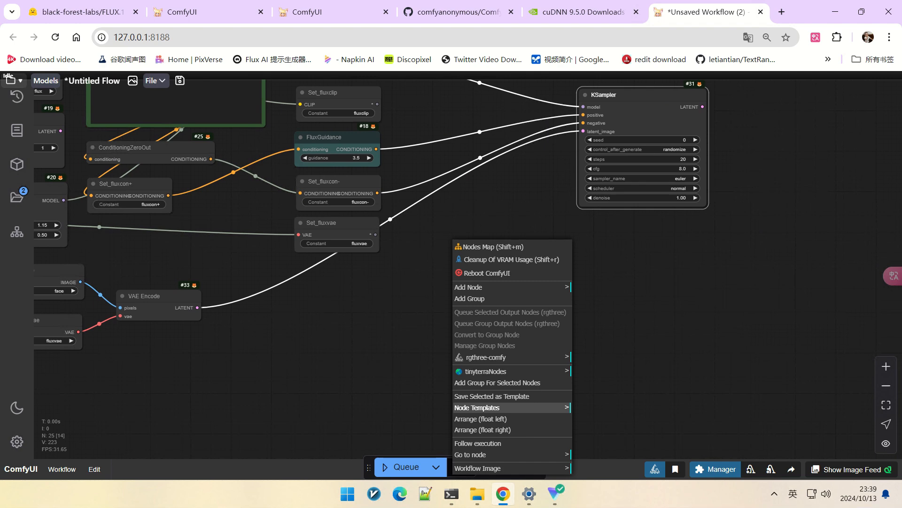
pyautogui.click(476, 408)
pyautogui.click(587, 270)
pyautogui.scroll(-2, 639, 324)
pyautogui.moveTo(564, 296); pyautogui.dragTo(669, 289)
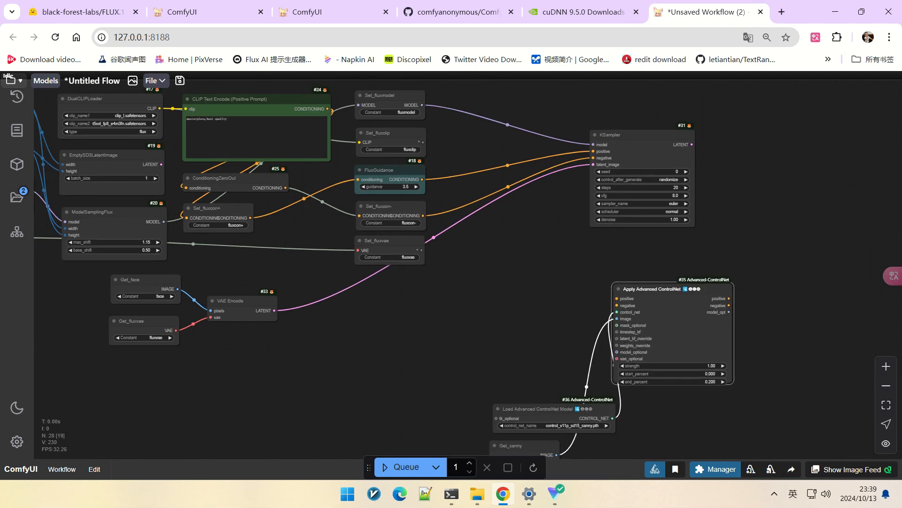
# - Move the ControlNet loader beside the VAE Encode area, and replace Get_canny with Get_face as the Apply Advanced ControlNet image source
pyautogui.moveTo(538, 408); pyautogui.dragTo(398, 349)
pyautogui.moveTo(516, 445); pyautogui.dragTo(427, 379)
pyautogui.press('Delete')
pyautogui.moveTo(189, 255); pyautogui.dragTo(627, 284)
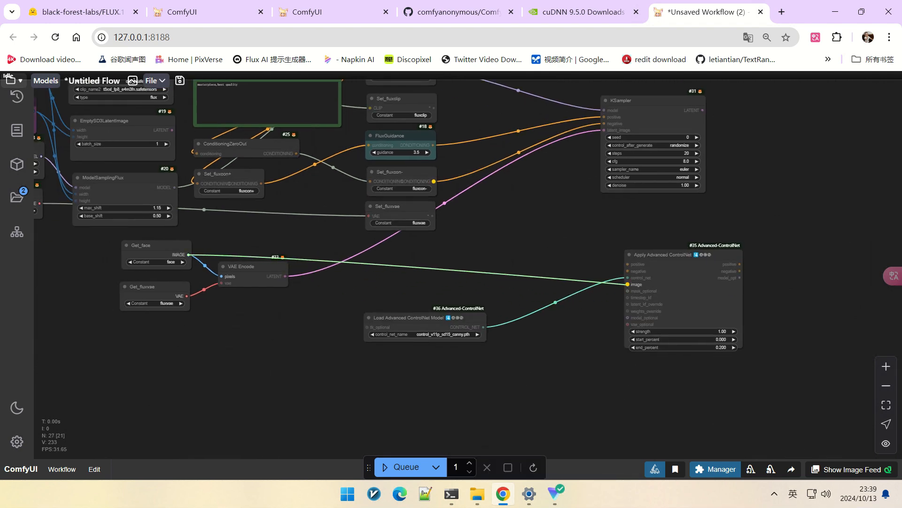
# - Choose flux\Flux.1-dev-Controlnet-Upscaler.safetensors as the ControlNet model and set the Apply Advanced ControlNet strength to 0.75
pyautogui.scroll(6, 574, 351)
pyautogui.click(350, 321)
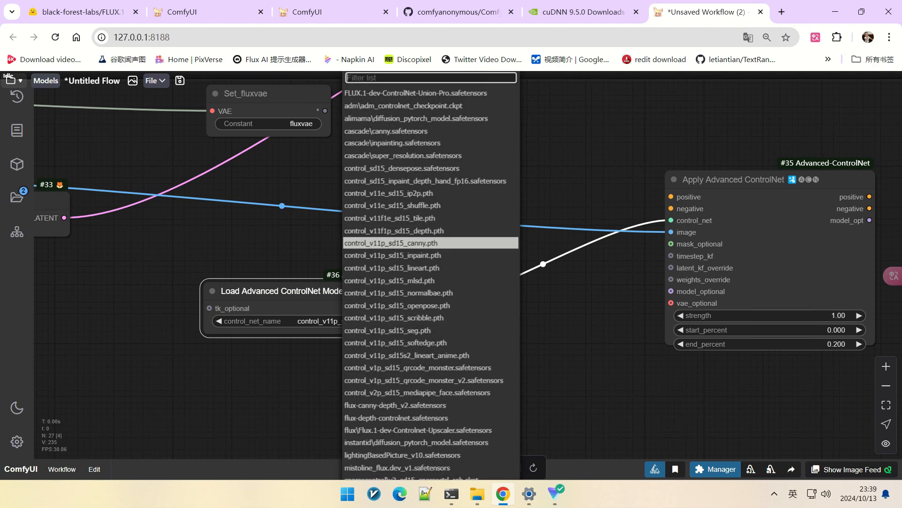
pyautogui.write('up')
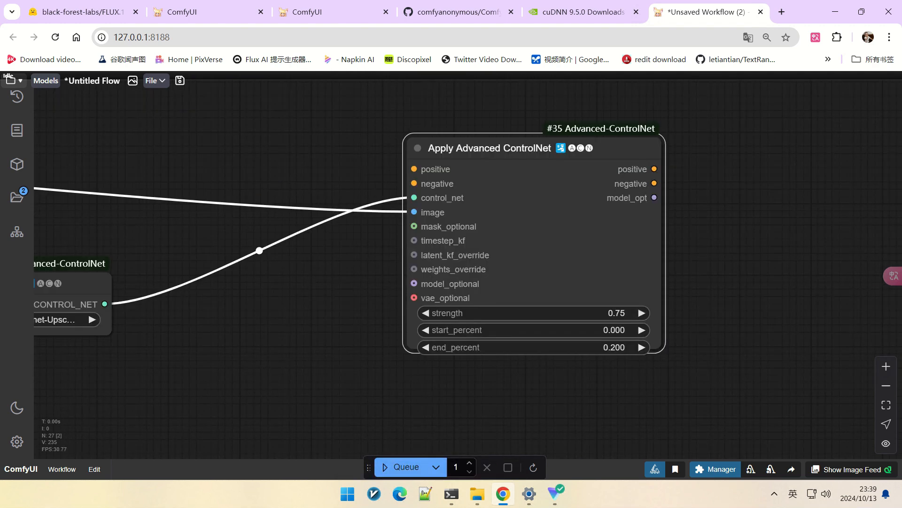
# - Enlarge the Apply Advanced ControlNet node slightly and set its end_percent to 0.750
pyautogui.moveTo(660, 351); pyautogui.dragTo(663, 370)
pyautogui.click(556, 343)
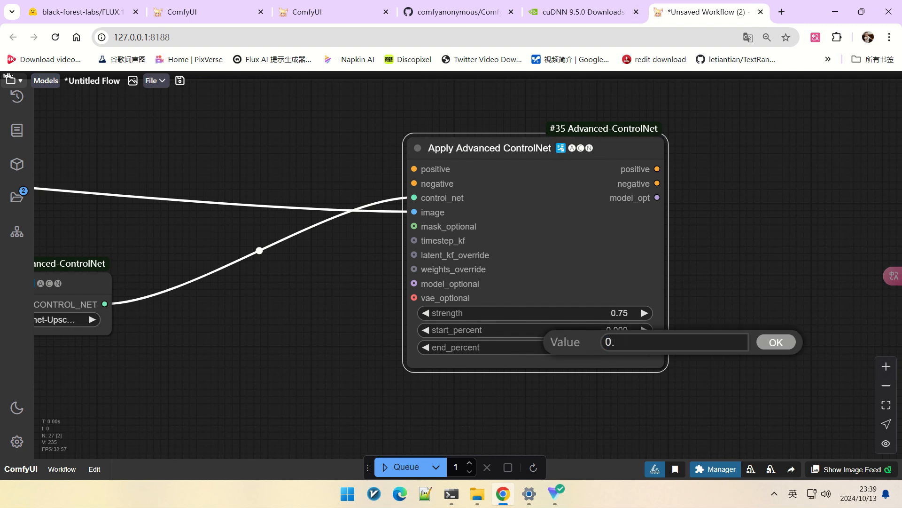
pyautogui.write('750')
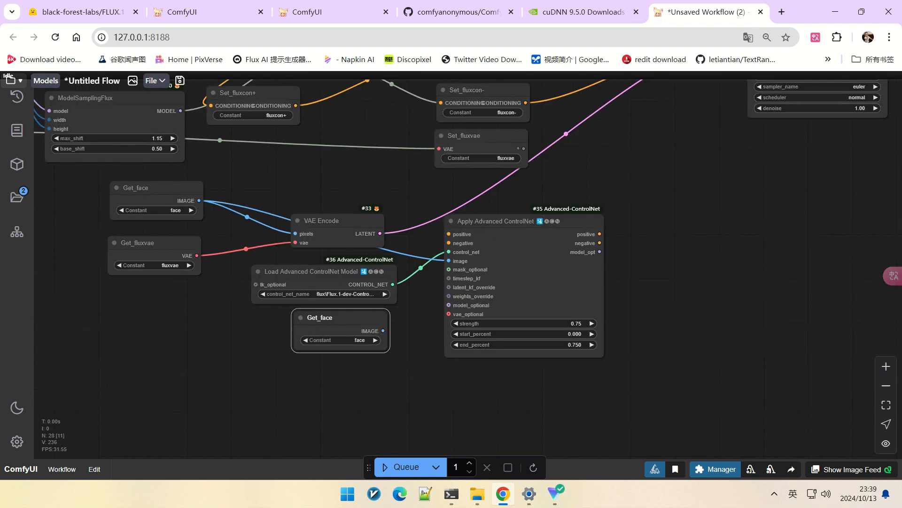
# - Add Get_fluxcon+ and Get_fluxcon- nodes and connect them to the Apply Advanced ControlNet positive and negative inputs
pyautogui.click(361, 340)
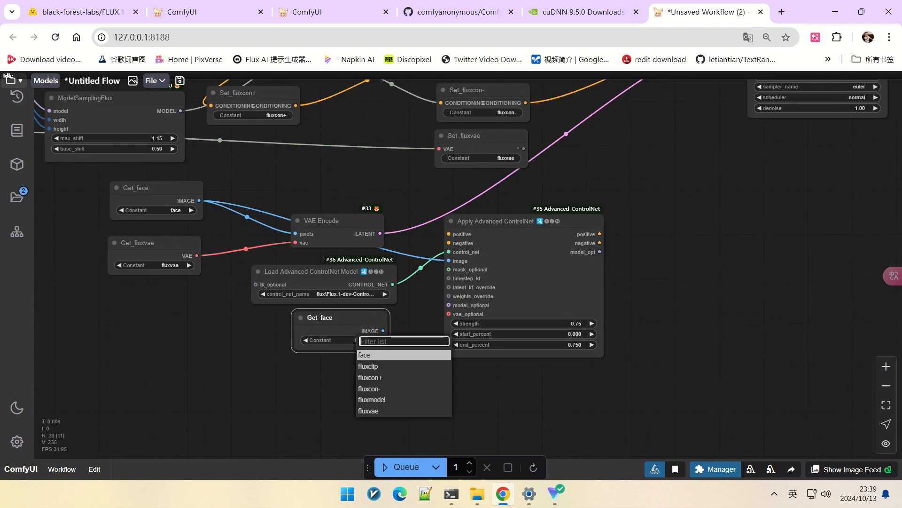
pyautogui.click(370, 378)
pyautogui.moveTo(383, 330); pyautogui.dragTo(449, 233)
pyautogui.moveTo(423, 188); pyautogui.dragTo(476, 174)
pyautogui.moveTo(395, 304)
pyautogui.keyDown('alt'); pyautogui.mouseDown()
pyautogui.moveTo(395, 351)
pyautogui.moveTo(469, 310)
pyautogui.moveTo(502, 229)
pyautogui.mouseUp(); pyautogui.keyUp('alt')
pyautogui.click(407, 376)
pyautogui.click(418, 425)
pyautogui.moveTo(601, 188); pyautogui.dragTo(438, 228)
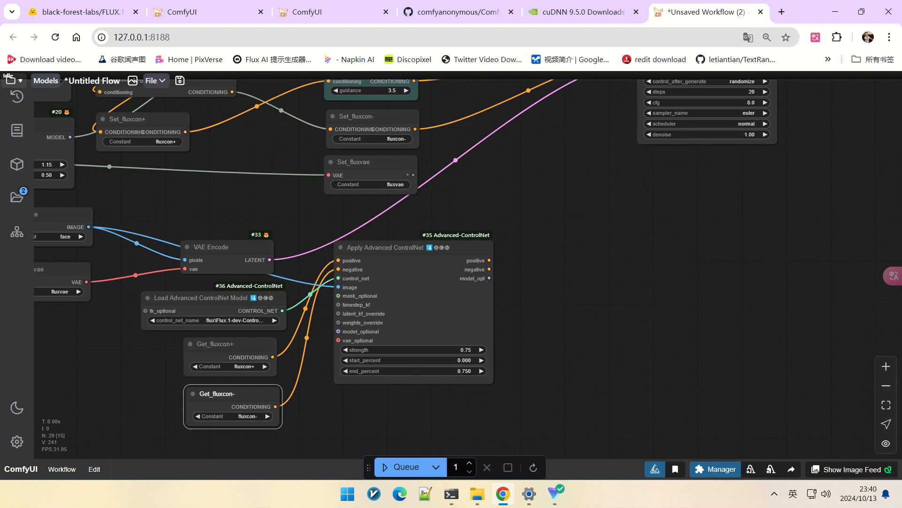
# - Connect the Apply Advanced ControlNet negative output to the KSampler negative input and its positive output to the FluxGuidance conditioning
pyautogui.scroll(-3, 562, 272)
pyautogui.click(423, 254)
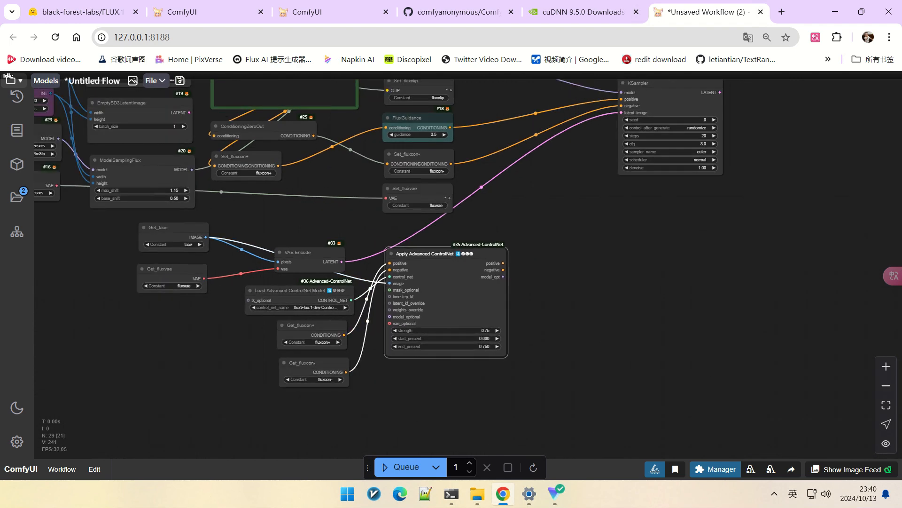
pyautogui.scroll(-2, 564, 287)
pyautogui.moveTo(566, 277); pyautogui.dragTo(551, 298)
pyautogui.scroll(2, 555, 295)
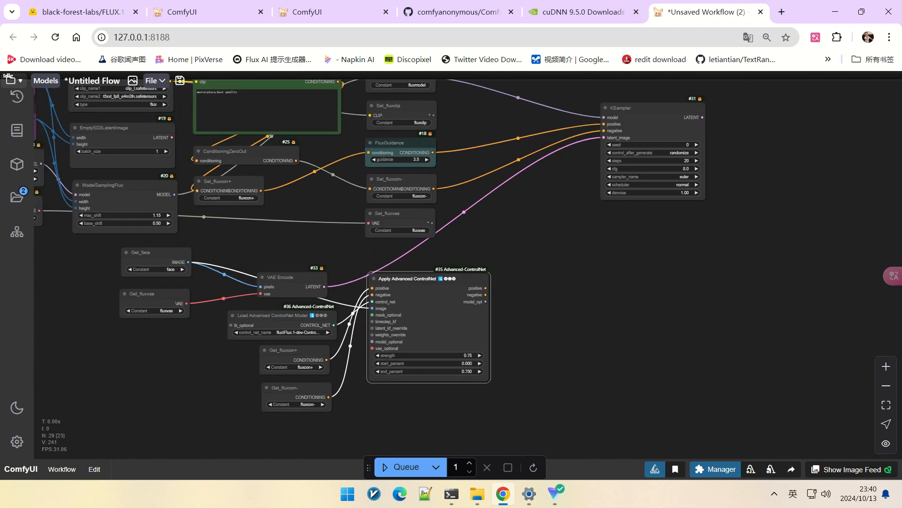
pyautogui.moveTo(485, 288); pyautogui.dragTo(603, 131)
pyautogui.moveTo(674, 342); pyautogui.dragTo(593, 333)
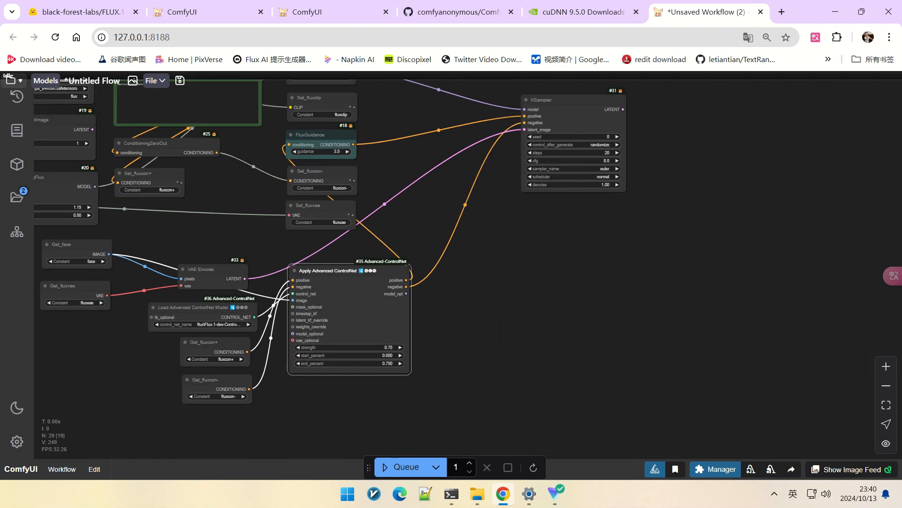
# - Set the KSampler steps to 25 and cfg to 1.0
pyautogui.scroll(-1, 593, 333)
pyautogui.scroll(-2, 519, 307)
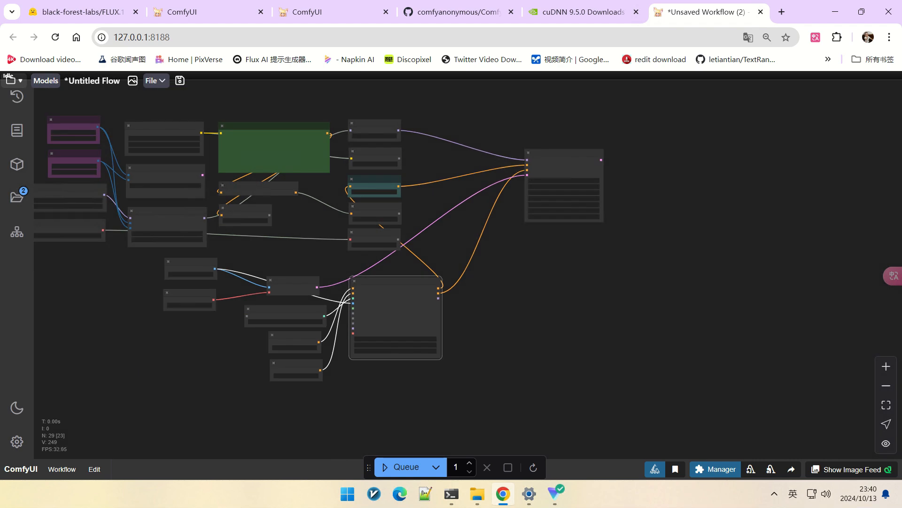
pyautogui.scroll(2, 603, 401)
pyautogui.moveTo(519, 308); pyautogui.dragTo(583, 321)
pyautogui.scroll(8, 736, 228)
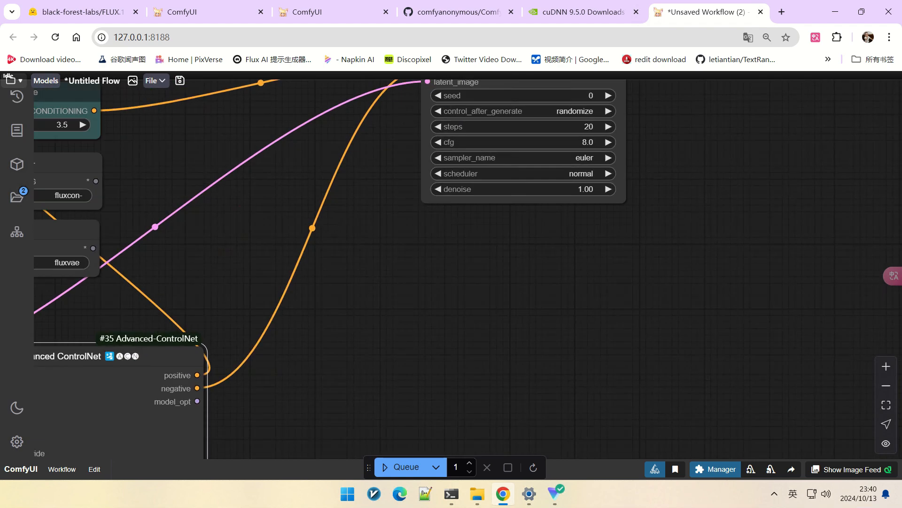
pyautogui.moveTo(735, 228); pyautogui.dragTo(726, 332)
pyautogui.scroll(4, 678, 255)
pyautogui.click(506, 215)
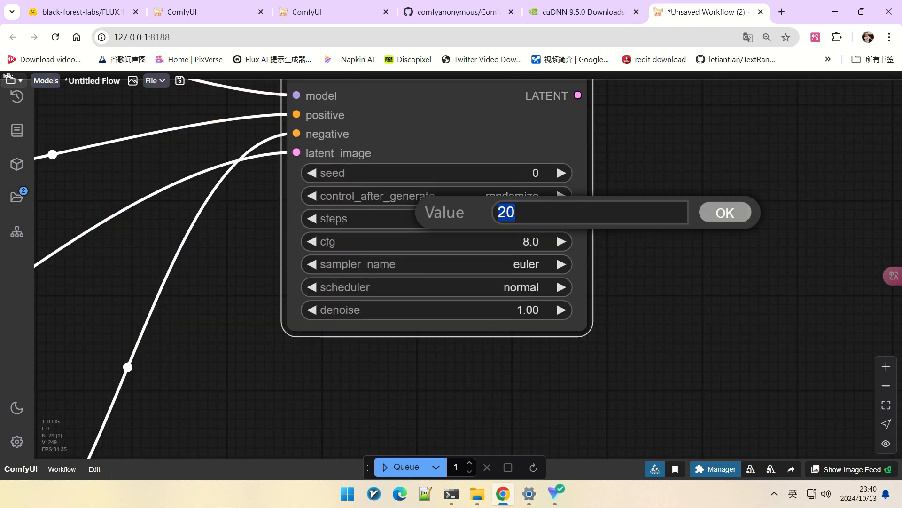
pyautogui.write('25')
pyautogui.press('Return')
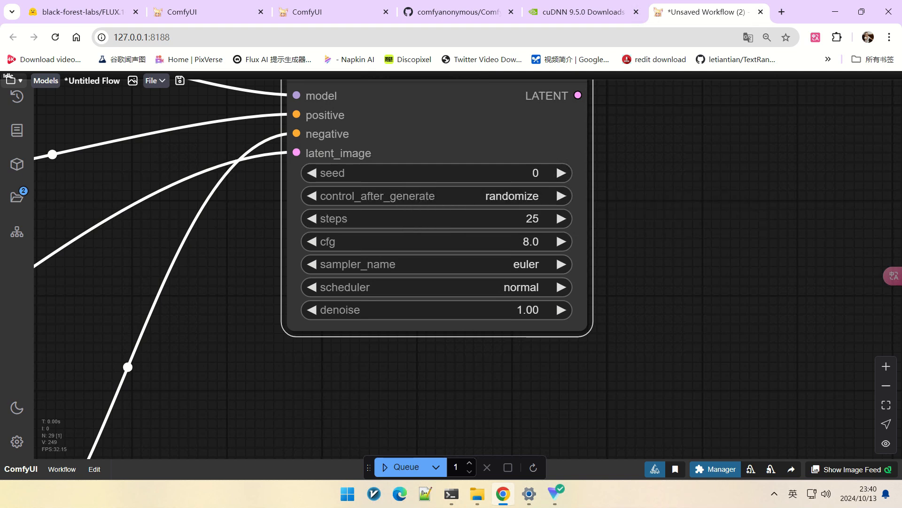
pyautogui.click(506, 235)
pyautogui.write('1')
pyautogui.press('Return')
pyautogui.scroll(-2, 681, 332)
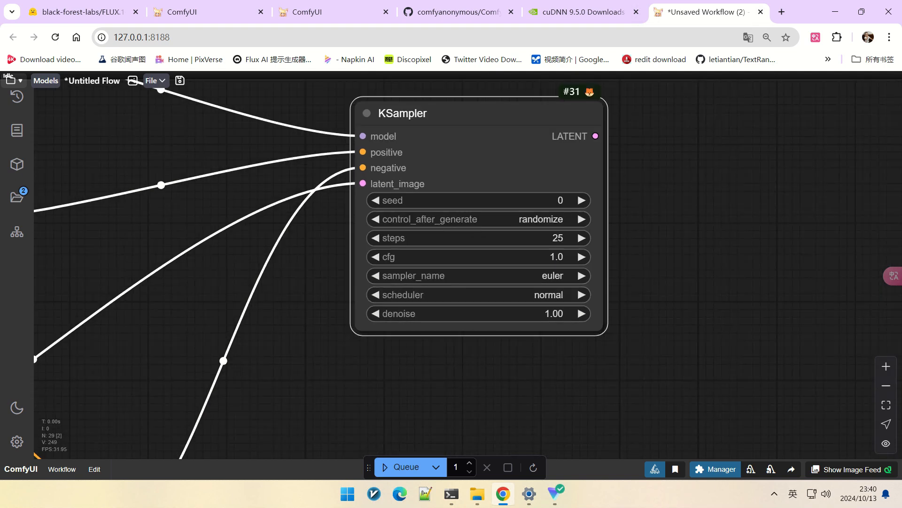
# - Add a VAE Decode node after the KSampler and feed its vae input from a copy of Get_fluxvae
pyautogui.scroll(-5, 677, 282)
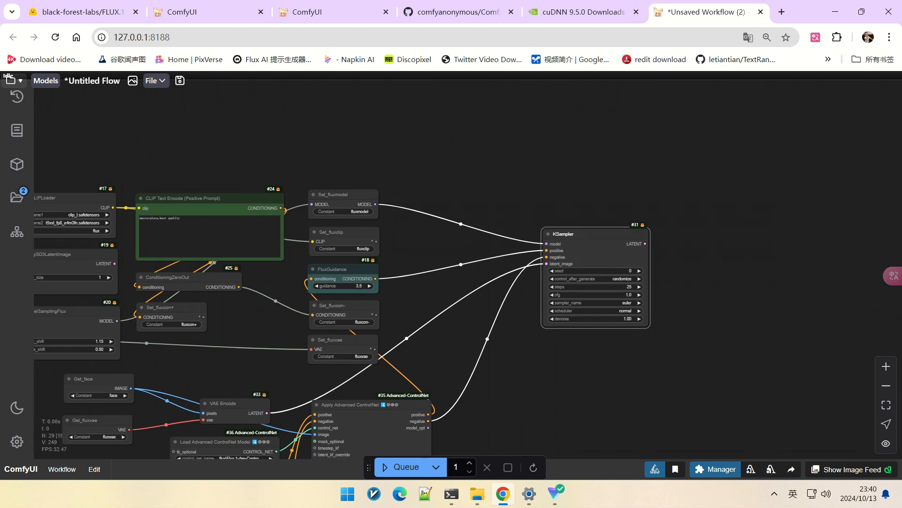
pyautogui.moveTo(651, 222); pyautogui.dragTo(683, 206)
pyautogui.click(703, 273)
pyautogui.moveTo(705, 338); pyautogui.dragTo(717, 322)
pyautogui.click(108, 382)
pyautogui.hotkey('ctrl', 'c')
pyautogui.hotkey('ctrl', 'v')
pyautogui.moveTo(611, 323); pyautogui.dragTo(576, 320)
pyautogui.moveTo(625, 331); pyautogui.dragTo(710, 216)
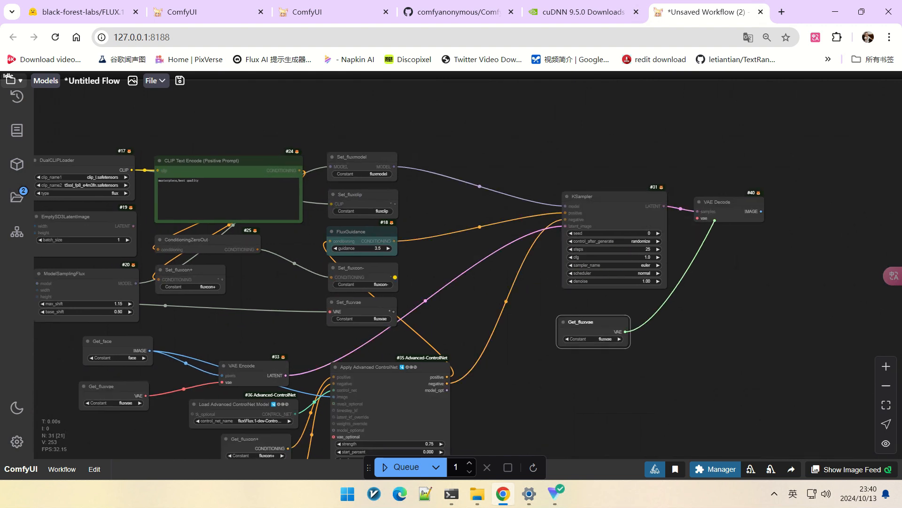
# - Attach a Preview Image node to the VAE Decode output and queue the workflow
pyautogui.moveTo(799, 263); pyautogui.dragTo(652, 293)
pyautogui.moveTo(614, 242); pyautogui.dragTo(646, 226)
pyautogui.click(663, 323)
pyautogui.click(406, 466)
# - Connect Get_fluxvae to the vae_optional input of Apply Advanced ControlNet and queue the workflow again
pyautogui.moveTo(598, 393); pyautogui.dragTo(714, 300)
pyautogui.scroll(-3, 692, 301)
pyautogui.scroll(6, 391, 406)
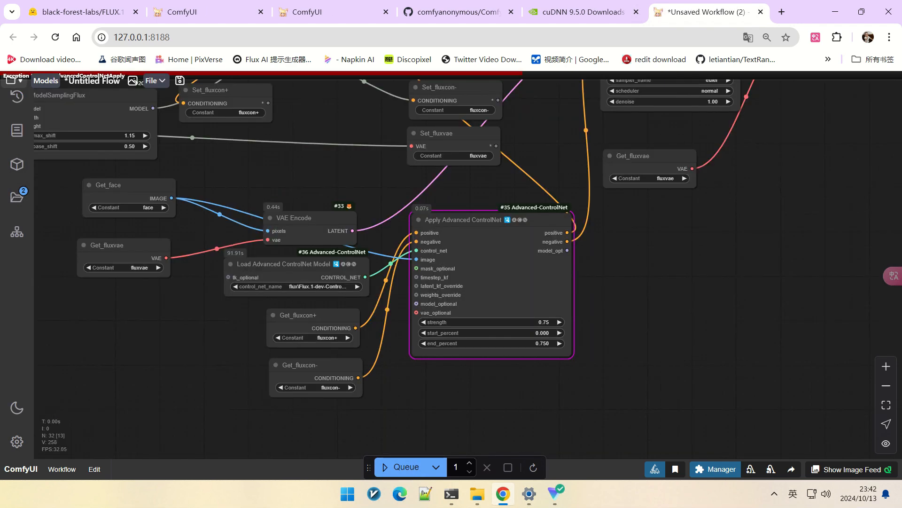
pyautogui.moveTo(166, 257); pyautogui.dragTo(416, 313)
pyautogui.scroll(-6, 503, 365)
pyautogui.hotkey('ctrl', 'Return')
# - Follow the run and examine the generated portrait in Preview Image up close, along with the ControlNet settings
pyautogui.scroll(2, 641, 121)
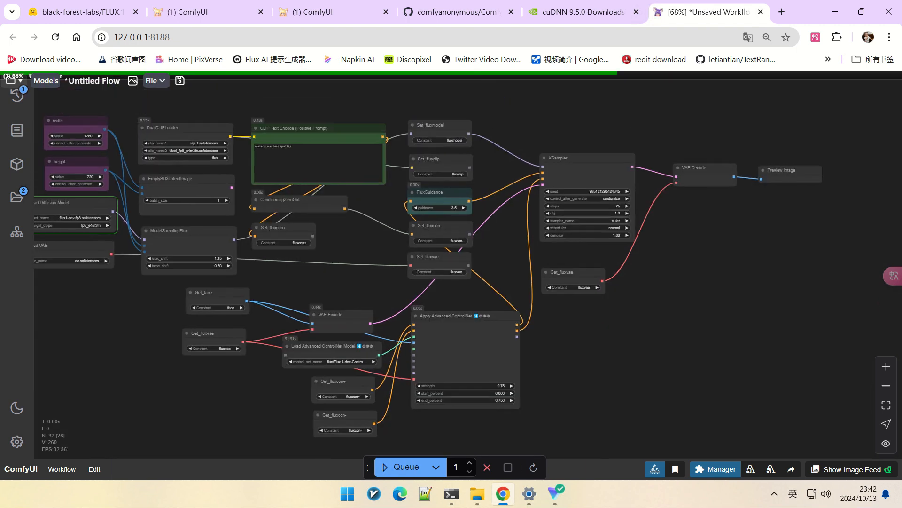
pyautogui.scroll(-1, 658, 381)
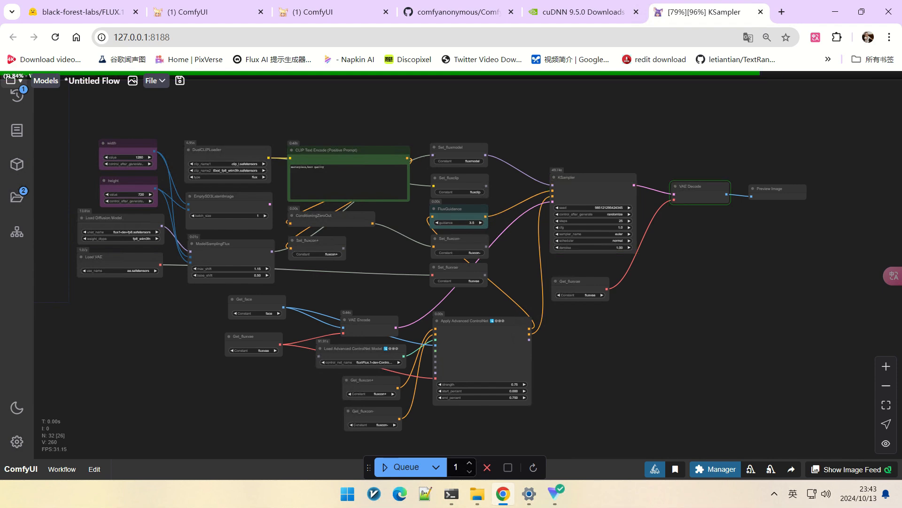
pyautogui.scroll(20, 823, 230)
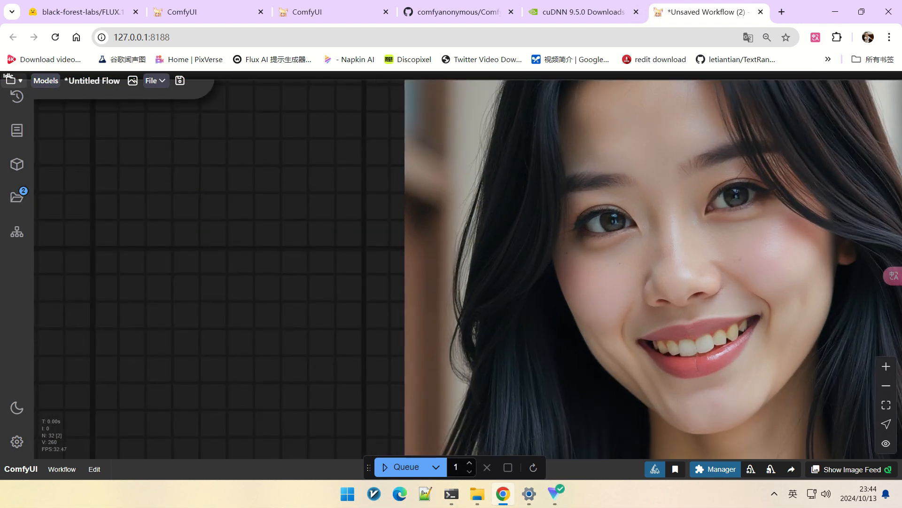
pyautogui.scroll(-3, 711, 243)
pyautogui.scroll(-9, 712, 241)
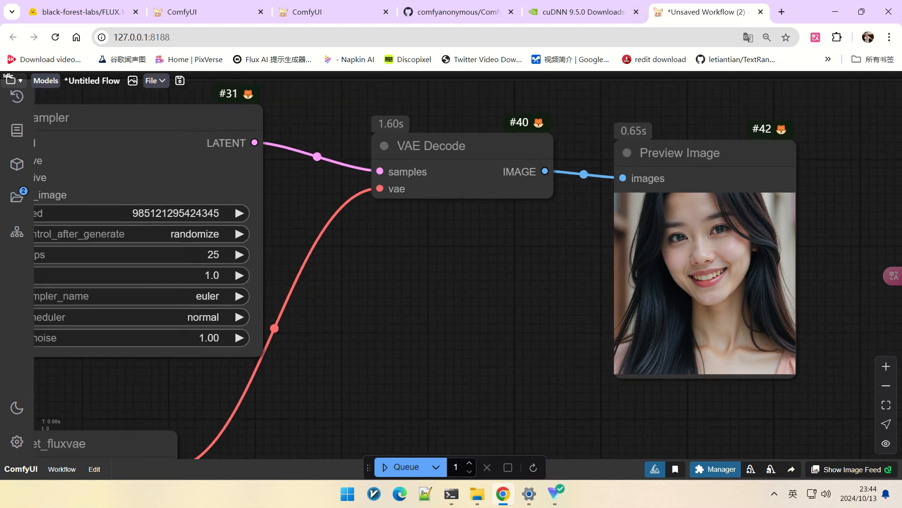
pyautogui.moveTo(470, 282); pyautogui.dragTo(585, 206)
pyautogui.scroll(-3, 638, 234)
pyautogui.moveTo(507, 381); pyautogui.dragTo(665, 223)
pyautogui.scroll(-1, 686, 254)
pyautogui.scroll(-4, 541, 304)
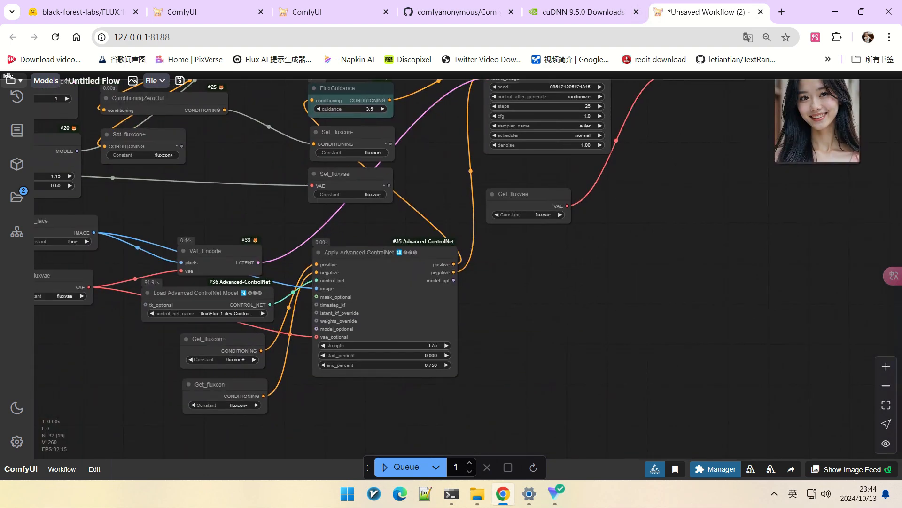
# - Set the Apply Advanced ControlNet strength to 0.55
pyautogui.scroll(7, 452, 362)
pyautogui.click(329, 329)
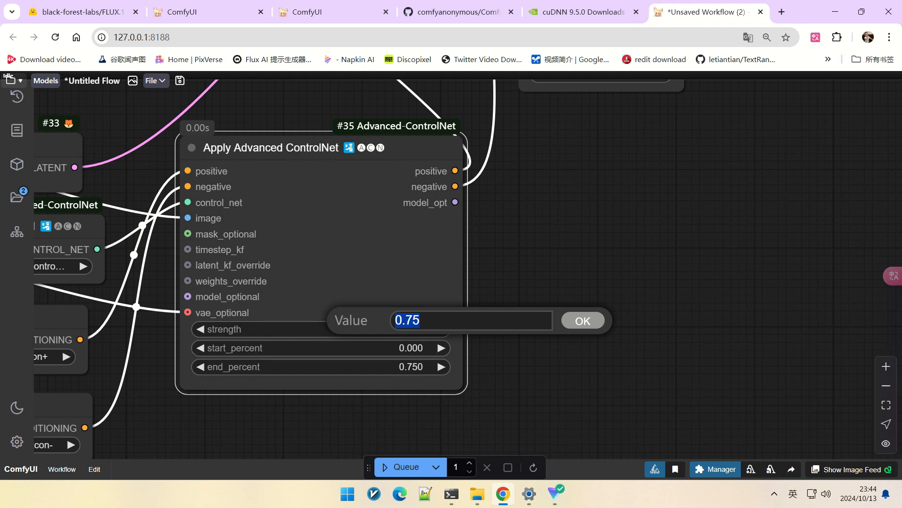
pyautogui.write('0.55')
pyautogui.press('Return')
# - Inspect the facial details of the previewed portrait and rerun the workflow with the reduced ControlNet strength
pyautogui.scroll(-12, 376, 359)
pyautogui.scroll(16, 655, 202)
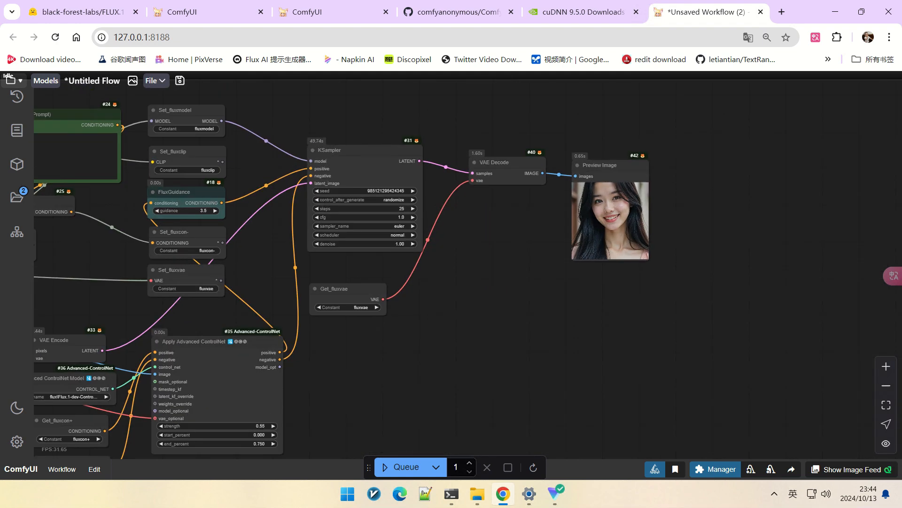
pyautogui.scroll(10, 543, 188)
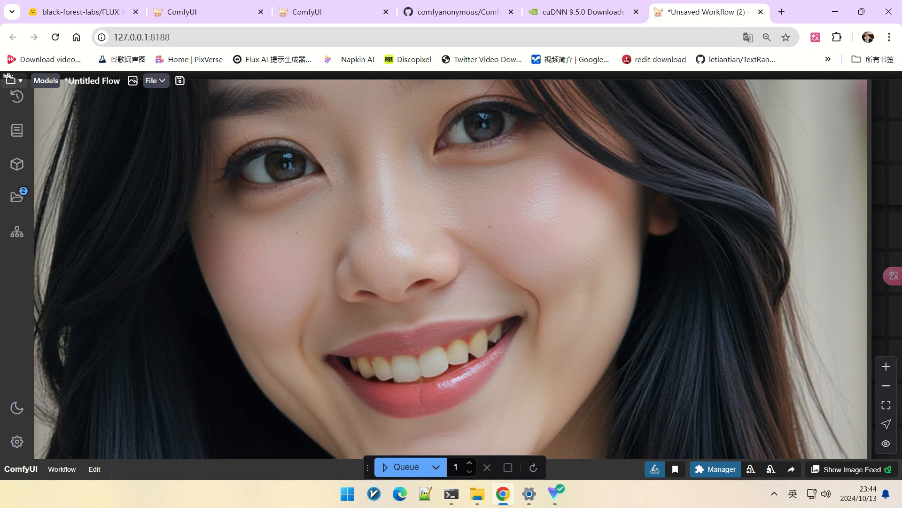
pyautogui.scroll(2, 381, 176)
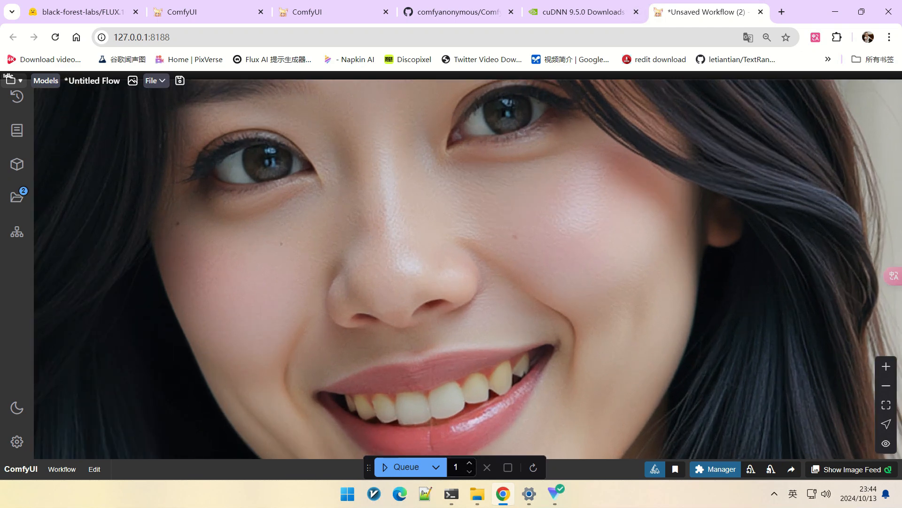
pyautogui.scroll(-20, 568, 184)
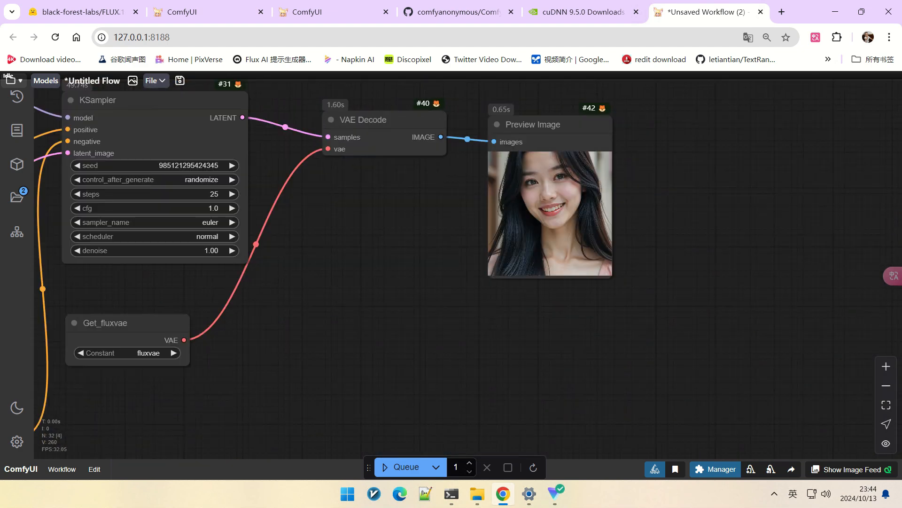
pyautogui.scroll(-8, 468, 214)
pyautogui.moveTo(468, 214); pyautogui.dragTo(769, 215)
pyautogui.click(400, 466)
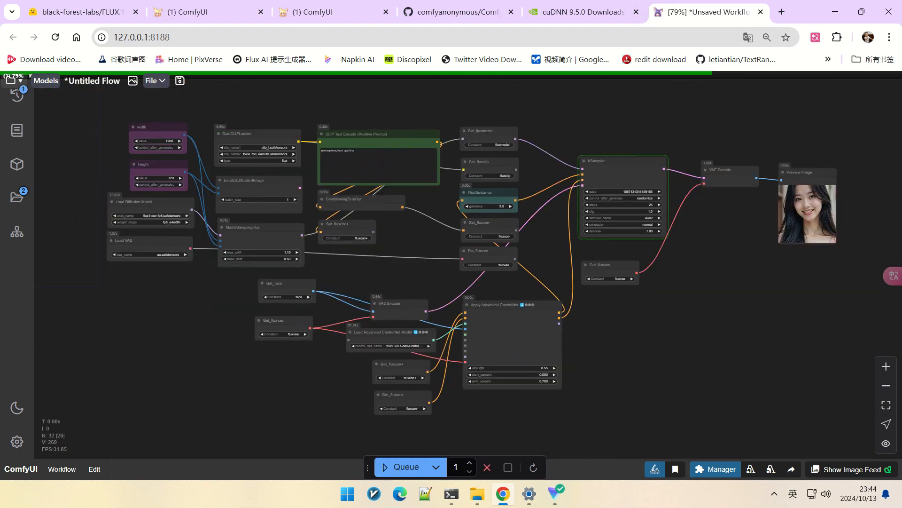
pyautogui.moveTo(705, 329); pyautogui.dragTo(652, 332)
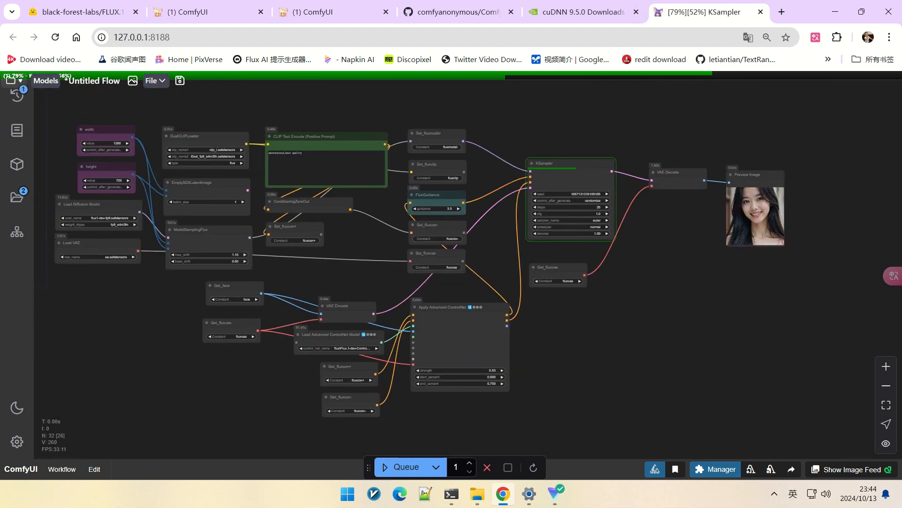
# - Examine the skin, eyes and teeth in the newly generated portrait at close range
pyautogui.scroll(15, 775, 199)
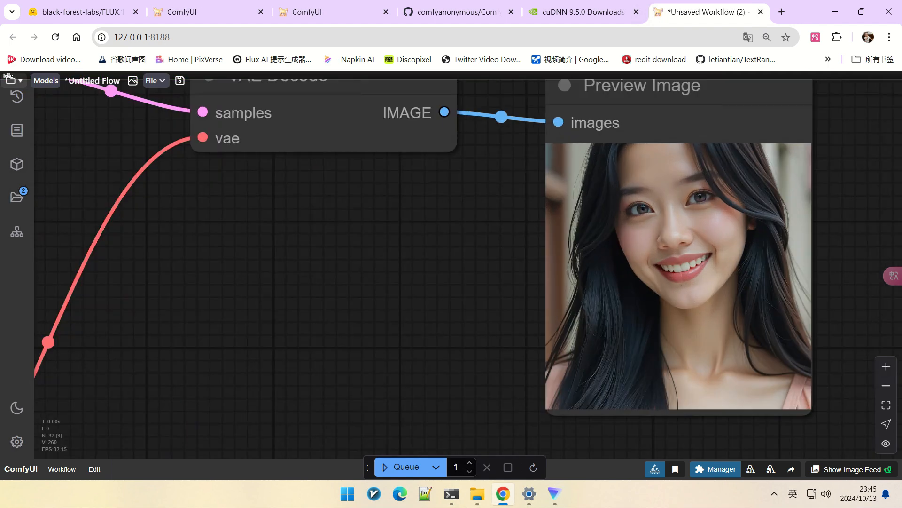
pyautogui.scroll(-5, 781, 223)
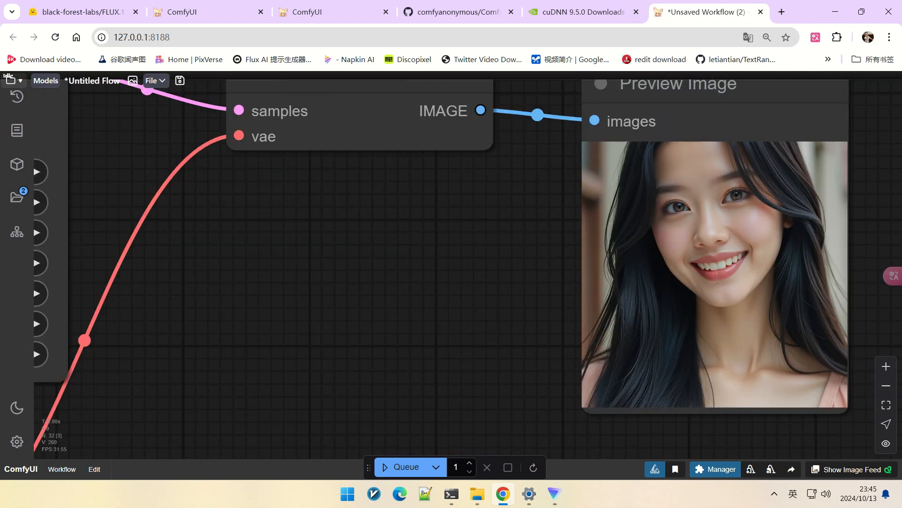
pyautogui.scroll(8, 775, 225)
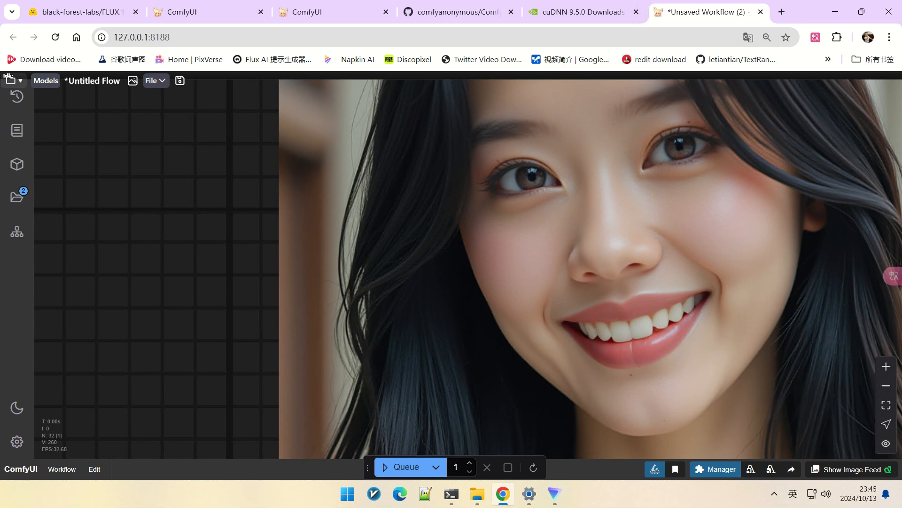
pyautogui.scroll(-10, 846, 221)
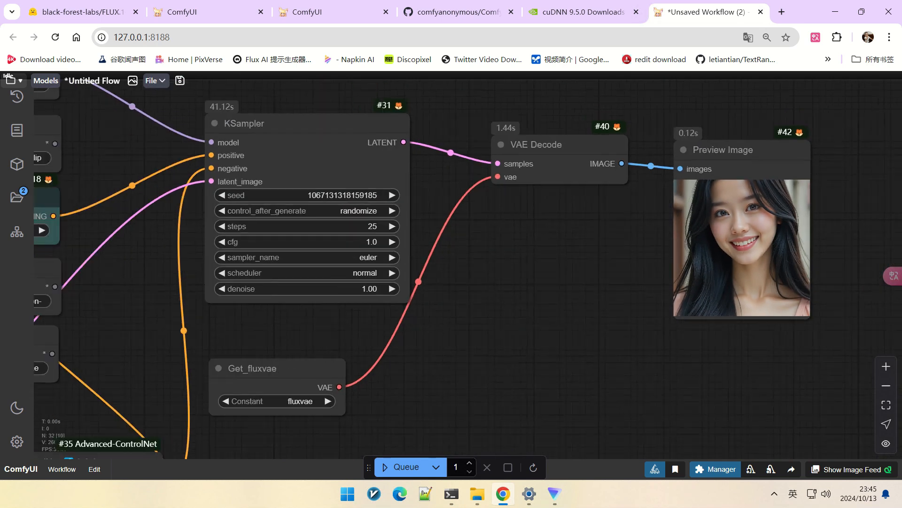
# - Set the Apply Advanced ControlNet strength to 0.70 and queue the workflow
pyautogui.scroll(6, 423, 282)
pyautogui.click(395, 329)
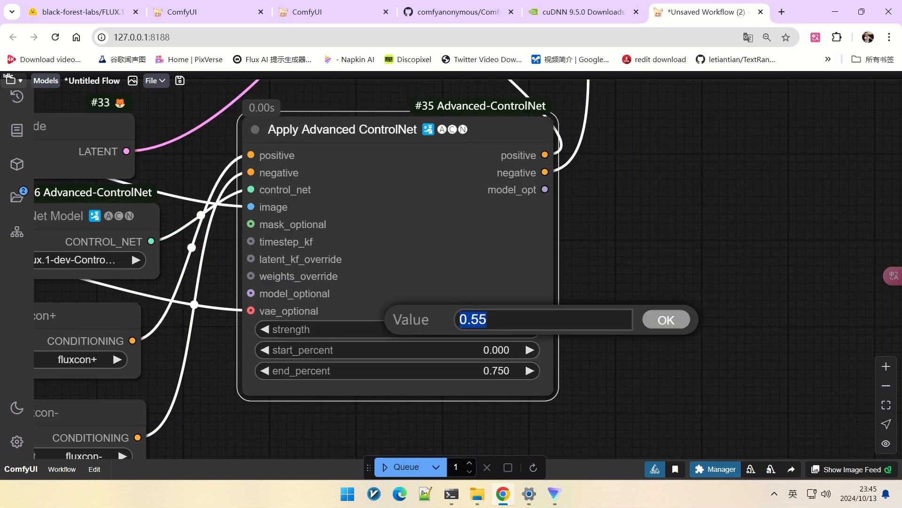
pyautogui.write('0.')
pyautogui.press('Escape')
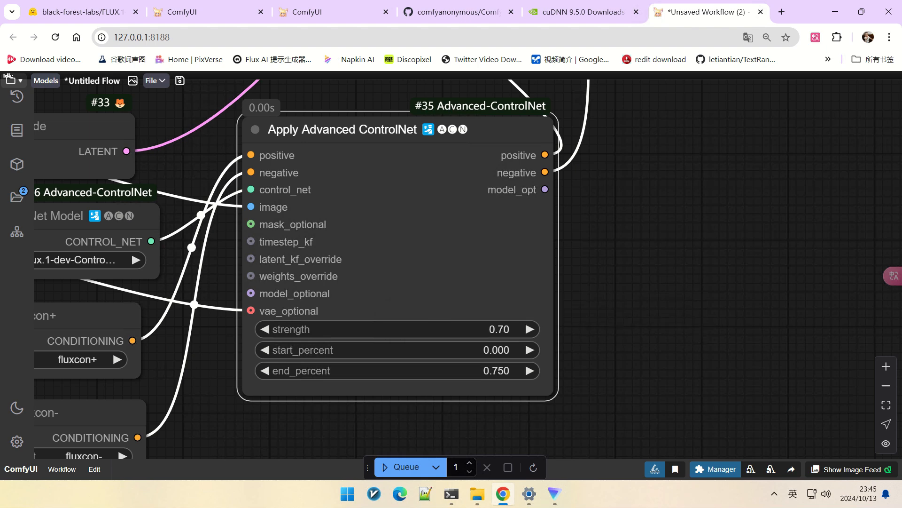
pyautogui.scroll(-5, 521, 395)
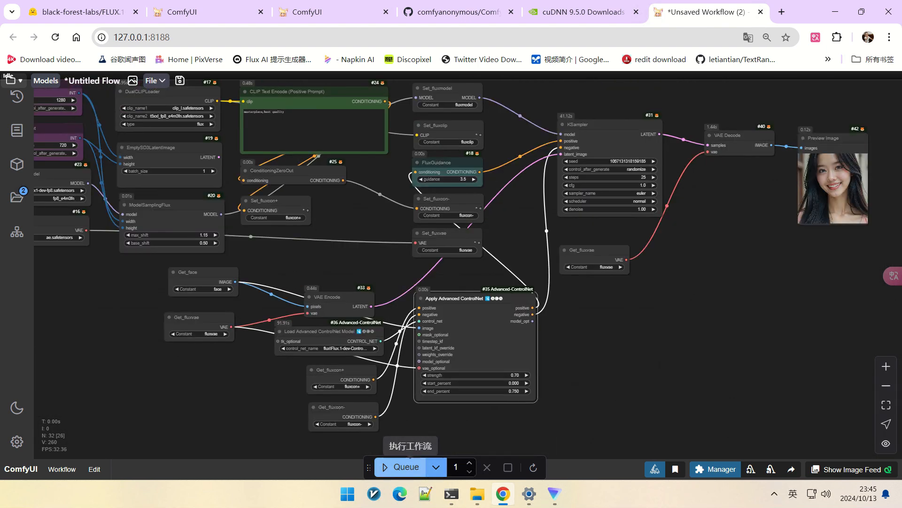
pyautogui.click(401, 466)
pyautogui.moveTo(660, 365); pyautogui.dragTo(626, 368)
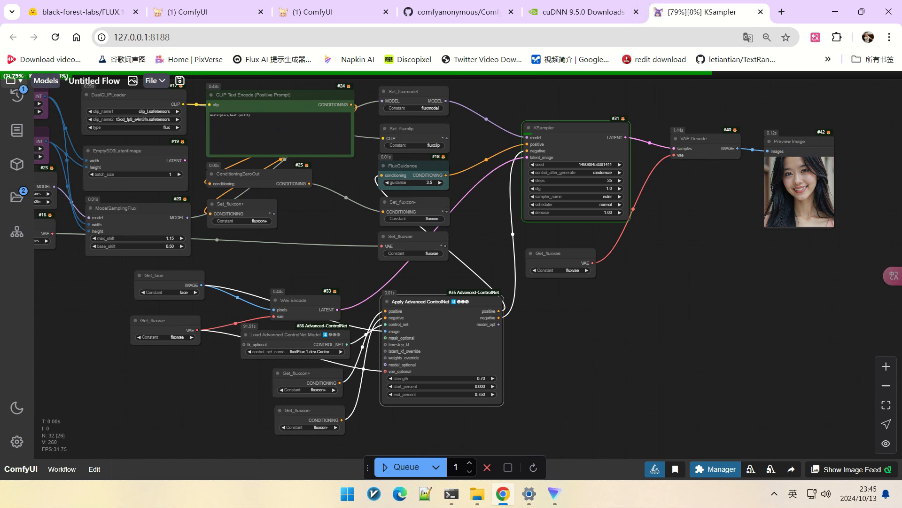
# - Examine the facial details of the portrait generated at 0.70 ControlNet strength and review the node graph
pyautogui.press('.')
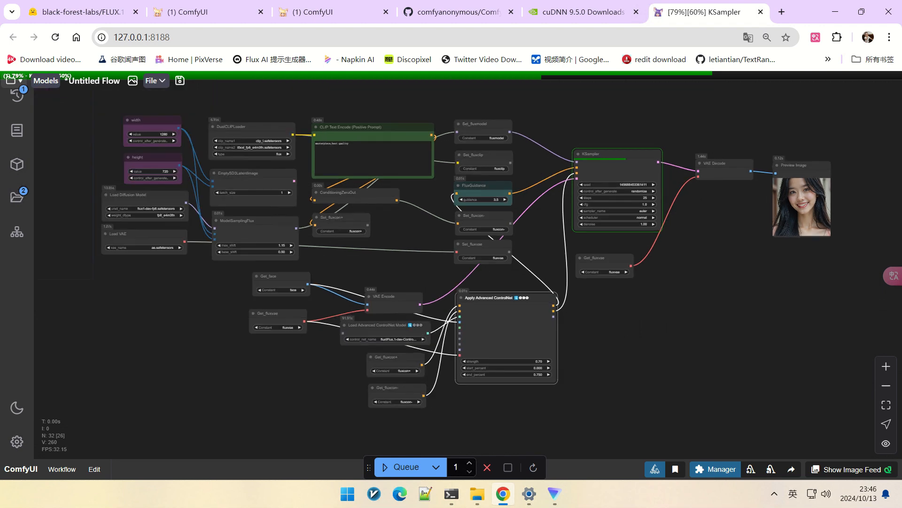
pyautogui.scroll(20, 816, 197)
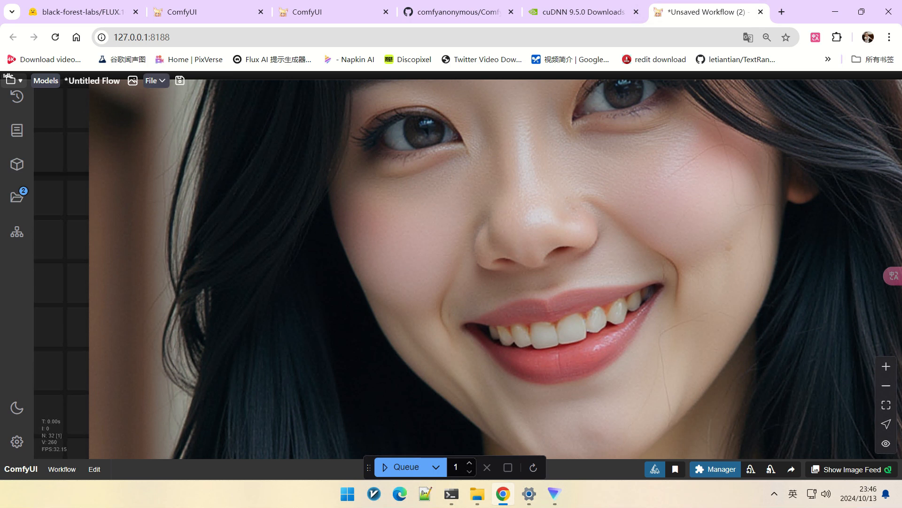
pyautogui.scroll(-15, 649, 205)
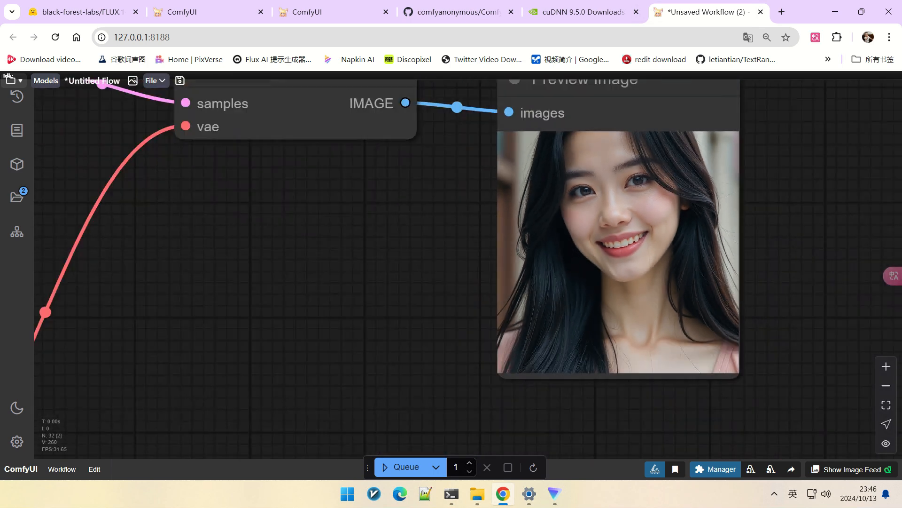
pyautogui.scroll(-4, 643, 212)
pyautogui.scroll(-8, 820, 291)
pyautogui.moveTo(658, 376); pyautogui.dragTo(770, 366)
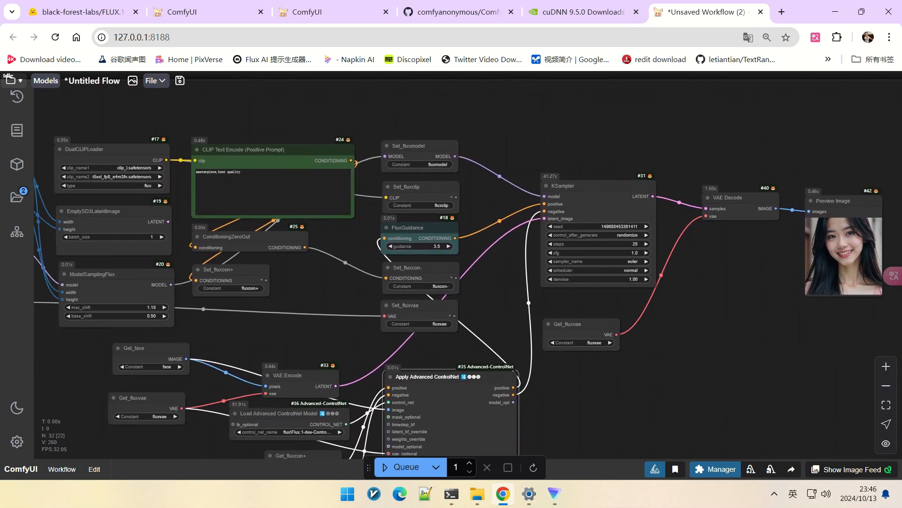
pyautogui.scroll(-3, 743, 300)
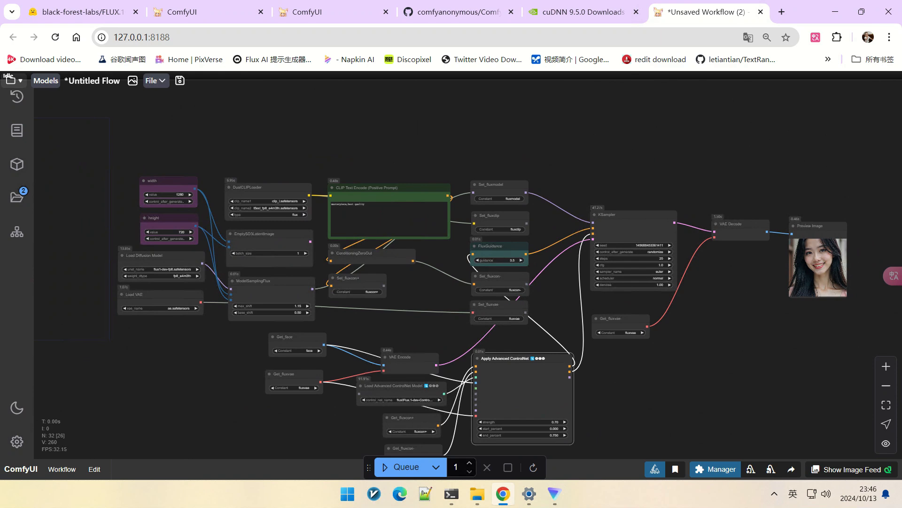
pyautogui.scroll(2, 465, 267)
pyautogui.moveTo(465, 268); pyautogui.dragTo(471, 274)
pyautogui.scroll(-2, 471, 273)
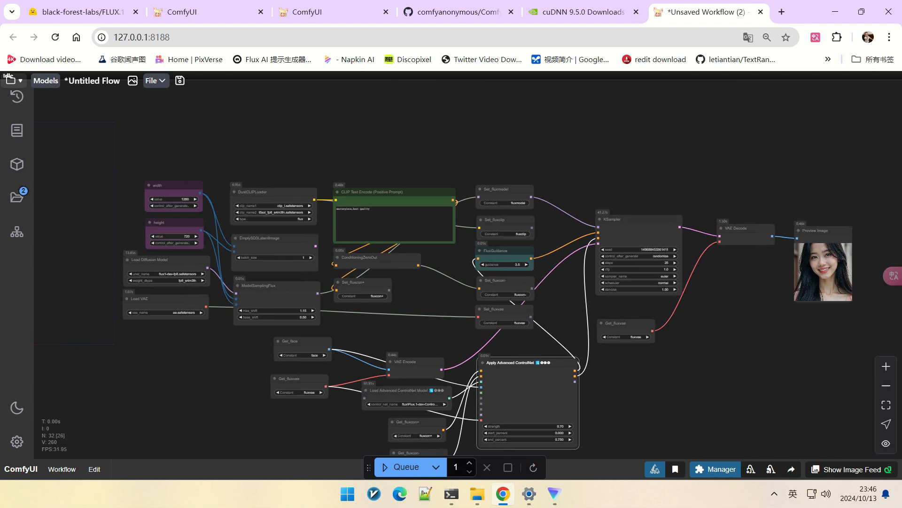
pyautogui.scroll(6, 461, 204)
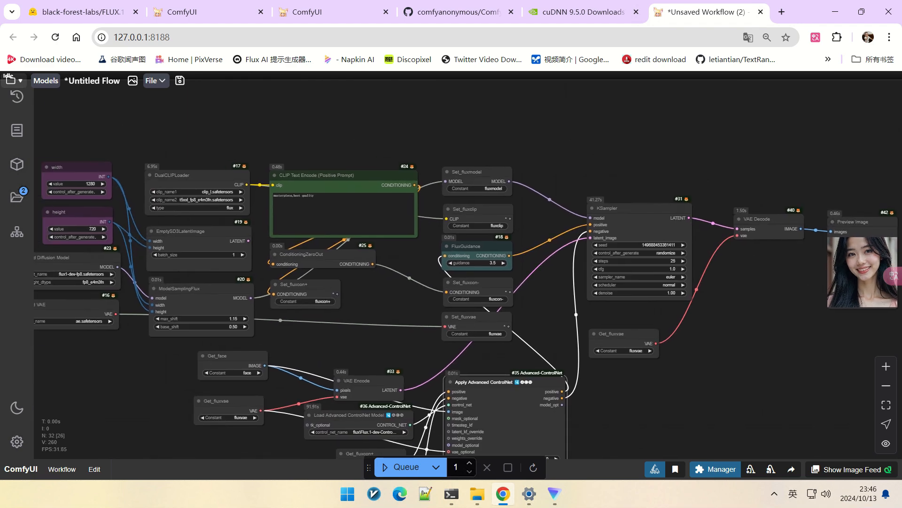
# - Convert the positive CLIP Text Encode node's text widget to an input and shrink the node
pyautogui.rightClick(322, 124)
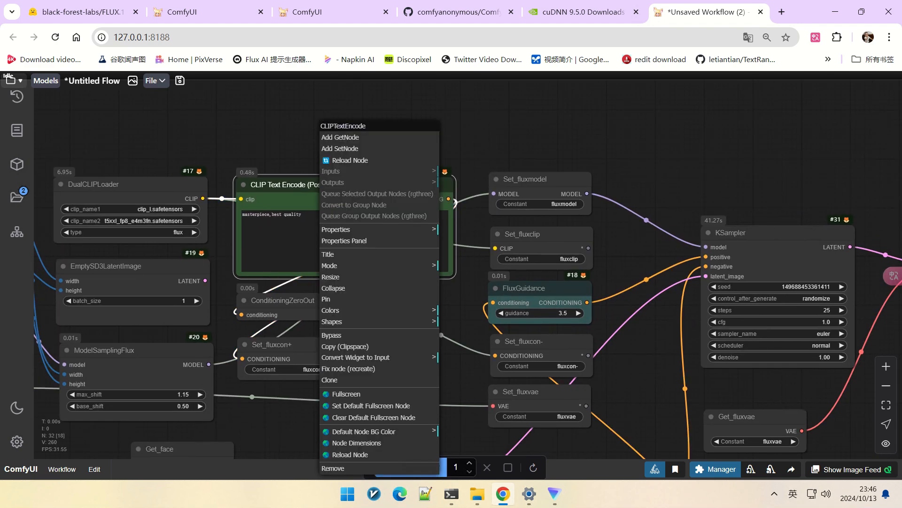
pyautogui.click(355, 358)
pyautogui.click(470, 357)
pyautogui.moveTo(463, 306); pyautogui.dragTo(492, 314)
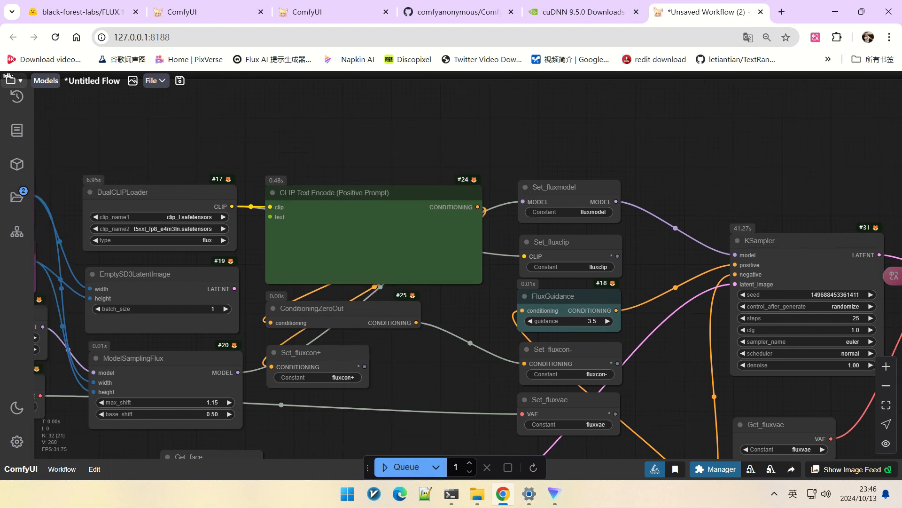
pyautogui.moveTo(481, 282); pyautogui.dragTo(407, 227)
pyautogui.rightClick(351, 207)
pyautogui.moveTo(346, 192); pyautogui.dragTo(353, 216)
pyautogui.click(358, 276)
pyautogui.moveTo(357, 160); pyautogui.dragTo(451, 282)
pyautogui.scroll(-3, 452, 207)
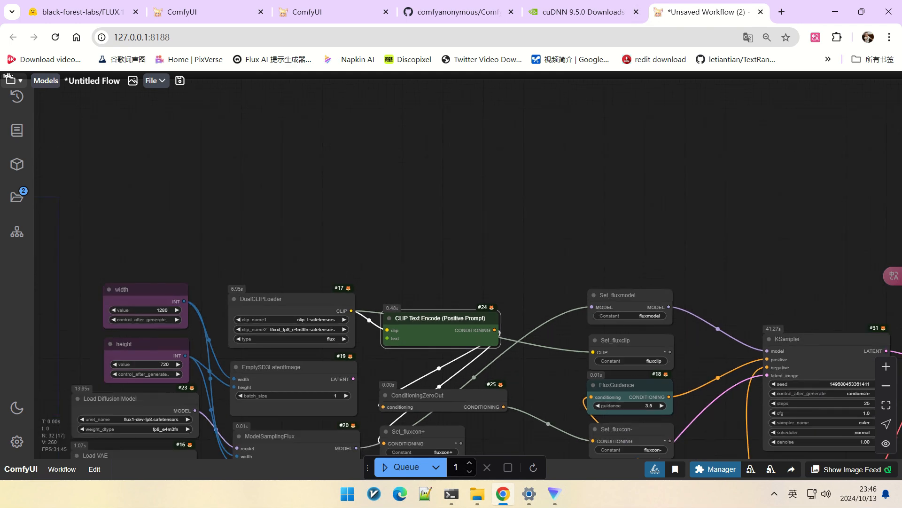
# - Add a Florence2Run node above the CLIP Text Encode node
pyautogui.doubleClick(453, 207)
pyautogui.write('flora')
pyautogui.press('BackSpace')
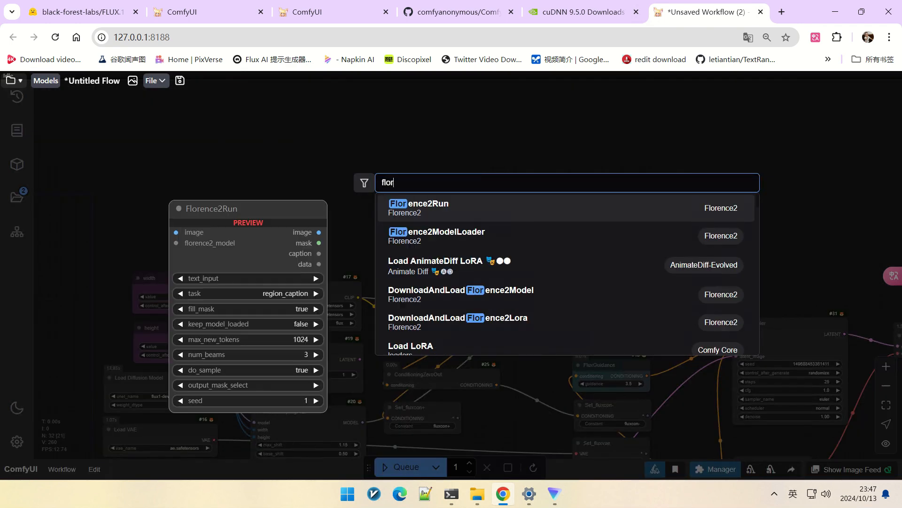
pyautogui.press('Return')
pyautogui.scroll(3, 510, 185)
pyautogui.moveTo(423, 130); pyautogui.dragTo(424, 104)
# - Add a Florence2ModelLoader connected to Florence2Run's florence2_model input and place it beside that node
pyautogui.moveTo(348, 128); pyautogui.dragTo(272, 134)
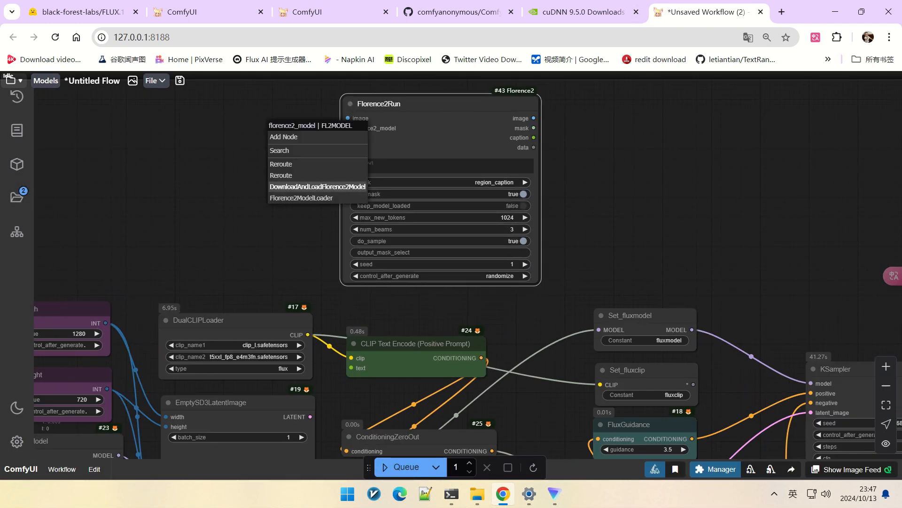
pyautogui.click(300, 198)
pyautogui.moveTo(301, 202); pyautogui.dragTo(383, 226)
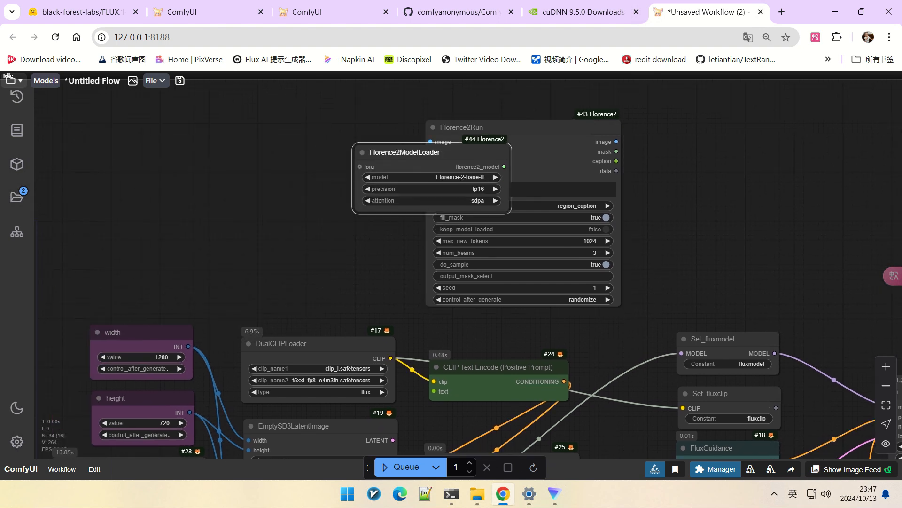
pyautogui.moveTo(423, 152); pyautogui.dragTo(241, 154)
pyautogui.moveTo(241, 282); pyautogui.dragTo(335, 330)
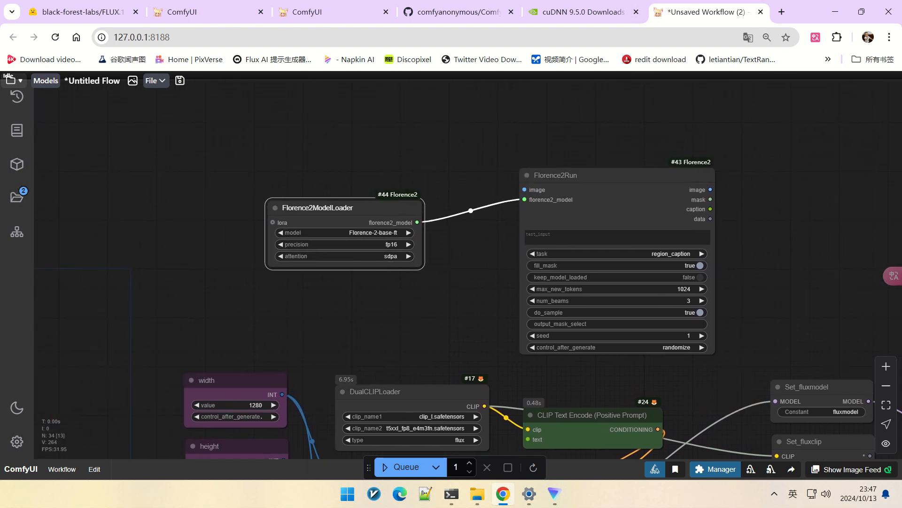
pyautogui.moveTo(317, 207); pyautogui.dragTo(349, 249)
# - Add a GetNode set to face above the Florence2 model loader and connect it to Florence2Run's image input
pyautogui.doubleClick(325, 175)
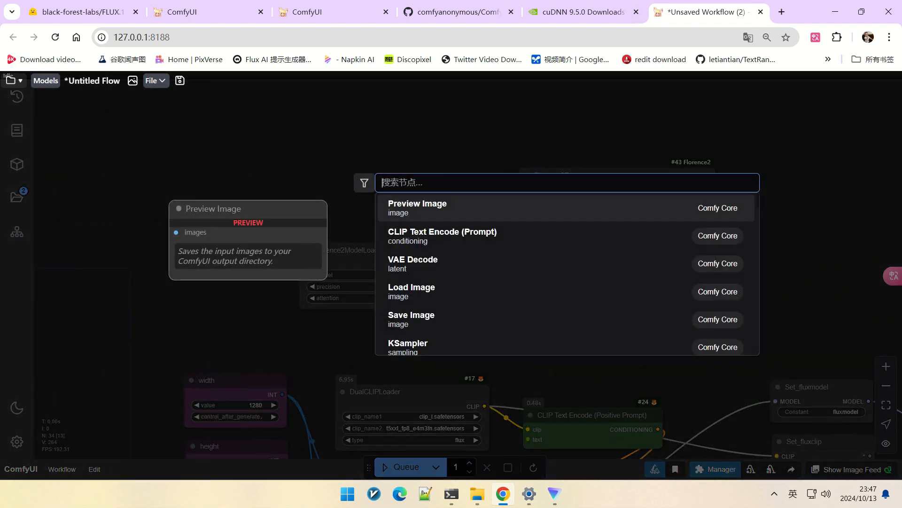
pyautogui.write('getnode')
pyautogui.press('Return')
pyautogui.click(378, 192)
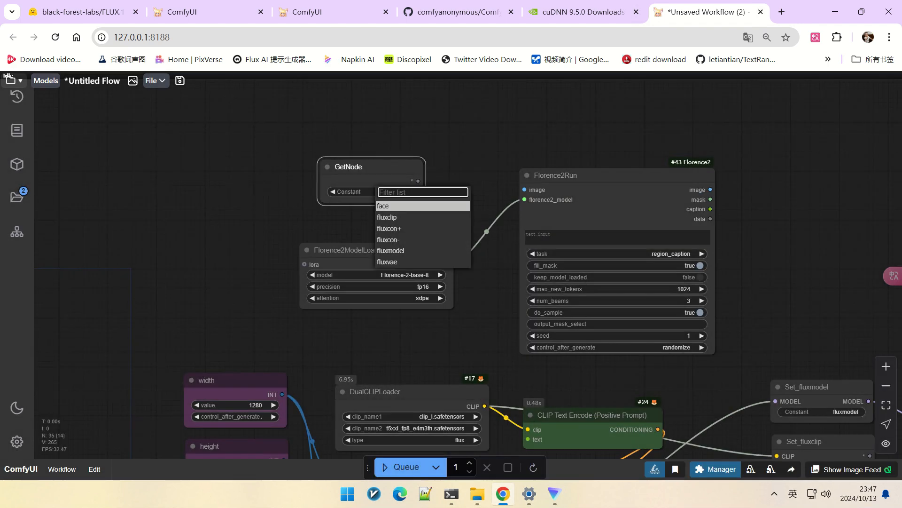
pyautogui.click(383, 206)
# - Set the Florence2Run task to more_detailed_caption
pyautogui.scroll(5, 656, 216)
pyautogui.click(470, 211)
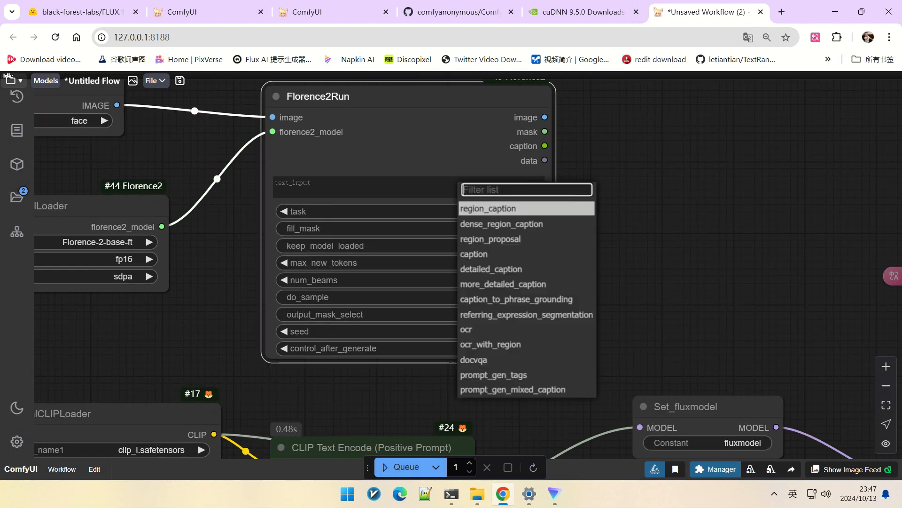
pyautogui.click(494, 284)
pyautogui.scroll(-4, 635, 244)
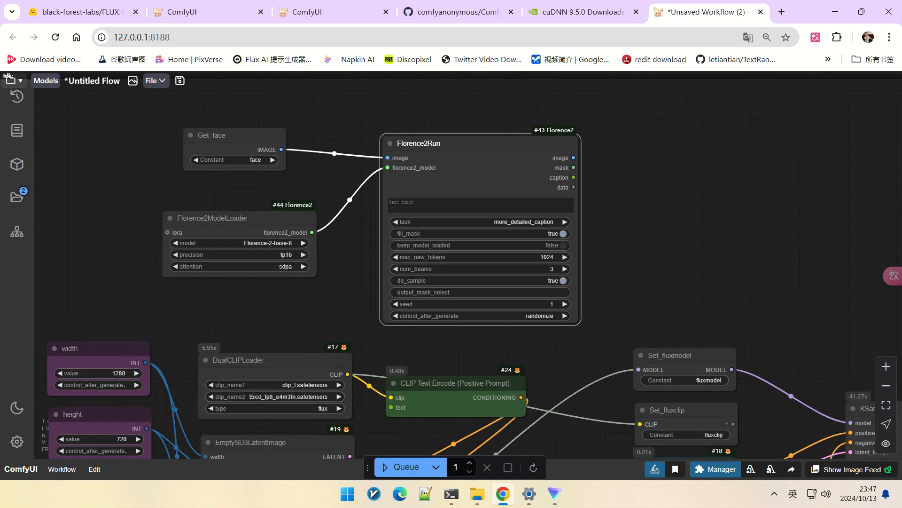
# - Add a Show Text node connected to Florence2Run's caption output
pyautogui.moveTo(635, 244); pyautogui.dragTo(560, 250)
pyautogui.moveTo(499, 184); pyautogui.dragTo(574, 187)
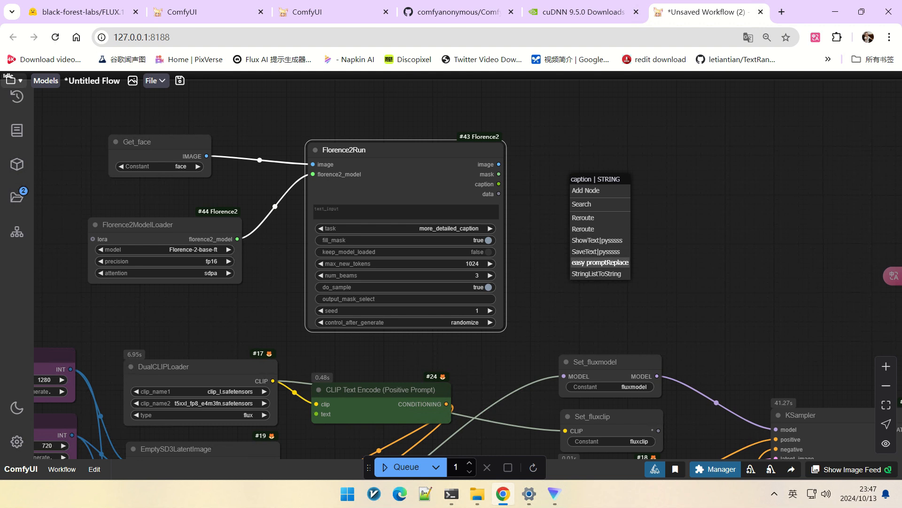
pyautogui.click(597, 239)
pyautogui.moveTo(611, 182); pyautogui.dragTo(660, 156)
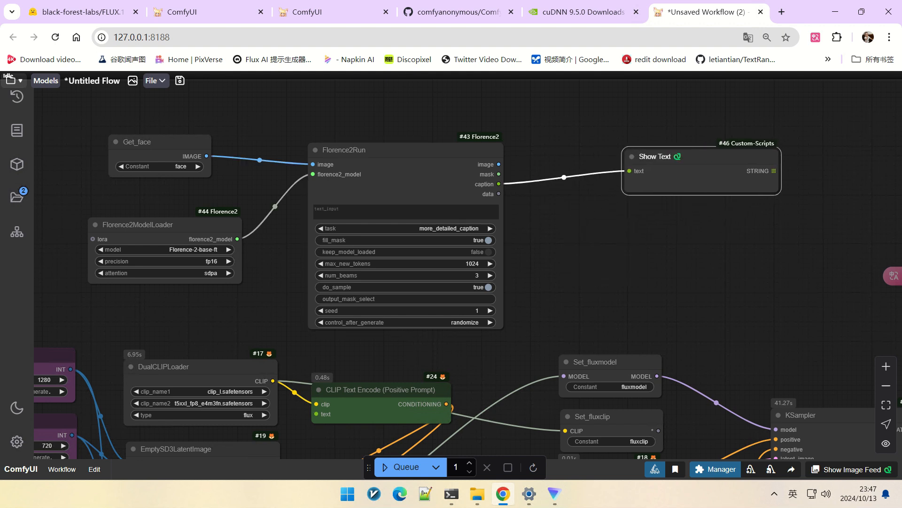
# - Connect Florence2Run's caption output to the CLIP Text Encode text input and run the workflow
pyautogui.moveTo(611, 245); pyautogui.dragTo(678, 219)
pyautogui.moveTo(566, 158); pyautogui.dragTo(383, 387)
pyautogui.scroll(-4, 679, 296)
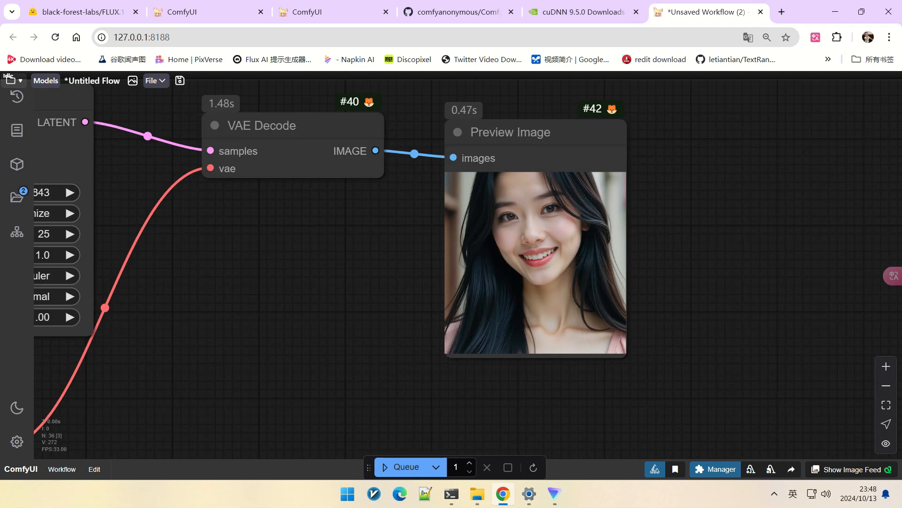
# - Examine the newly generated portrait at close range and read the Florence2 caption in the Show Text node
pyautogui.scroll(6, 529, 219)
pyautogui.scroll(8, 583, 249)
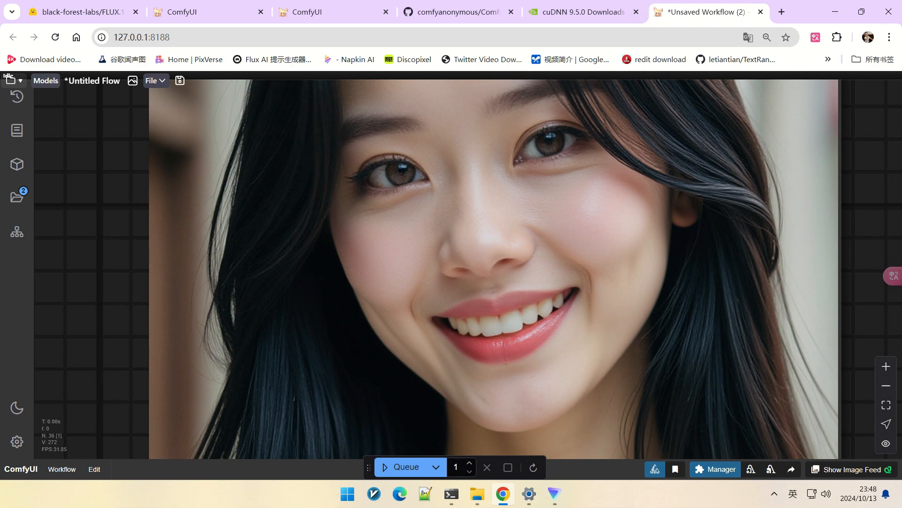
pyautogui.scroll(2, 525, 269)
pyautogui.scroll(-10, 525, 269)
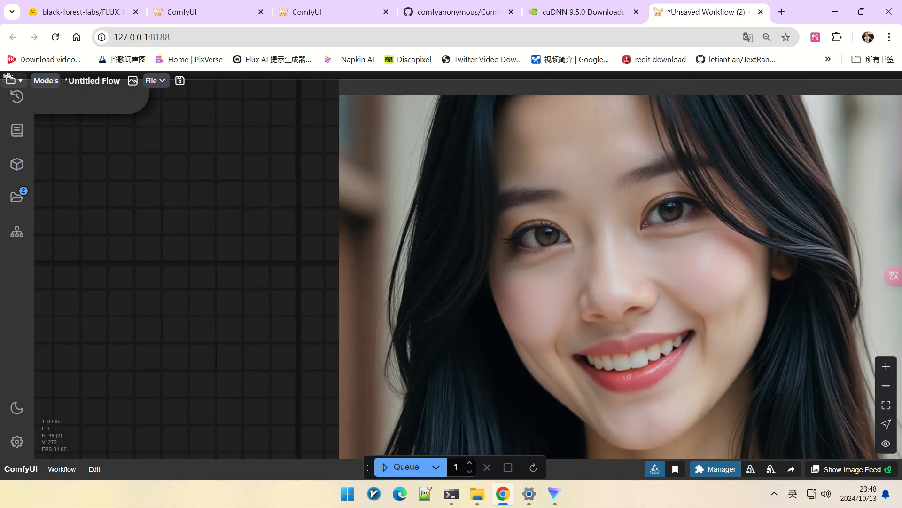
pyautogui.moveTo(329, 212); pyautogui.dragTo(693, 384)
pyautogui.moveTo(329, 188); pyautogui.dragTo(647, 449)
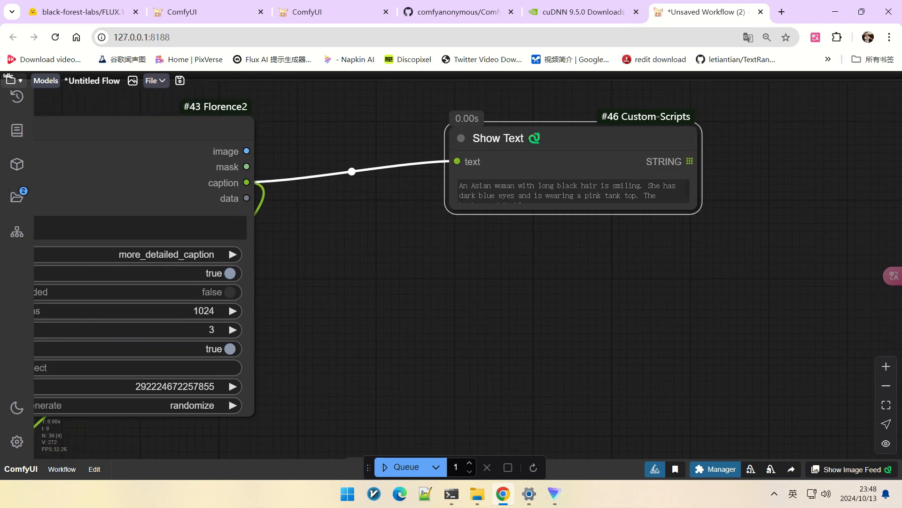
pyautogui.scroll(-3, 651, 303)
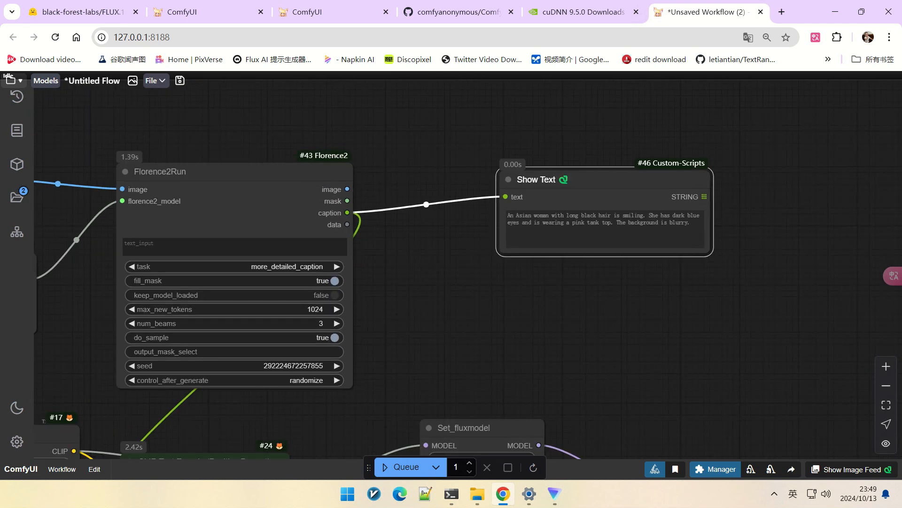
pyautogui.moveTo(470, 306); pyautogui.dragTo(521, 303)
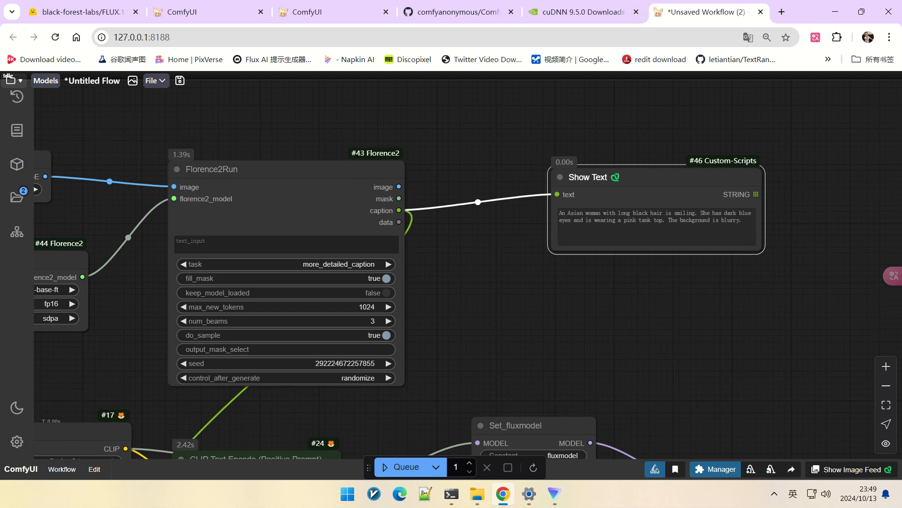
# - Move the Show Text node closer to the Florence2Run node
pyautogui.moveTo(588, 177); pyautogui.dragTo(541, 182)
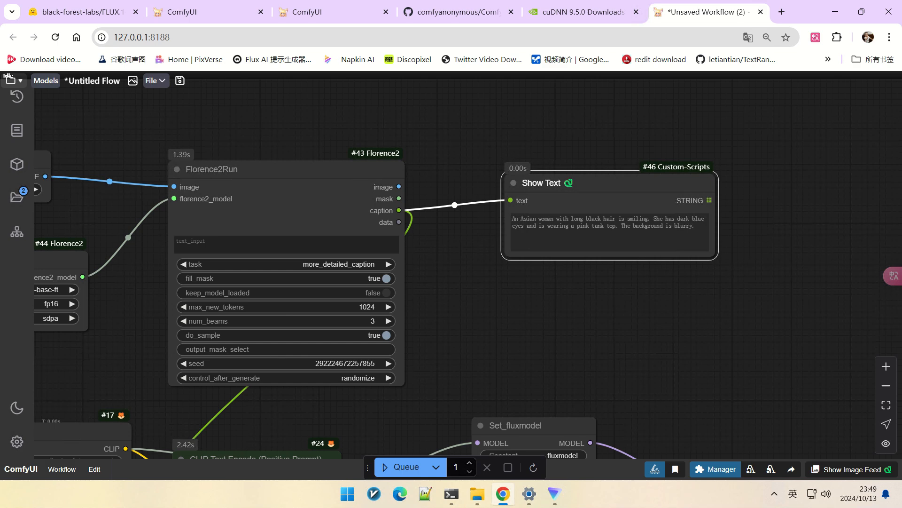
pyautogui.scroll(-2, 695, 307)
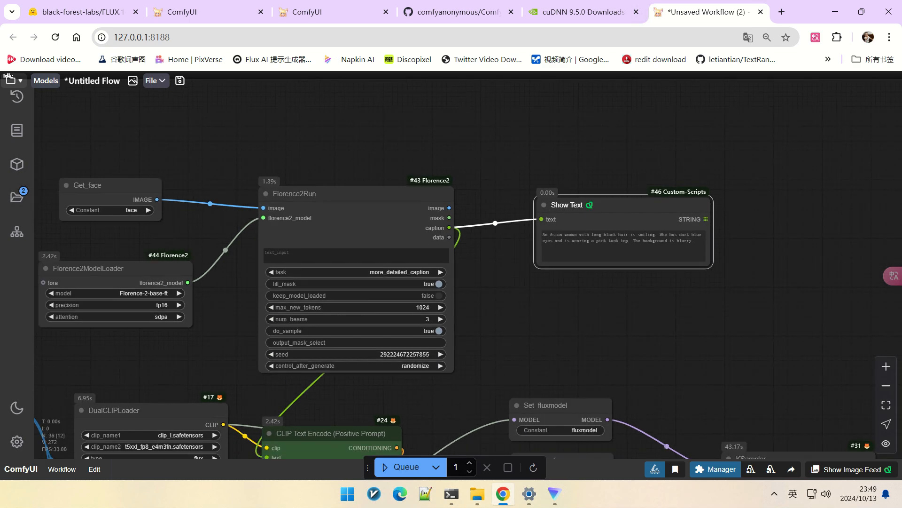
pyautogui.moveTo(695, 307); pyautogui.dragTo(749, 292)
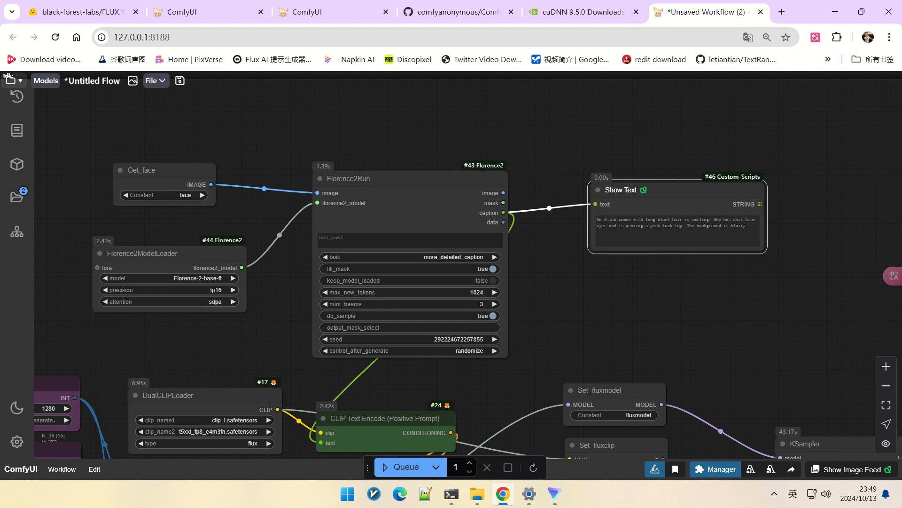
pyautogui.scroll(-2, 483, 310)
pyautogui.moveTo(751, 303); pyautogui.dragTo(717, 303)
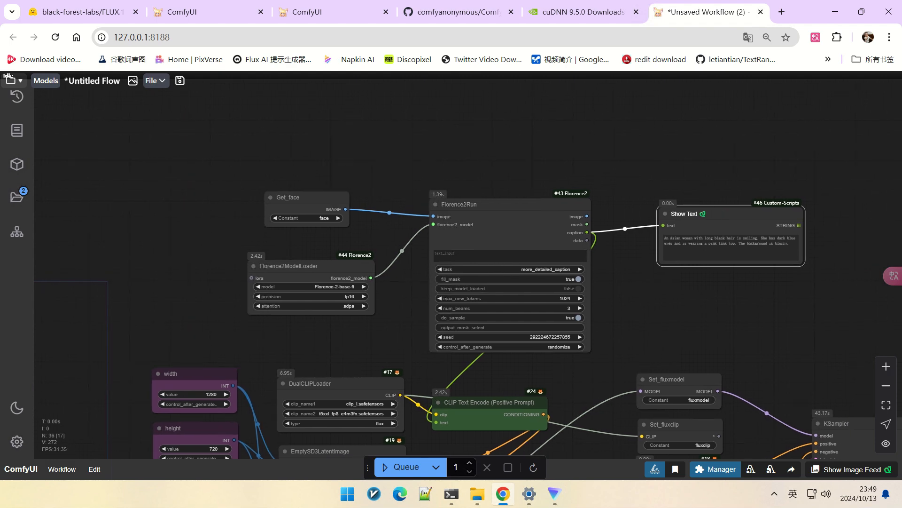
# - Add a CR Text Concatenate node below Show Text, leaving space in front of its text inputs
pyautogui.scroll(1, 716, 303)
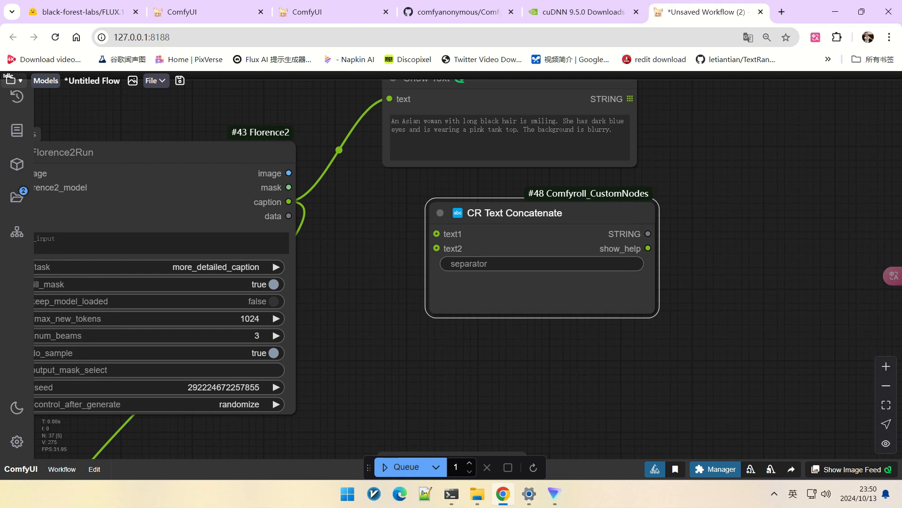
pyautogui.moveTo(542, 212); pyautogui.dragTo(580, 209)
pyautogui.scroll(-3, 799, 238)
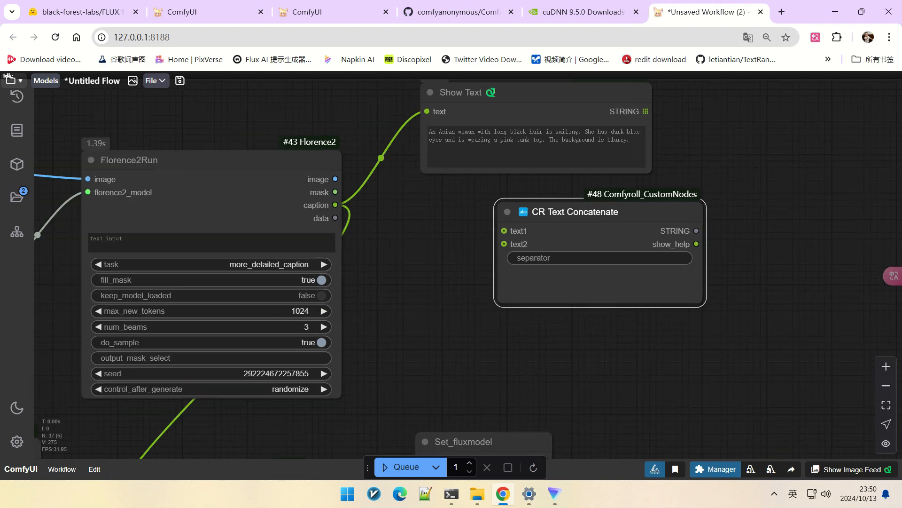
pyautogui.moveTo(798, 238); pyautogui.dragTo(860, 235)
pyautogui.scroll(2, 860, 235)
pyautogui.moveTo(658, 210); pyautogui.dragTo(694, 211)
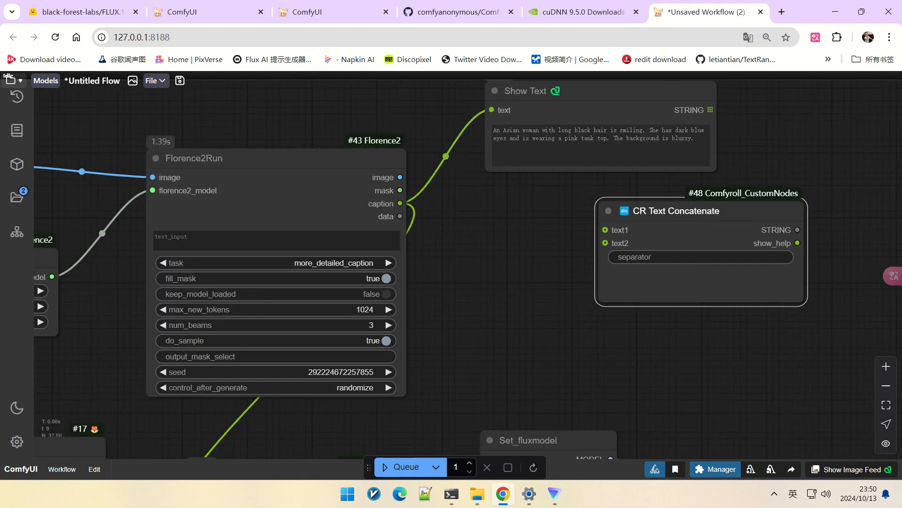
# - Create a text node feeding the text1 input of CR Text Concatenate and set its value to ganloss
pyautogui.doubleClick(605, 230)
pyautogui.click(489, 243)
pyautogui.write('ganloss')
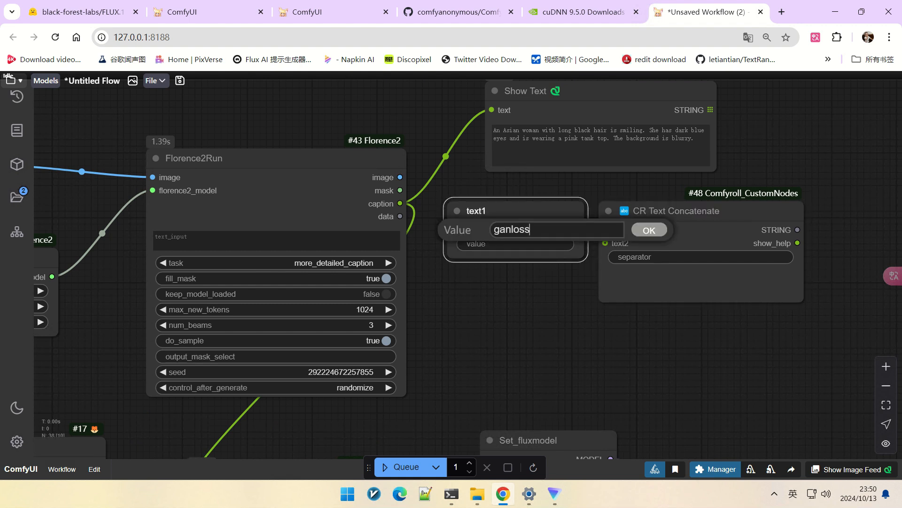
pyautogui.press('Return')
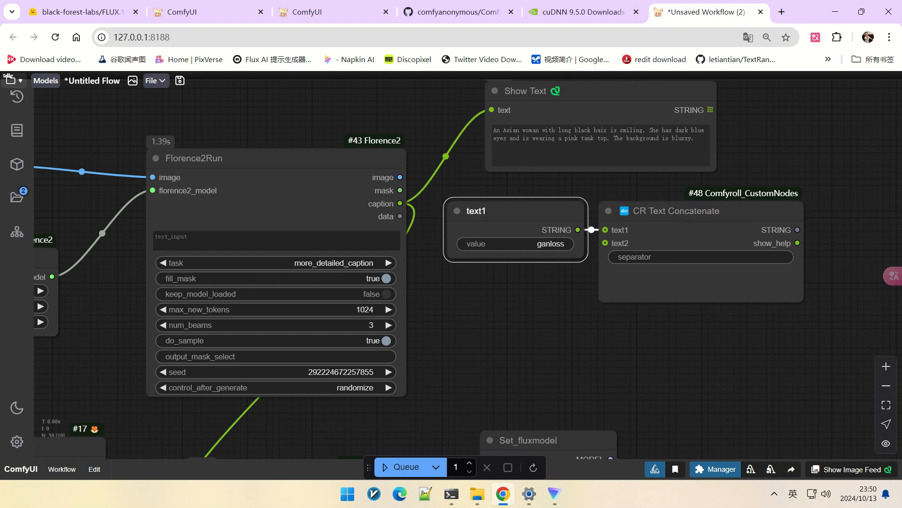
# - Set the CR Text Concatenate separator to a comma and connect the Florence2Run caption output to its text2 input
pyautogui.click(726, 256)
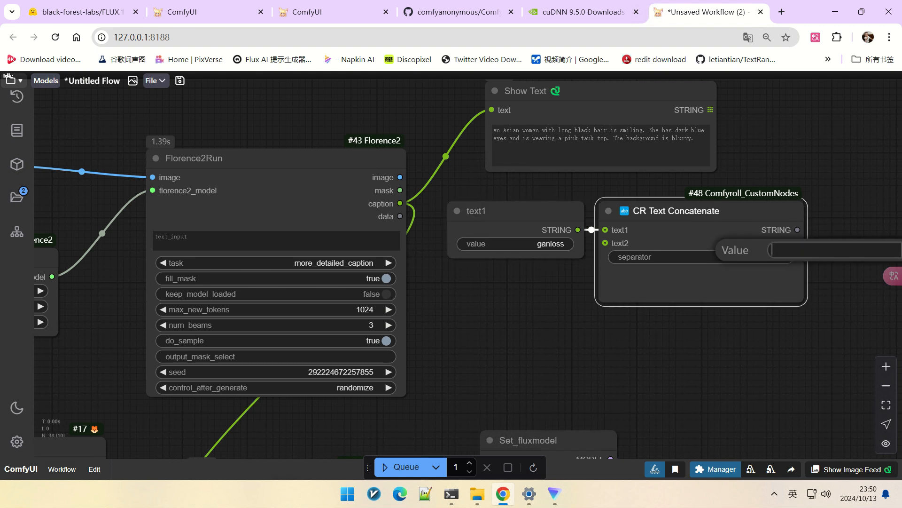
pyautogui.write(',4')
pyautogui.press('BackSpace')
pyautogui.press('Return')
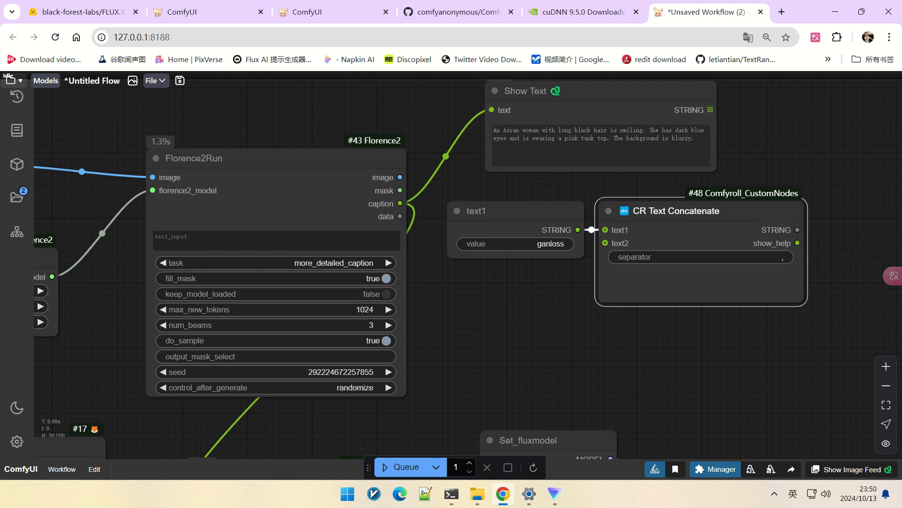
pyautogui.moveTo(400, 203); pyautogui.dragTo(605, 243)
pyautogui.moveTo(516, 211); pyautogui.dragTo(505, 226)
pyautogui.moveTo(676, 211); pyautogui.dragTo(675, 221)
pyautogui.moveTo(506, 225); pyautogui.dragTo(505, 210)
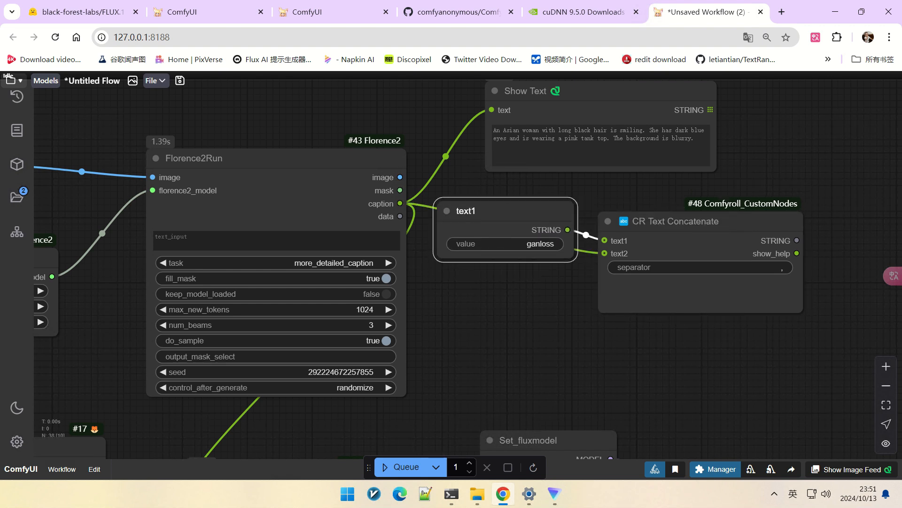
# - Connect the CR Text Concatenate STRING output to Show Text and arrange Show Text on the far side of the concatenate node
pyautogui.moveTo(531, 305); pyautogui.dragTo(468, 348)
pyautogui.moveTo(734, 283); pyautogui.dragTo(429, 152)
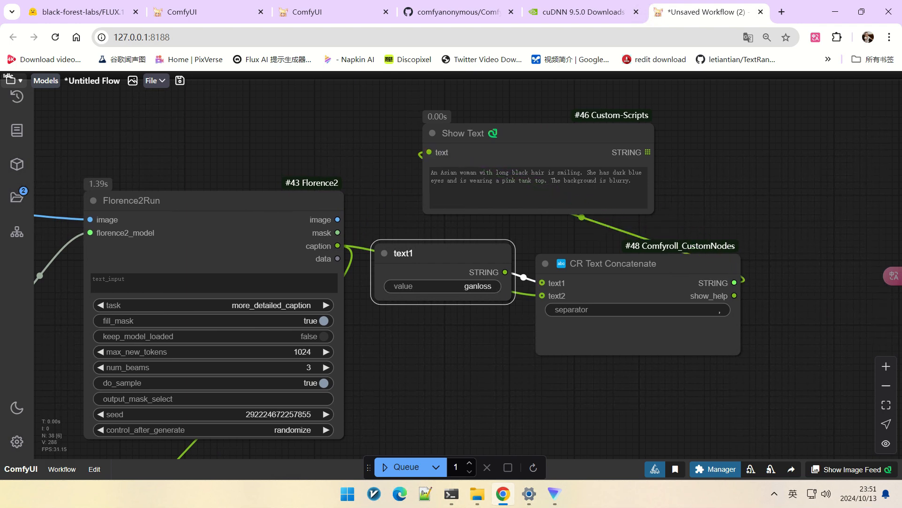
pyautogui.moveTo(517, 133); pyautogui.dragTo(858, 193)
pyautogui.moveTo(676, 263); pyautogui.dragTo(664, 204)
pyautogui.scroll(-2, 733, 331)
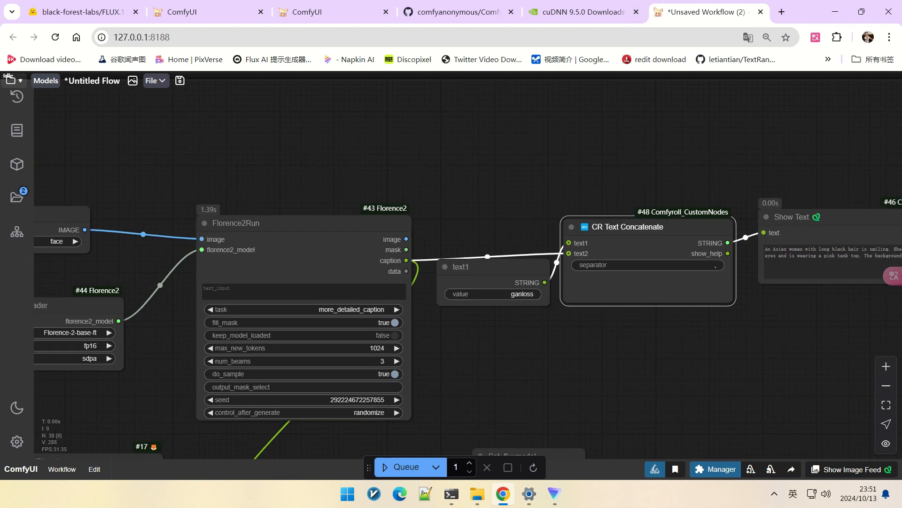
# - Feed the concatenated STRING into the positive CLIP Text Encode text input, queue the workflow and check the caption in Show Text
pyautogui.scroll(-1, 733, 331)
pyautogui.moveTo(734, 332); pyautogui.dragTo(708, 230)
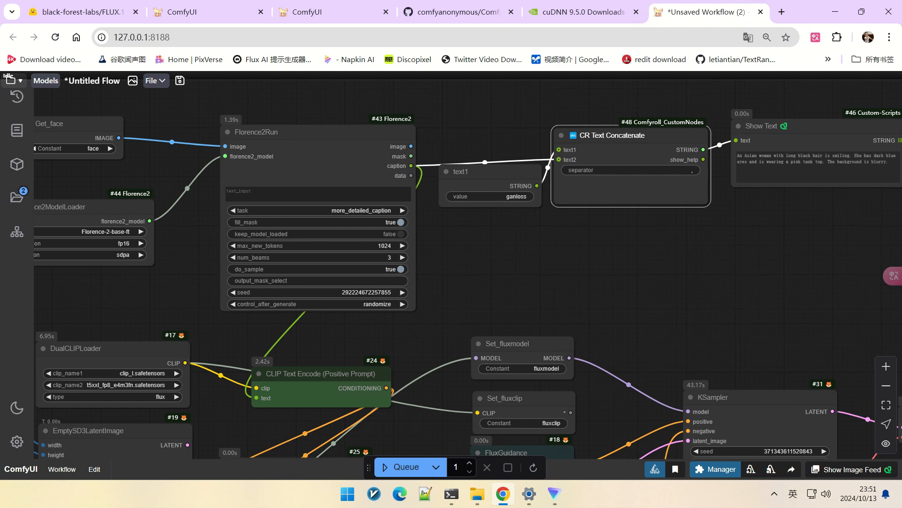
pyautogui.moveTo(703, 150); pyautogui.dragTo(256, 397)
pyautogui.scroll(-3, 315, 207)
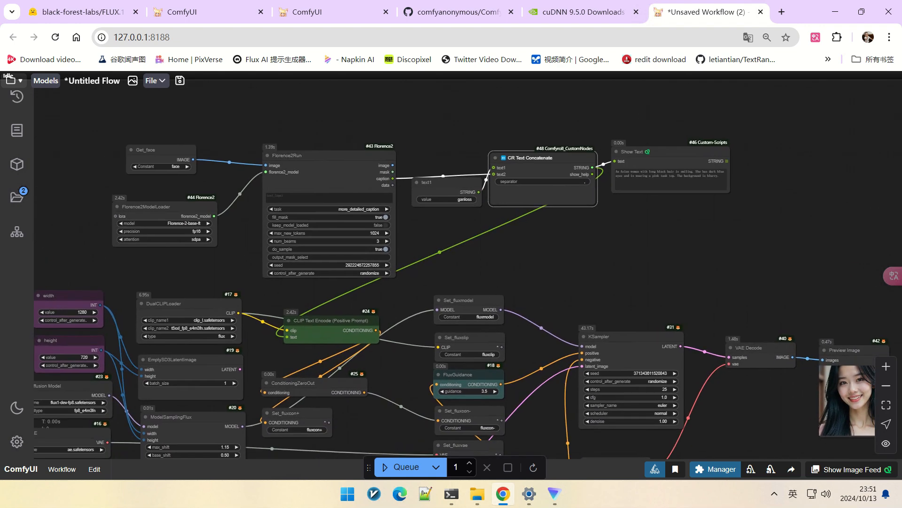
pyautogui.click(404, 466)
pyautogui.scroll(12, 713, 159)
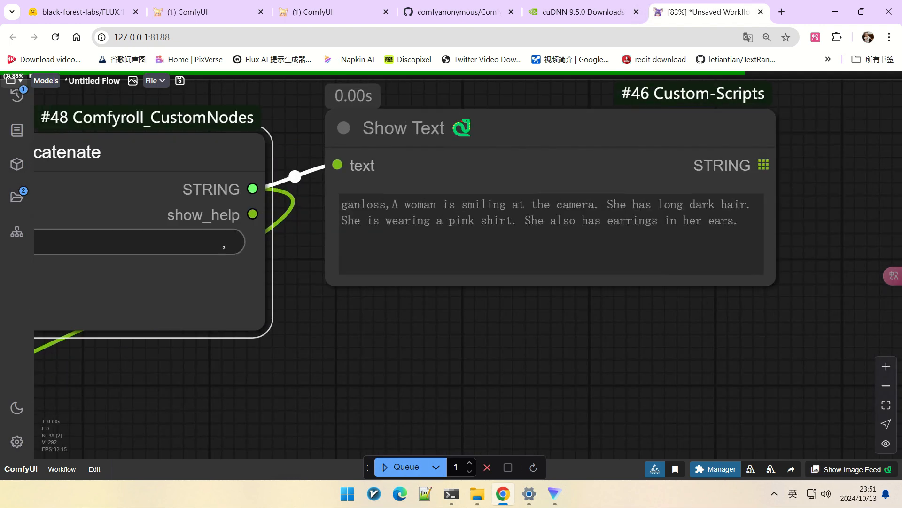
pyautogui.scroll(-12, 631, 137)
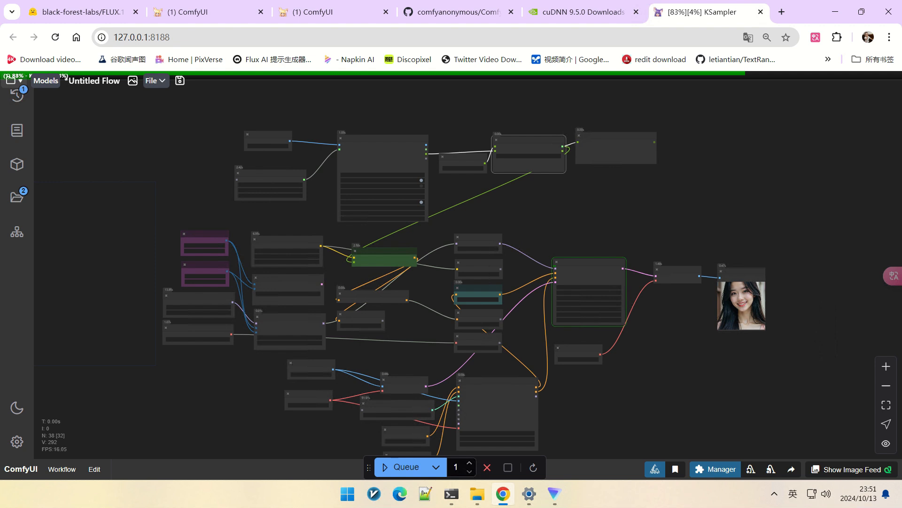
# - Insert the 动态加载图片 node template in the empty area beside the face crop group
pyautogui.moveTo(634, 203); pyautogui.dragTo(887, 200)
pyautogui.scroll(-3, 701, 204)
pyautogui.moveTo(495, 226); pyautogui.dragTo(643, 217)
pyautogui.scroll(3, 433, 220)
pyautogui.scroll(6, 282, 200)
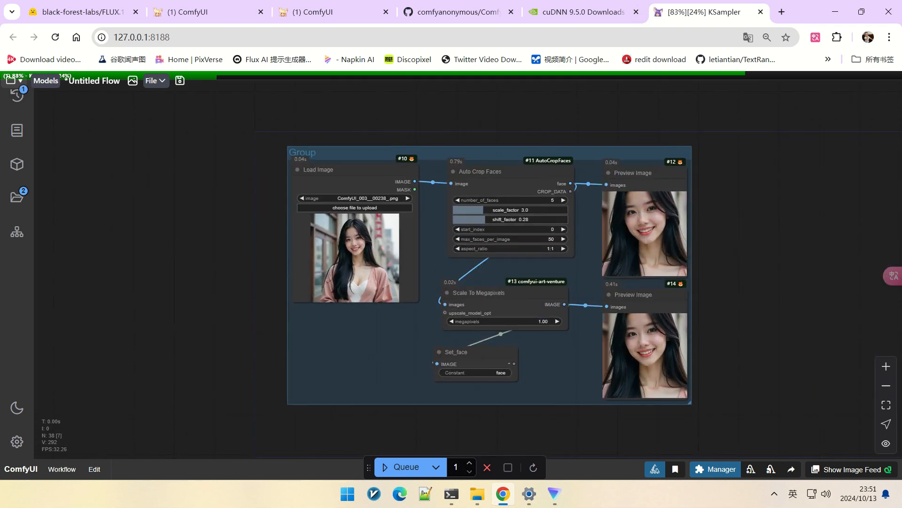
pyautogui.scroll(-2, 390, 219)
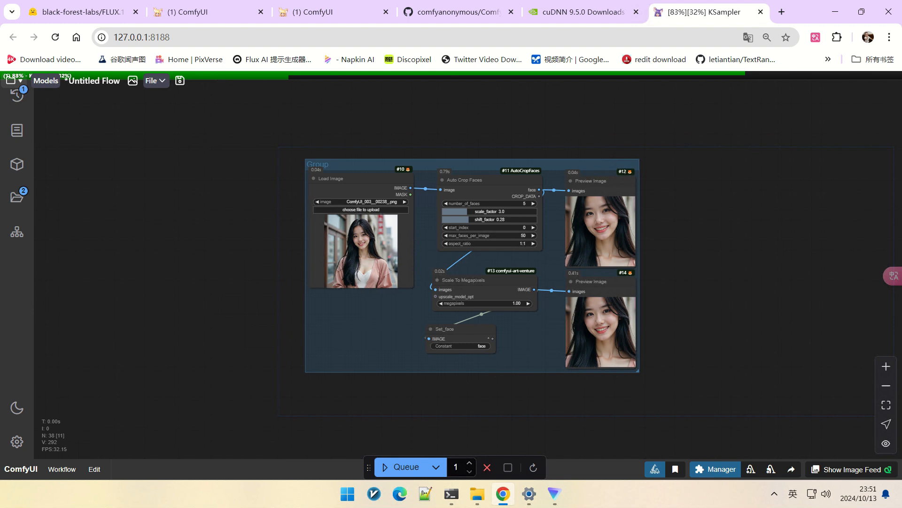
pyautogui.click(390, 219)
pyautogui.moveTo(141, 103); pyautogui.dragTo(228, 181)
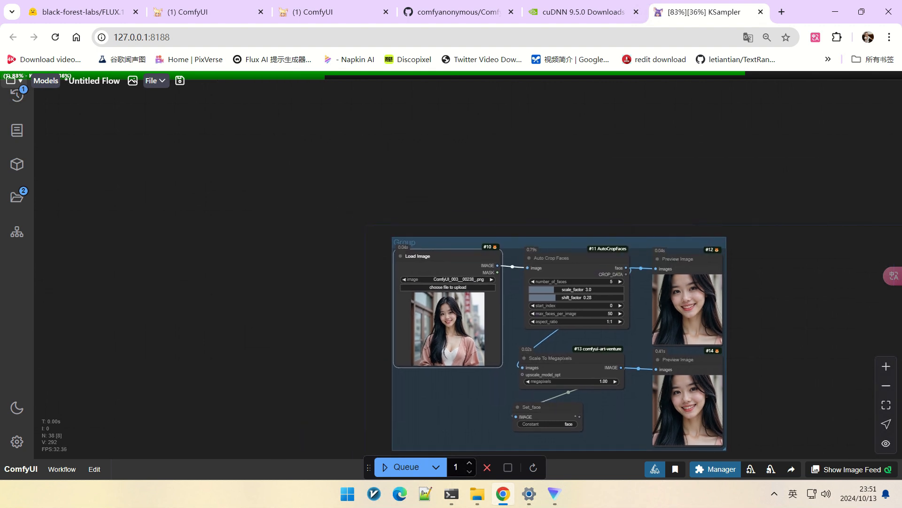
pyautogui.rightClick(203, 156)
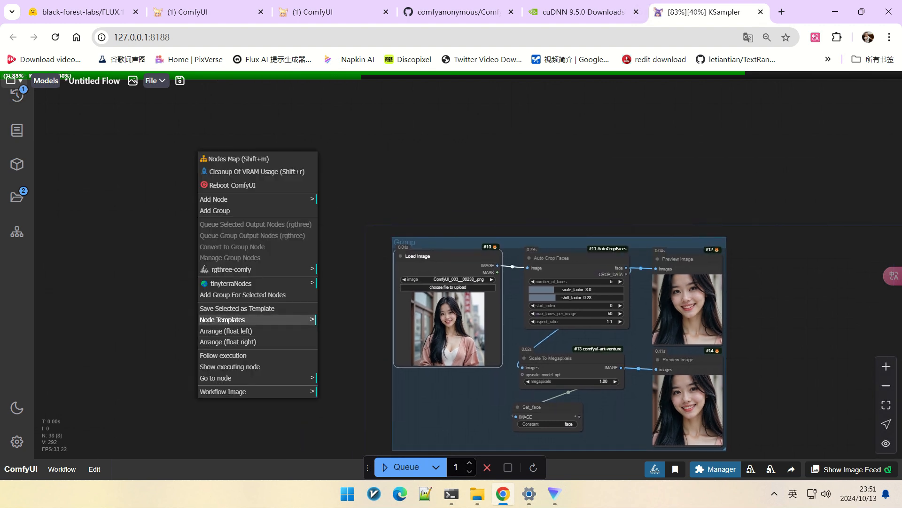
pyautogui.click(226, 320)
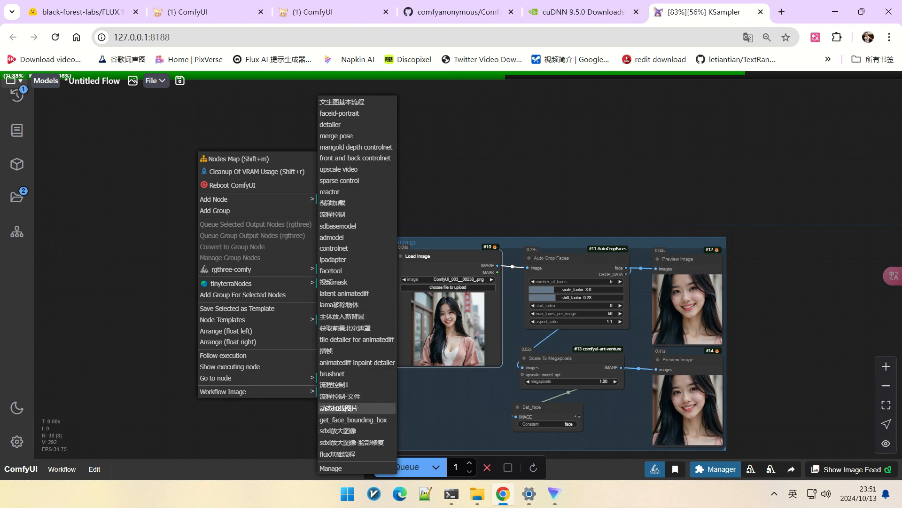
pyautogui.click(339, 407)
# - Move the inserted image batch loading nodes clear of the face crop group and arrange them compactly
pyautogui.moveTo(253, 168); pyautogui.dragTo(171, 148)
pyautogui.moveTo(250, 249); pyautogui.dragTo(145, 241)
pyautogui.moveTo(405, 217); pyautogui.dragTo(294, 197)
pyautogui.moveTo(494, 151); pyautogui.dragTo(300, 139)
pyautogui.moveTo(653, 181); pyautogui.dragTo(406, 138)
pyautogui.moveTo(280, 278); pyautogui.dragTo(394, 240)
pyautogui.scroll(4, 394, 240)
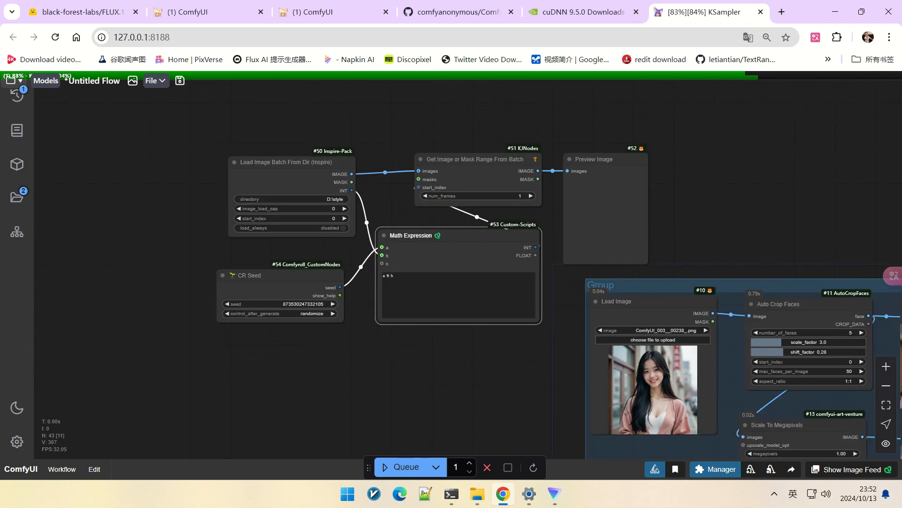
# - Enclose all captioning, Flux sampling and ControlNet nodes in a new group, keeping the default title
pyautogui.moveTo(542, 370); pyautogui.dragTo(135, 269)
pyautogui.scroll(-5, 135, 269)
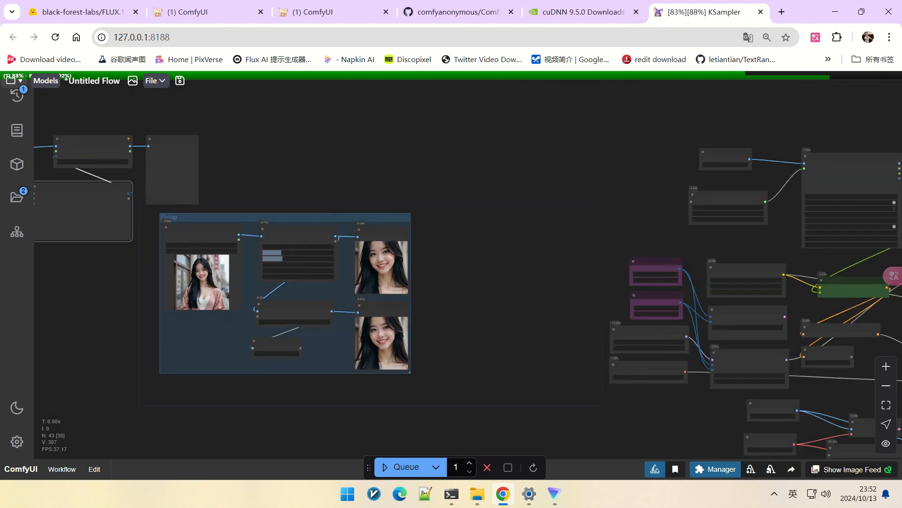
pyautogui.moveTo(517, 264); pyautogui.dragTo(182, 257)
pyautogui.scroll(-3, 150, 161)
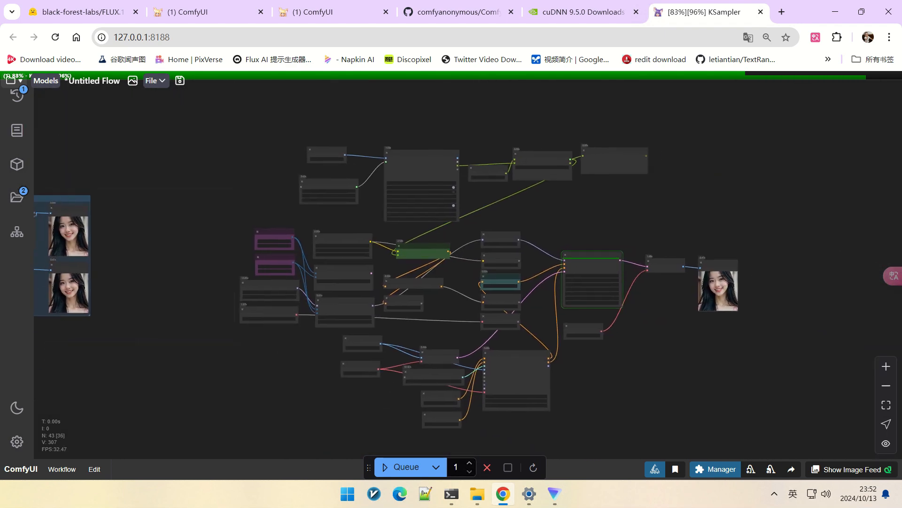
pyautogui.moveTo(203, 134); pyautogui.dragTo(829, 435)
pyautogui.hotkey('ctrl', 'g')
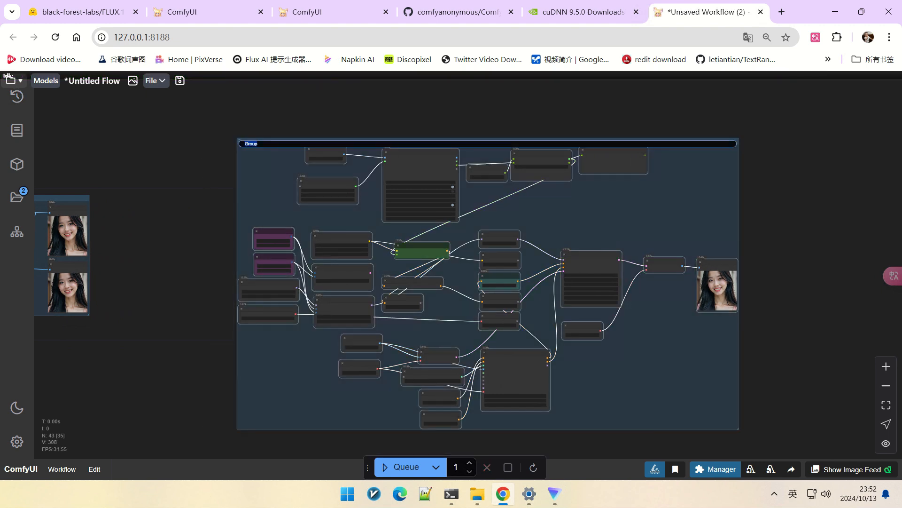
pyautogui.click(825, 379)
# - Move the new group directly beneath the face crop group and set its nodes to Never
pyautogui.scroll(-3, 827, 378)
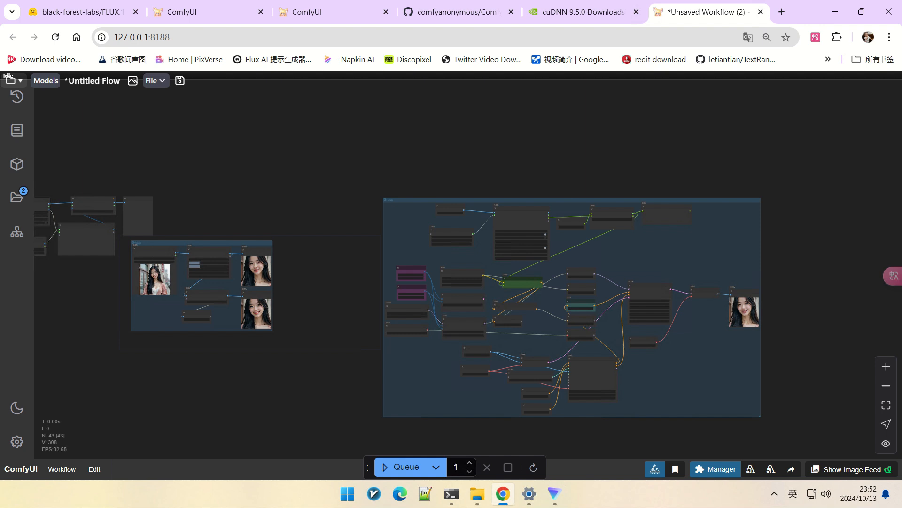
pyautogui.moveTo(665, 200); pyautogui.dragTo(574, 268)
pyautogui.rightClick(574, 268)
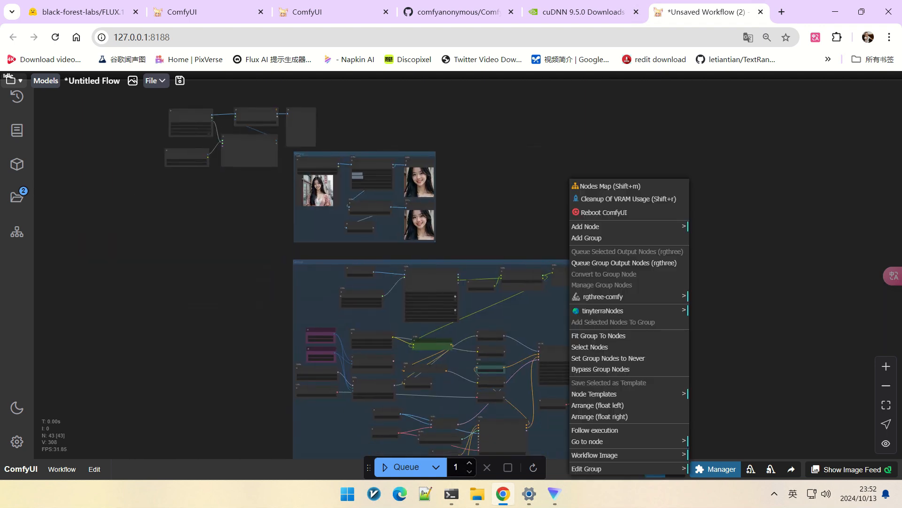
pyautogui.click(608, 358)
pyautogui.moveTo(607, 329); pyautogui.dragTo(668, 388)
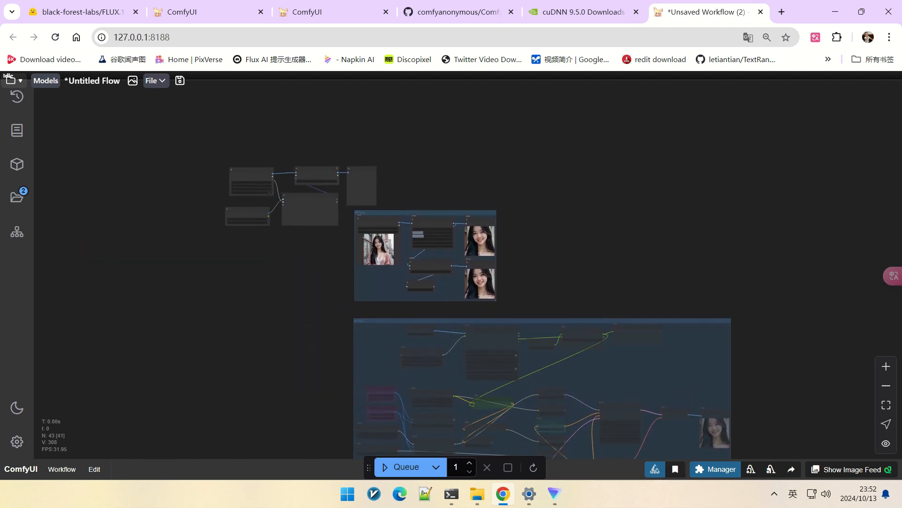
# - Shift Load Image Batch From Dir in line with CR Seed, and Get Image or Mask Range From Batch closer to it
pyautogui.scroll(11, 432, 245)
pyautogui.moveTo(292, 123); pyautogui.dragTo(550, 222)
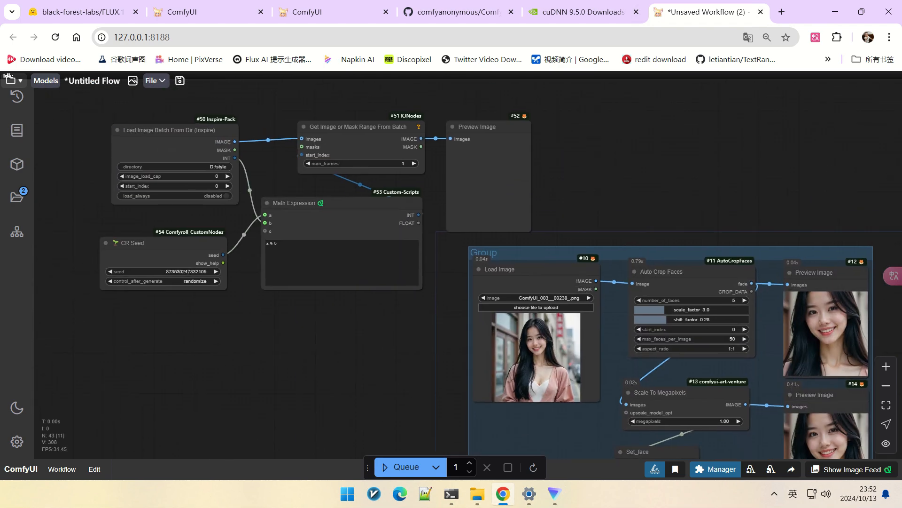
pyautogui.moveTo(156, 170); pyautogui.dragTo(264, 213)
pyautogui.scroll(8, 265, 214)
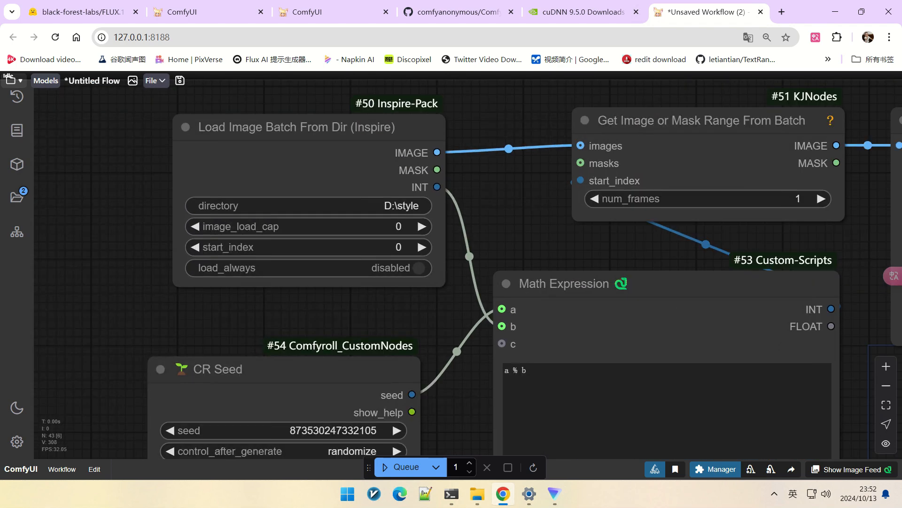
pyautogui.moveTo(282, 127); pyautogui.dragTo(258, 127)
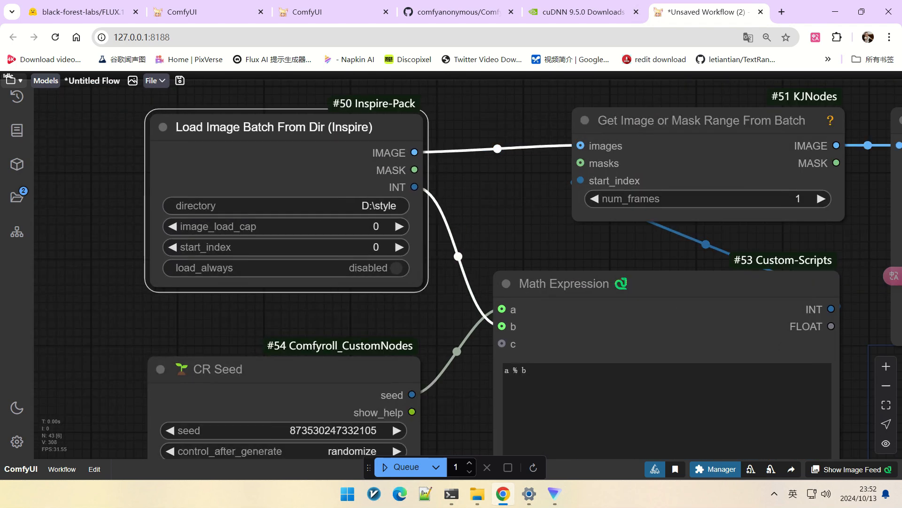
pyautogui.moveTo(282, 320); pyautogui.dragTo(280, 280)
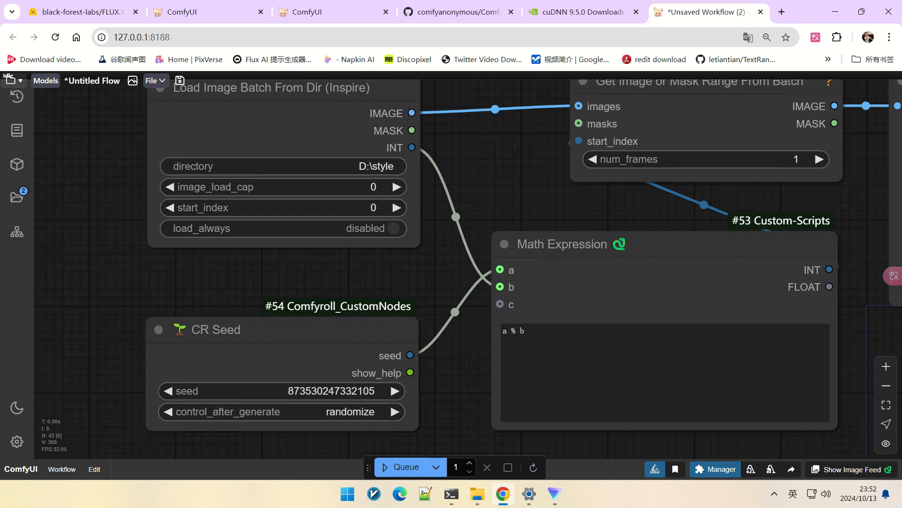
pyautogui.moveTo(526, 198); pyautogui.dragTo(347, 245)
pyautogui.moveTo(519, 130); pyautogui.dragTo(470, 127)
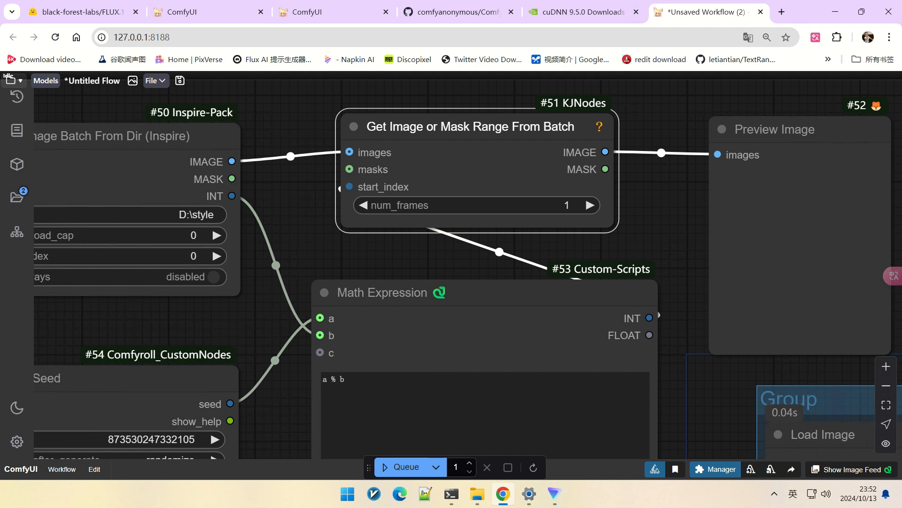
# - Set the Load Image Batch From Dir directory to D:\lora_train\comfyui_train_data and queue the workflow
pyautogui.scroll(-2, 517, 209)
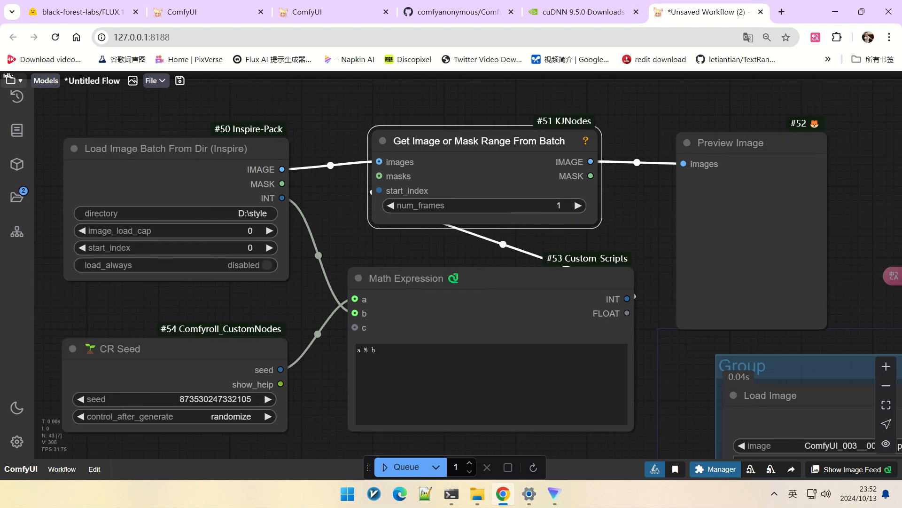
pyautogui.moveTo(654, 239); pyautogui.dragTo(655, 187)
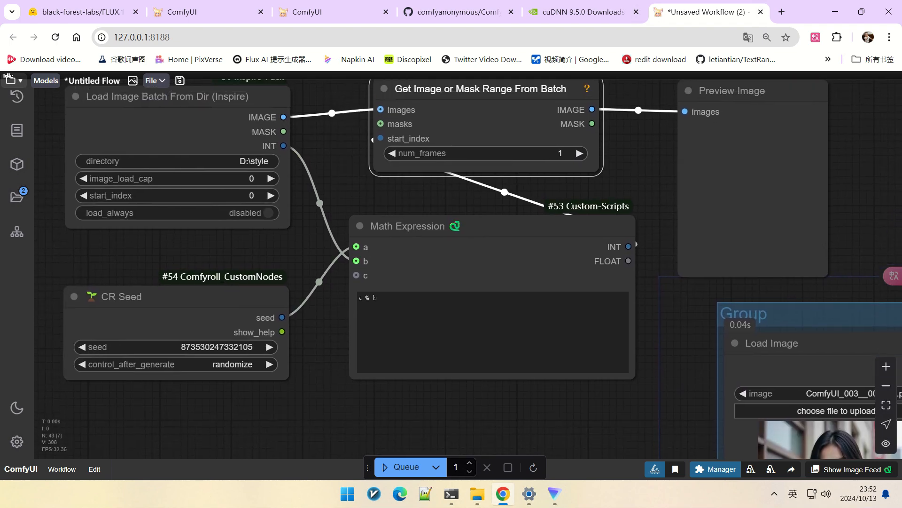
pyautogui.scroll(-3, 724, 75)
pyautogui.moveTo(791, 246); pyautogui.dragTo(632, 252)
pyautogui.scroll(-2, 566, 246)
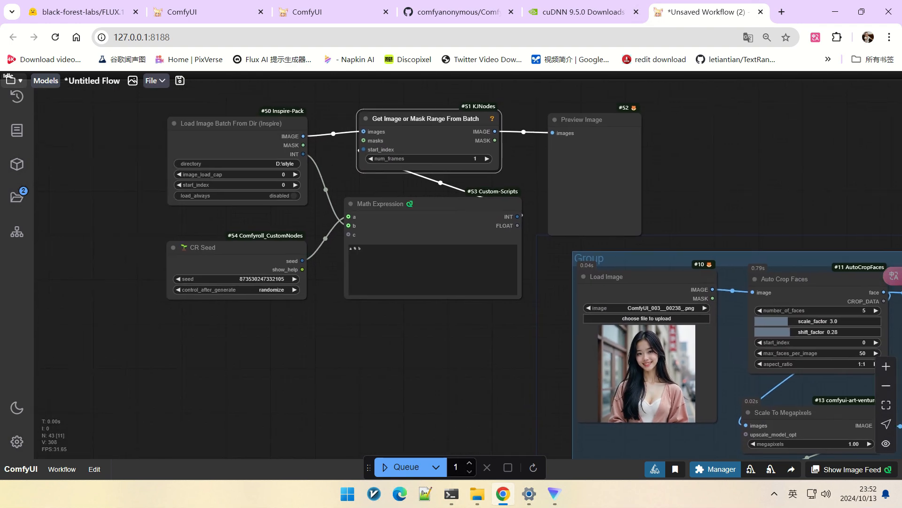
pyautogui.scroll(5, 276, 162)
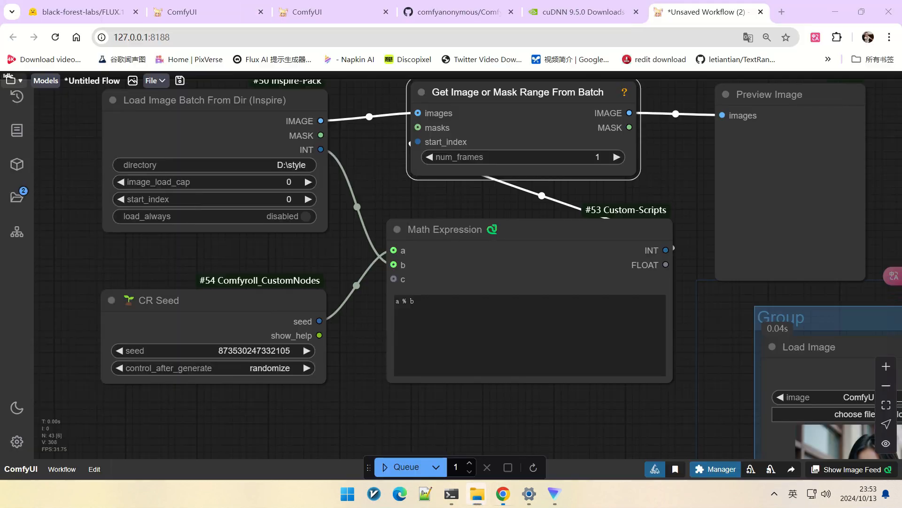
pyautogui.click(226, 164)
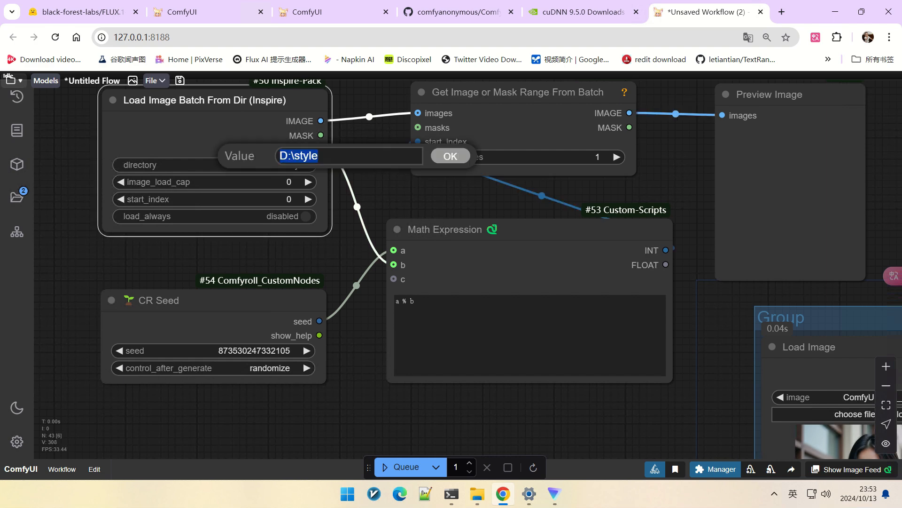
pyautogui.write('D:\\lora_train\\comfyui_train_data')
pyautogui.press('Return')
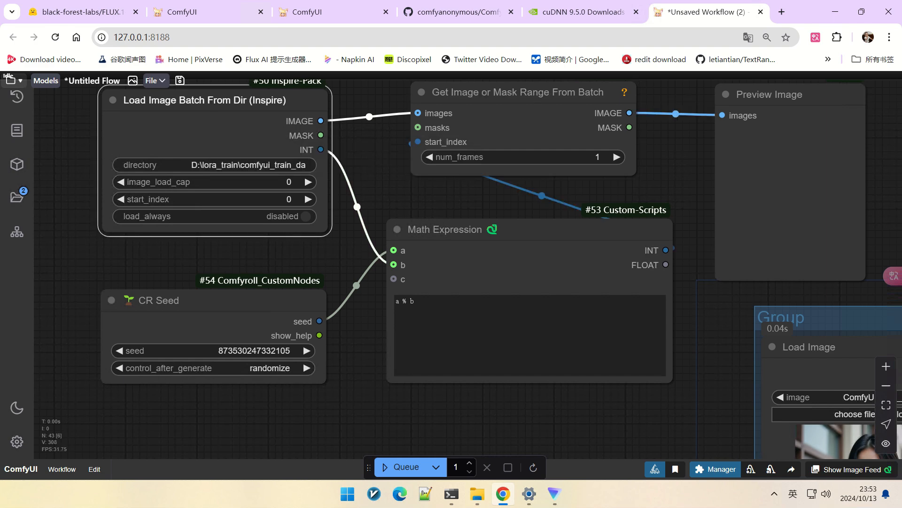
pyautogui.scroll(-2, 135, 154)
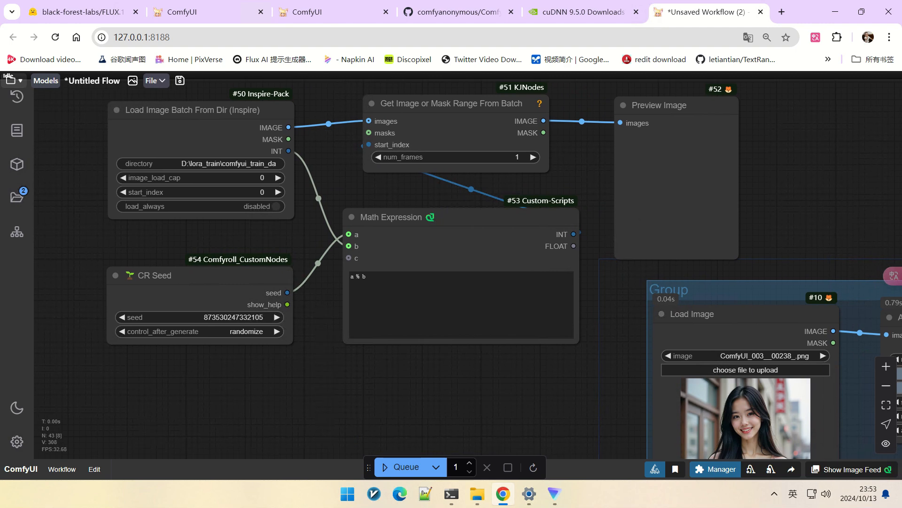
pyautogui.click(406, 466)
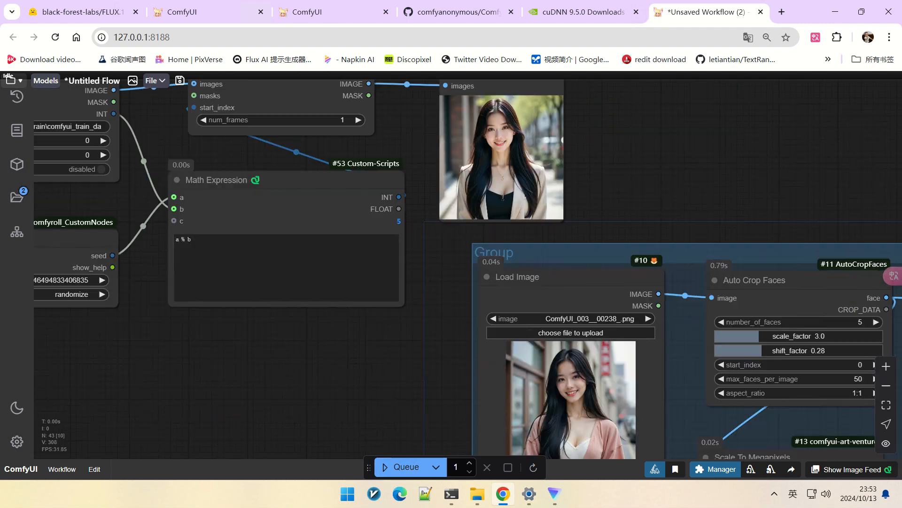
# - Set the nodes of the face crop group to Never
pyautogui.rightClick(689, 335)
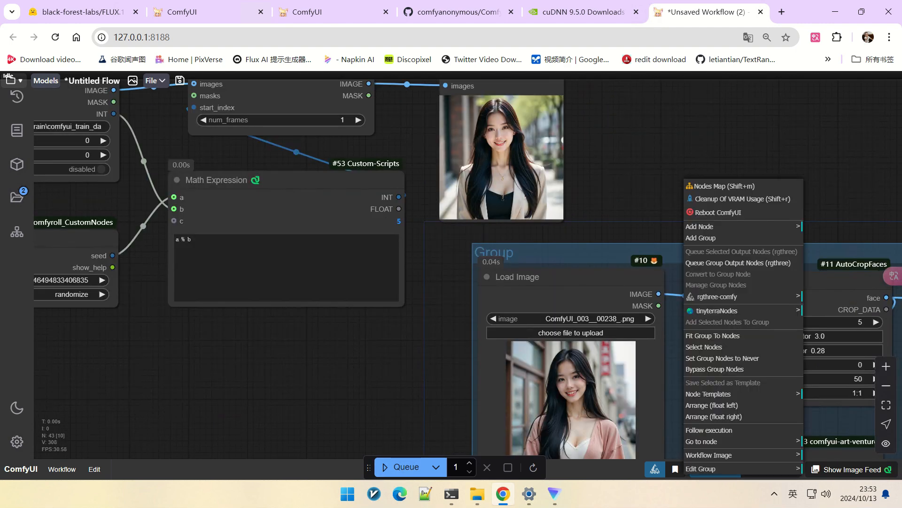
pyautogui.click(722, 358)
# - Set the CR Seed node's seed to 0 and its control_after_generate to increment
pyautogui.moveTo(145, 267); pyautogui.dragTo(378, 277)
pyautogui.scroll(2, 378, 278)
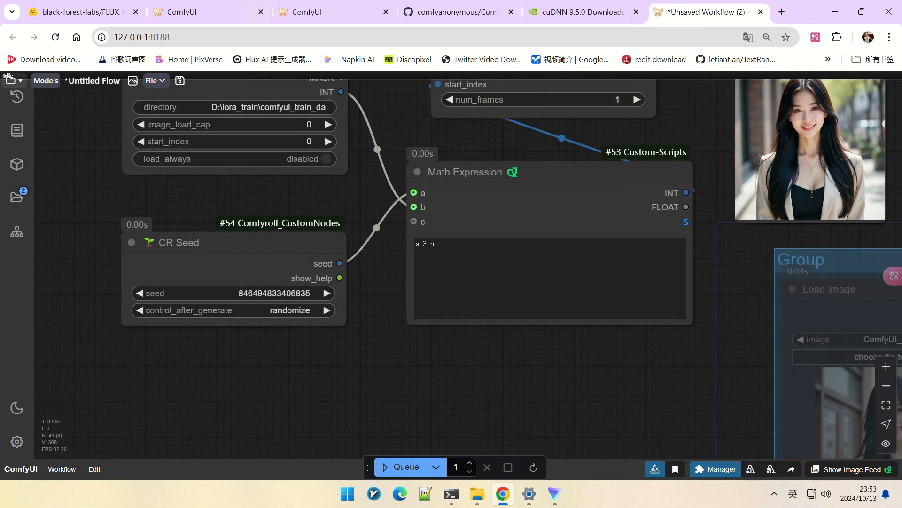
pyautogui.scroll(2, 339, 278)
pyautogui.scroll(-3, 379, 265)
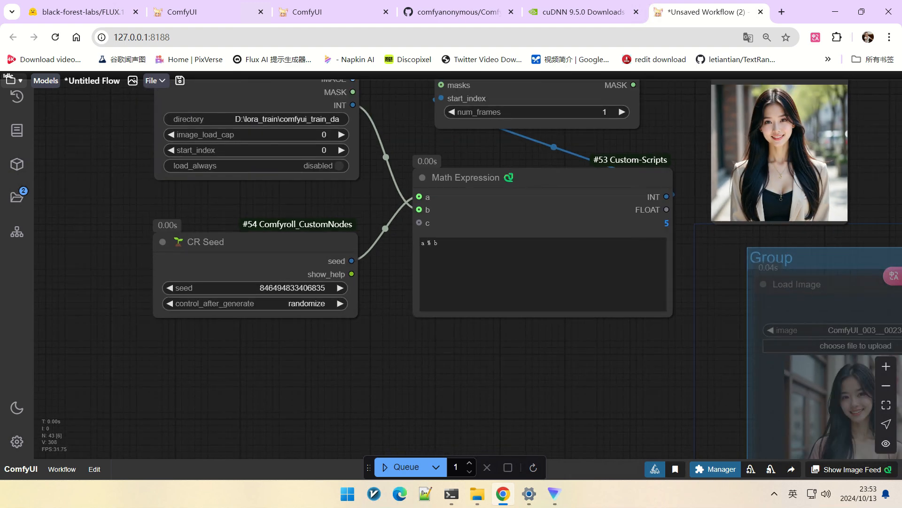
pyautogui.scroll(2, 291, 300)
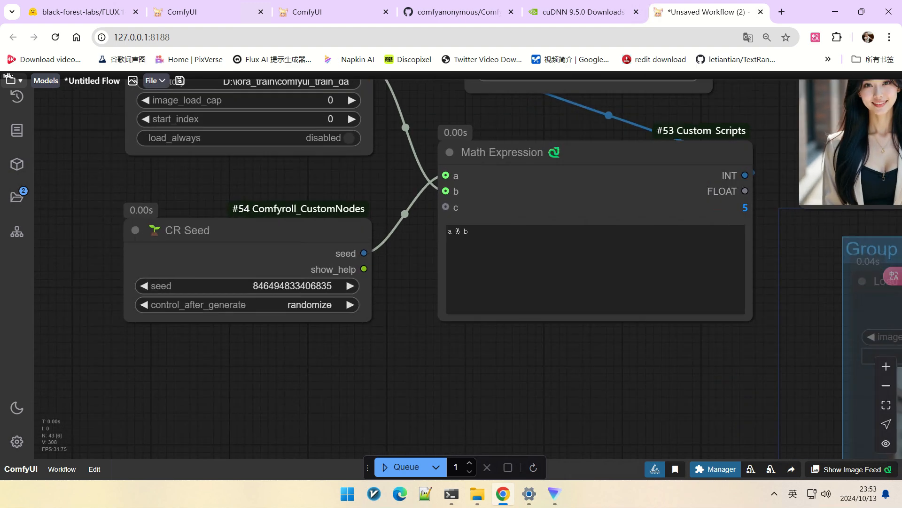
pyautogui.click(288, 285)
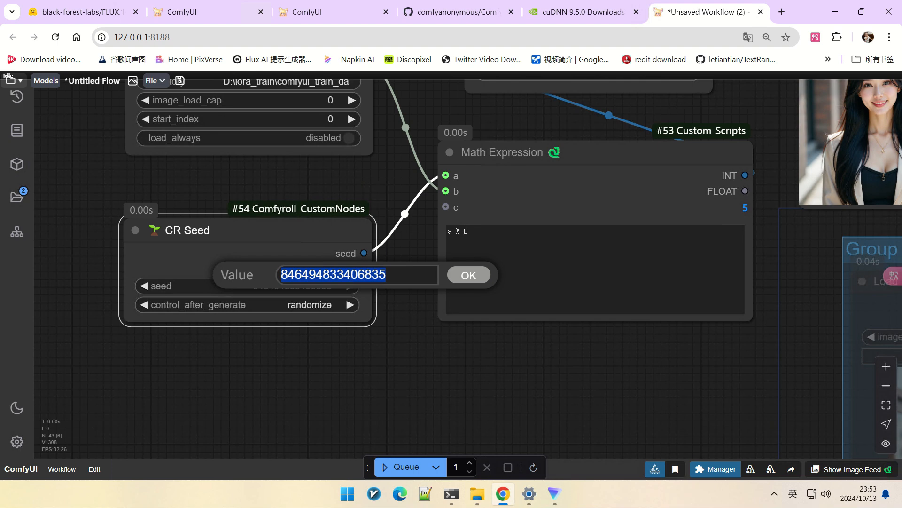
pyautogui.write('0')
pyautogui.press('Return')
pyautogui.click(300, 304)
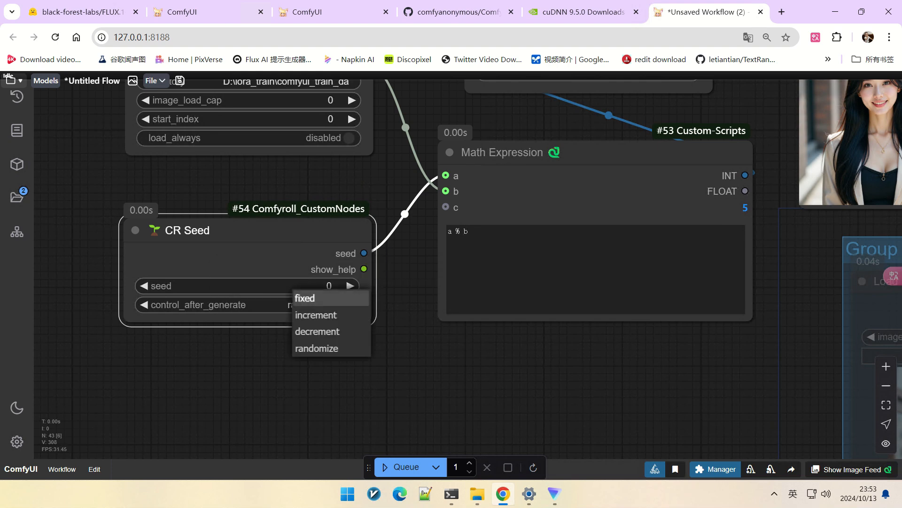
pyautogui.click(316, 314)
# - Queue the workflow four times to step the Preview Image through successive images from the directory
pyautogui.scroll(-2, 415, 321)
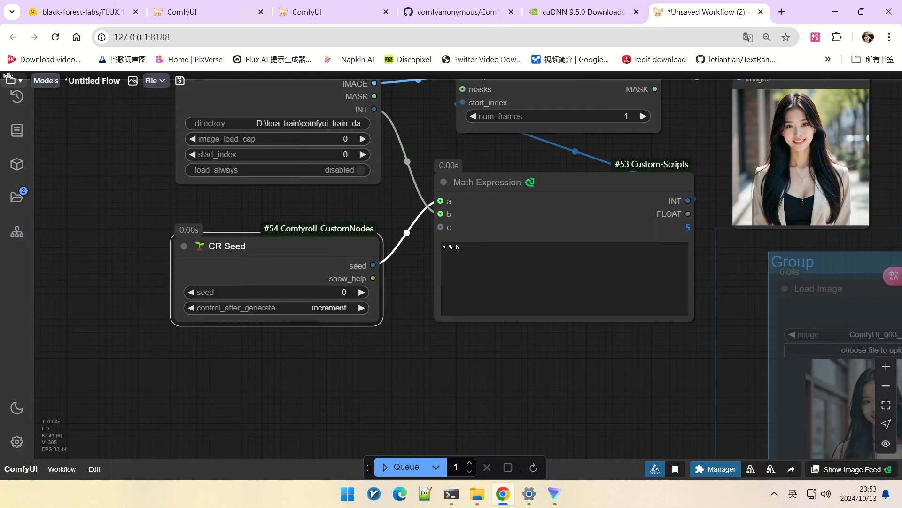
pyautogui.moveTo(630, 329); pyautogui.dragTo(464, 350)
pyautogui.scroll(-2, 464, 350)
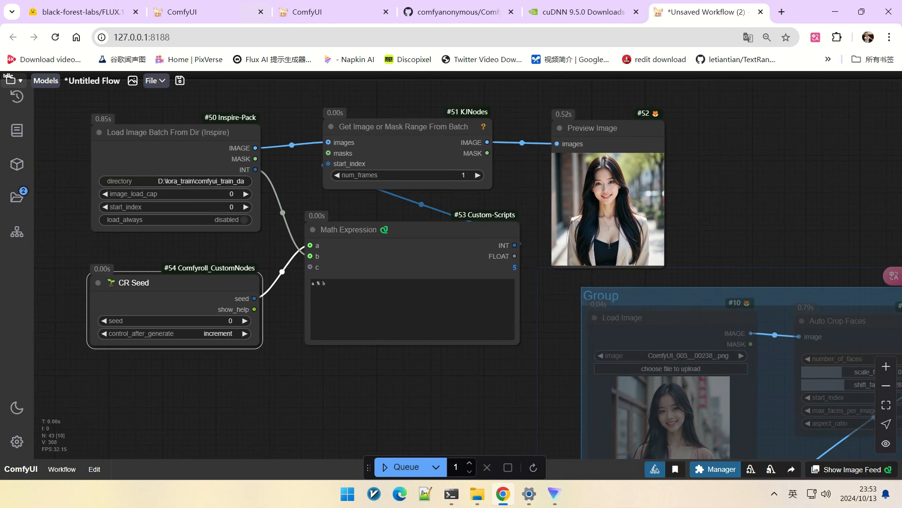
pyautogui.click(400, 466)
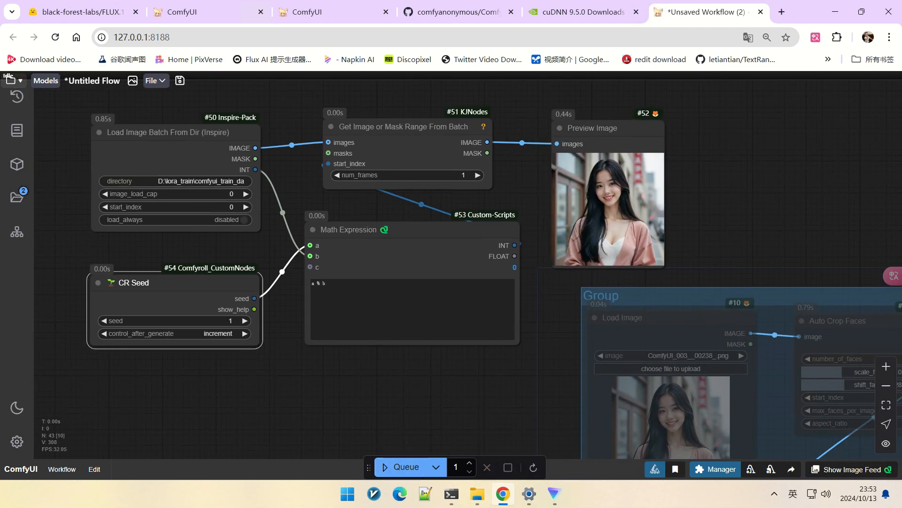
pyautogui.press('Escape')
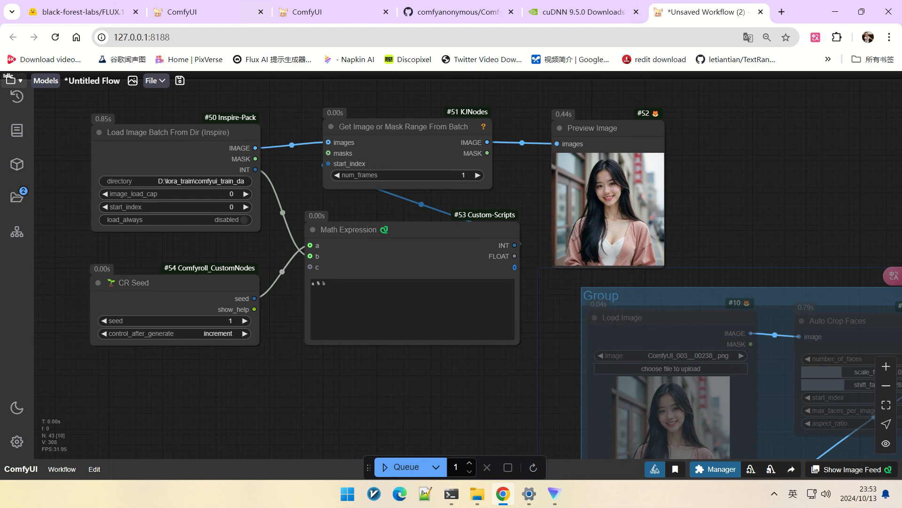
pyautogui.click(401, 466)
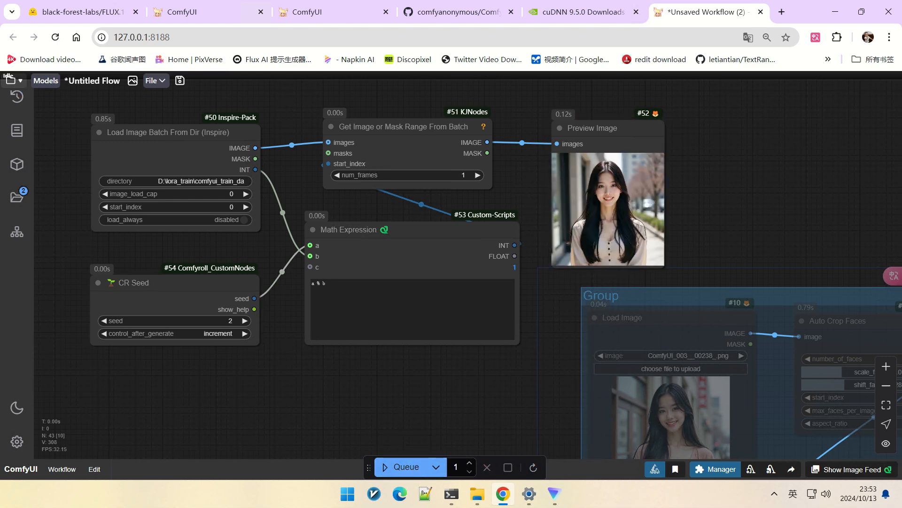
pyautogui.click(400, 467)
pyautogui.scroll(2, 242, 316)
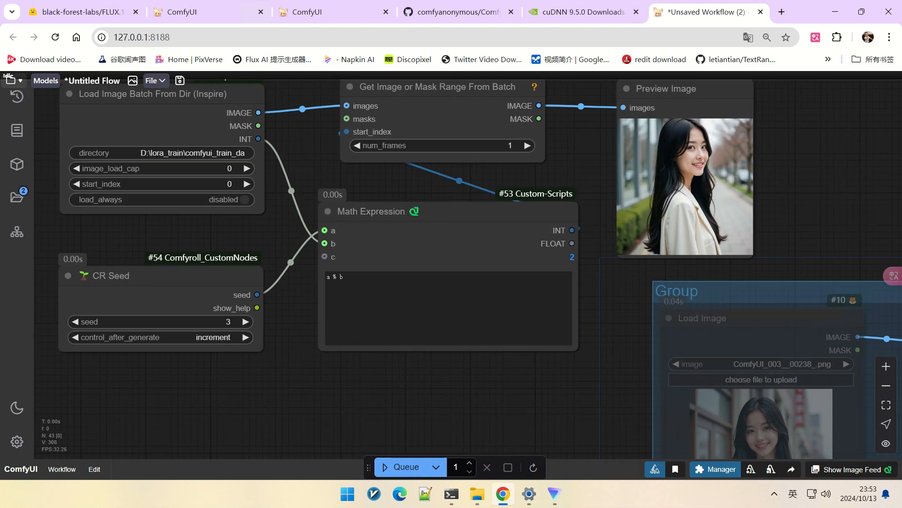
pyautogui.click(400, 466)
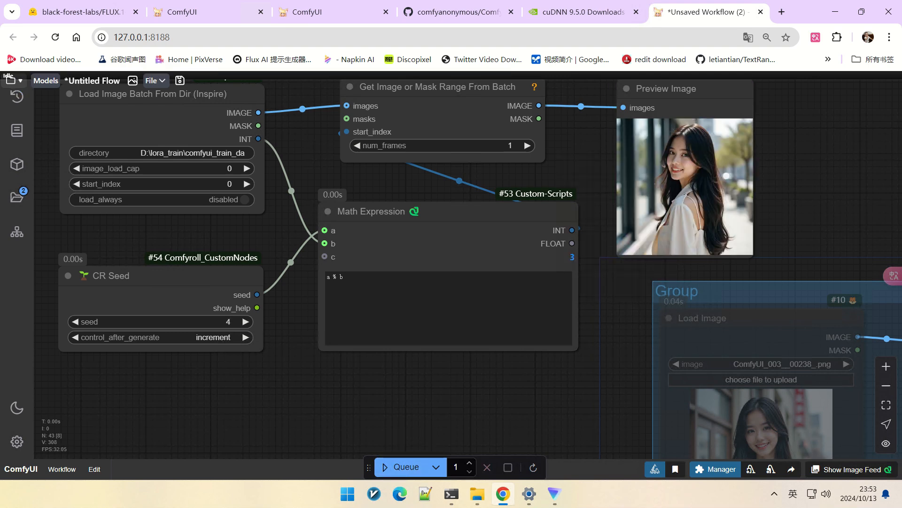
# - Examine how the CR Seed value and the batch loader's INT output feed the a % b Math Expression
pyautogui.scroll(-3, 511, 415)
pyautogui.scroll(6, 399, 300)
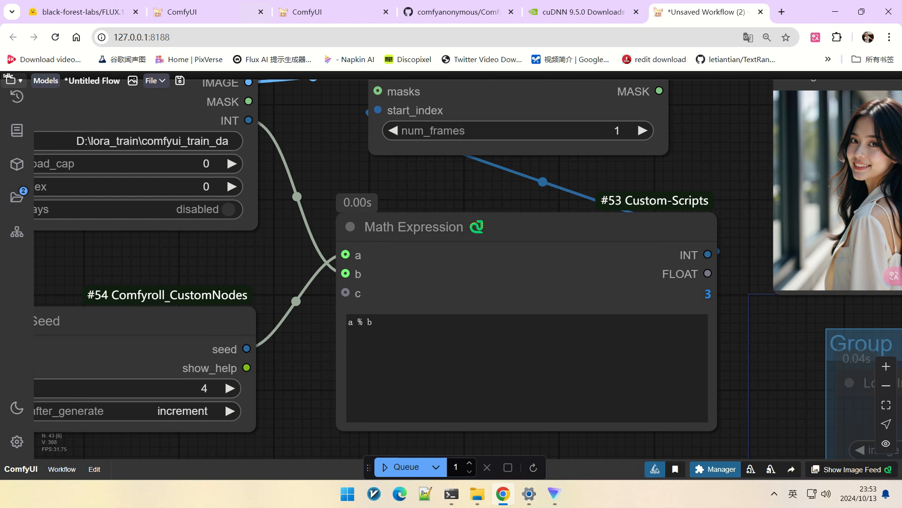
pyautogui.scroll(-3, 486, 302)
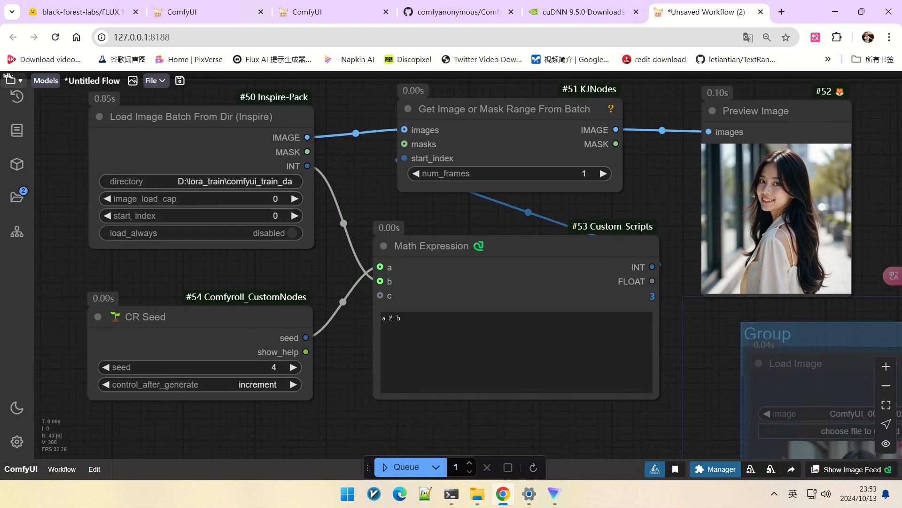
pyautogui.scroll(3, 313, 366)
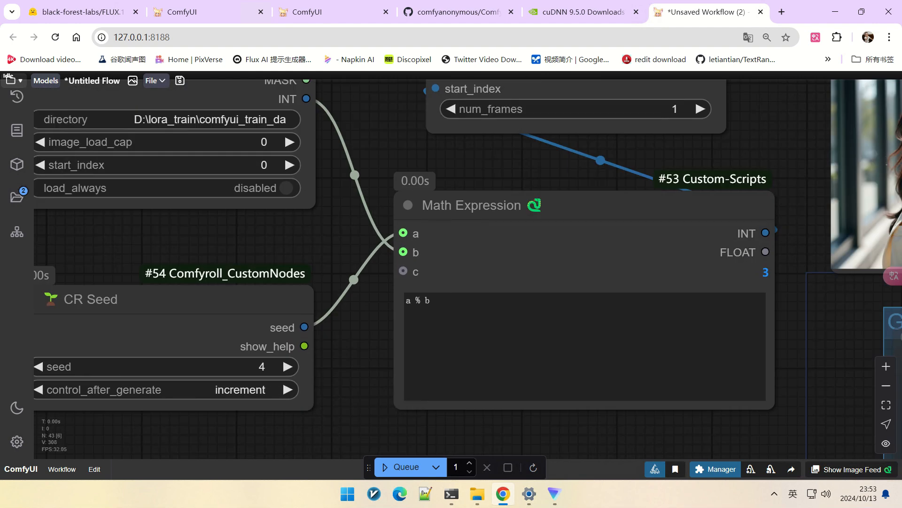
pyautogui.scroll(2, 367, 365)
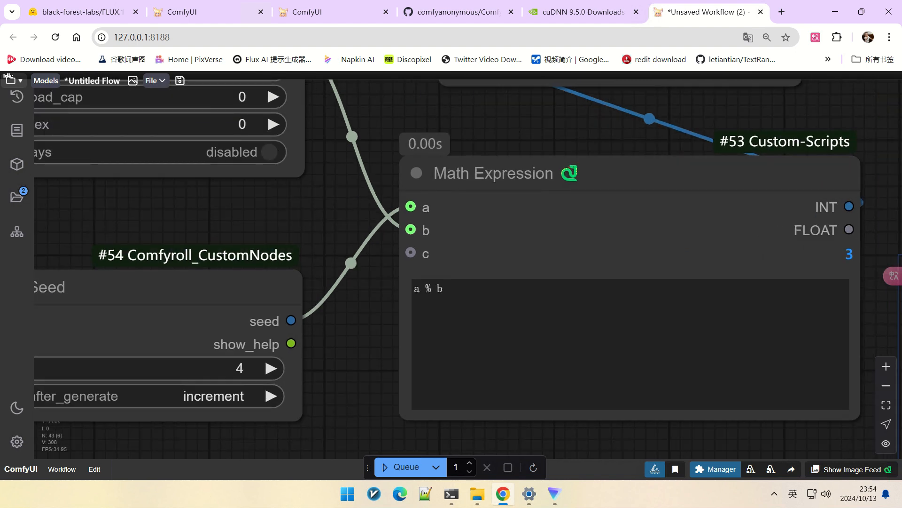
pyautogui.moveTo(329, 198); pyautogui.dragTo(391, 218)
pyautogui.scroll(-1, 470, 268)
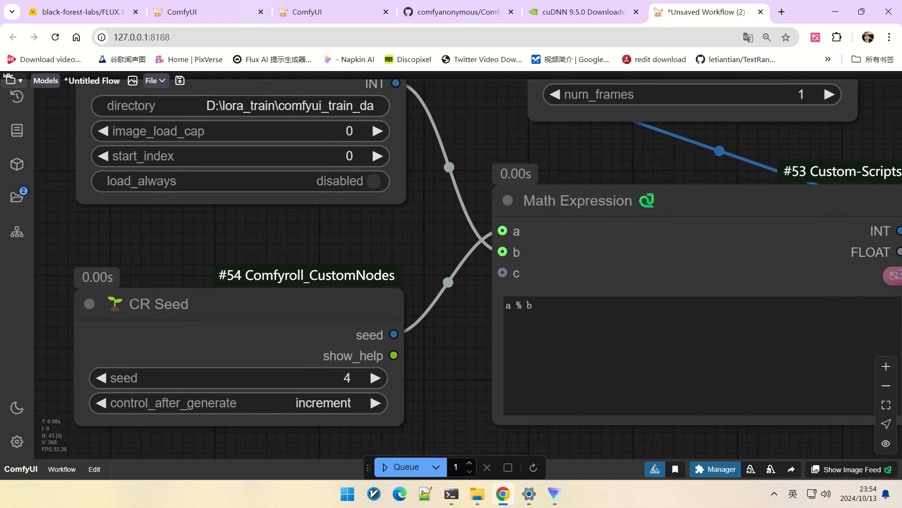
# - Check the source images in the comfyui_train_data folder in File Explorer, then return to the ComfyUI workflow
pyautogui.moveTo(477, 494)
pyautogui.click(225, 432)
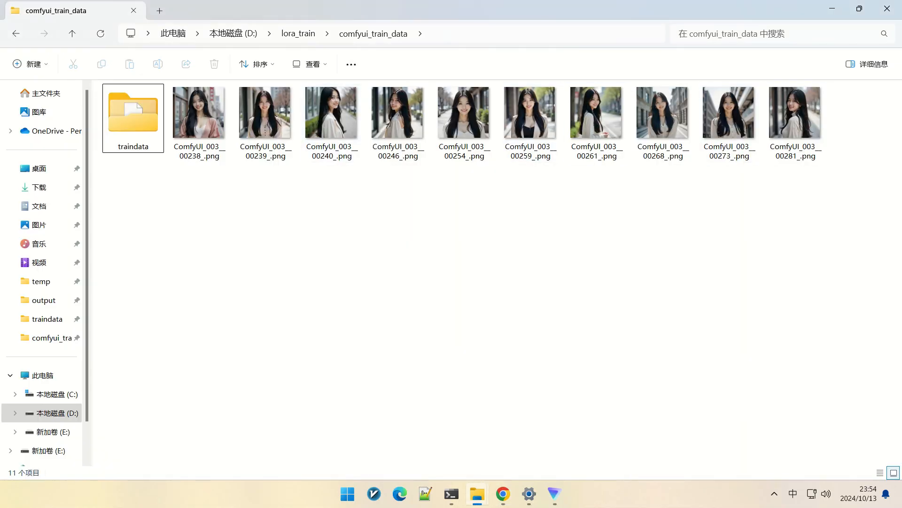
pyautogui.click(832, 9)
# - Open the image_load_cap value of Load Image Batch From Dir for editing
pyautogui.scroll(-2, 404, 265)
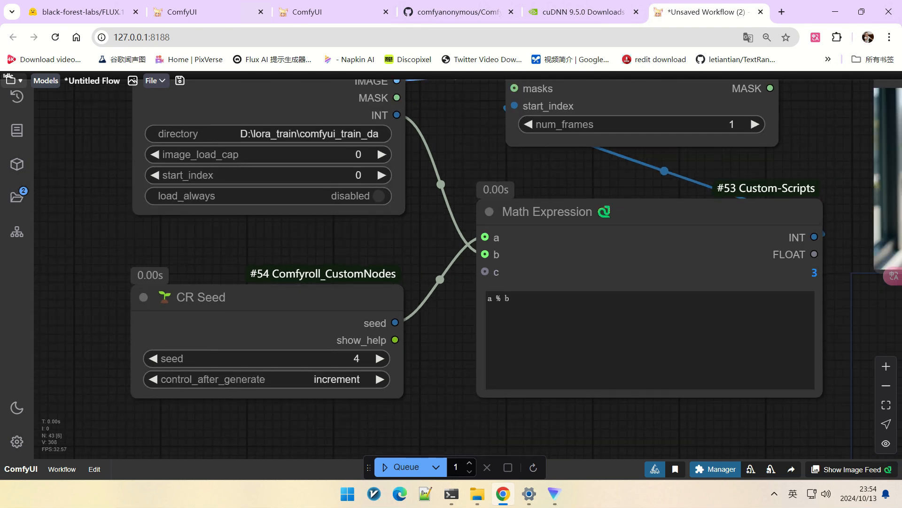
pyautogui.scroll(-3, 141, 333)
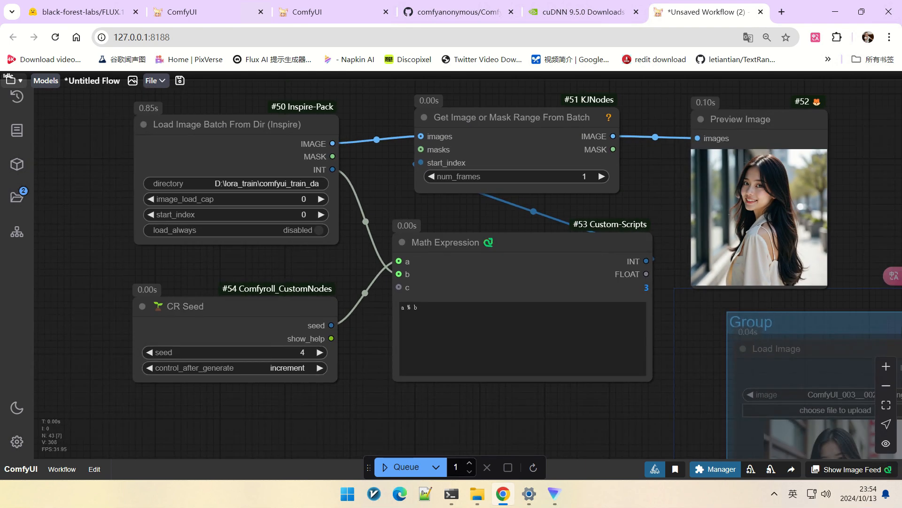
pyautogui.scroll(2, 174, 212)
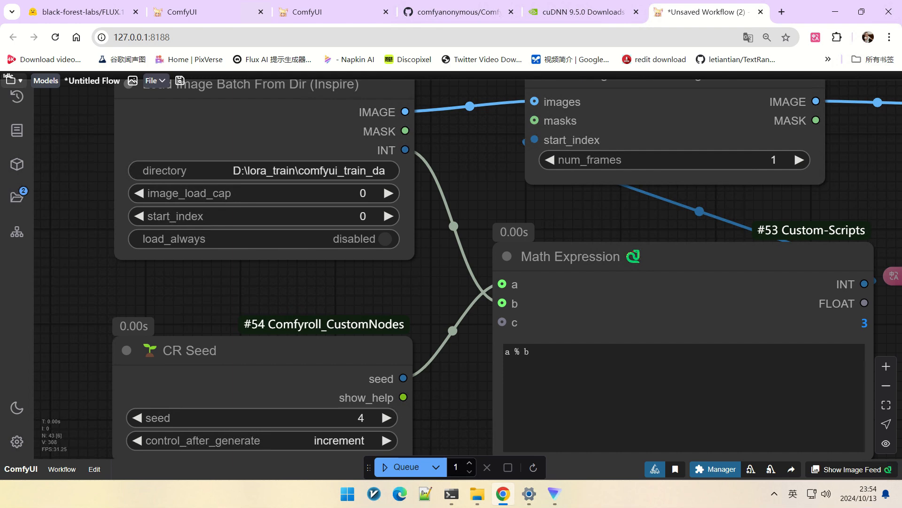
pyautogui.scroll(-3, 363, 207)
pyautogui.click(303, 198)
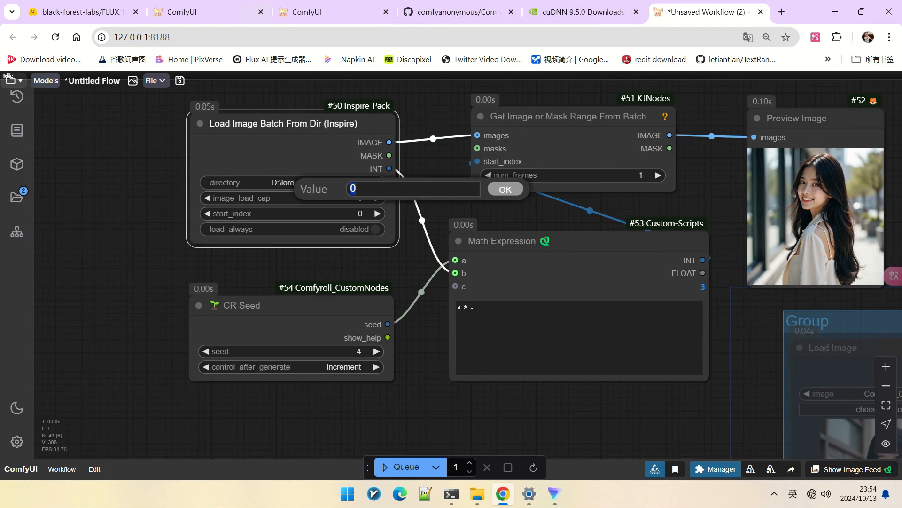
# - Set image_load_cap to 4 on the Load Image Batch From Dir node and reset the CR Seed value to 0
pyautogui.write('4')
pyautogui.press('Return')
pyautogui.moveTo(329, 413); pyautogui.dragTo(332, 370)
pyautogui.click(304, 308)
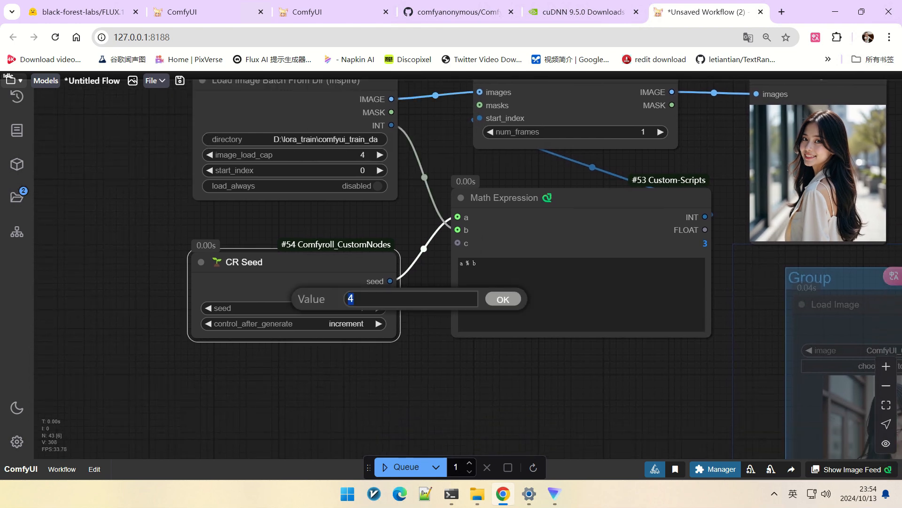
pyautogui.press('Return')
pyautogui.scroll(-3, 112, 362)
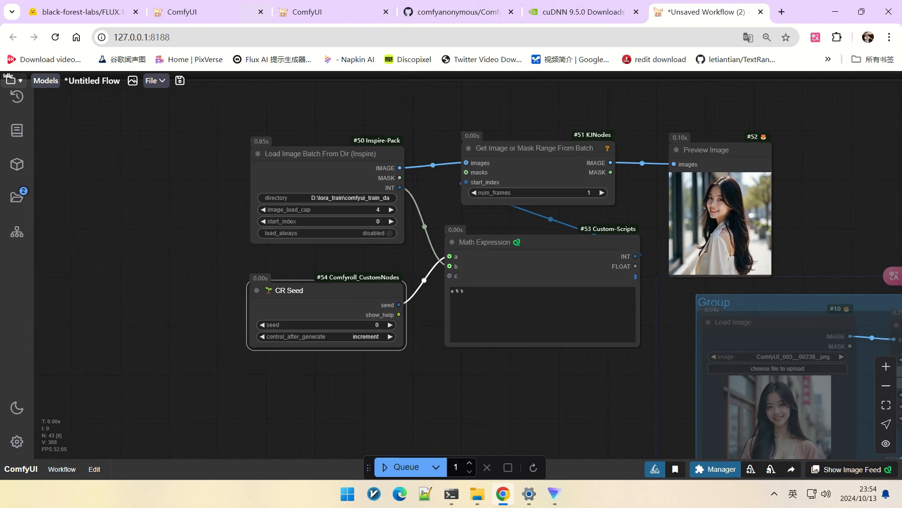
# - Run the workflow repeatedly to cycle the preview through the images in the batch
pyautogui.click(399, 467)
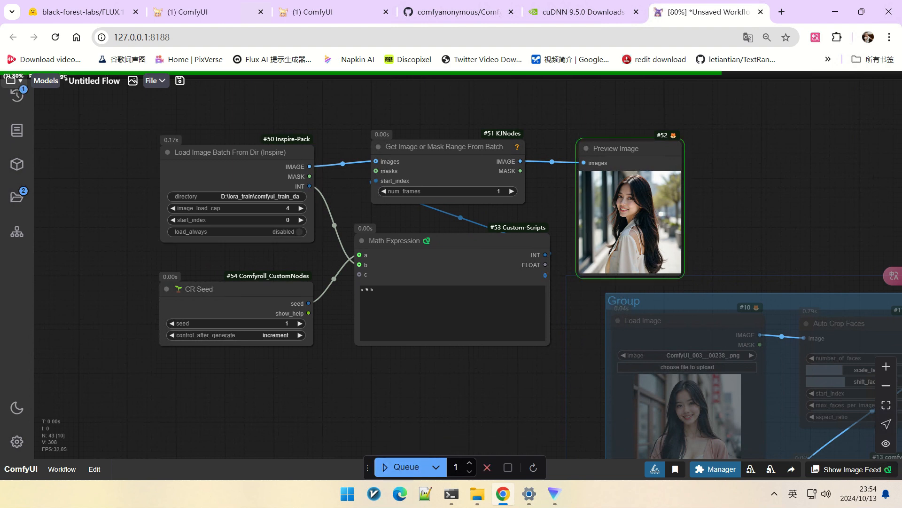
pyautogui.click(399, 467)
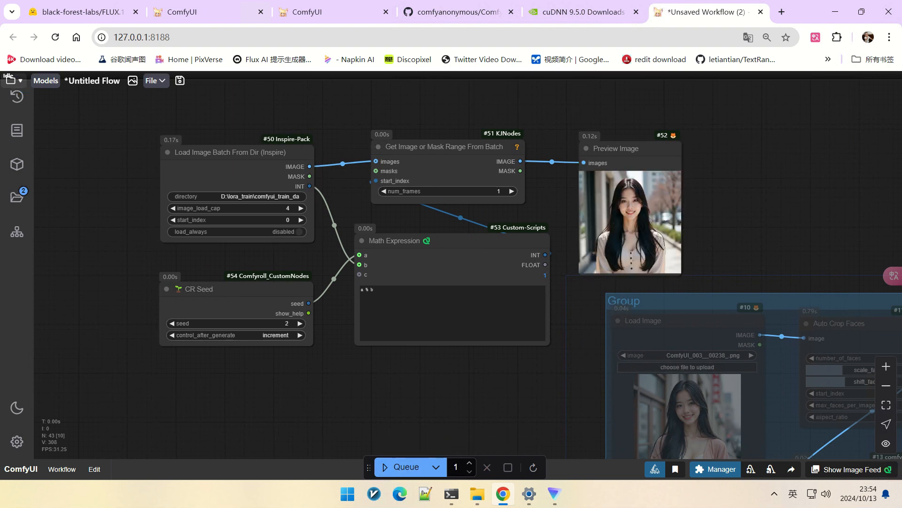
pyautogui.click(399, 467)
pyautogui.click(400, 467)
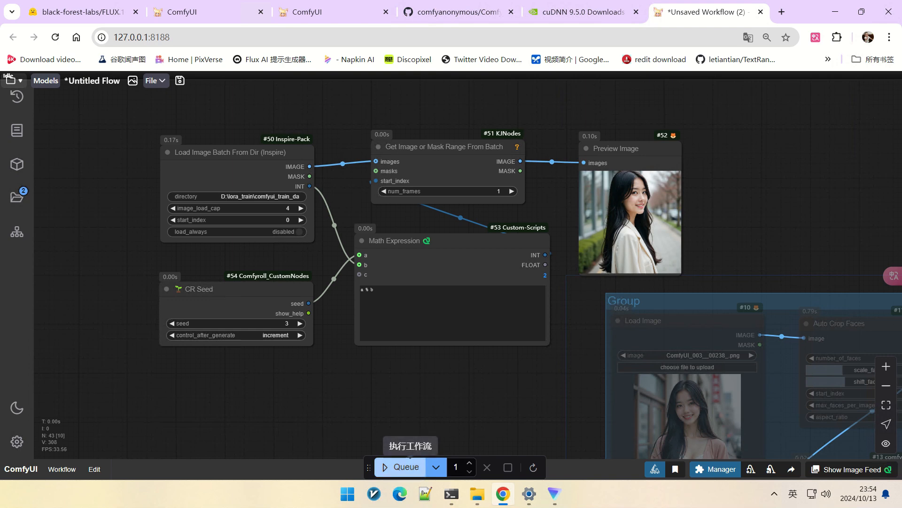
pyautogui.click(400, 467)
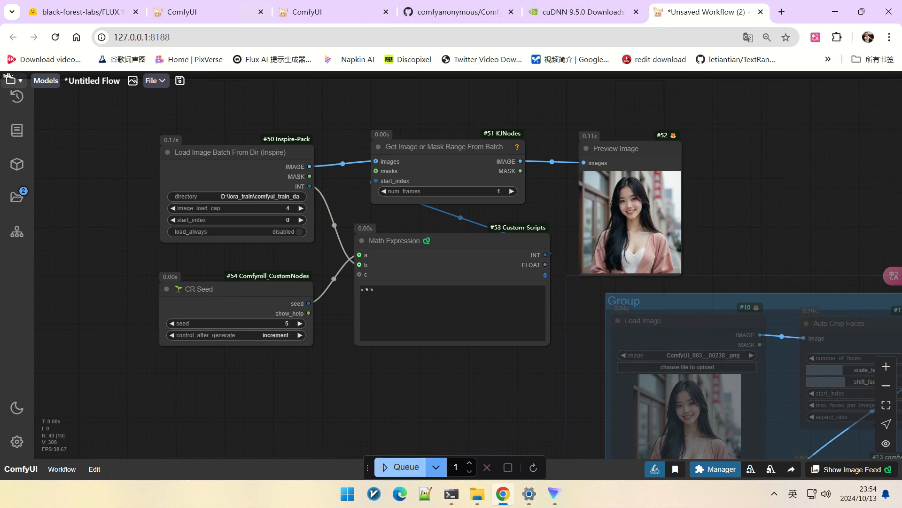
pyautogui.click(399, 467)
# - Reset the seed of the CR Seed node to 0 after the test runs
pyautogui.scroll(5, 522, 362)
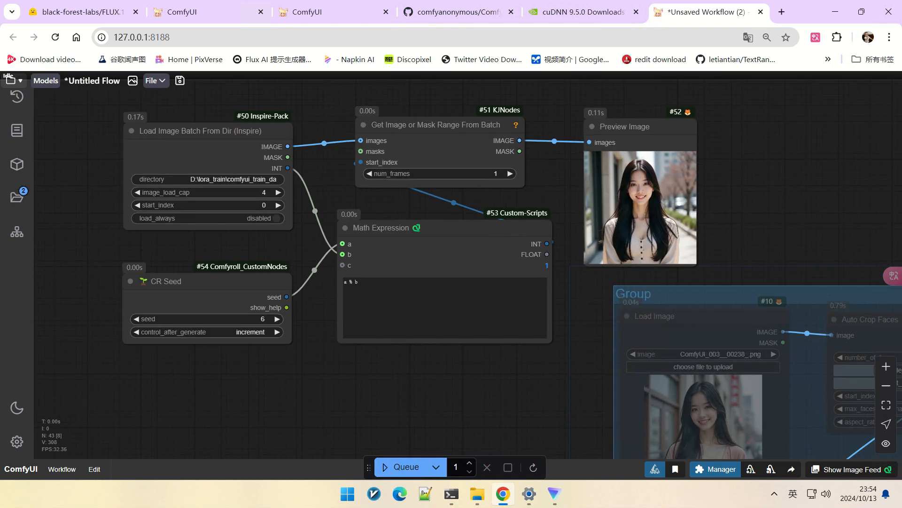
pyautogui.click(226, 308)
pyautogui.write('0')
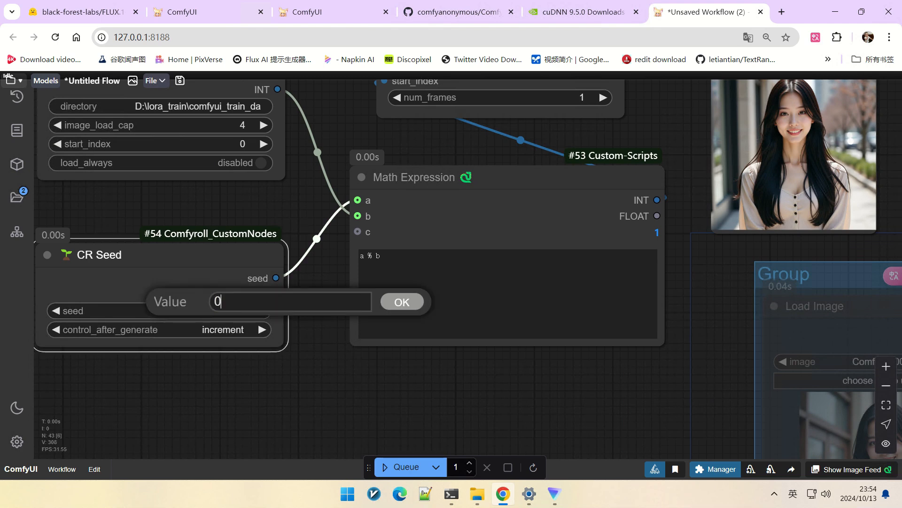
pyautogui.press('Return')
pyautogui.click(418, 371)
pyautogui.scroll(-7, 418, 371)
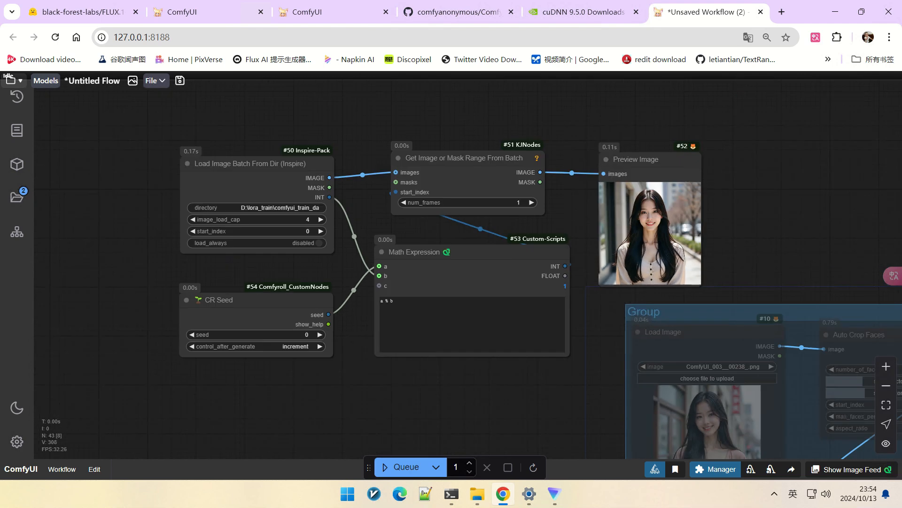
# - Delete the Load Image node and connect the IMAGE output of Get Image or Mask Range From Batch to the Auto Crop Faces image input
pyautogui.moveTo(418, 371); pyautogui.dragTo(126, 285)
pyautogui.moveTo(499, 201); pyautogui.dragTo(573, 191)
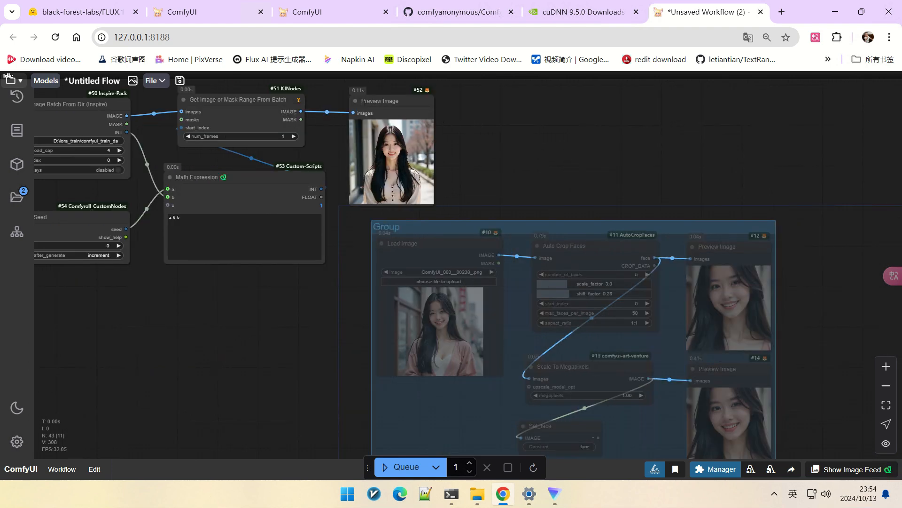
pyautogui.scroll(-3, 573, 192)
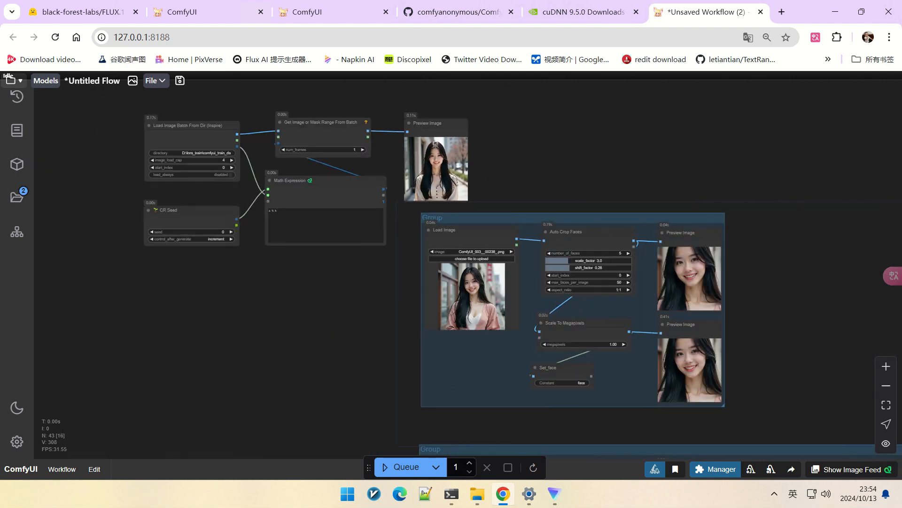
pyautogui.click(471, 230)
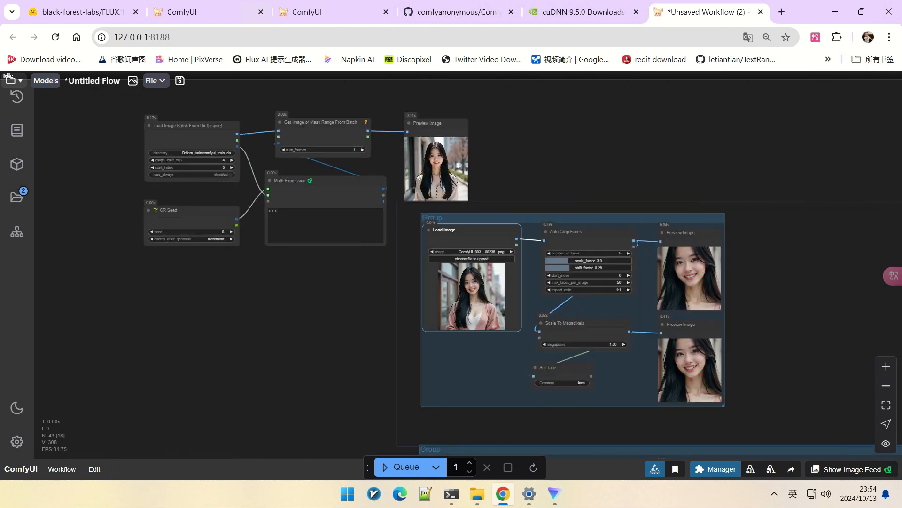
pyautogui.press('Delete')
pyautogui.moveTo(368, 131); pyautogui.dragTo(544, 241)
# - Set all nodes in the large lower group to Always so they are no longer bypassed
pyautogui.moveTo(489, 301); pyautogui.dragTo(489, 238)
pyautogui.moveTo(725, 325); pyautogui.dragTo(490, 242)
pyautogui.scroll(-6, 490, 242)
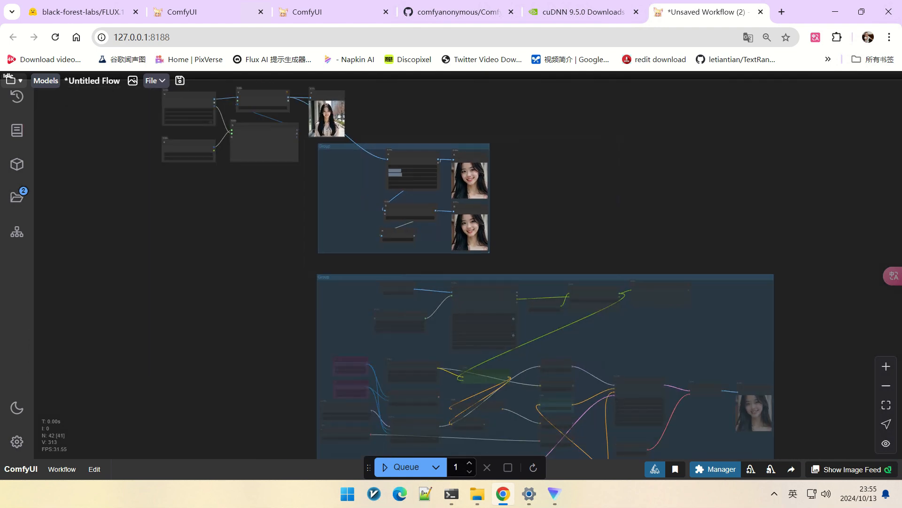
pyautogui.rightClick(671, 356)
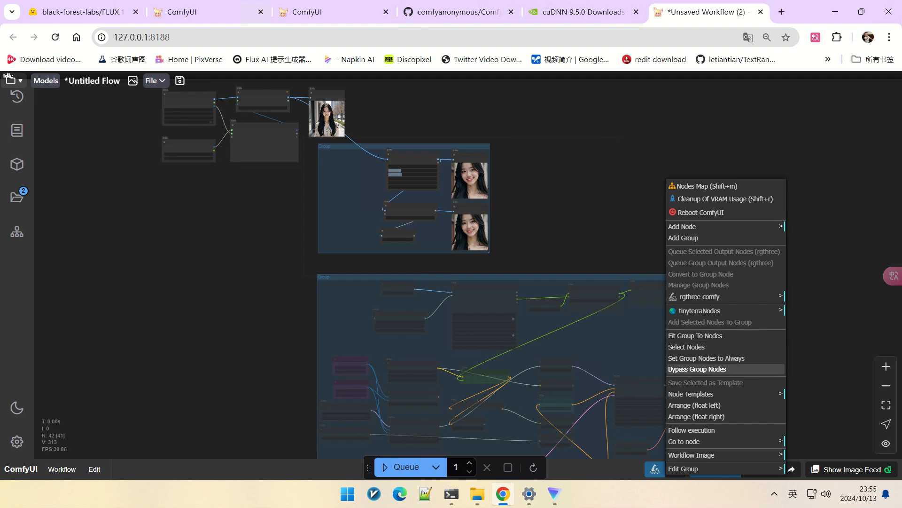
pyautogui.click(706, 358)
pyautogui.moveTo(706, 358); pyautogui.dragTo(719, 398)
pyautogui.scroll(-2, 713, 292)
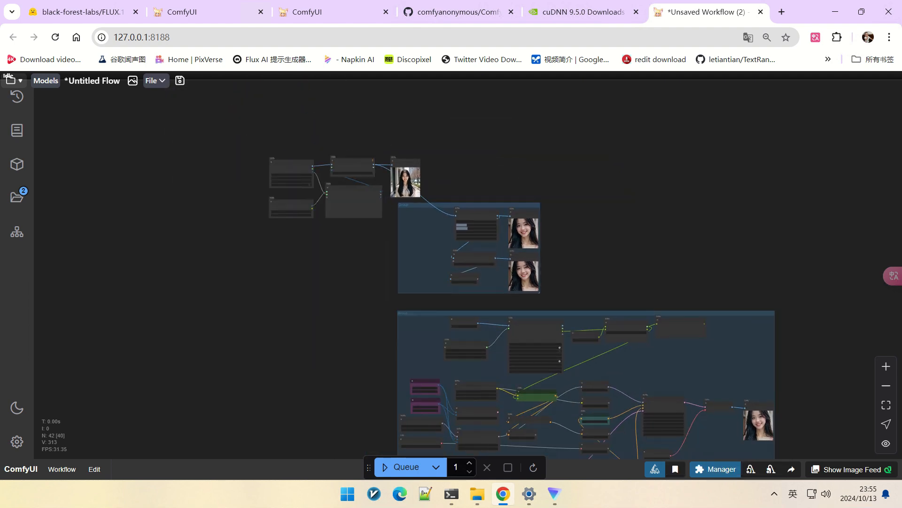
# - Examine the lower group's KSampler, VAE Decode and final preview nodes, as well as its Florence2 caption and text nodes
pyautogui.moveTo(784, 372); pyautogui.dragTo(738, 189)
pyautogui.scroll(2, 738, 292)
pyautogui.scroll(6, 764, 336)
pyautogui.scroll(1, 672, 292)
pyautogui.scroll(13, 673, 293)
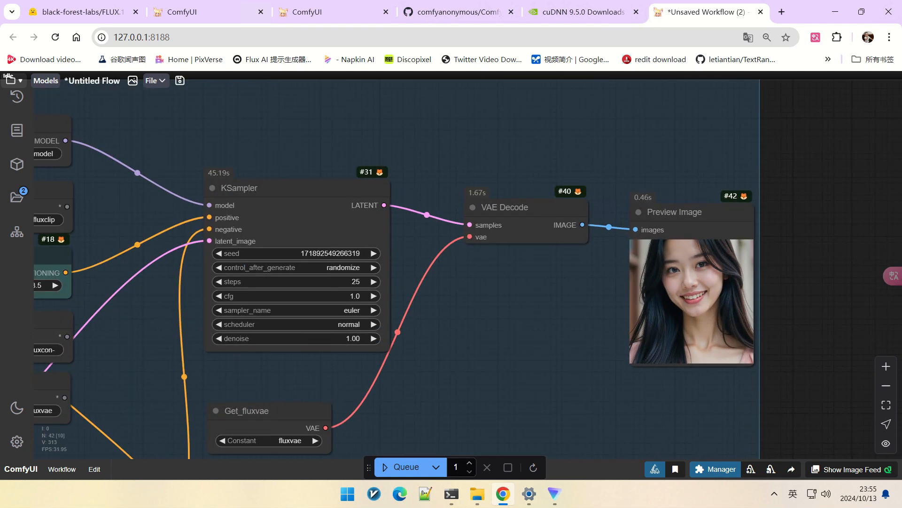
pyautogui.scroll(-20, 752, 286)
pyautogui.moveTo(752, 285); pyautogui.dragTo(766, 439)
pyautogui.scroll(4, 430, 255)
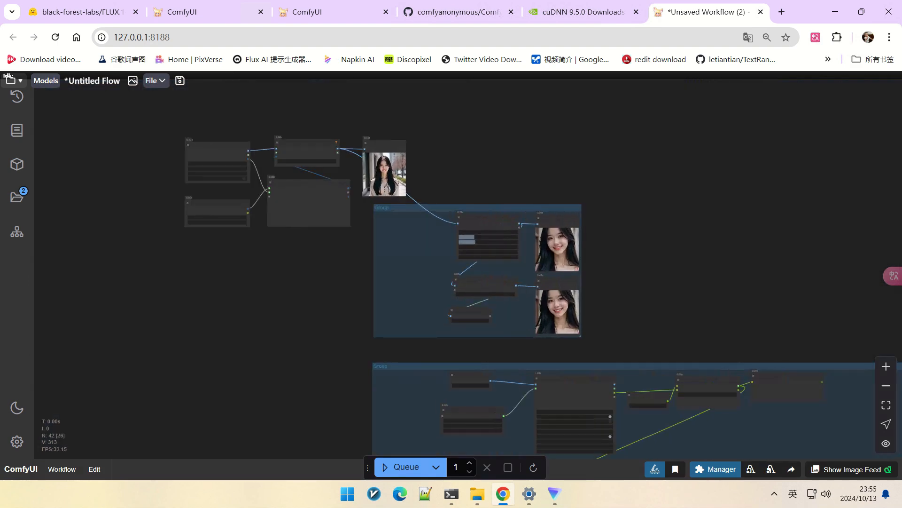
pyautogui.moveTo(817, 399); pyautogui.dragTo(715, 280)
pyautogui.scroll(3, 714, 280)
pyautogui.scroll(4, 631, 238)
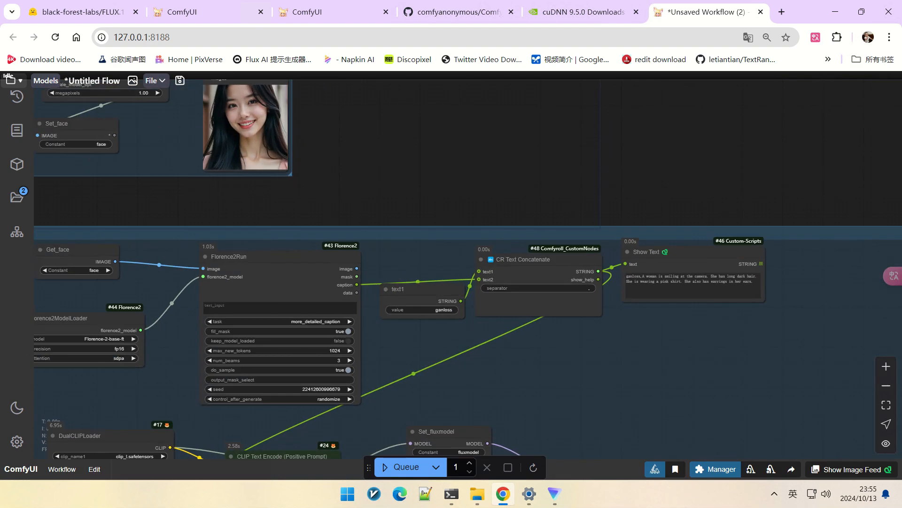
# - Examine the batch loading nodes, including the seed, Math Expression and image range nodes
pyautogui.scroll(-5, 638, 225)
pyautogui.moveTo(638, 225); pyautogui.dragTo(849, 401)
pyautogui.scroll(8, 229, 240)
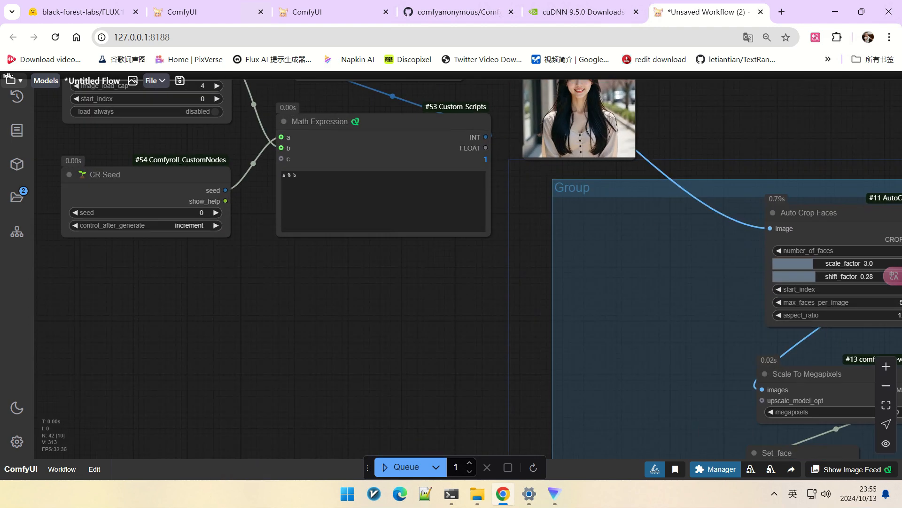
pyautogui.moveTo(229, 240); pyautogui.dragTo(282, 359)
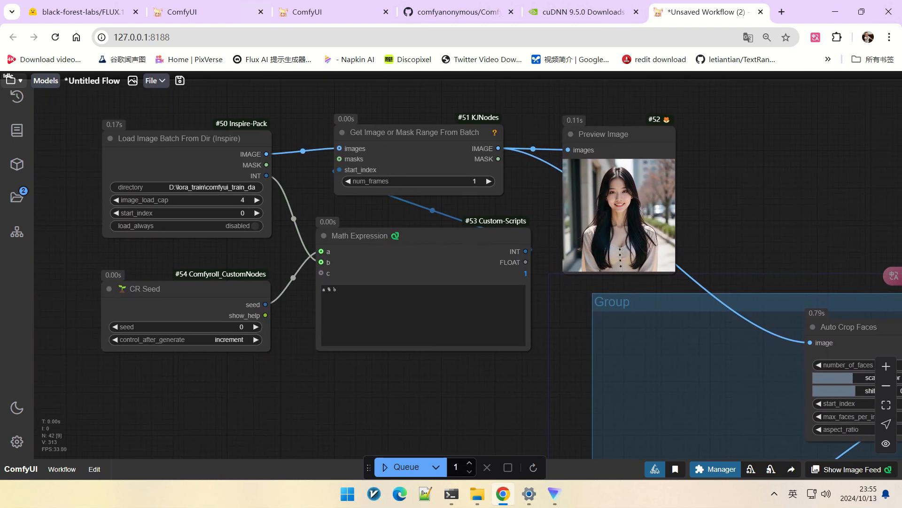
pyautogui.scroll(3, 594, 199)
pyautogui.moveTo(799, 197); pyautogui.dragTo(804, 183)
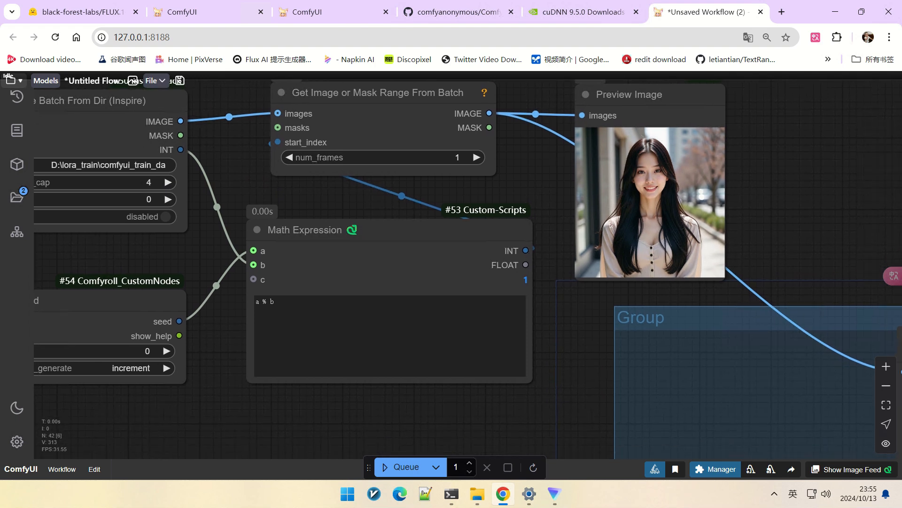
pyautogui.moveTo(414, 230); pyautogui.dragTo(399, 235)
pyautogui.scroll(-2, 580, 266)
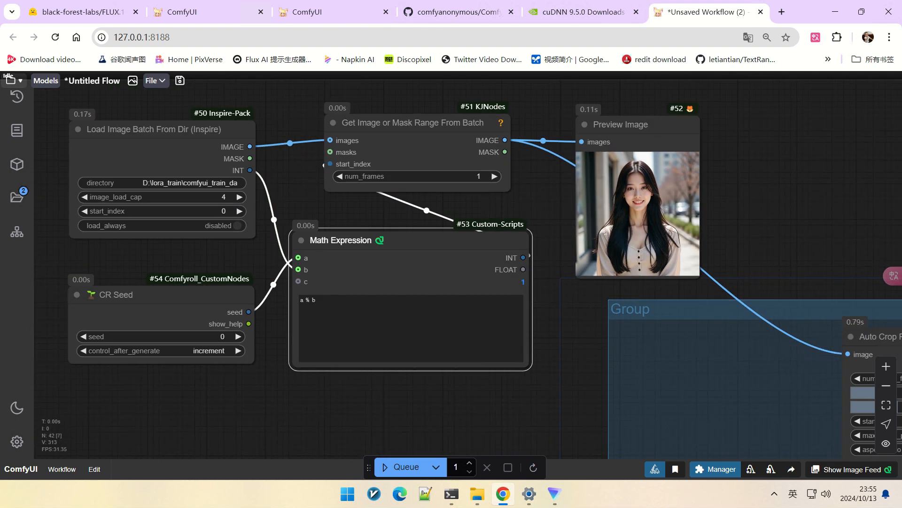
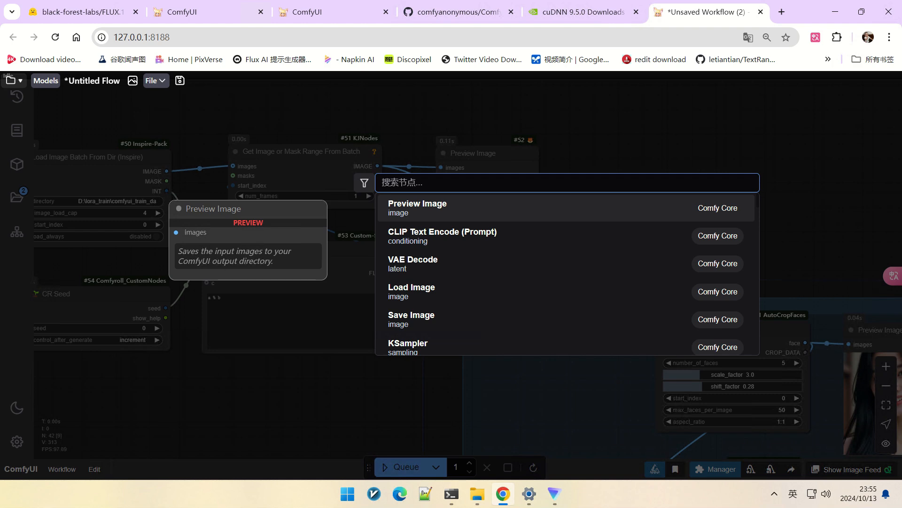
# - Add a CR Integer To String node beside the batch preview and feed its int_ input from the Math Expression INT output
pyautogui.write('integer')
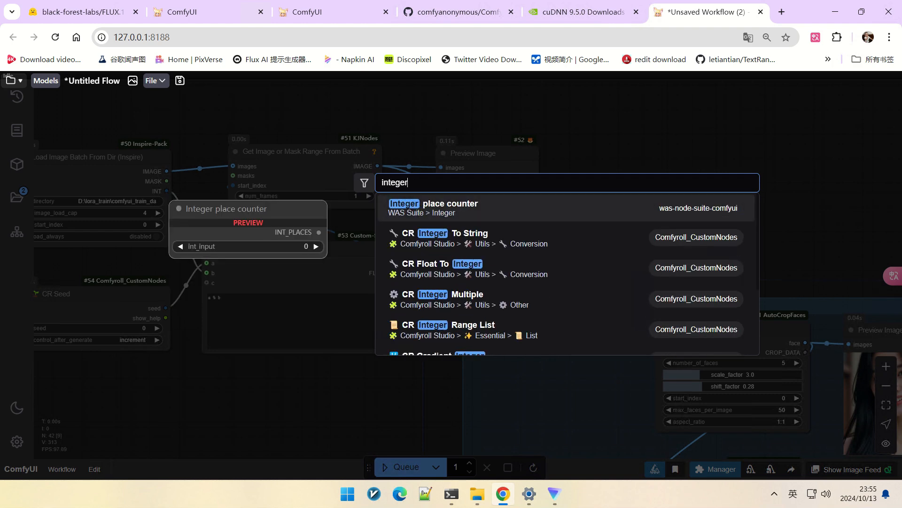
pyautogui.press('Down')
pyautogui.press('Return')
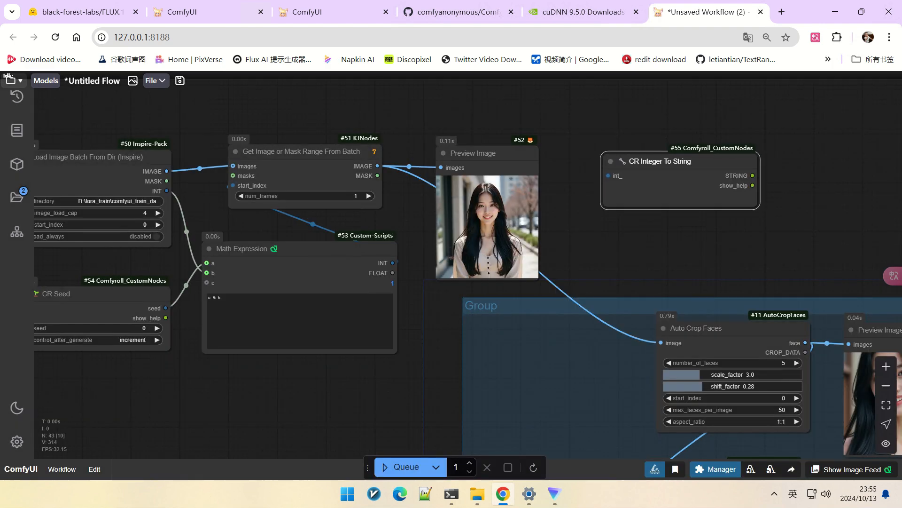
pyautogui.moveTo(393, 263); pyautogui.dragTo(609, 176)
pyautogui.moveTo(564, 244); pyautogui.dragTo(391, 251)
pyautogui.moveTo(505, 168); pyautogui.dragTo(467, 155)
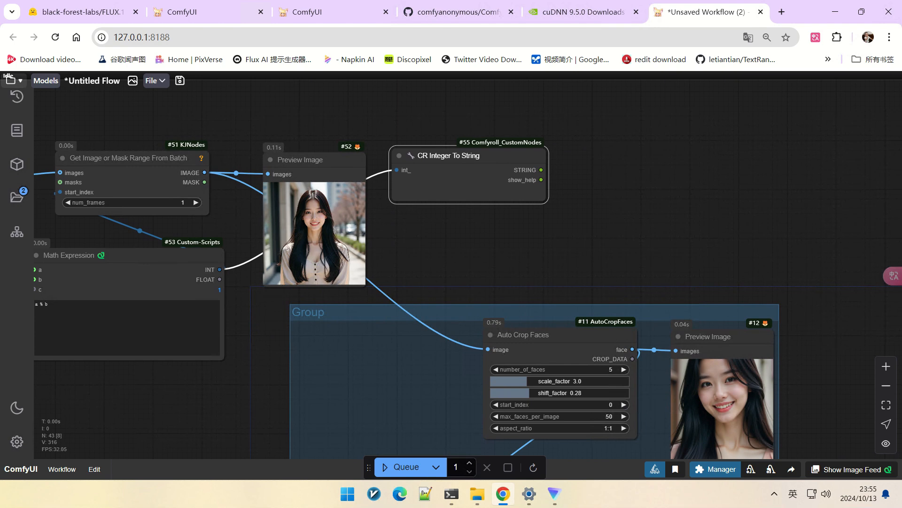
# - Add a Set node beside the CR Integer To String node with the constant name fileindex
pyautogui.doubleClick(591, 162)
pyautogui.write('set n')
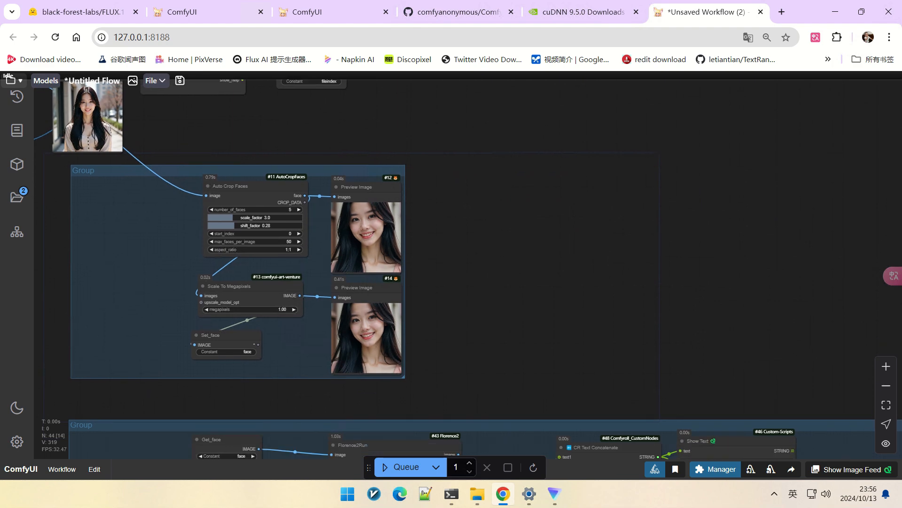
# - Add a CR Save Text To File node and place it above the Show Text node
pyautogui.scroll(5, 452, 268)
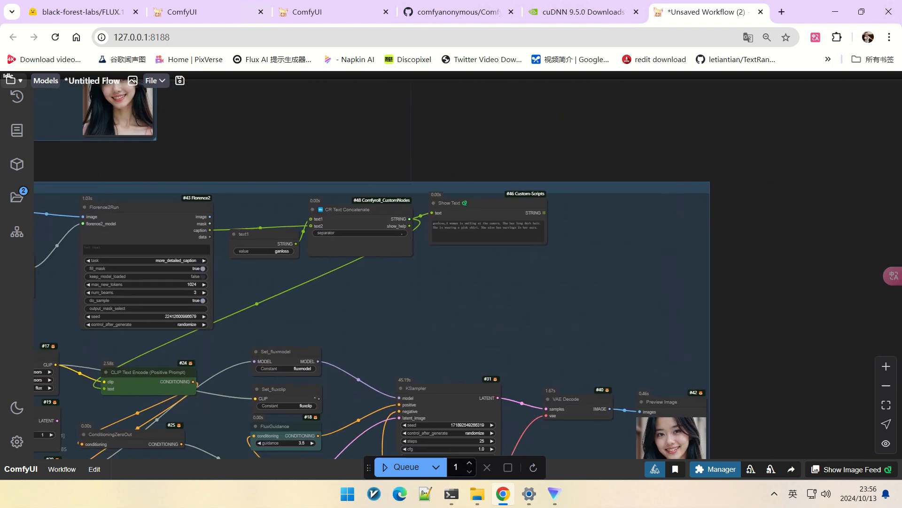
pyautogui.scroll(5, 510, 253)
pyautogui.moveTo(511, 253); pyautogui.dragTo(553, 378)
pyautogui.doubleClick(557, 202)
pyautogui.write('save')
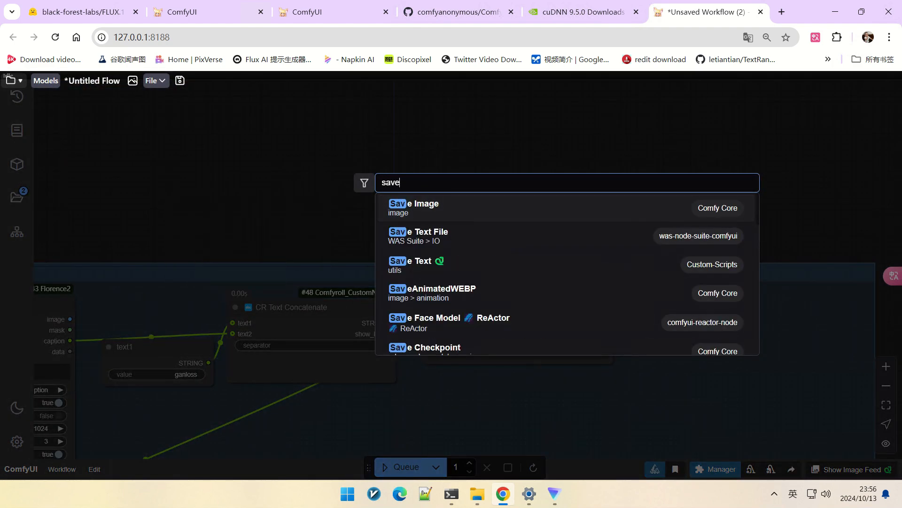
pyautogui.write(' te')
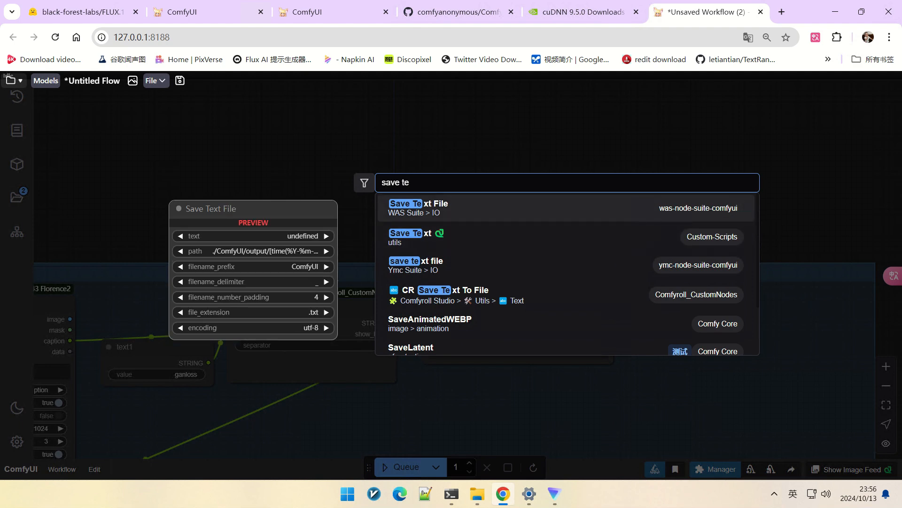
pyautogui.click(452, 294)
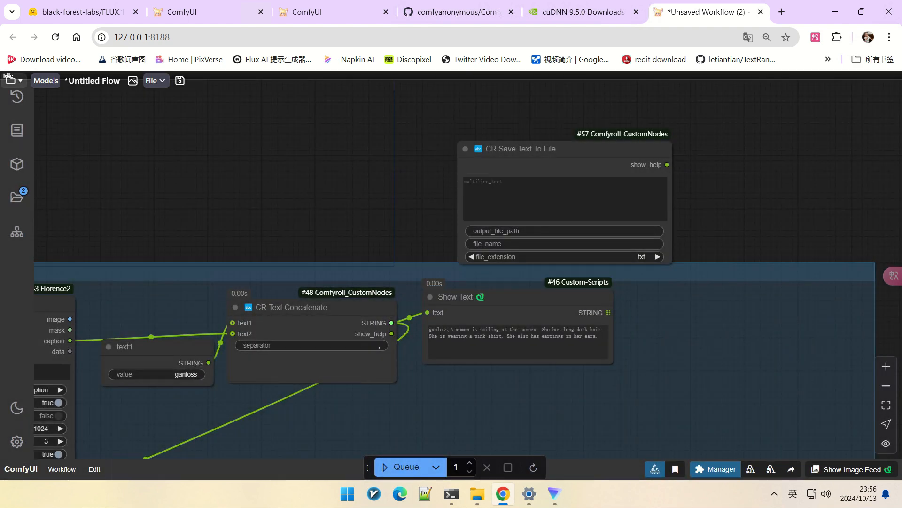
pyautogui.scroll(3, 498, 228)
pyautogui.moveTo(520, 122); pyautogui.dragTo(470, 112)
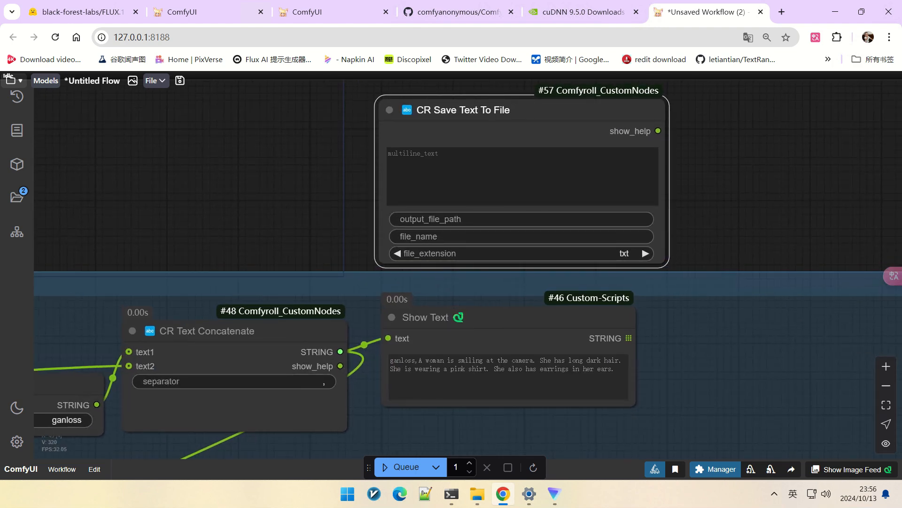
# - Convert multiline_text on the CR Save Text To File node to an input and connect the CR Text Concatenate STRING output to it
pyautogui.rightClick(517, 125)
pyautogui.click(553, 357)
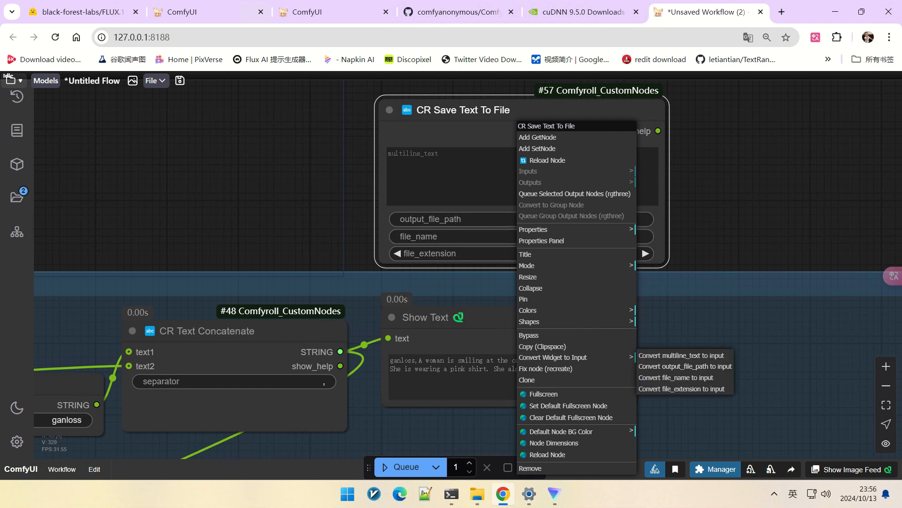
pyautogui.click(677, 355)
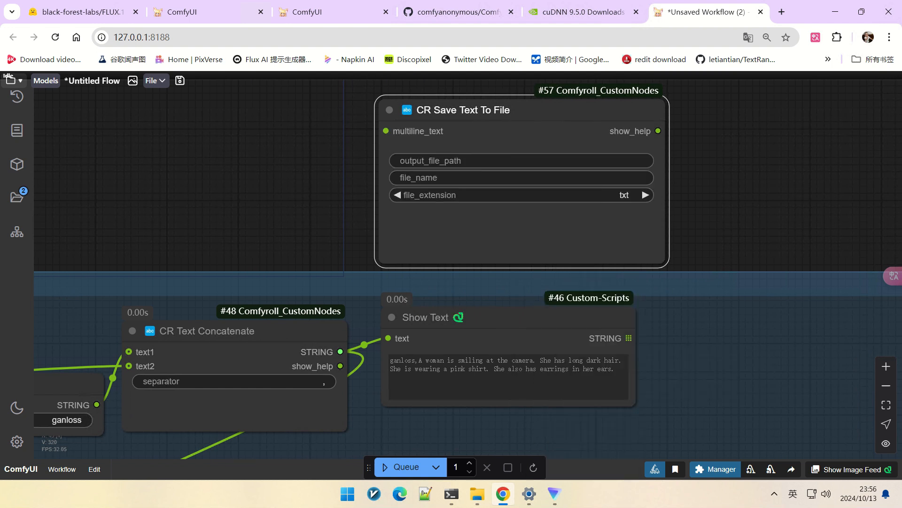
pyautogui.moveTo(339, 352); pyautogui.dragTo(386, 131)
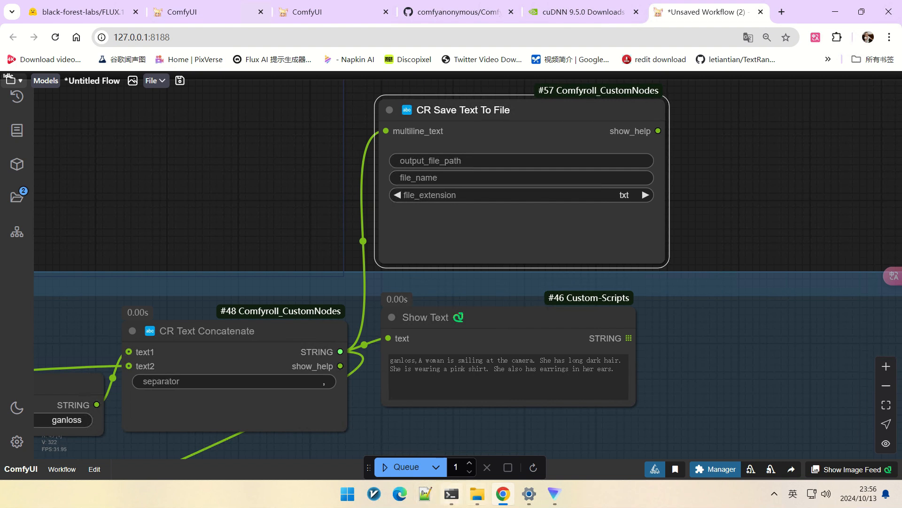
# - Create a folder named traindata1 inside the comfyui_train_data folder in File Explorer and open it
pyautogui.moveTo(477, 494)
pyautogui.click(226, 433)
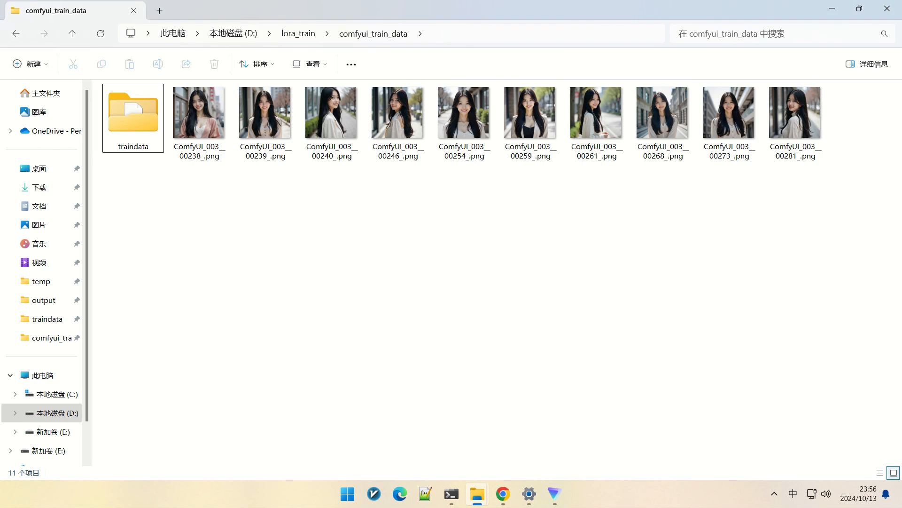
pyautogui.rightClick(279, 217)
pyautogui.moveTo(329, 361)
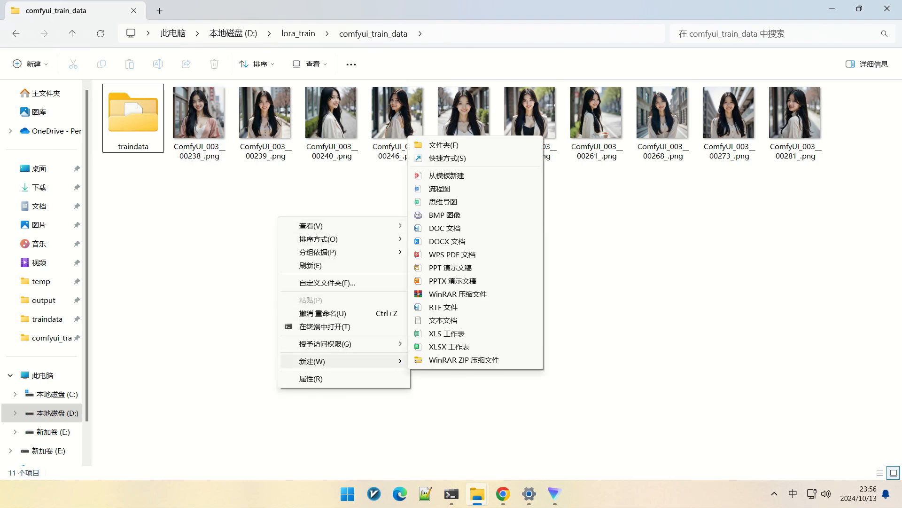
pyautogui.click(444, 145)
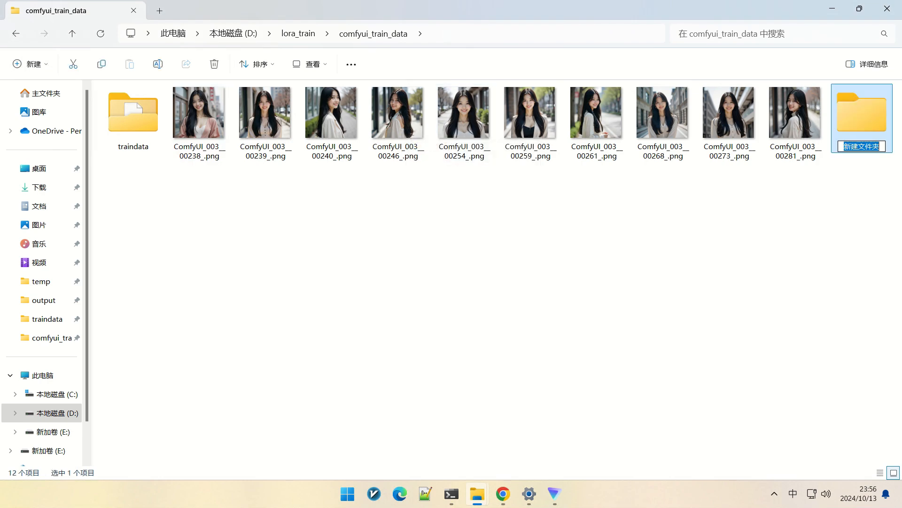
pyautogui.write('traindata')
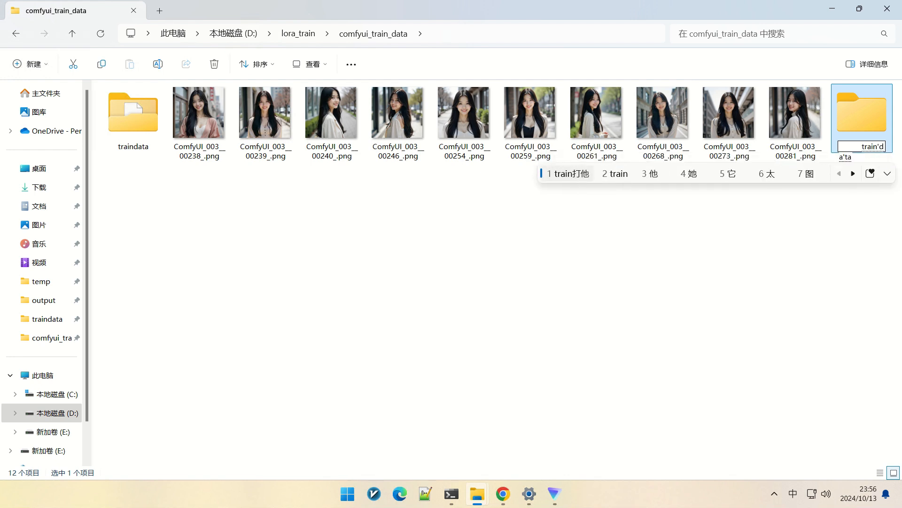
pyautogui.press('Return')
pyautogui.write('1')
pyautogui.press('Return')
pyautogui.press('Return')
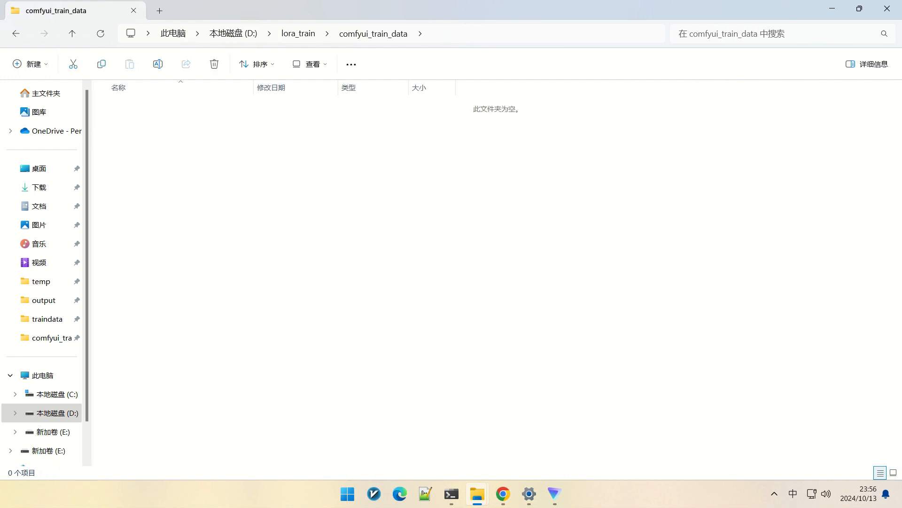
# - Copy the traindata1 folder path and set it as output_file_path on the CR Save Text To File node in ComfyUI
pyautogui.hotkey('alt', 'd')
pyautogui.hotkey('ctrl', 'c')
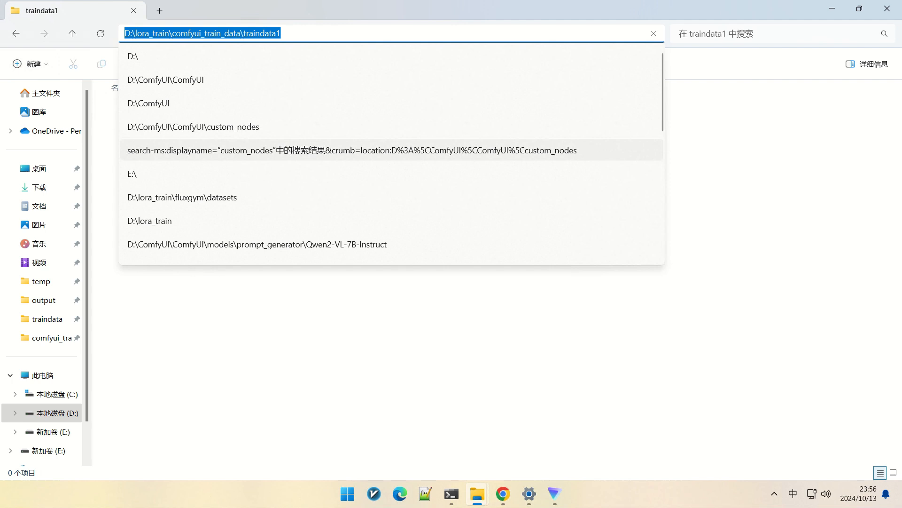
pyautogui.hotkey('alt', 'Tab')
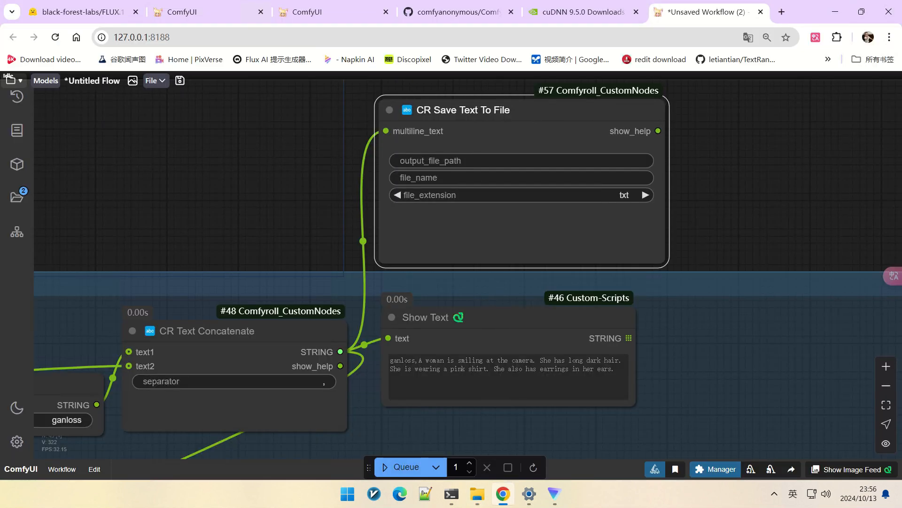
pyautogui.click(423, 160)
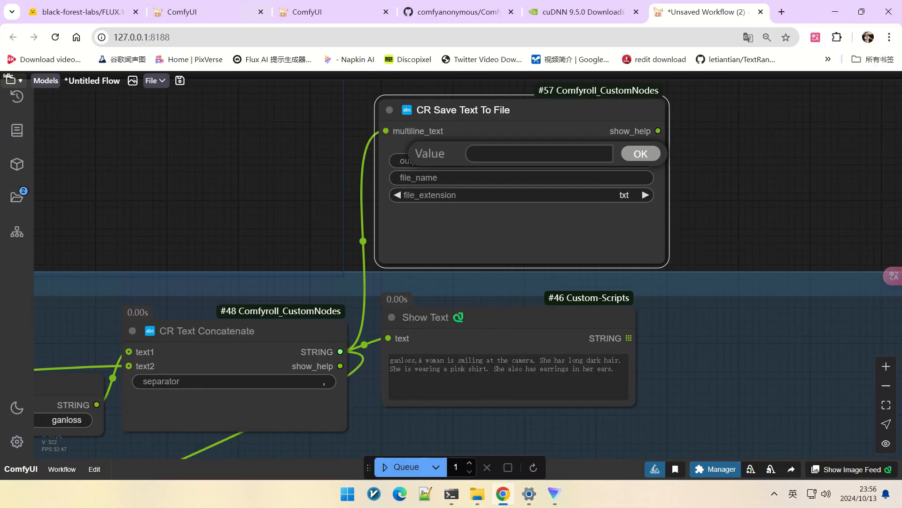
pyautogui.hotkey('ctrl', 'v')
pyautogui.press('Return')
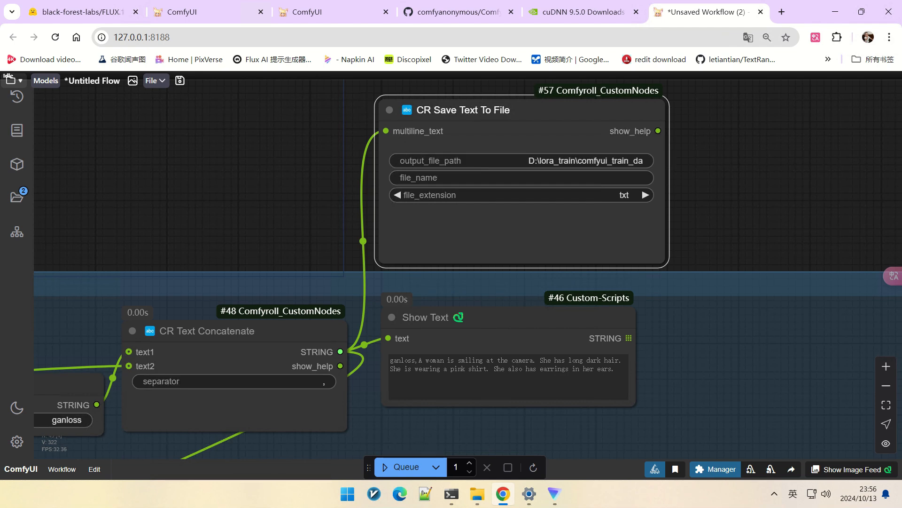
# - Convert file_name on the CR Save Text To File node to an input and feed it from a new Get node set to fileindex
pyautogui.rightClick(507, 114)
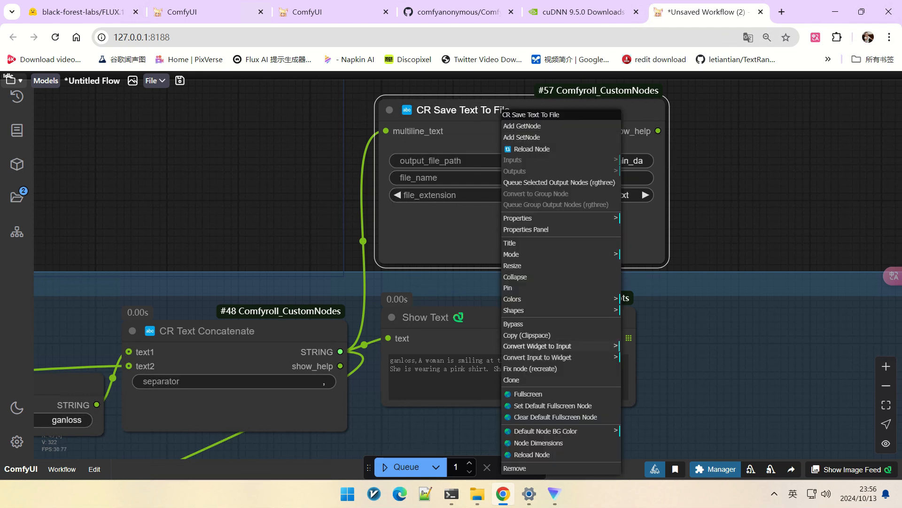
pyautogui.click(537, 346)
pyautogui.click(660, 356)
pyautogui.doubleClick(225, 209)
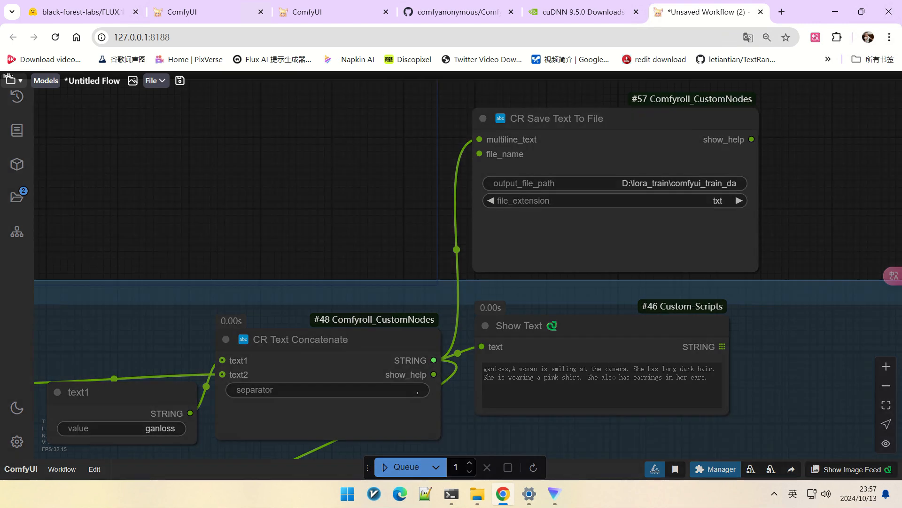
pyautogui.write('ge')
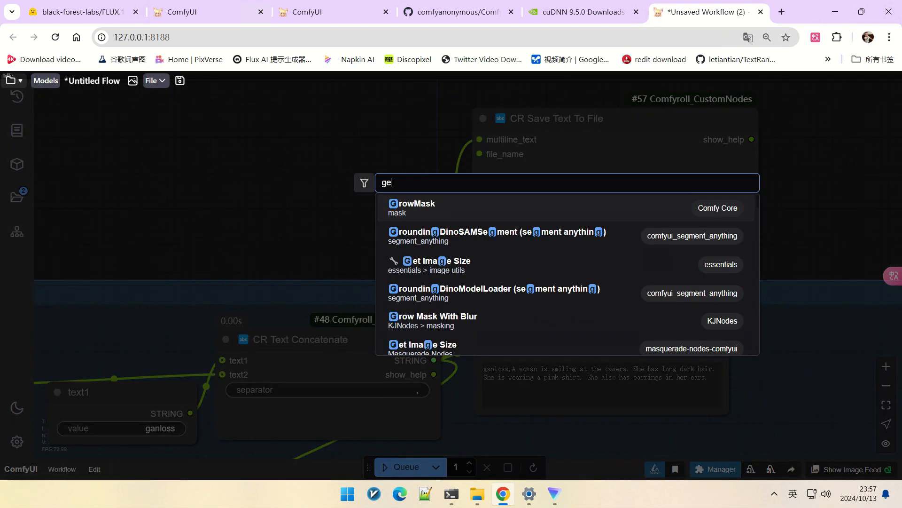
pyautogui.write('t node')
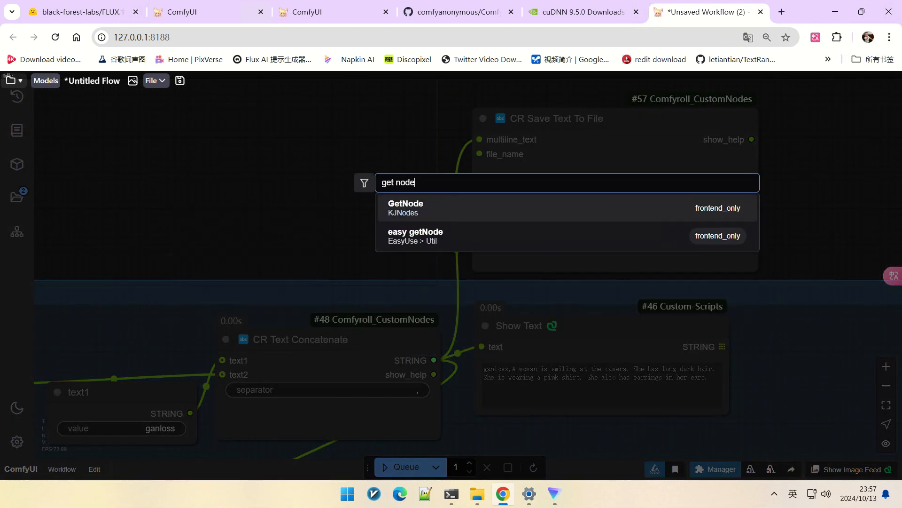
pyautogui.press('Return')
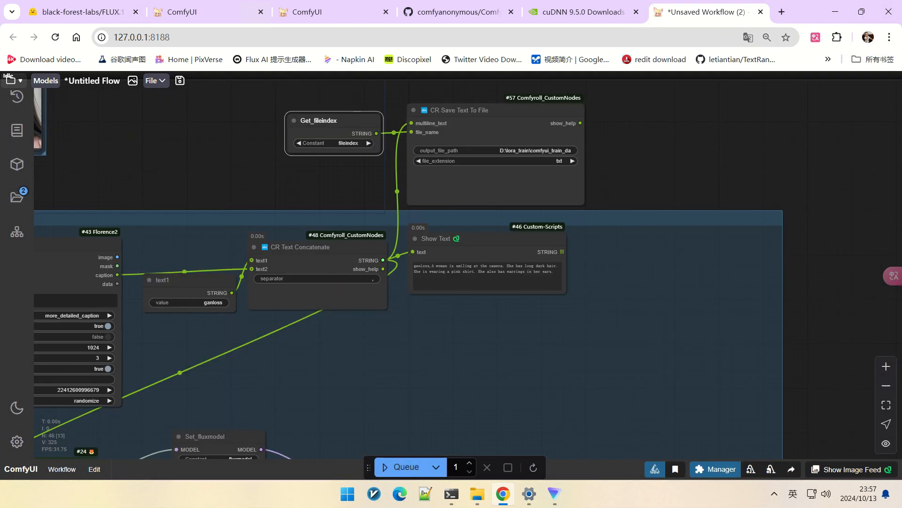
# - Replace the Preview Image node after VAE Decode with a Save Image node fed by the VAE Decode IMAGE output
pyautogui.scroll(-3, 645, 164)
pyautogui.moveTo(645, 164); pyautogui.dragTo(672, 151)
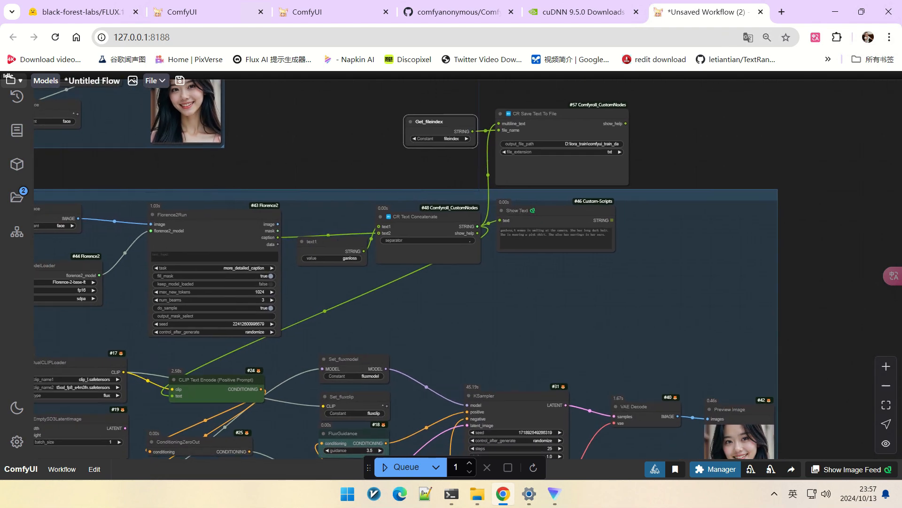
pyautogui.moveTo(801, 454); pyautogui.dragTo(609, 263)
pyautogui.scroll(4, 609, 263)
pyautogui.click(507, 257)
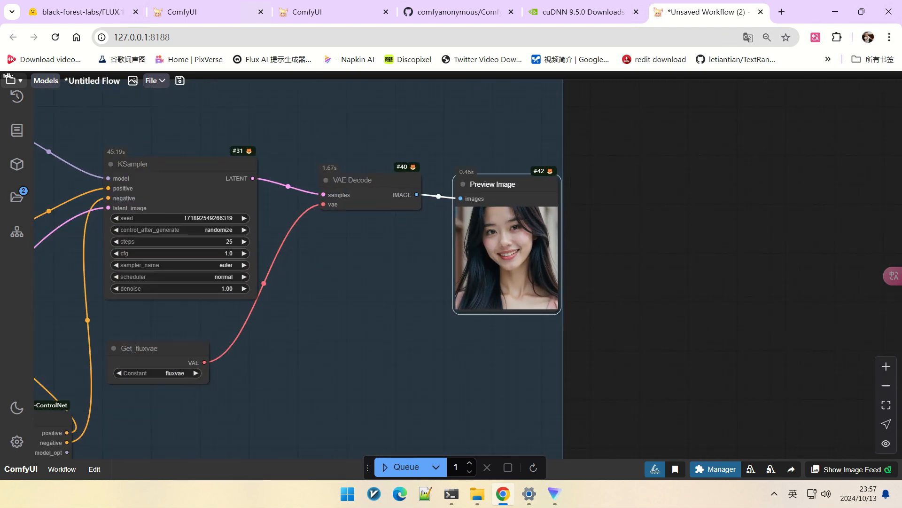
pyautogui.press('Delete')
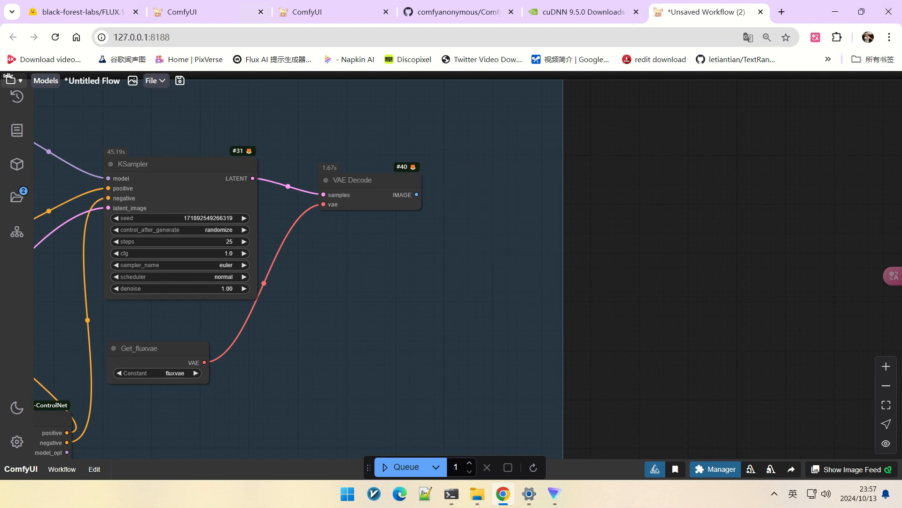
pyautogui.moveTo(416, 194); pyautogui.dragTo(475, 193)
pyautogui.click(500, 260)
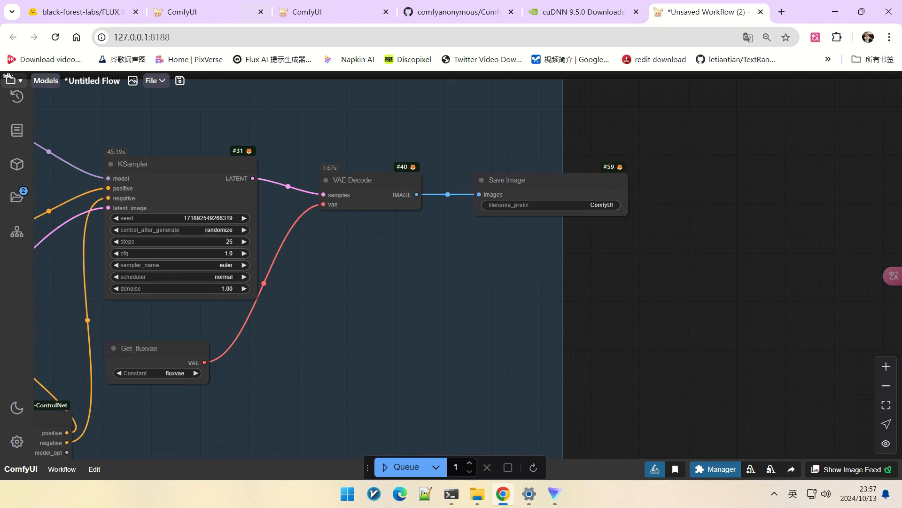
# - Convert filename_prefix on the Save Image node to an input and feed it from a new Get node set to fileindex
pyautogui.moveTo(529, 180); pyautogui.dragTo(576, 186)
pyautogui.rightClick(576, 186)
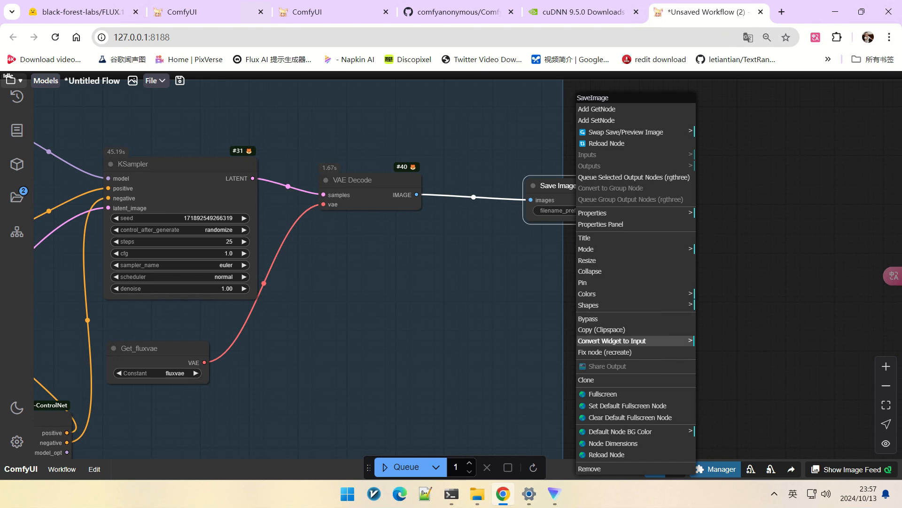
pyautogui.click(611, 340)
pyautogui.click(742, 342)
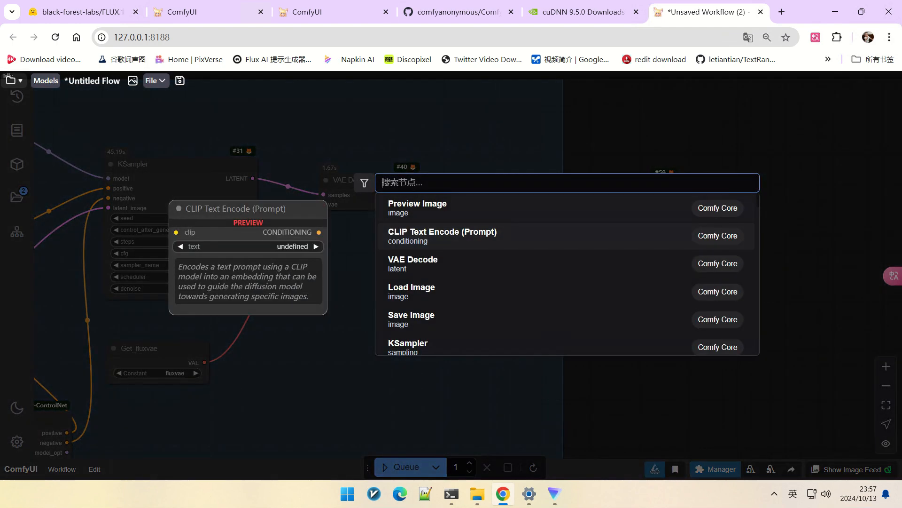
pyautogui.write('get n')
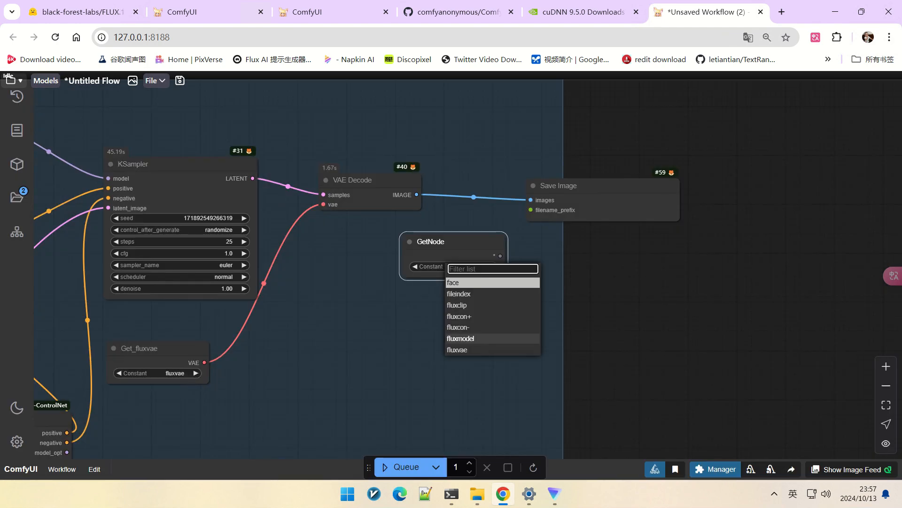
pyautogui.click(459, 293)
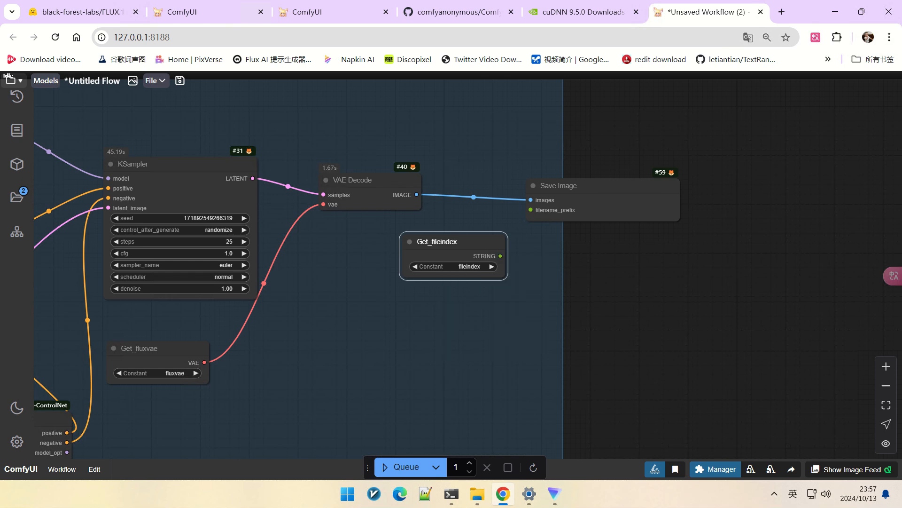
pyautogui.moveTo(437, 243); pyautogui.dragTo(397, 248)
pyautogui.moveTo(462, 262); pyautogui.dragTo(532, 210)
# - Review the workflow from the Save Image node back to the image batch loader, CR Seed and Math Expression nodes
pyautogui.scroll(-4, 820, 192)
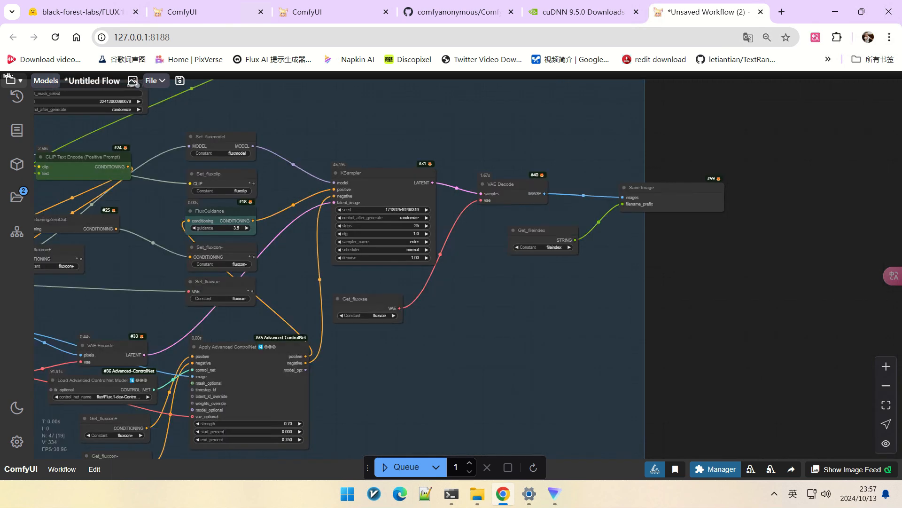
pyautogui.scroll(3, 574, 235)
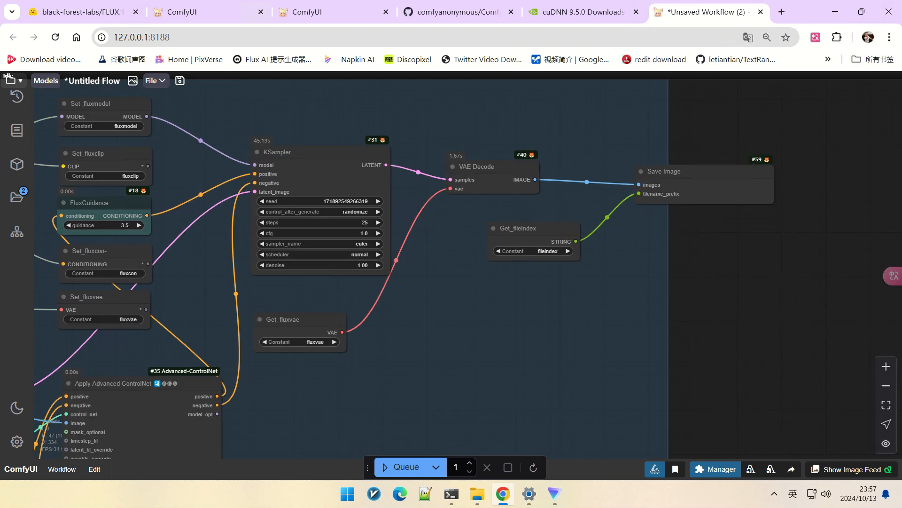
pyautogui.scroll(-8, 752, 271)
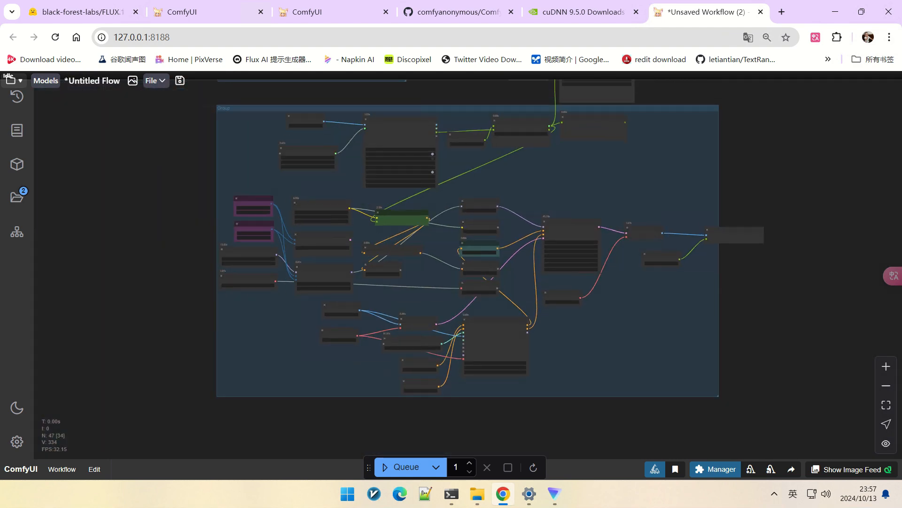
pyautogui.moveTo(165, 188); pyautogui.dragTo(201, 339)
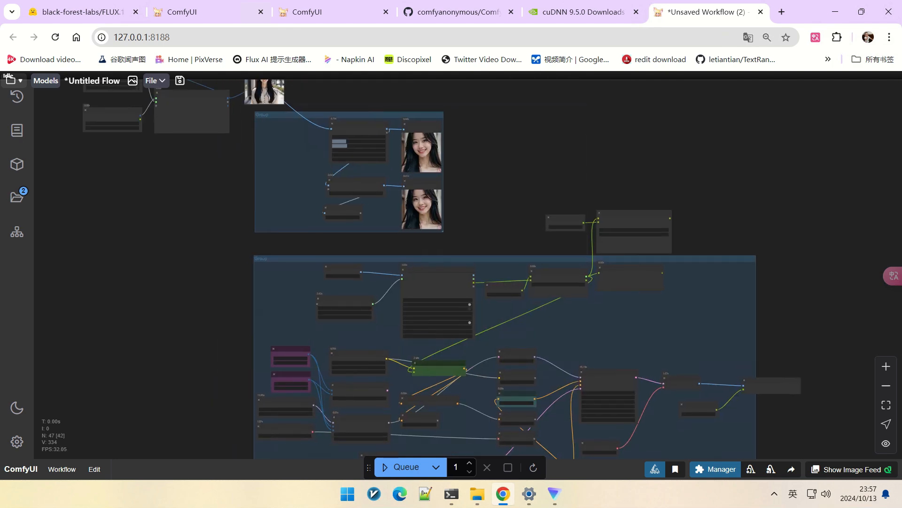
pyautogui.moveTo(144, 127); pyautogui.dragTo(258, 238)
pyautogui.scroll(3, 259, 238)
pyautogui.scroll(10, 258, 236)
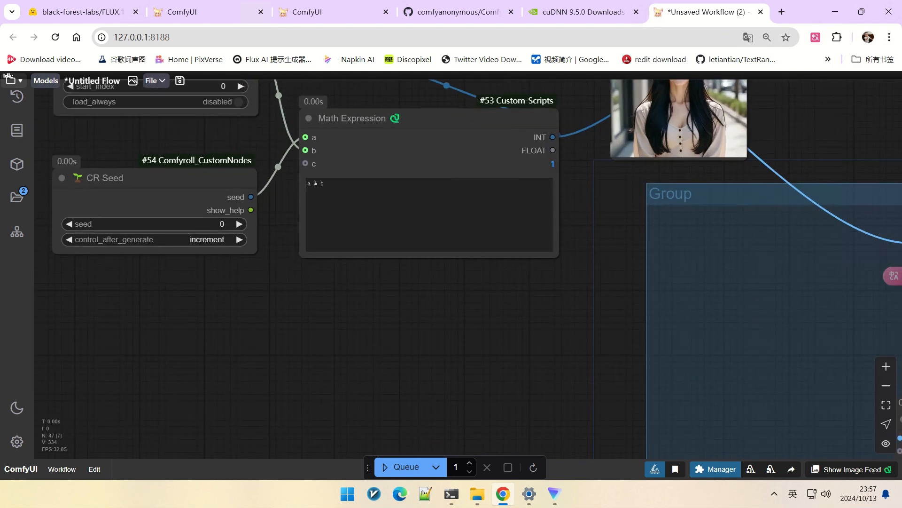
pyautogui.scroll(-6, 310, 293)
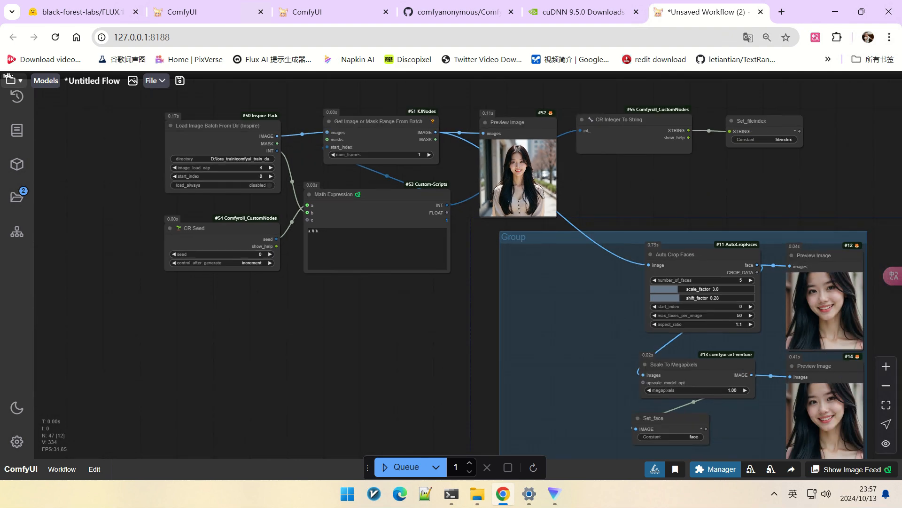
# - Set the queue batch count to 4 and run the workflow
pyautogui.click(457, 466)
pyautogui.click(465, 385)
pyautogui.scroll(-2, 465, 386)
pyautogui.moveTo(465, 386); pyautogui.dragTo(408, 215)
pyautogui.scroll(-4, 441, 219)
pyautogui.scroll(-2, 403, 262)
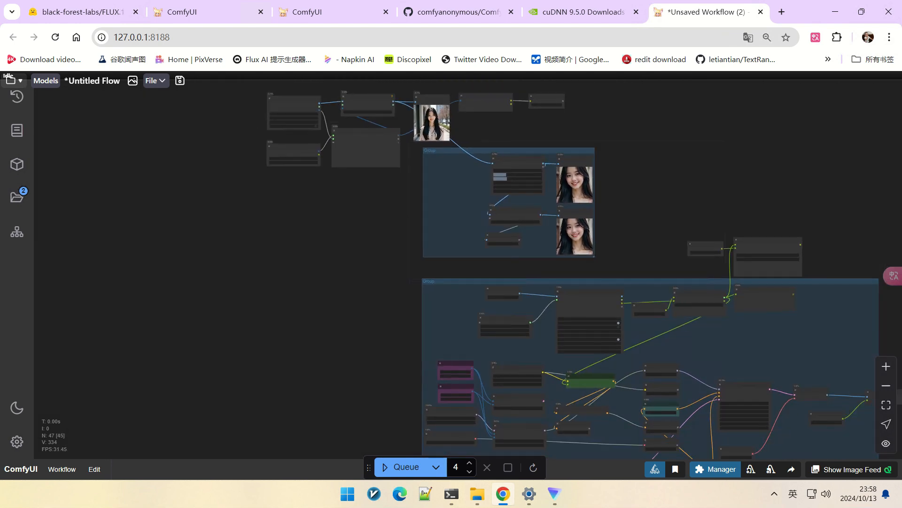
pyautogui.click(403, 467)
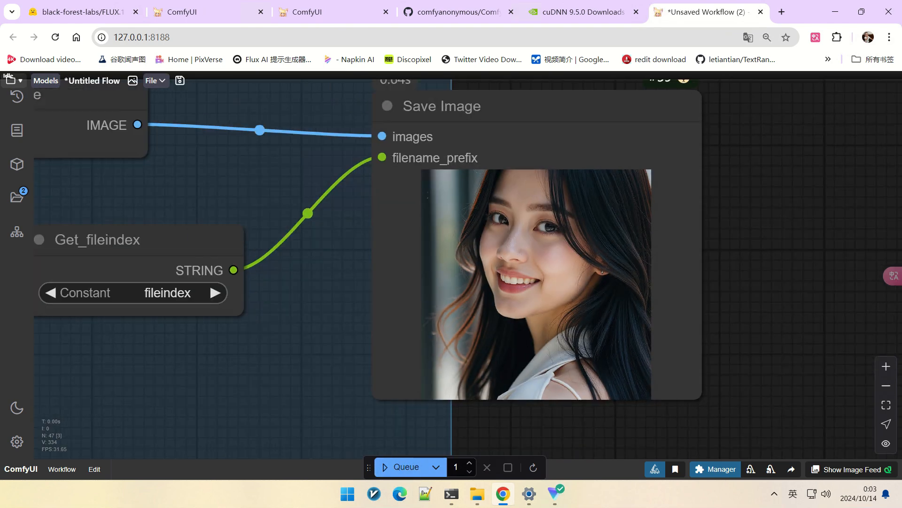
# - Check the saved caption files in the traindata1 folder in File Explorer and read the caption in 0.txt
pyautogui.scroll(-1, 799, 324)
pyautogui.moveTo(477, 494)
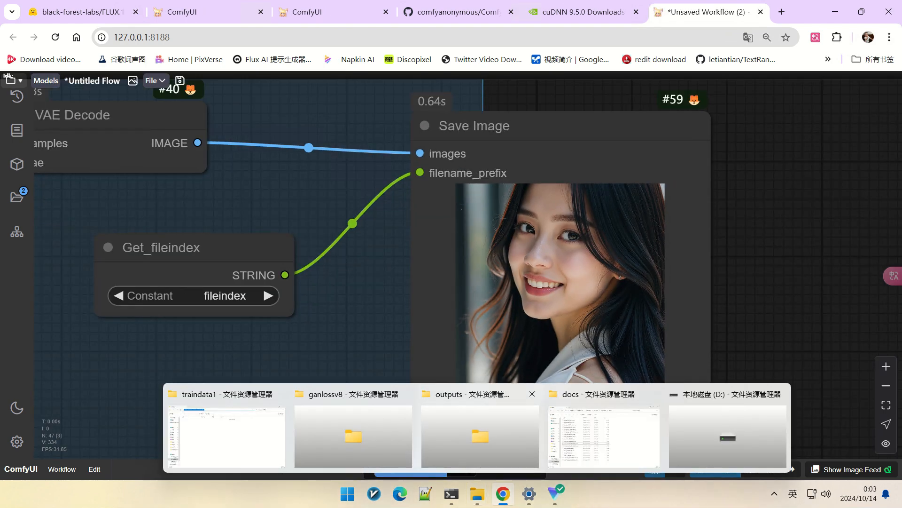
pyautogui.click(226, 432)
pyautogui.doubleClick(124, 106)
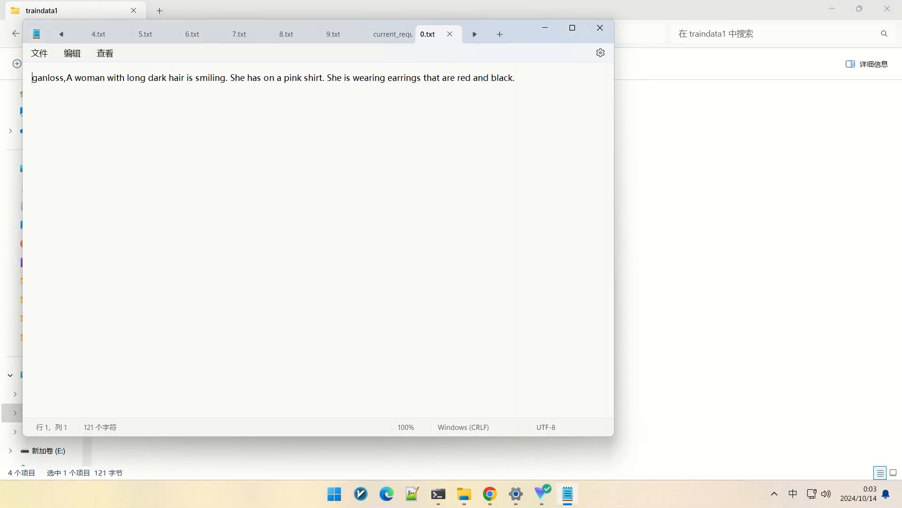
pyautogui.click(600, 28)
pyautogui.click(124, 124)
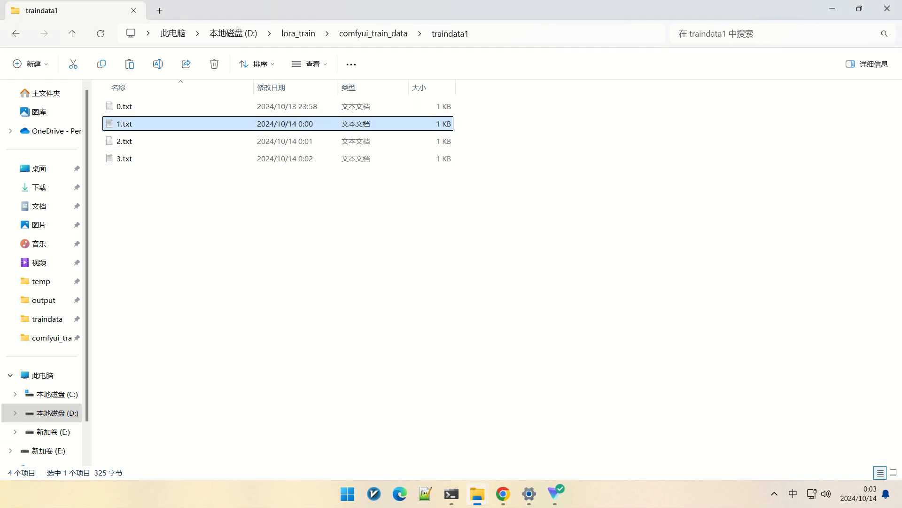
pyautogui.click(124, 141)
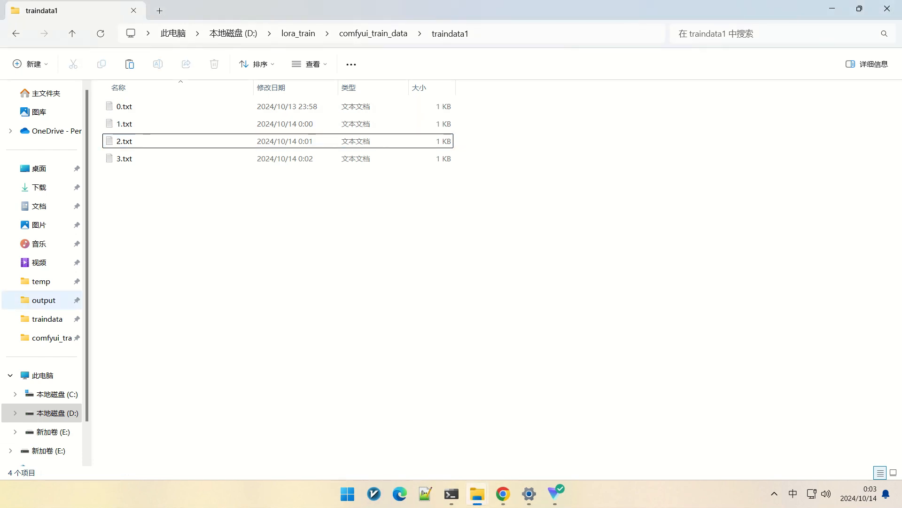
# - Copy the four newest images, 0_00003_.png through 3_00002_.png, from the ComfyUI output folder into traindata1
pyautogui.click(43, 300)
pyautogui.click(132, 117)
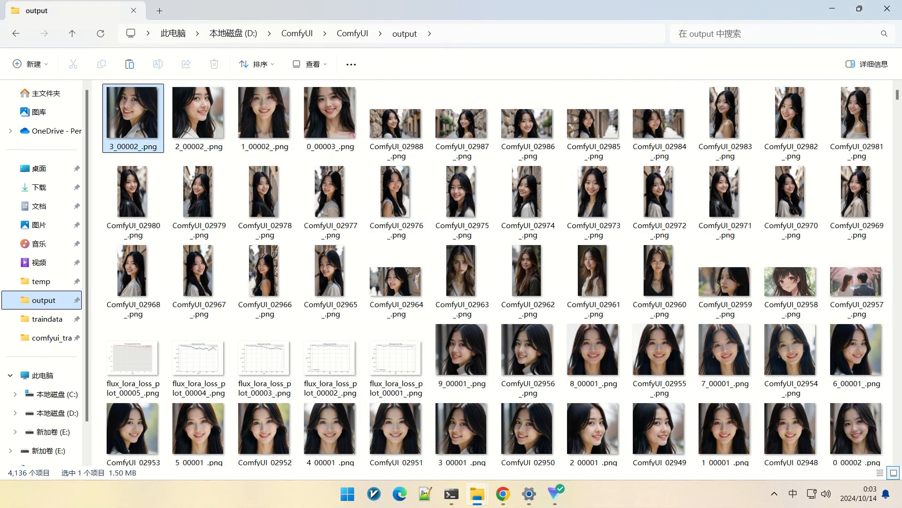
pyautogui.keyDown('shift'); pyautogui.click(330, 117); pyautogui.keyUp('shift')
pyautogui.hotkey('ctrl', 'c')
pyautogui.hotkey('alt', 'Left')
pyautogui.hotkey('ctrl', 'v')
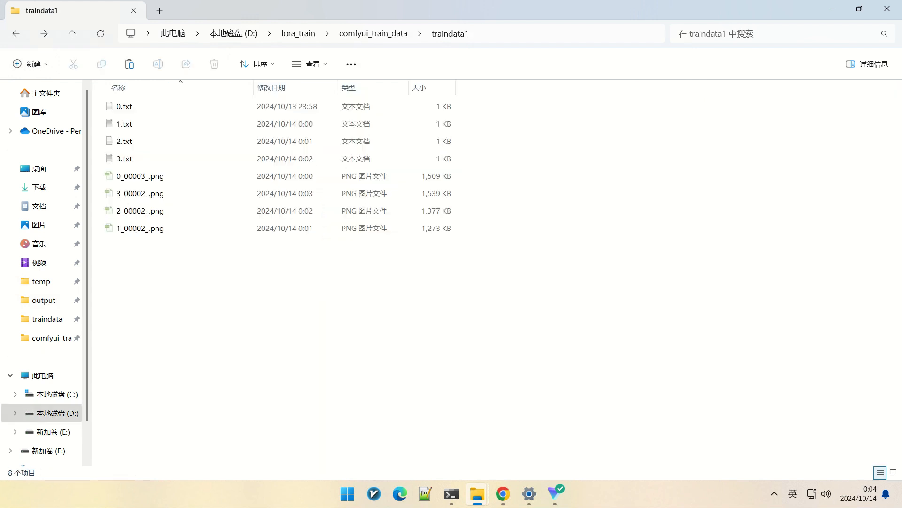
# - Rename 0_00003_.png to 0.png and 3_00002_.png to 3.png in the traindata1 folder
pyautogui.click(140, 176)
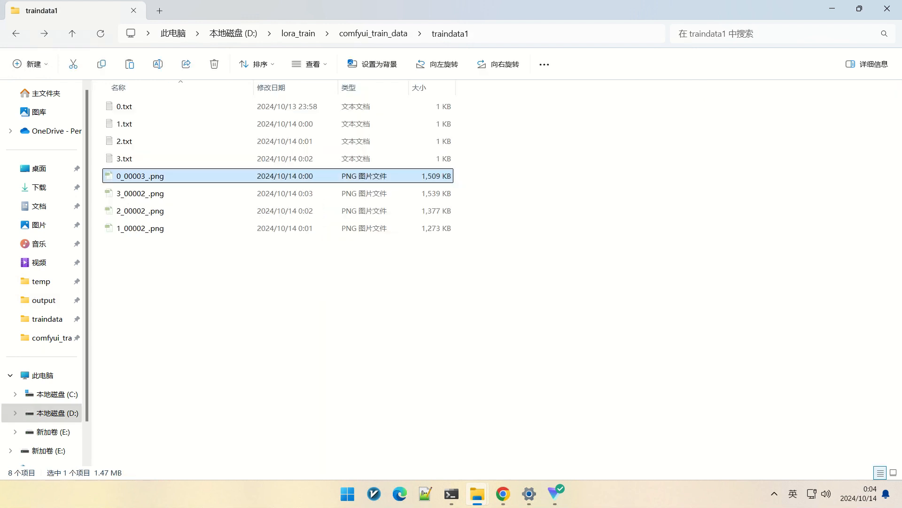
pyautogui.press('F2')
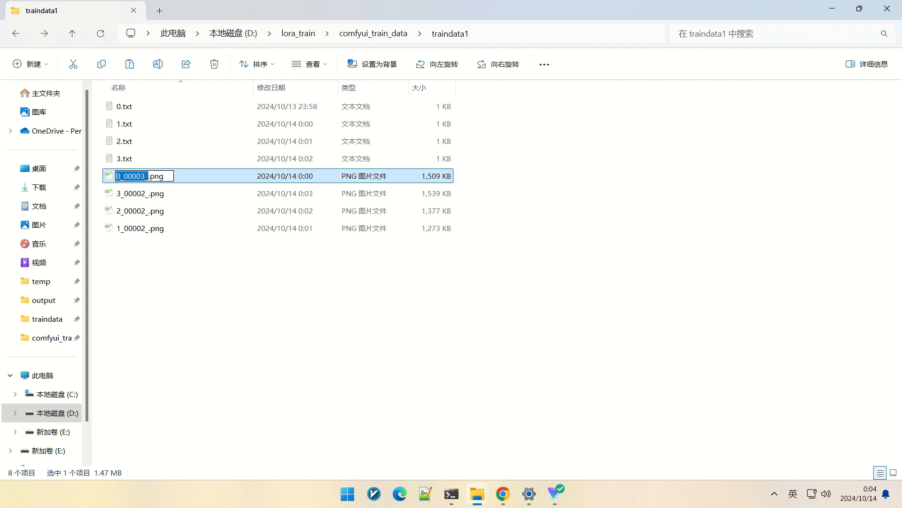
pyautogui.write('0')
pyautogui.press('Tab')
pyautogui.write('3')
pyautogui.press('Tab')
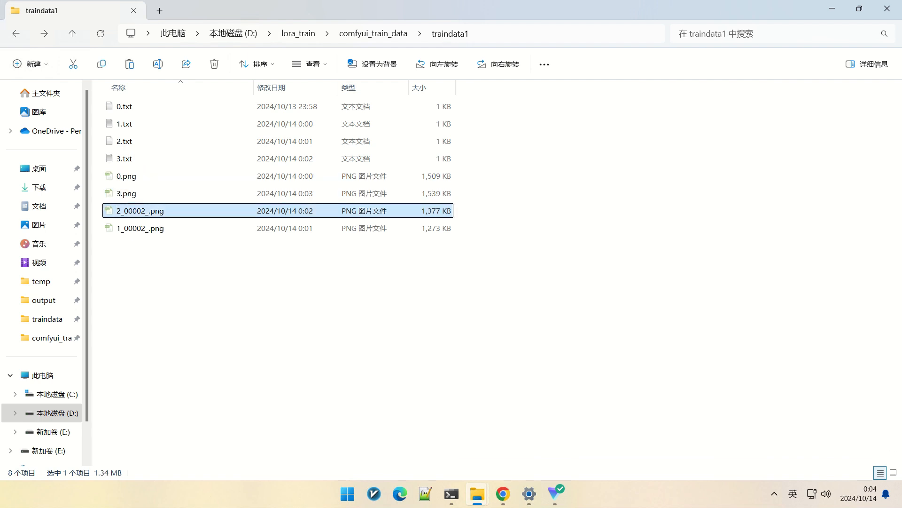
# - Rename 2_00002_.png to 2.png and 1_00002_.png to 1.png, and refresh the folder listing
pyautogui.press('F2')
pyautogui.click(124, 211)
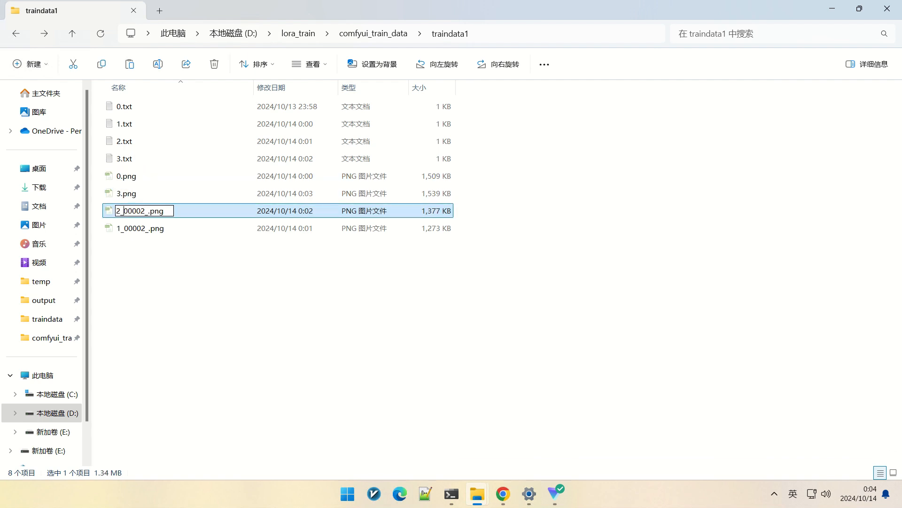
pyautogui.moveTo(120, 210); pyautogui.dragTo(149, 211)
pyautogui.press('BackSpace')
pyautogui.press('Tab')
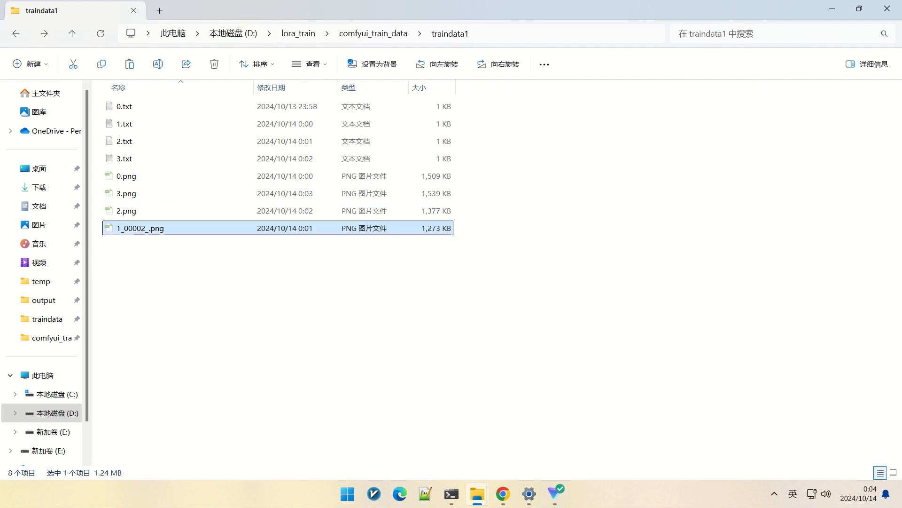
pyautogui.moveTo(117, 228); pyautogui.dragTo(148, 228)
pyautogui.click(123, 228)
pyautogui.press('BackSpace')
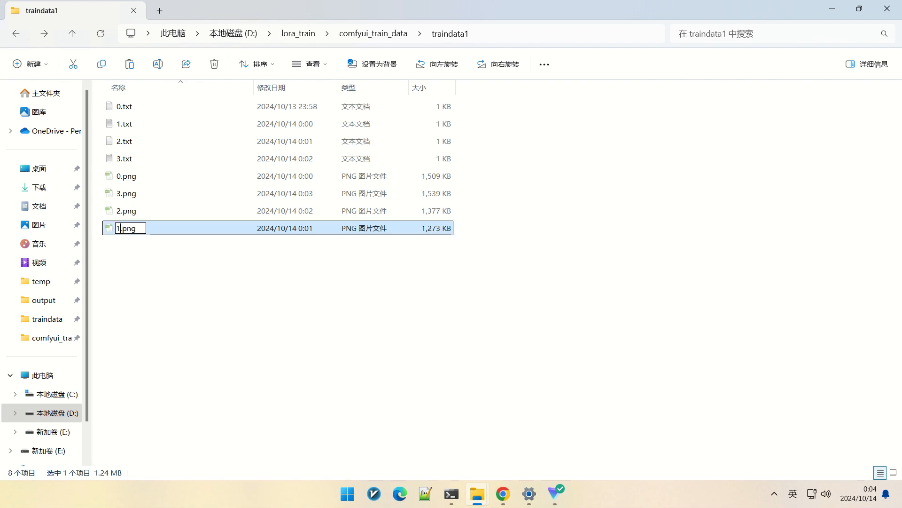
pyautogui.press('Return')
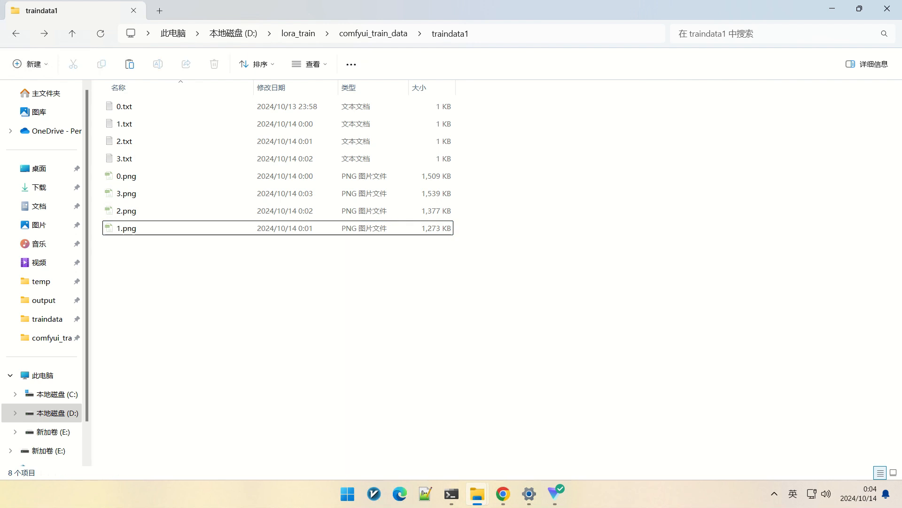
pyautogui.rightClick(288, 283)
pyautogui.click(325, 331)
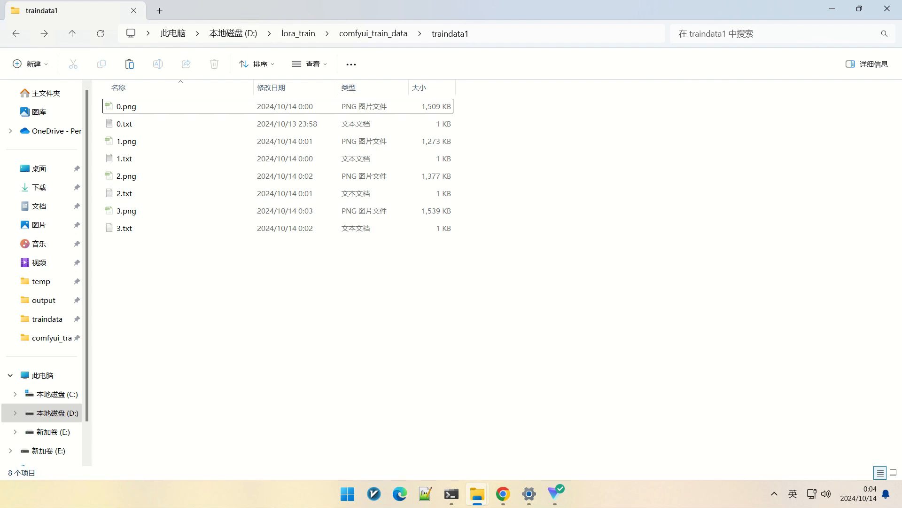
# - Switch to ComfyUI and load the workflow flux_lora_train_example01.json from custom_nodes\ComfyUI-FluxTrainer\examples
pyautogui.hotkey('alt', 'Tab')
pyautogui.moveTo(733, 353); pyautogui.dragTo(766, 329)
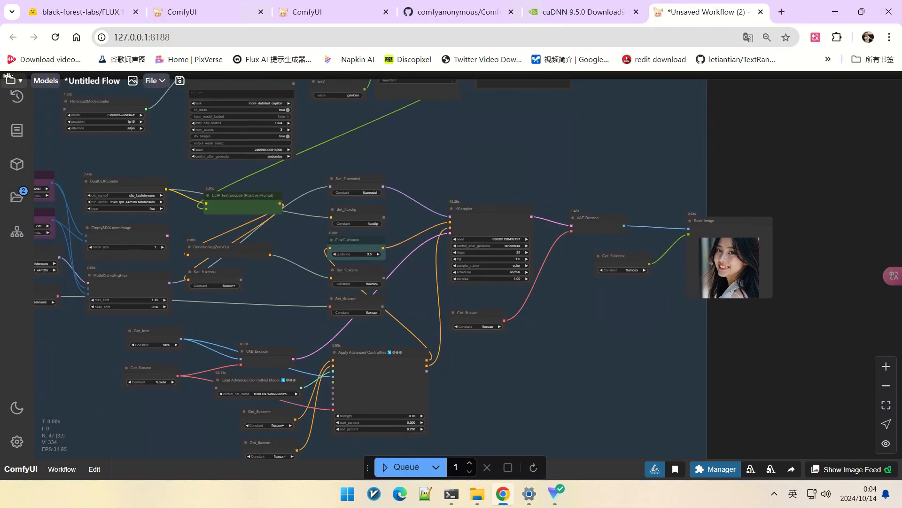
pyautogui.scroll(-4, 767, 329)
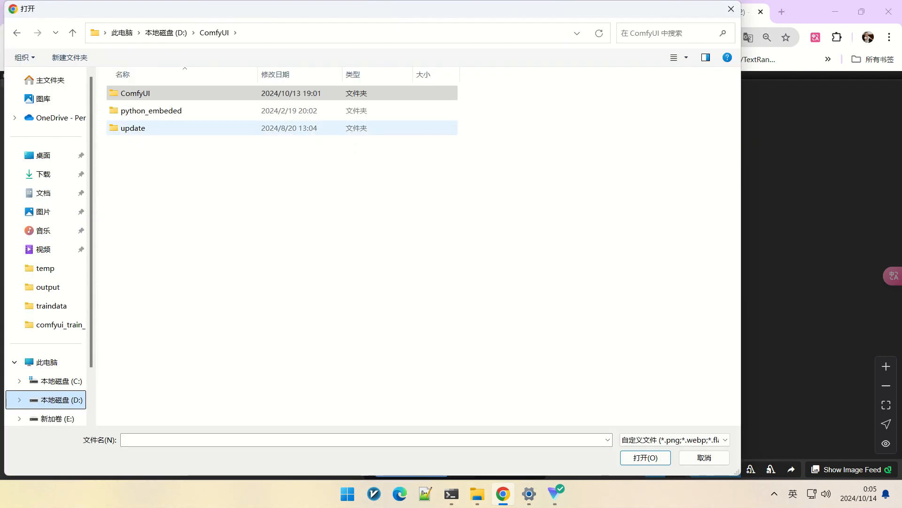
pyautogui.doubleClick(141, 93)
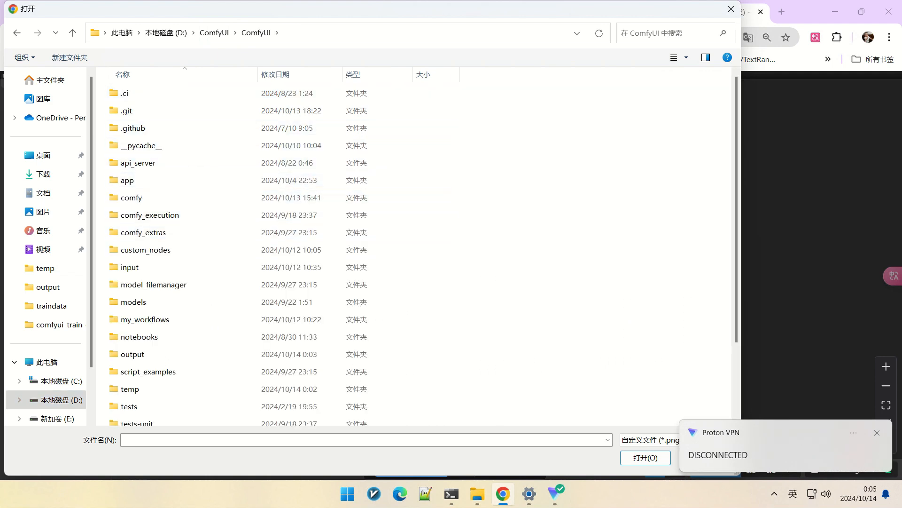
pyautogui.scroll(-1, 282, 208)
pyautogui.doubleClick(282, 209)
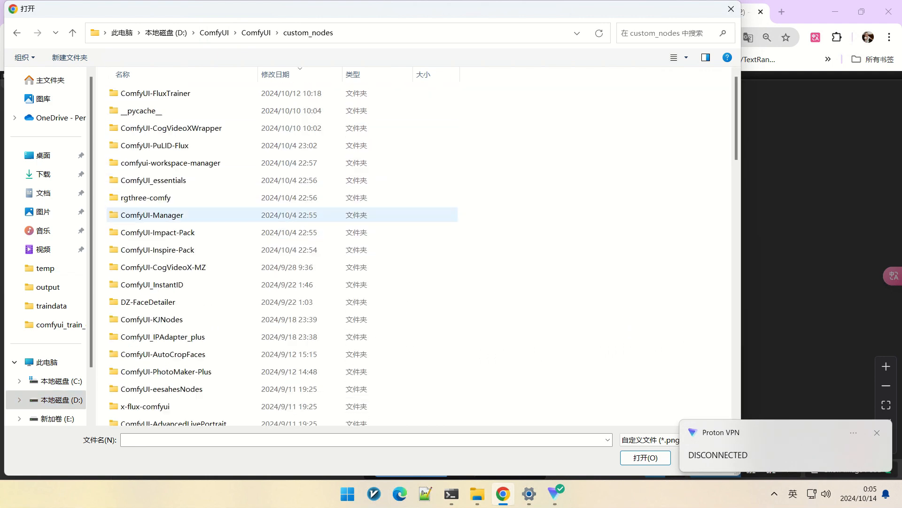
pyautogui.doubleClick(156, 93)
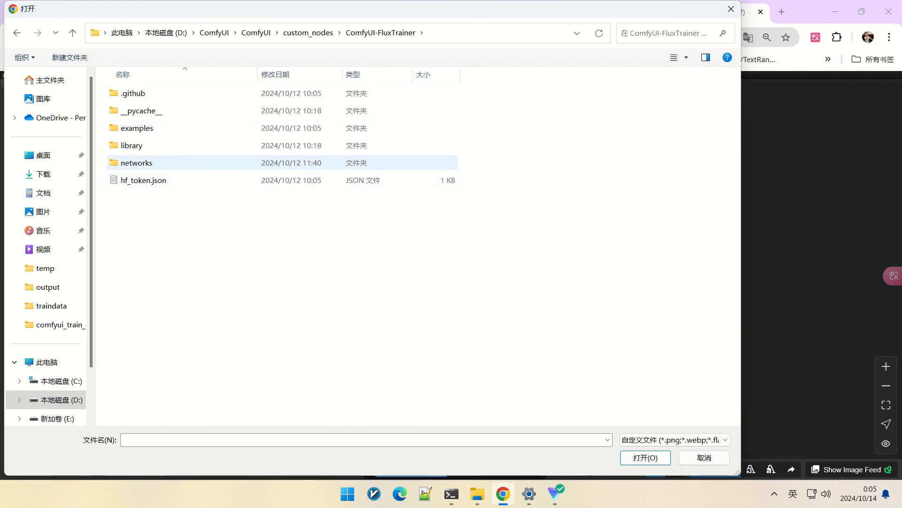
pyautogui.click(137, 128)
pyautogui.doubleClick(137, 128)
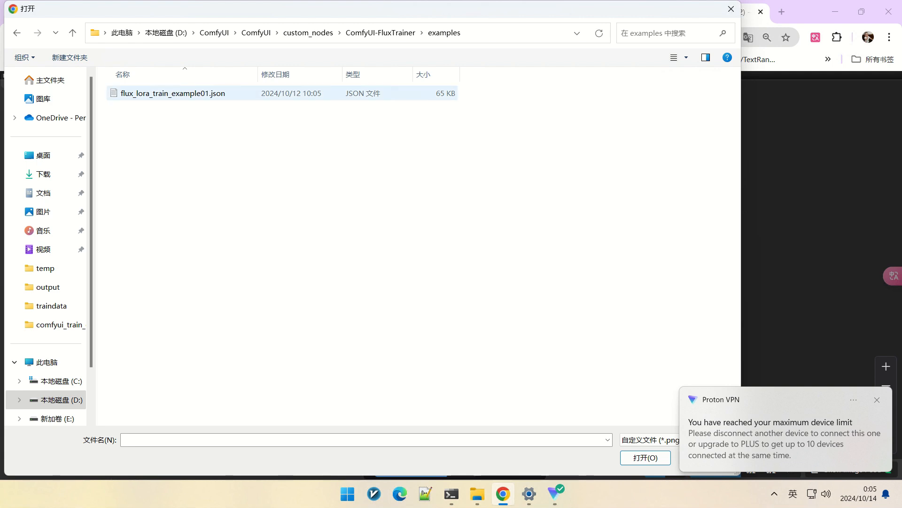
pyautogui.click(173, 93)
pyautogui.click(645, 457)
# - Examine the training workflow's dataset group: the TrainDatasetGeneralConfig node and the three chained TrainDatasetAdd nodes
pyautogui.scroll(-5, 507, 329)
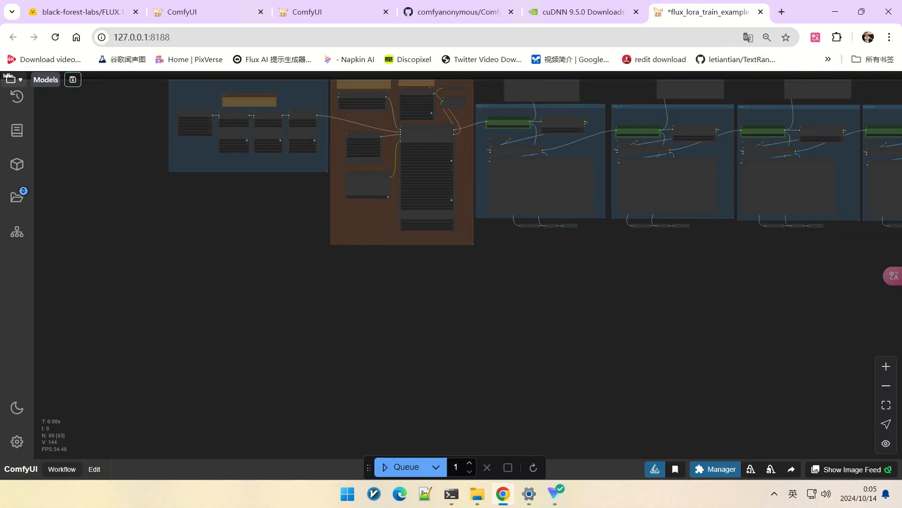
pyautogui.moveTo(508, 329); pyautogui.dragTo(362, 384)
pyautogui.scroll(5, 156, 255)
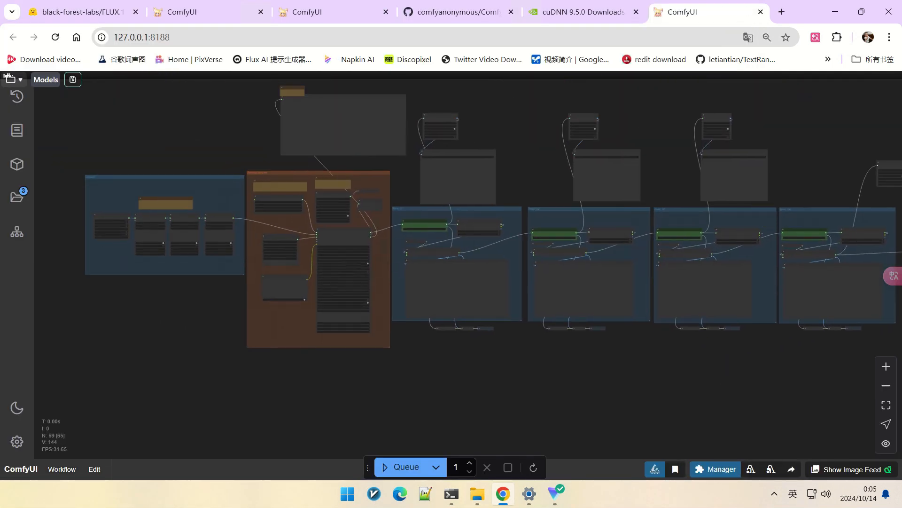
pyautogui.moveTo(101, 225); pyautogui.dragTo(155, 242)
pyautogui.scroll(3, 155, 241)
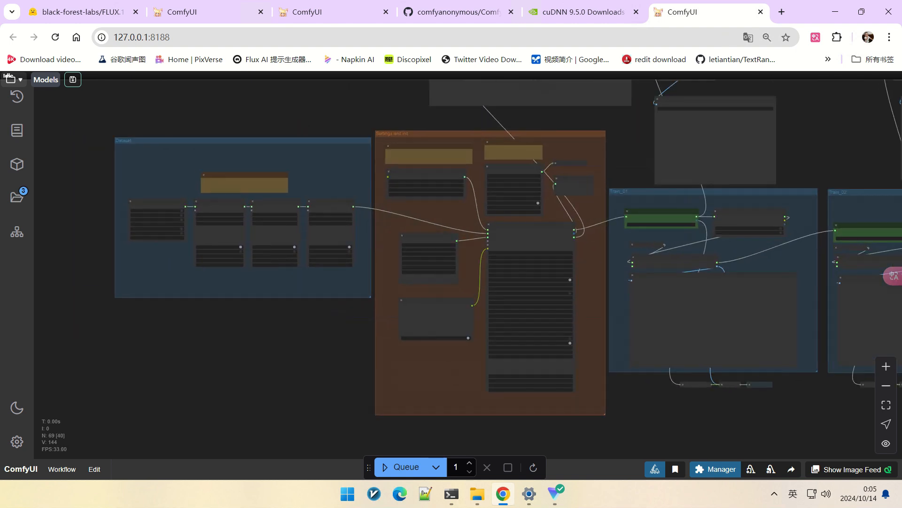
pyautogui.scroll(9, 95, 221)
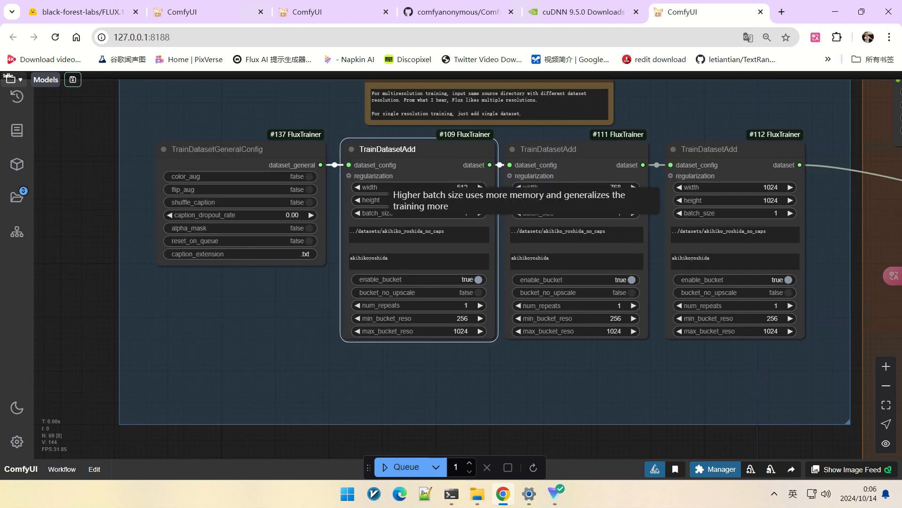
pyautogui.click(548, 149)
pyautogui.click(709, 149)
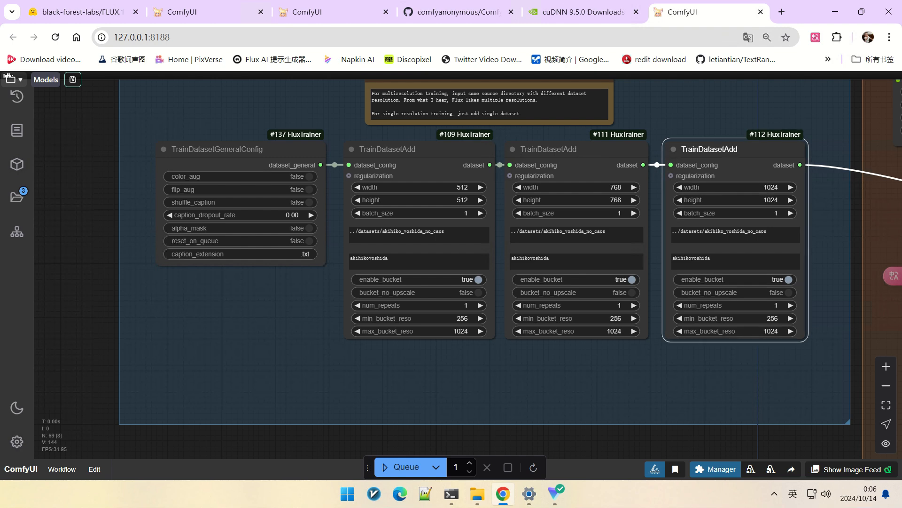
pyautogui.moveTo(708, 113); pyautogui.dragTo(687, 149)
pyautogui.click(217, 185)
pyautogui.scroll(1, 284, 242)
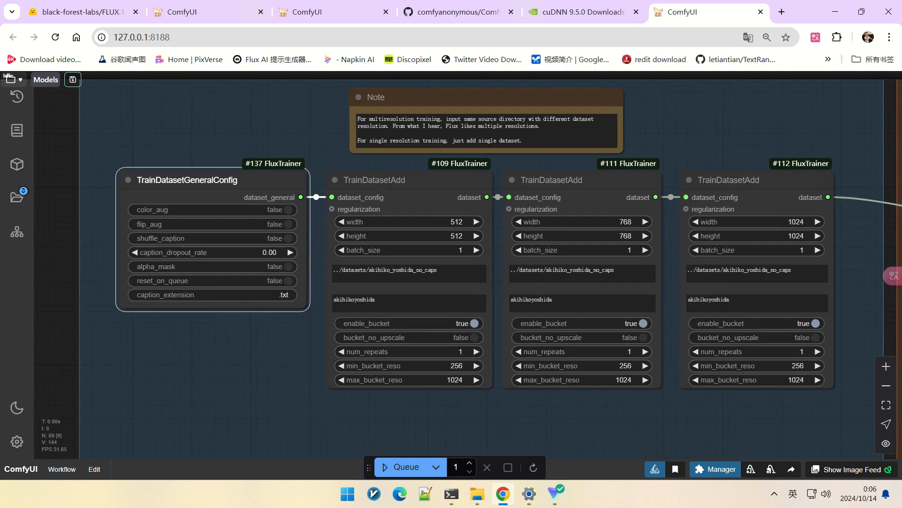
pyautogui.scroll(2, 286, 235)
pyautogui.click(434, 167)
pyautogui.click(645, 167)
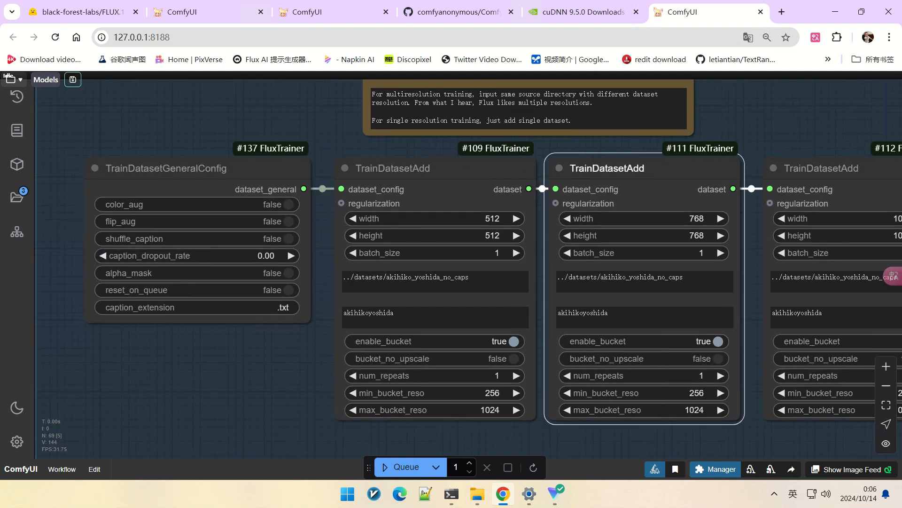
pyautogui.scroll(-1, 773, 141)
pyautogui.moveTo(774, 141); pyautogui.dragTo(680, 146)
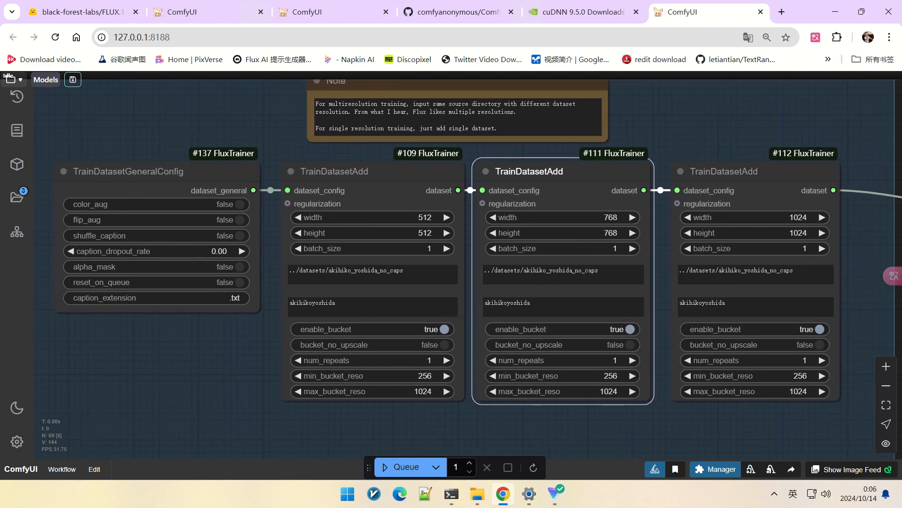
pyautogui.click(372, 171)
pyautogui.click(563, 171)
pyautogui.click(754, 172)
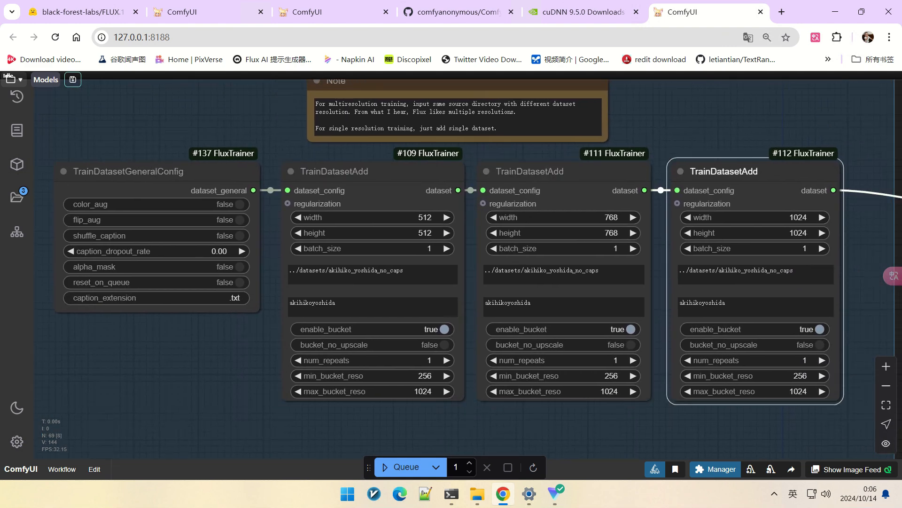
# - Delete the 768 and 1024 resolution TrainDatasetAdd nodes, keeping only the 512 one
pyautogui.click(563, 171)
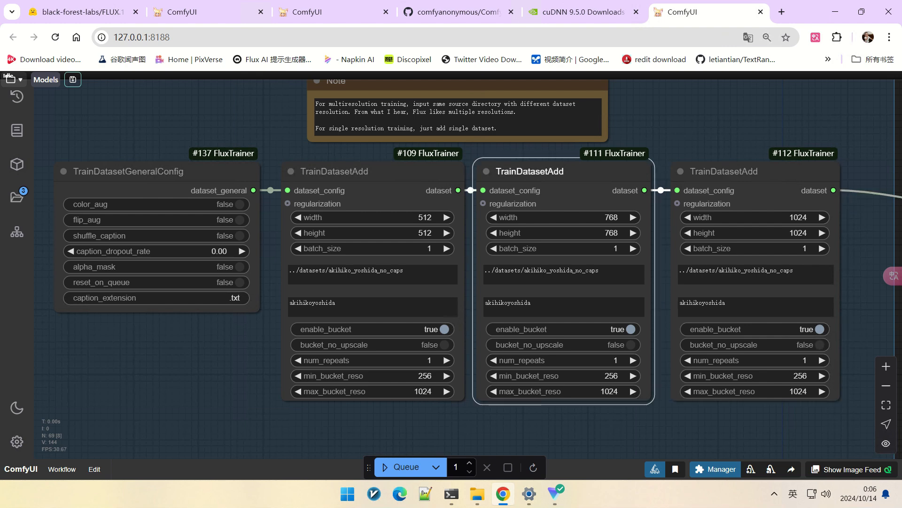
pyautogui.press('Delete')
pyautogui.click(755, 171)
pyautogui.press('Delete')
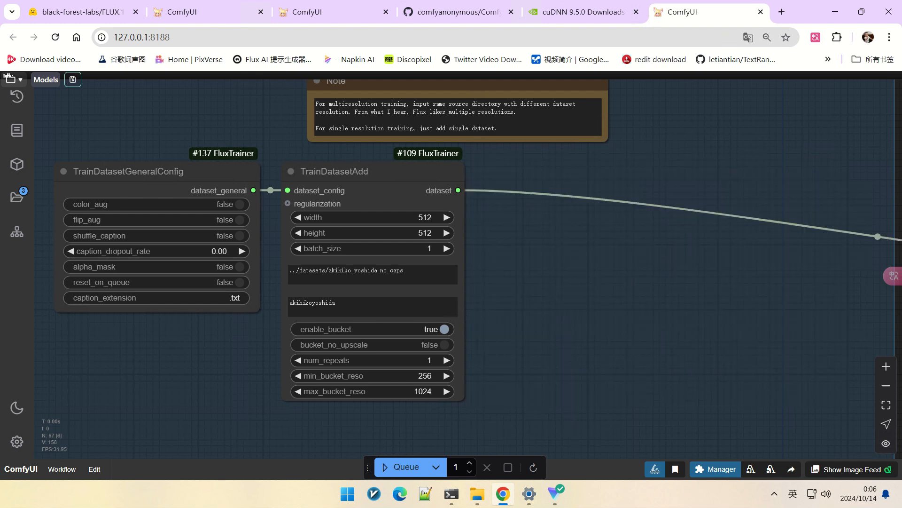
# - In the TrainDatasetAdd node, set the dataset path to D:\lora_train\comfyui_train_data\traindata1 and the trigger word below it to ganloss
pyautogui.scroll(3, 323, 393)
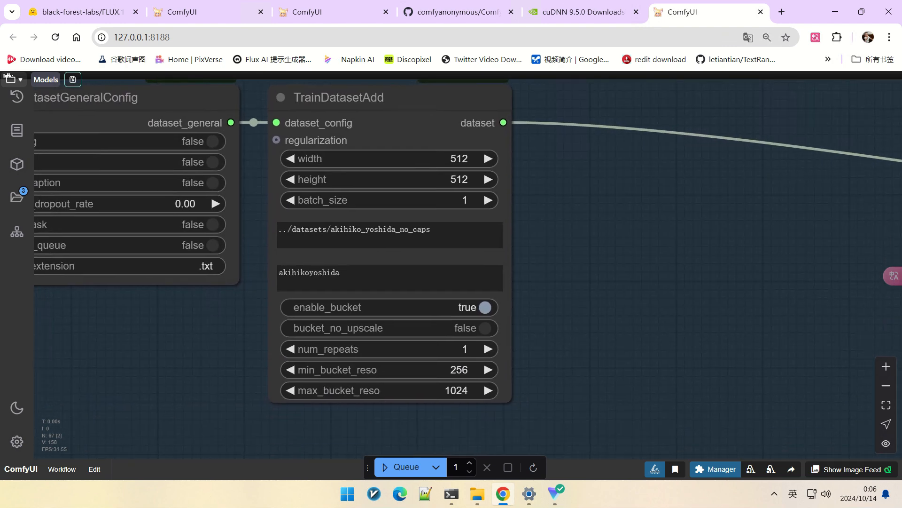
pyautogui.moveTo(477, 494)
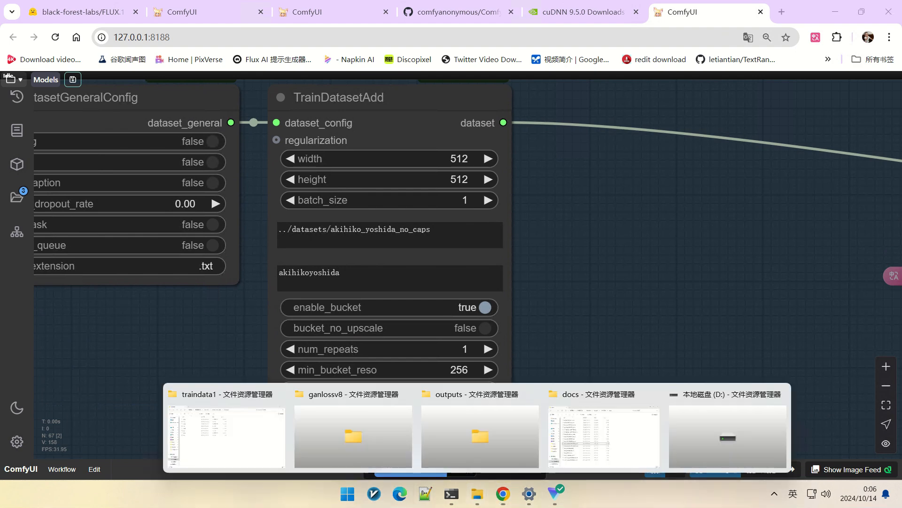
pyautogui.click(225, 430)
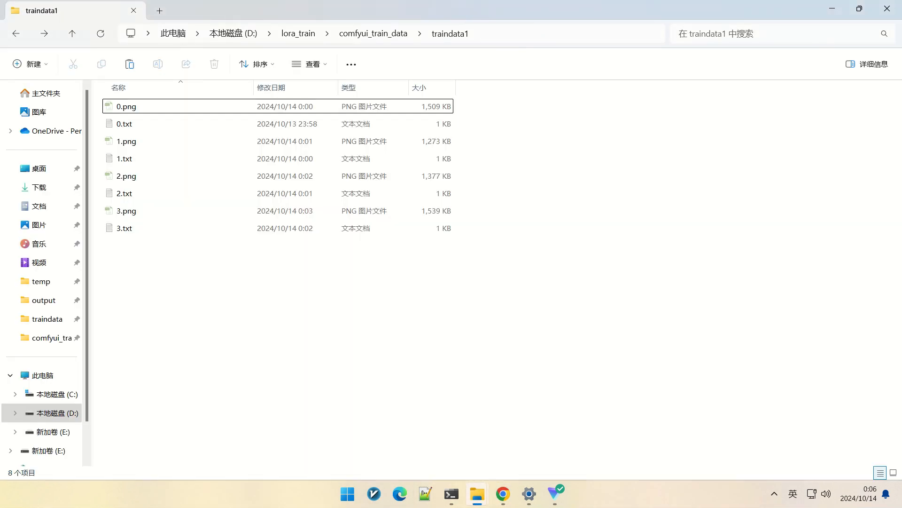
pyautogui.click(376, 33)
pyautogui.hotkey('ctrl', 'c')
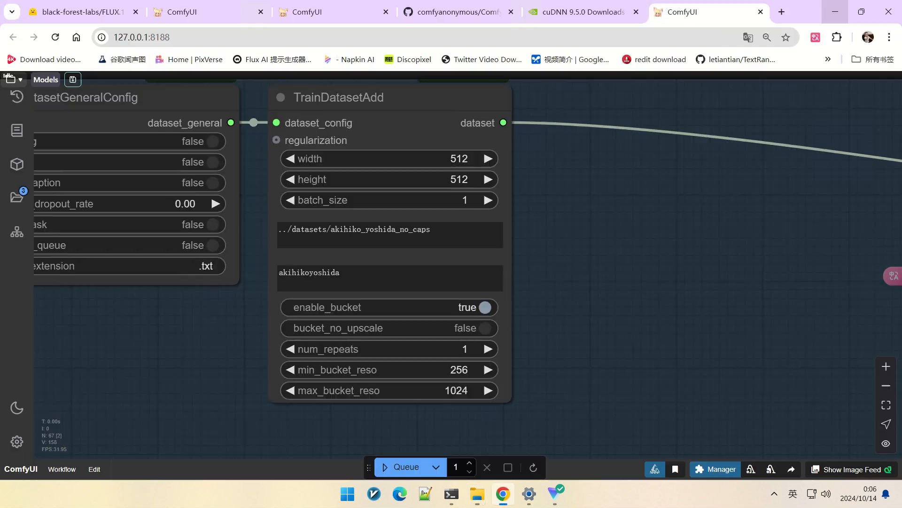
pyautogui.hotkey('alt', 'Tab')
pyautogui.click(431, 229)
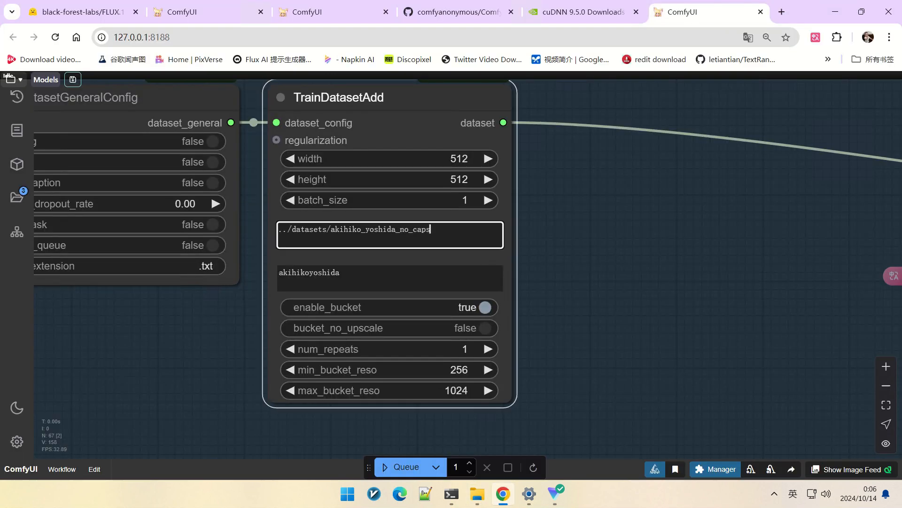
pyautogui.hotkey('ctrl', 'a')
pyautogui.hotkey('ctrl', 'v')
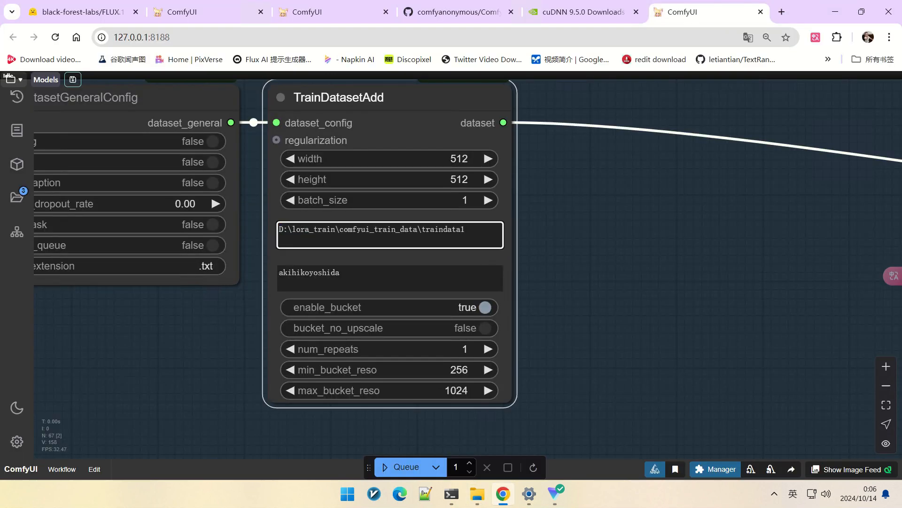
pyautogui.press('Tab')
pyautogui.write('ganloss')
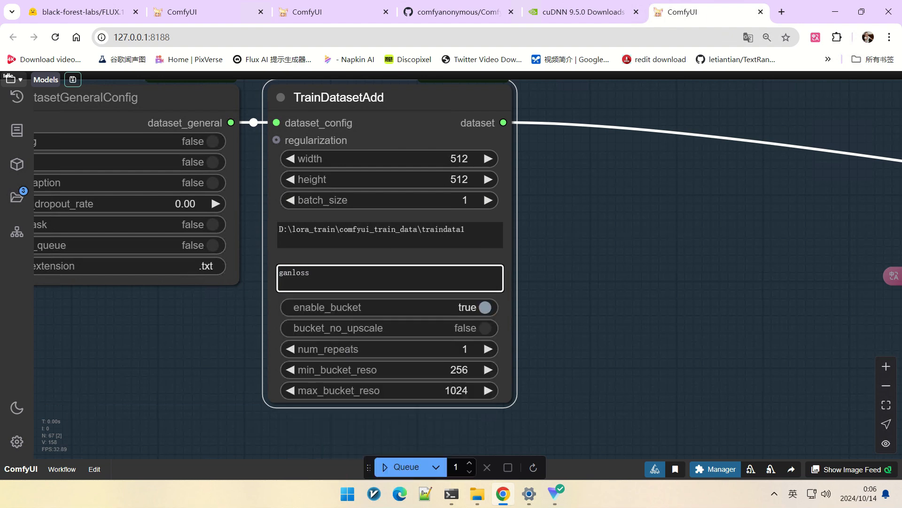
# - In the FluxTrain ModelSelect node of the Settings and Init group, choose flux1-dev-fp8.safetensors as the transformer
pyautogui.scroll(-5, 357, 263)
pyautogui.scroll(-3, 472, 273)
pyautogui.moveTo(711, 225); pyautogui.dragTo(453, 211)
pyautogui.scroll(4, 454, 212)
pyautogui.scroll(-4, 453, 190)
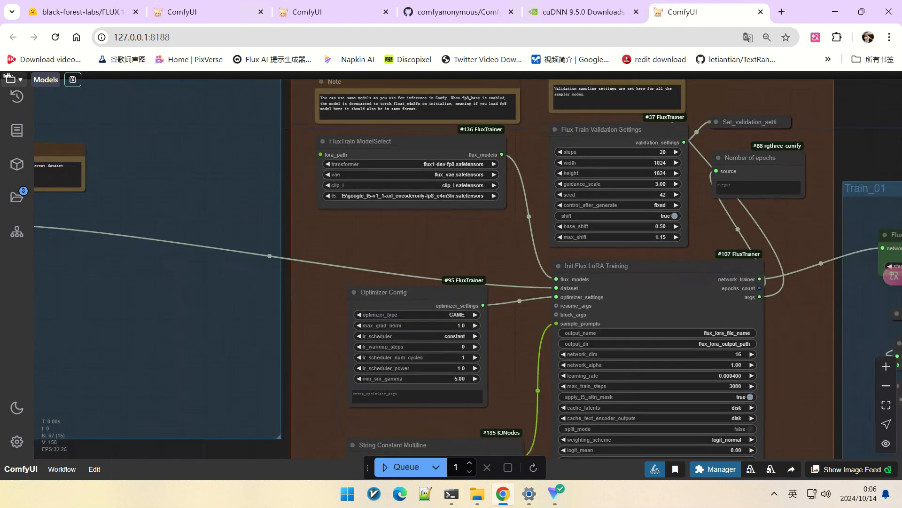
pyautogui.scroll(-2, 617, 235)
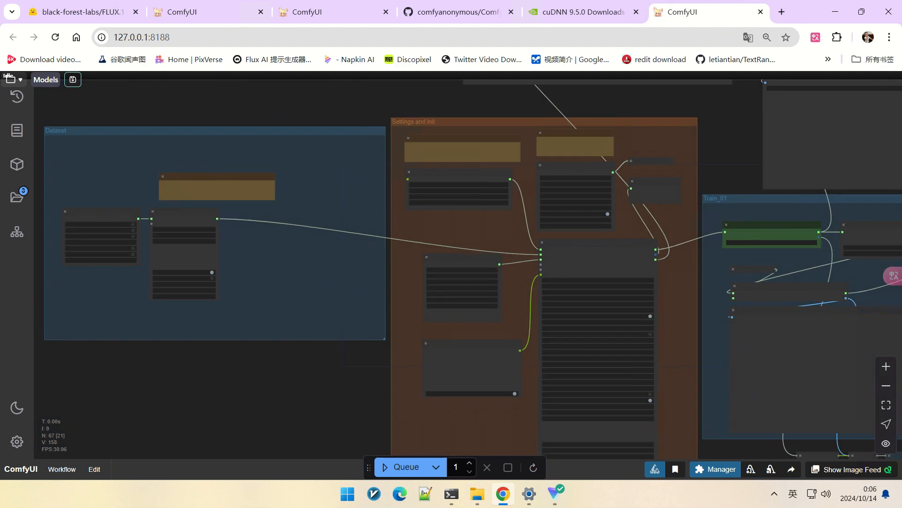
pyautogui.scroll(5, 484, 212)
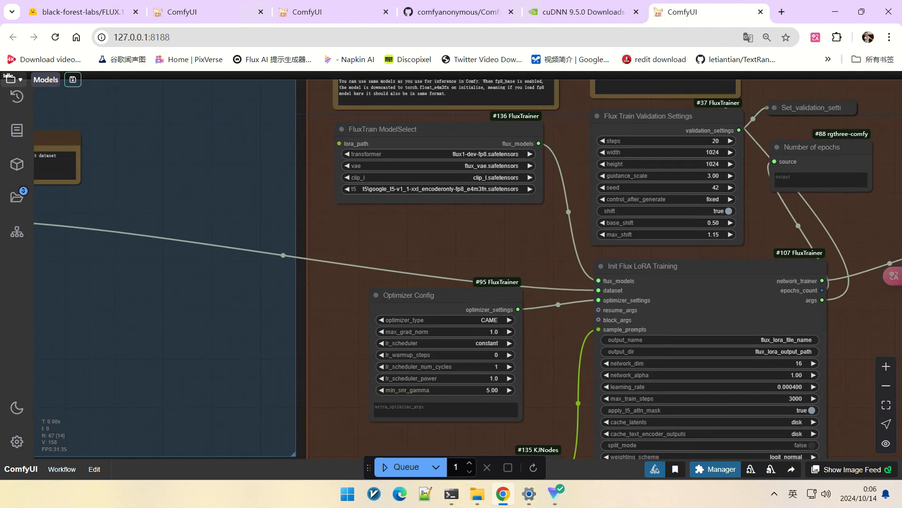
pyautogui.scroll(7, 402, 81)
pyautogui.click(542, 228)
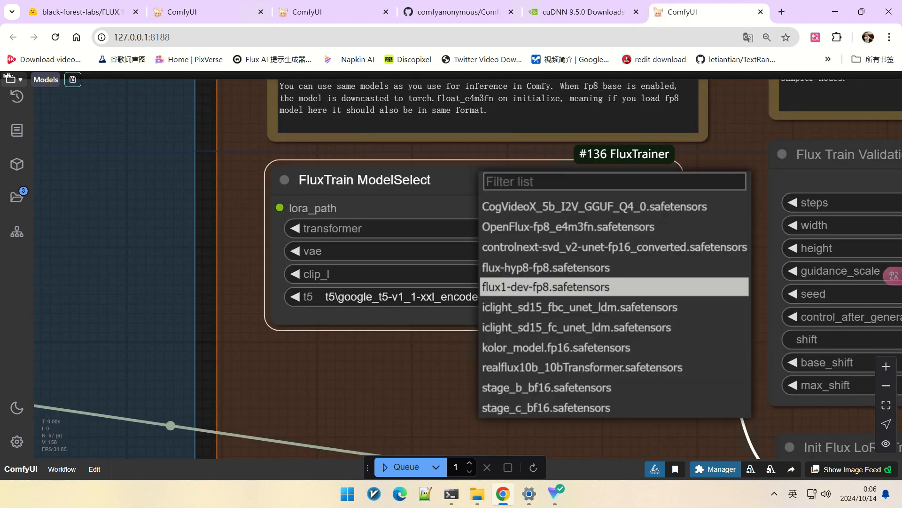
pyautogui.click(545, 286)
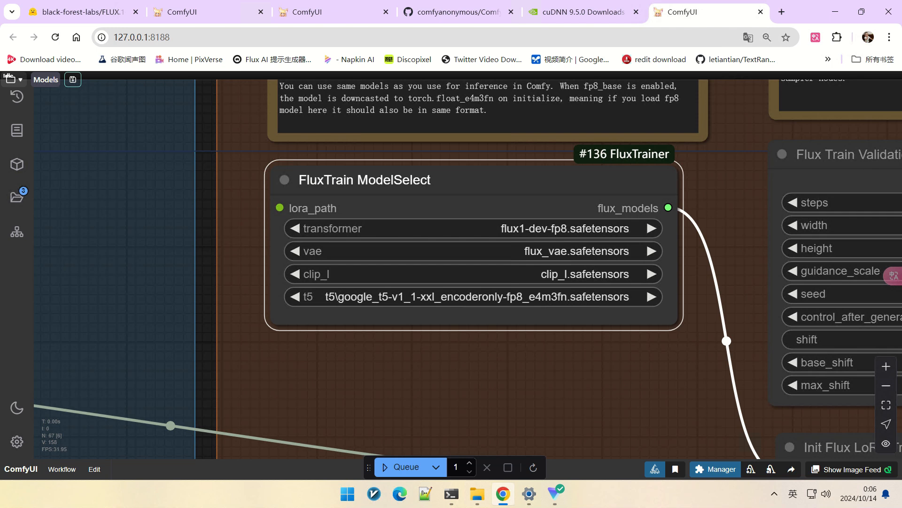
# - In the FluxTrain ModelSelect node, set the vae to ae.safetensors and t5 to t5xxl_fp8_e4m3fn.safetensors
pyautogui.click(510, 250)
pyautogui.click(541, 249)
pyautogui.click(549, 271)
pyautogui.click(552, 346)
pyautogui.click(409, 274)
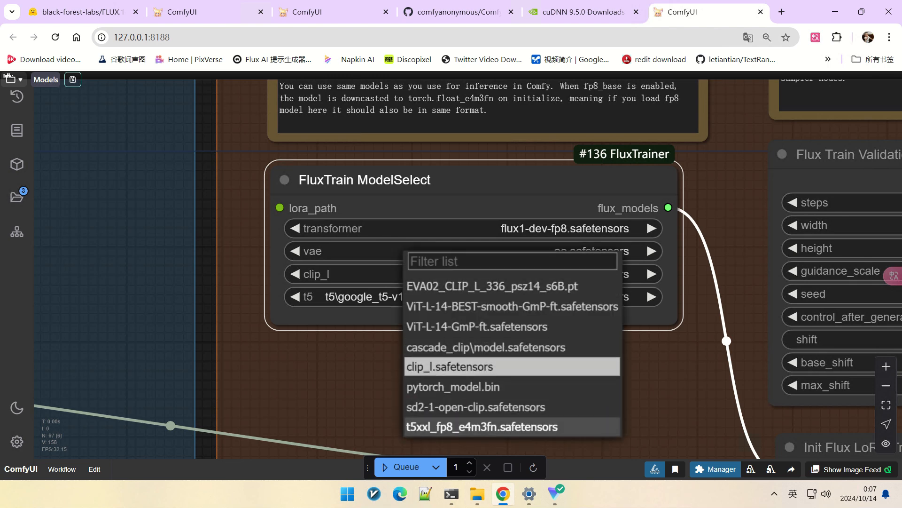
pyautogui.click(481, 427)
# - Delete the Flux Train Validation Settings node, its Set_validation_settings node and the Number of epochs node
pyautogui.scroll(-9, 593, 357)
pyautogui.moveTo(594, 357); pyautogui.dragTo(391, 154)
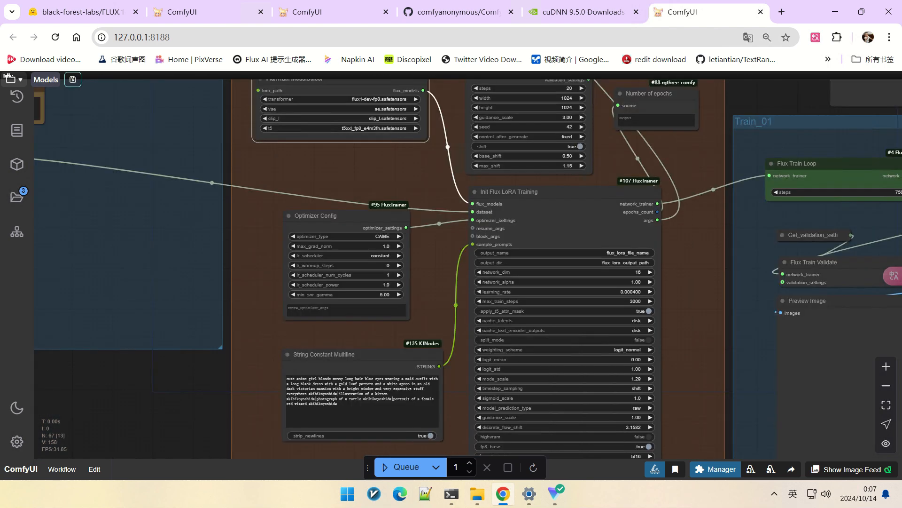
pyautogui.moveTo(684, 223); pyautogui.dragTo(617, 228)
pyautogui.scroll(4, 616, 228)
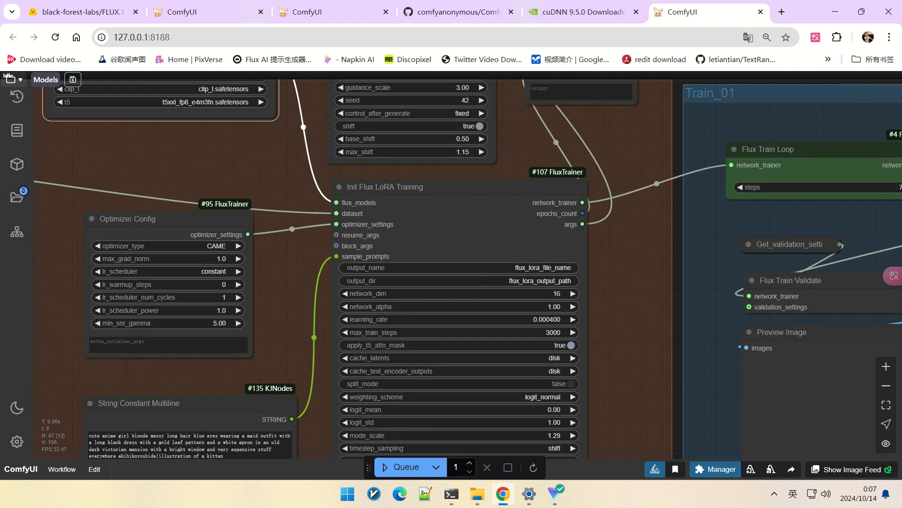
pyautogui.scroll(-1, 278, 294)
pyautogui.scroll(-1, 251, 274)
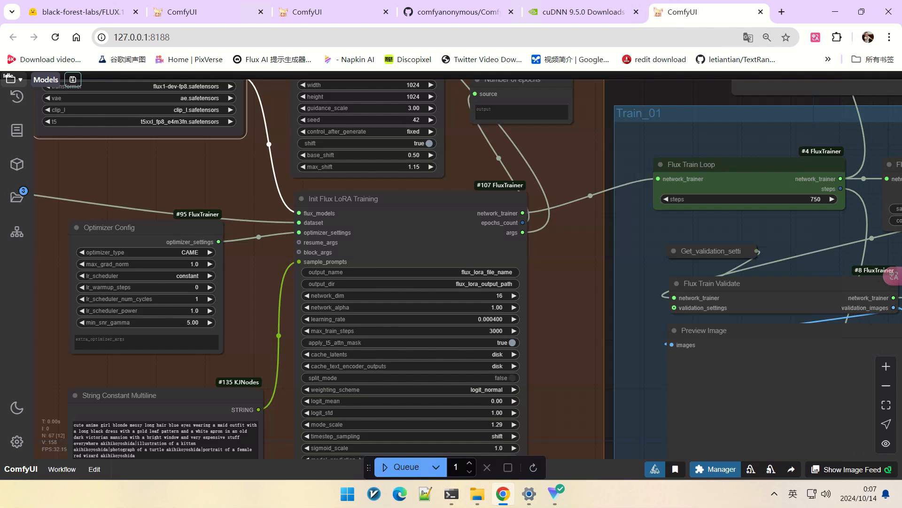
pyautogui.moveTo(251, 273); pyautogui.dragTo(263, 345)
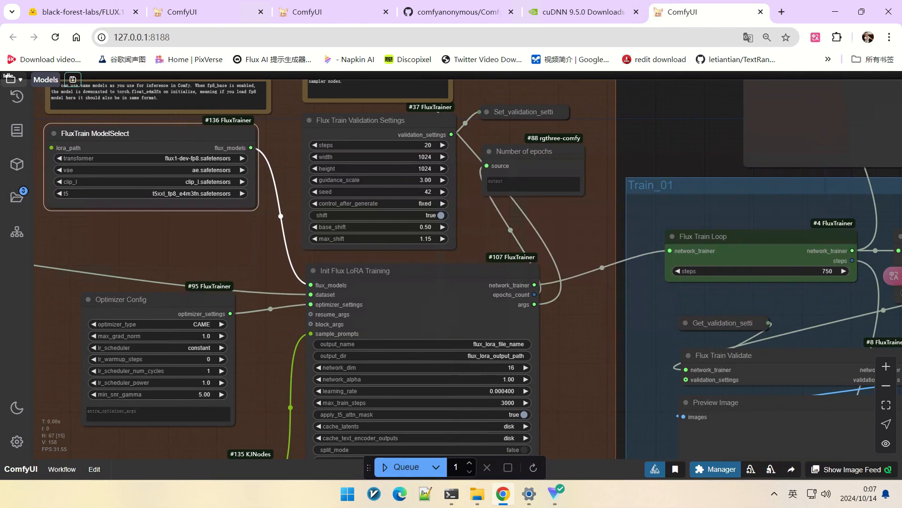
pyautogui.moveTo(263, 346); pyautogui.dragTo(265, 362)
pyautogui.scroll(2, 487, 186)
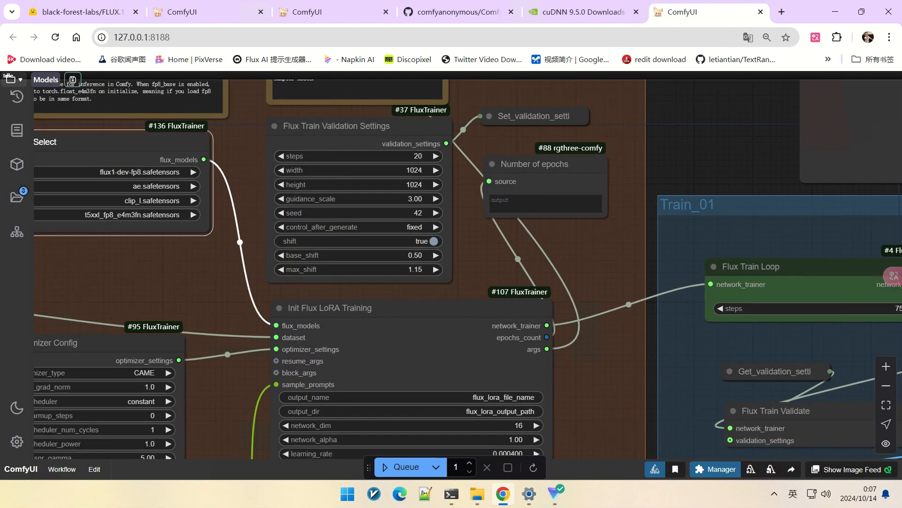
pyautogui.click(337, 126)
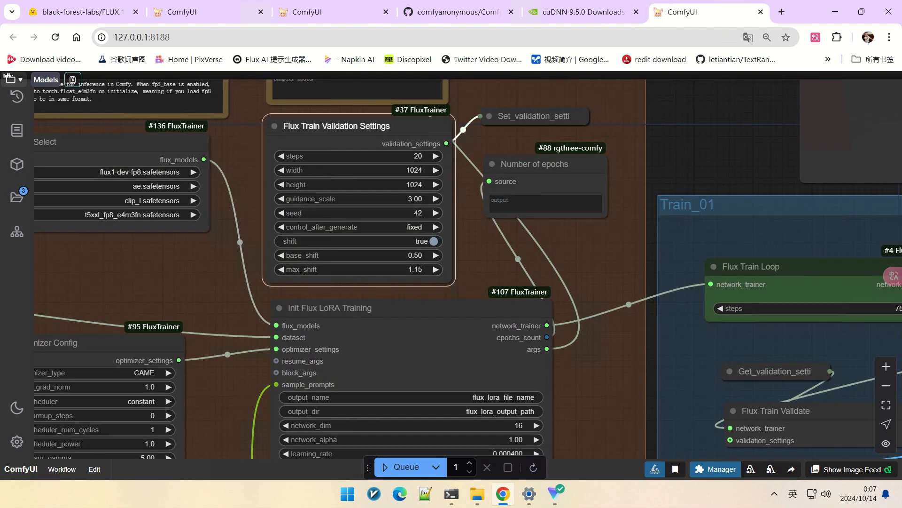
pyautogui.press('Delete')
pyautogui.click(534, 117)
pyautogui.press('Delete')
pyautogui.click(535, 165)
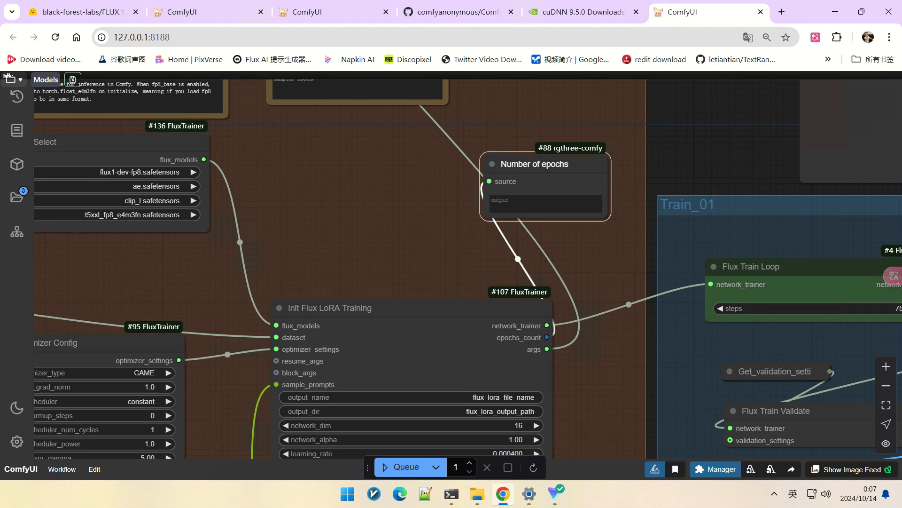
pyautogui.press('Delete')
# - Delete the String Constant Multiline node and convert the sample_prompts input of Init Flux LoRA Training to a text widget
pyautogui.scroll(-2, 468, 269)
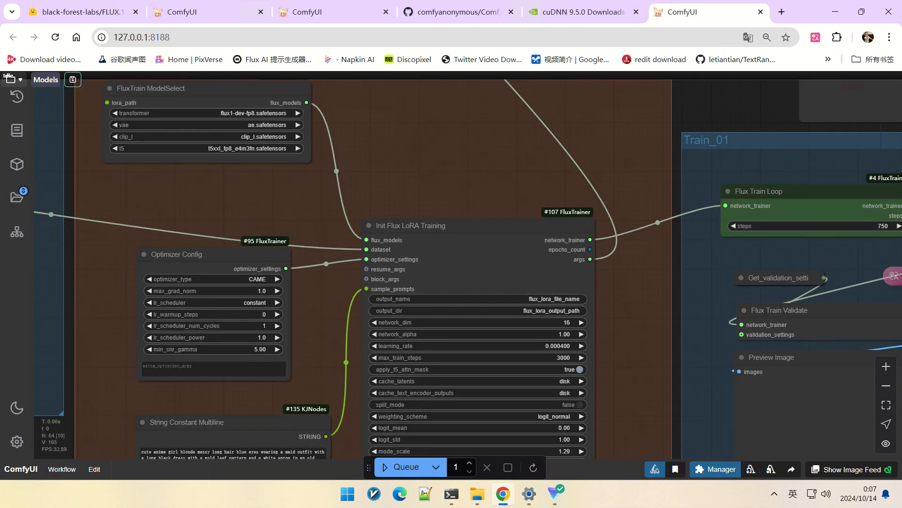
pyautogui.scroll(5, 477, 288)
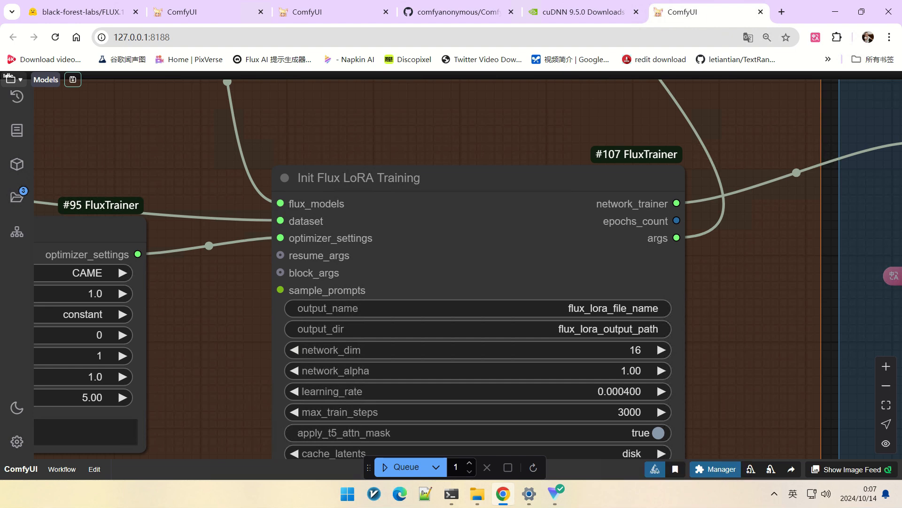
pyautogui.scroll(-2, 498, 273)
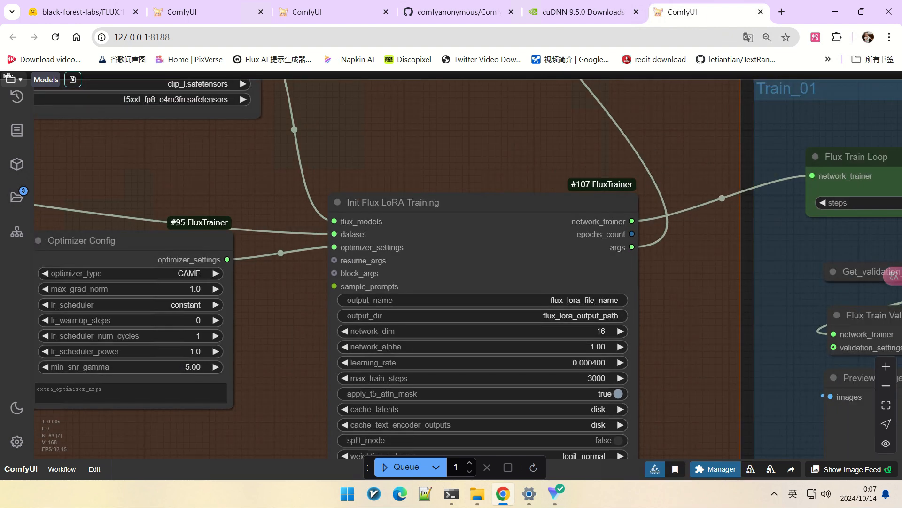
pyautogui.scroll(1, 358, 291)
pyautogui.rightClick(482, 253)
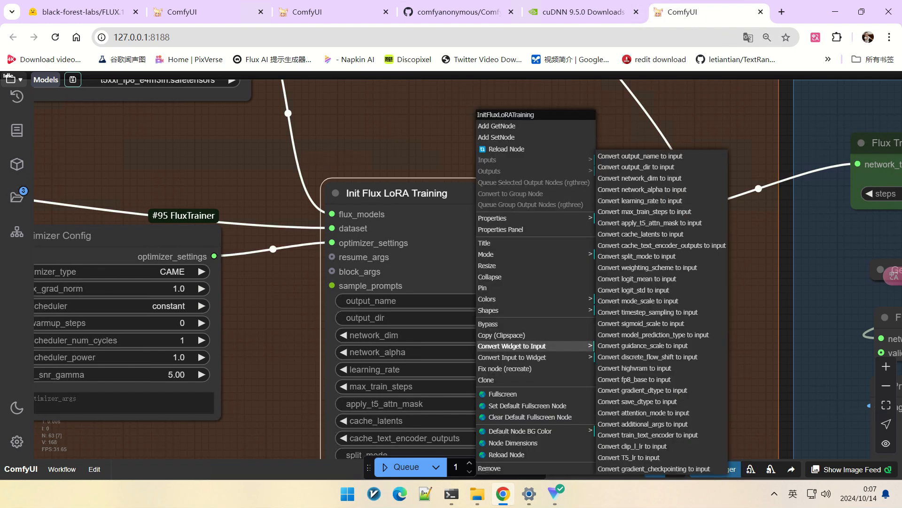
pyautogui.scroll(-3, 499, 329)
pyautogui.moveTo(348, 414); pyautogui.dragTo(340, 291)
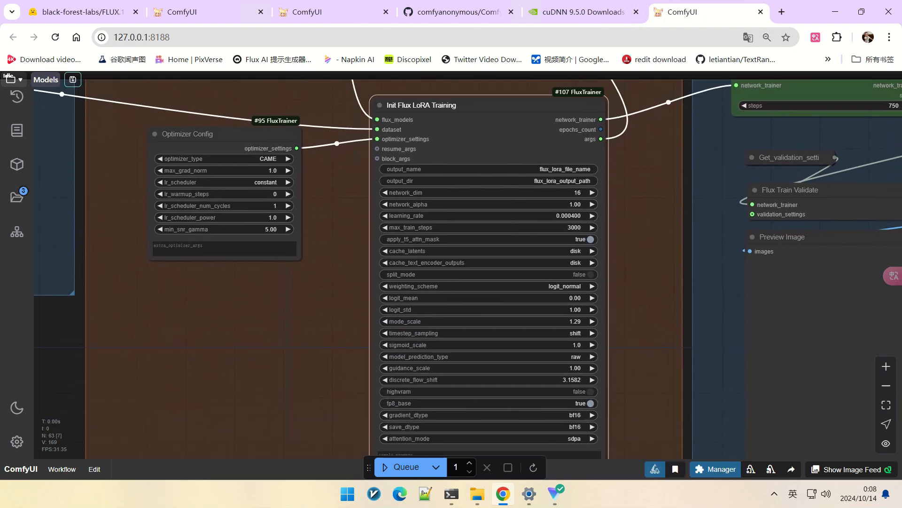
# - Examine the full parameter list of the Init Flux LoRA Training node and the Optimizer Config node feeding it
pyautogui.scroll(7, 379, 425)
pyautogui.scroll(-2, 379, 425)
pyautogui.scroll(-5, 377, 428)
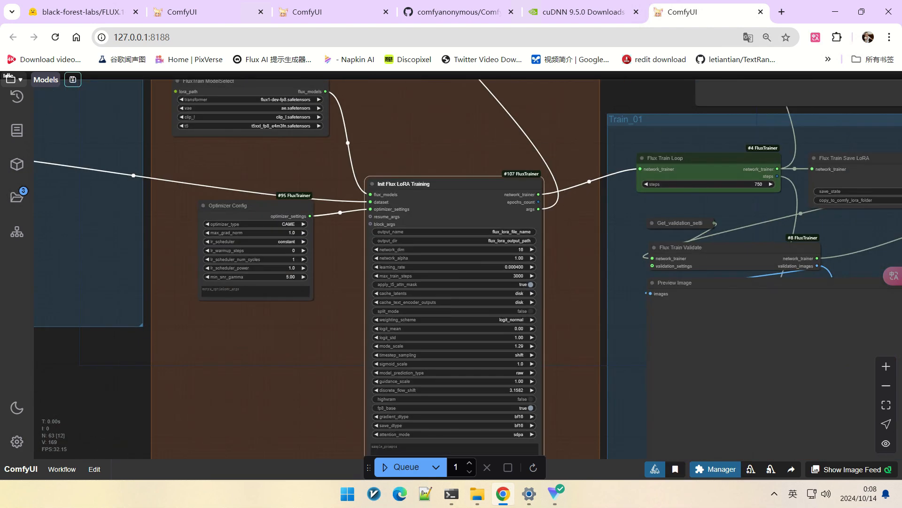
pyautogui.moveTo(263, 376); pyautogui.dragTo(275, 260)
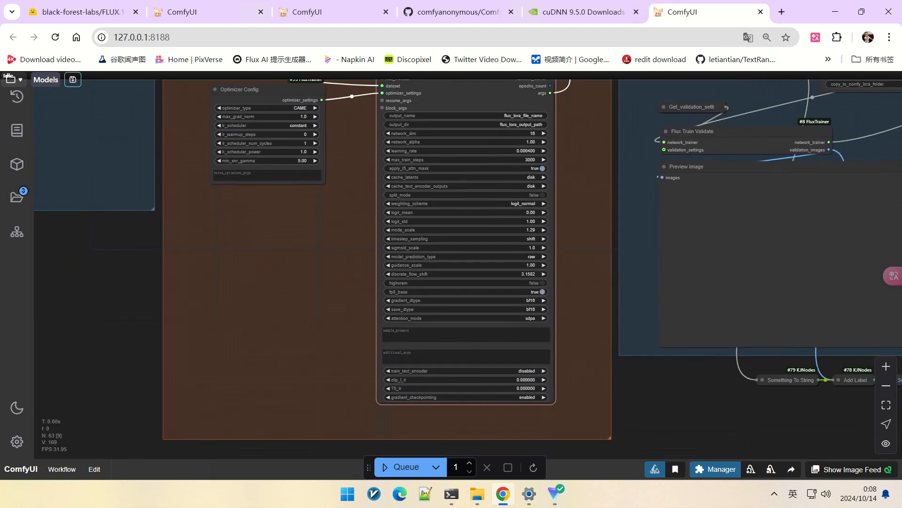
pyautogui.moveTo(578, 127); pyautogui.dragTo(570, 232)
pyautogui.scroll(4, 512, 223)
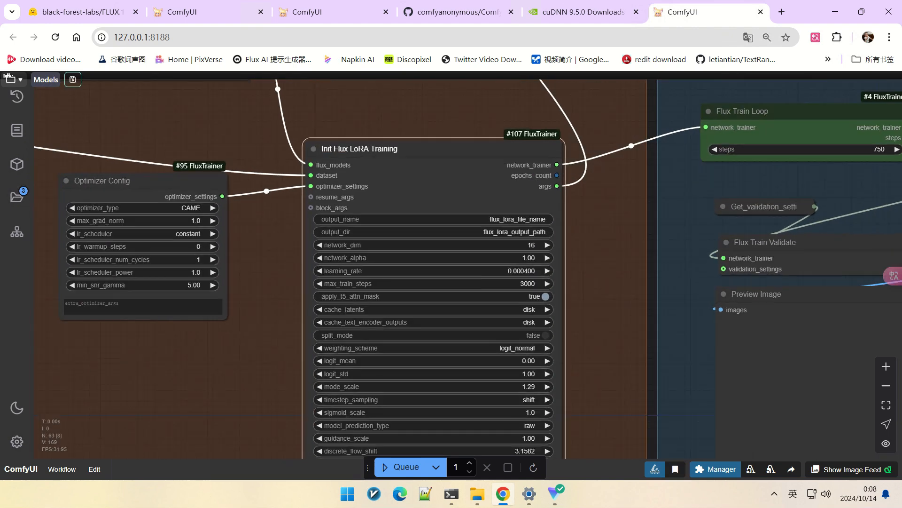
pyautogui.scroll(-5, 427, 225)
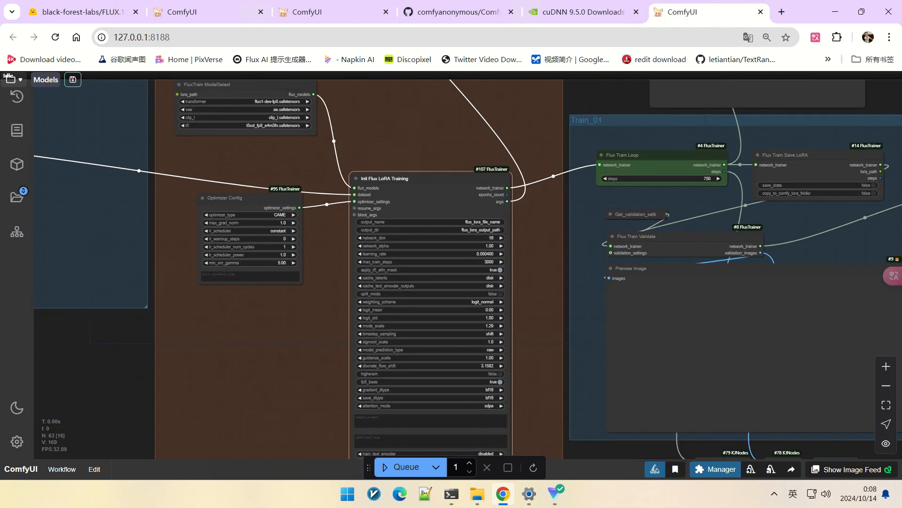
pyautogui.moveTo(240, 294); pyautogui.dragTo(258, 307)
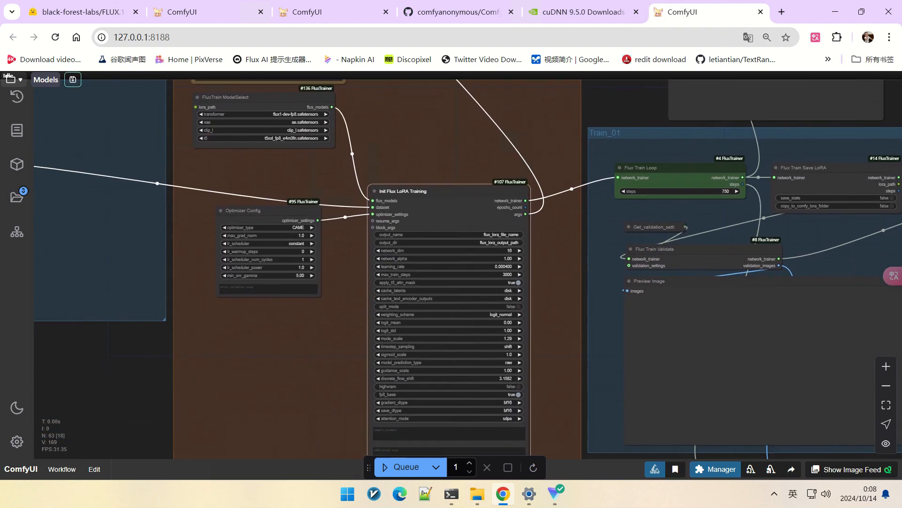
# - Replace the Optimizer Config node with an Optimizer Config Adafactor node connected to the optimizer_settings input of Init Flux LoRA Training
pyautogui.scroll(7, 256, 281)
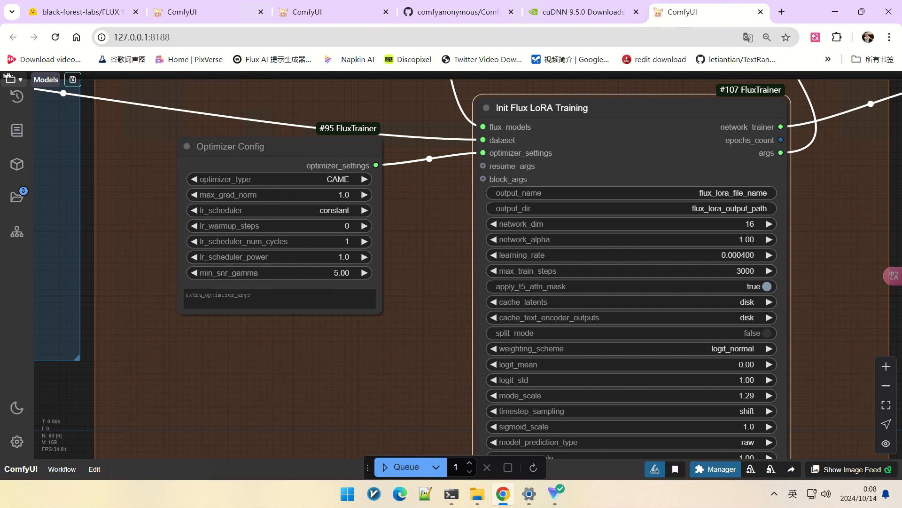
pyautogui.click(230, 146)
pyautogui.press('Delete')
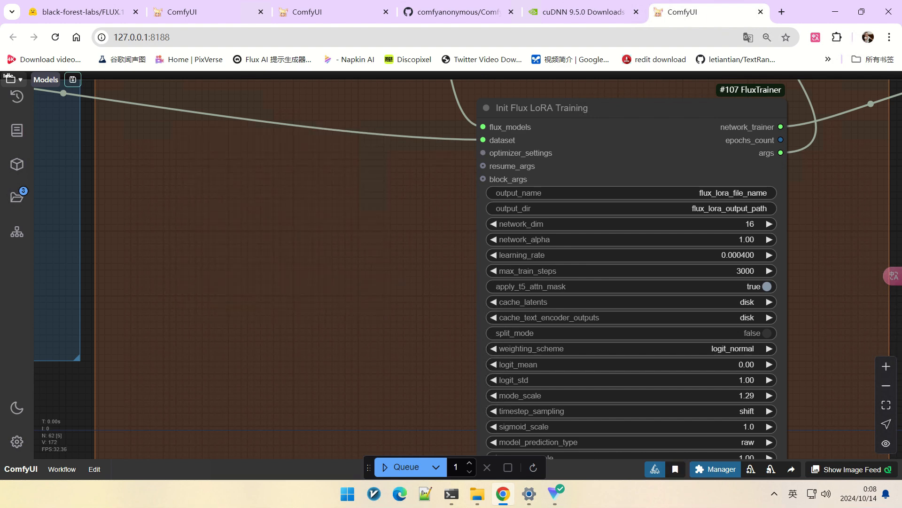
pyautogui.moveTo(483, 153); pyautogui.dragTo(308, 193)
pyautogui.click(329, 231)
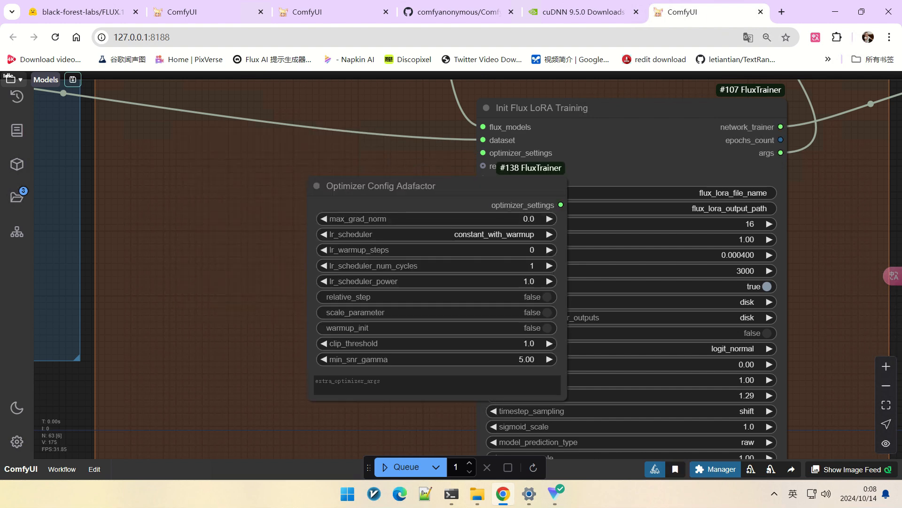
# - In the Optimizer Config Adafactor node, set max_grad_norm to 1 and lr_scheduler to constant
pyautogui.click(329, 190)
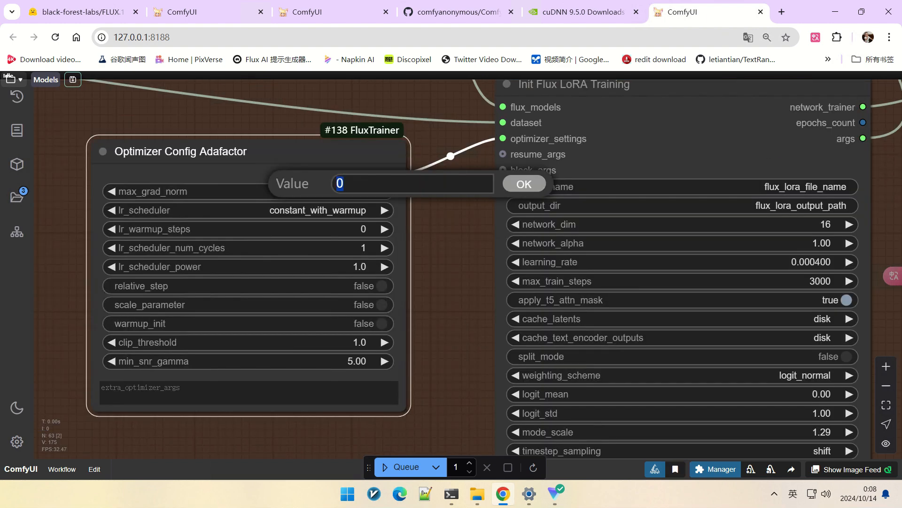
pyautogui.write('1')
pyautogui.press('Return')
pyautogui.click(301, 210)
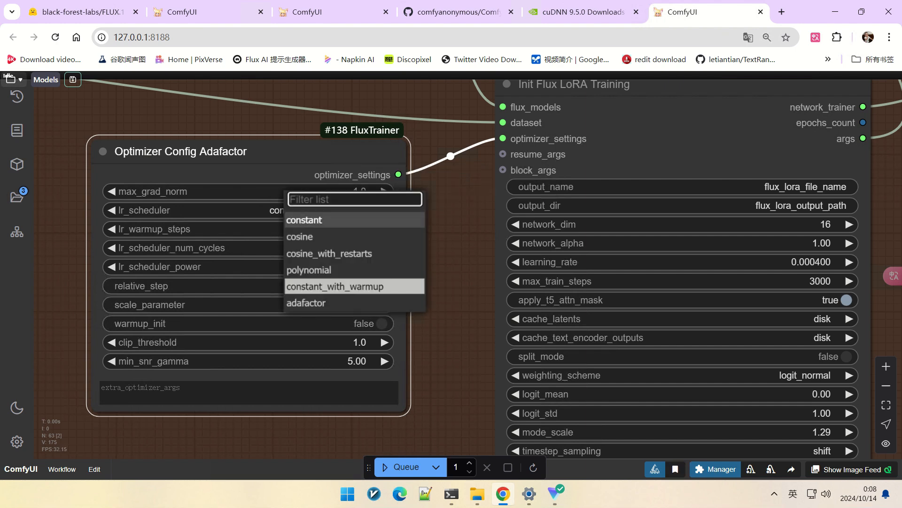
pyautogui.click(306, 217)
# - Set the output_name of the Init Flux LoRA Training node to ganlossv9
pyautogui.scroll(-3, 445, 241)
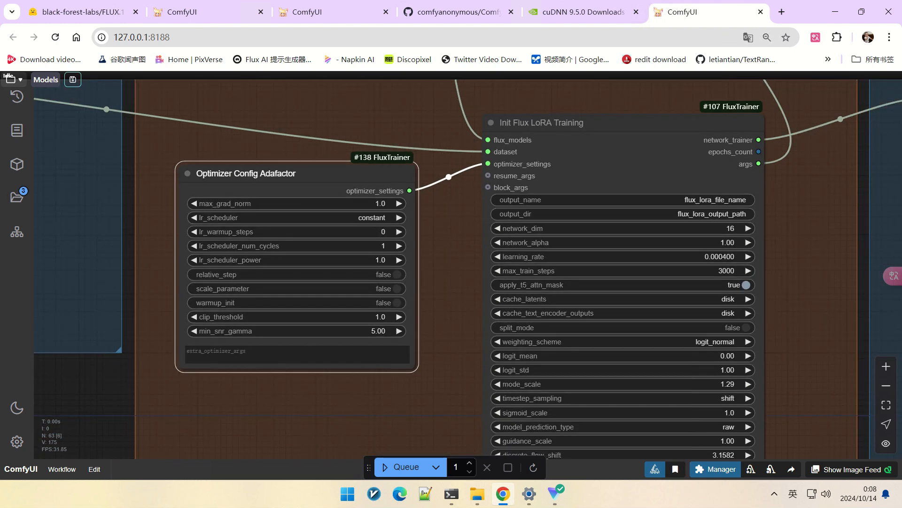
pyautogui.scroll(-3, 358, 295)
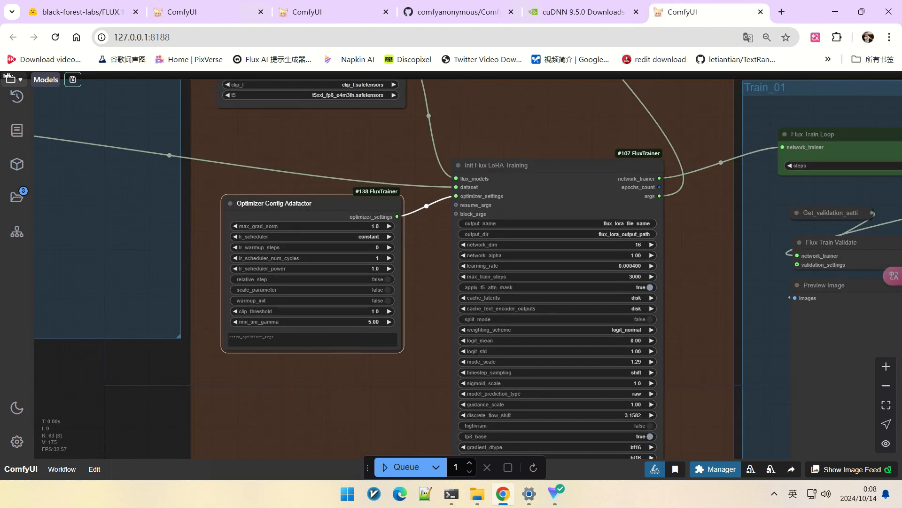
pyautogui.scroll(-2, 334, 282)
pyautogui.moveTo(470, 282); pyautogui.dragTo(348, 247)
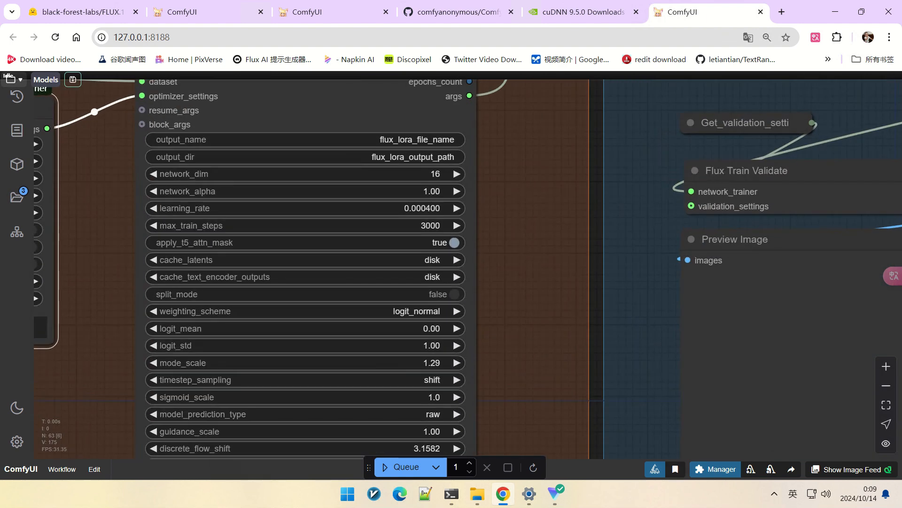
pyautogui.scroll(2, 213, 180)
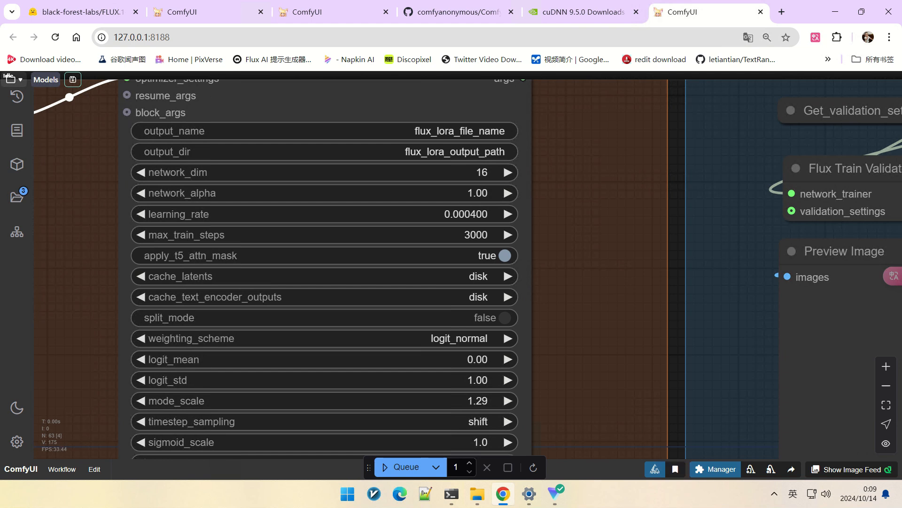
pyautogui.click(362, 131)
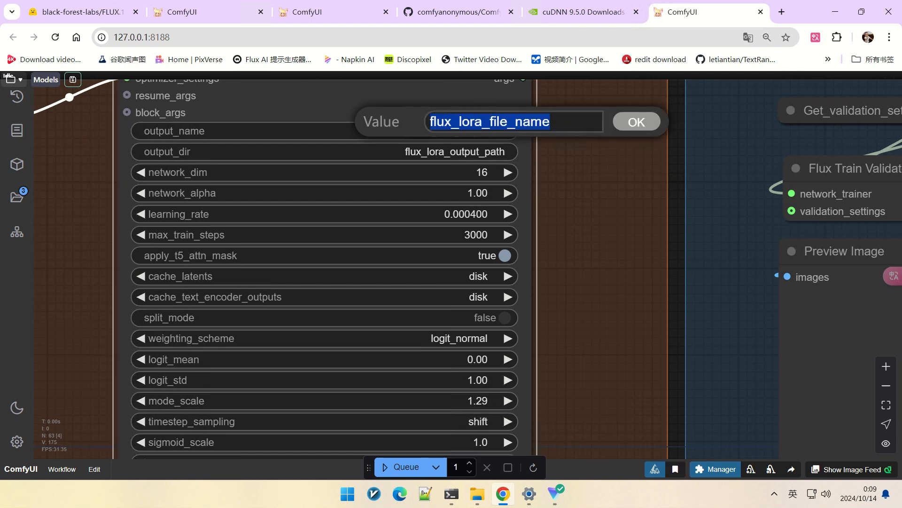
pyautogui.write('ganloss')
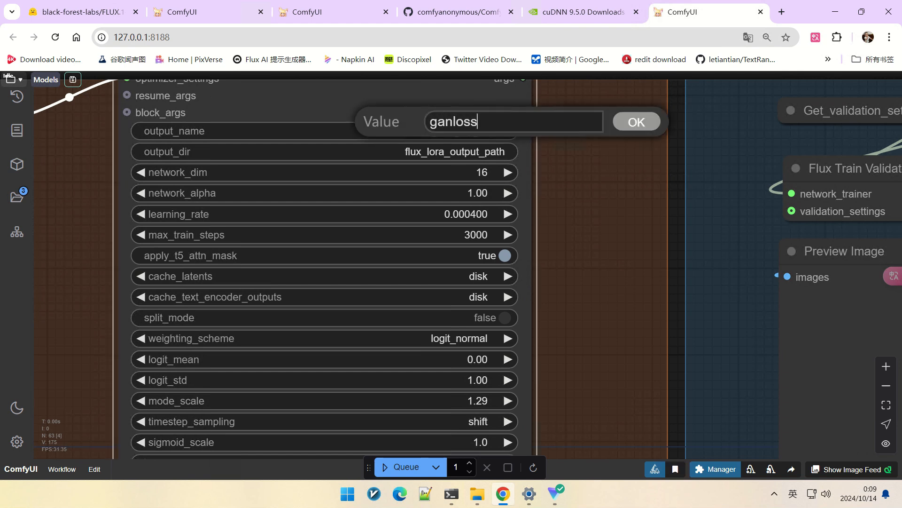
pyautogui.write('v9')
pyautogui.press('Return')
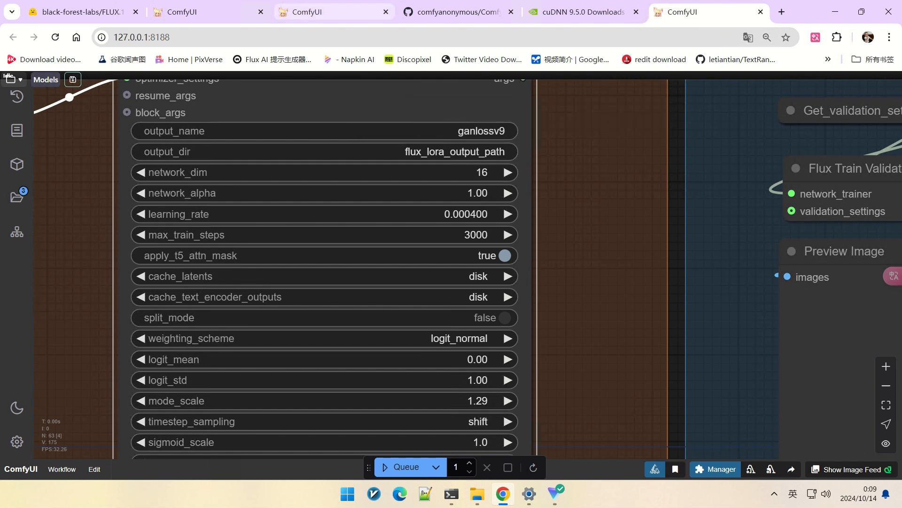
# - Copy the traindata1 folder path D:\lora_train\comfyui_train_data\traindata1 from File Explorer into output_dir of the Init Flux LoRA Training node
pyautogui.click(477, 494)
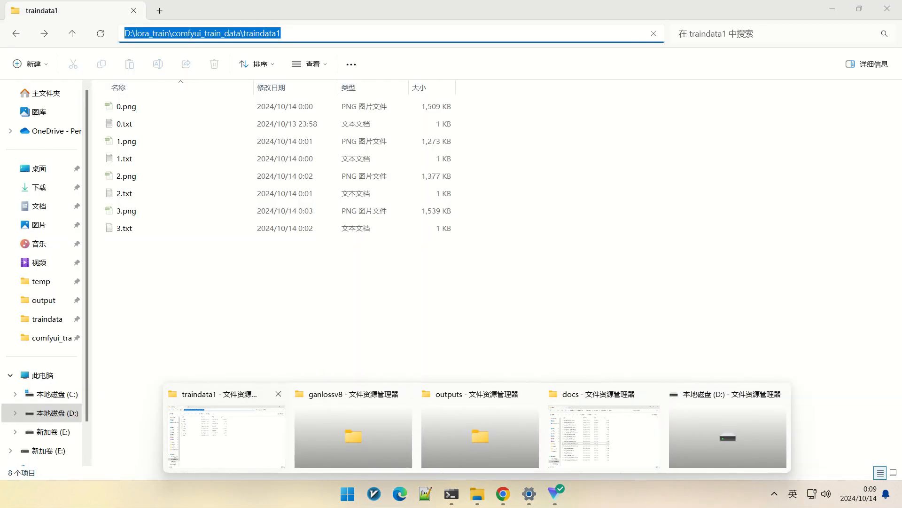
pyautogui.click(227, 430)
pyautogui.click(541, 33)
pyautogui.hotkey('ctrl', 'c')
pyautogui.hotkey('alt', 'Tab')
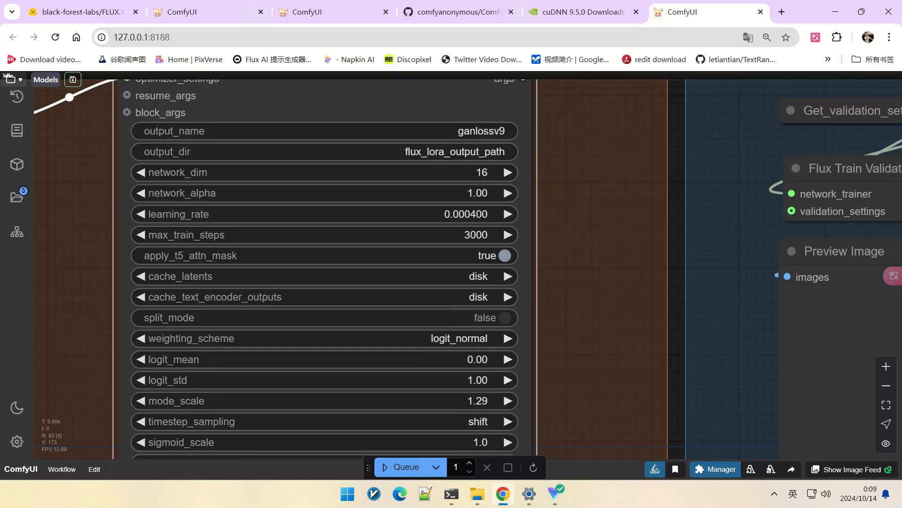
pyautogui.click(437, 151)
pyautogui.hotkey('ctrl', 'v')
pyautogui.press('Return')
# - Set network_dim of the Init Flux LoRA Training node to 4
pyautogui.scroll(2, 485, 189)
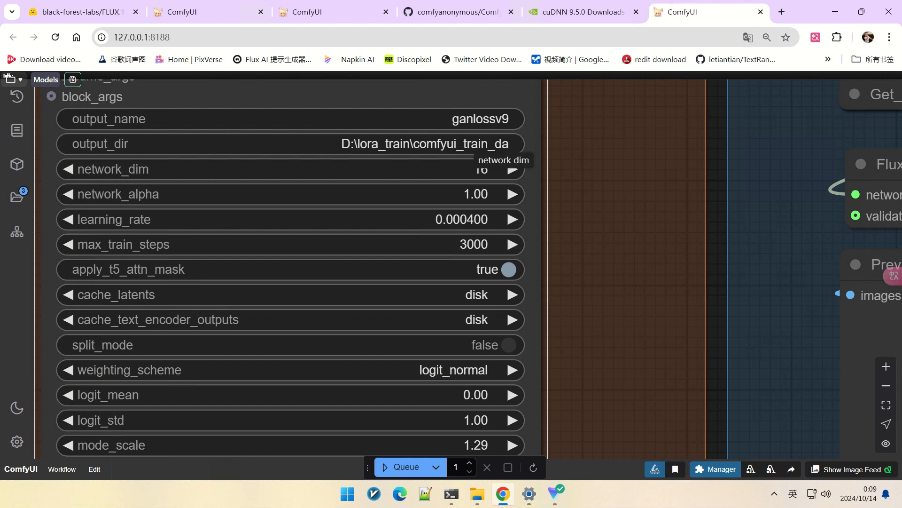
pyautogui.scroll(-1, 506, 180)
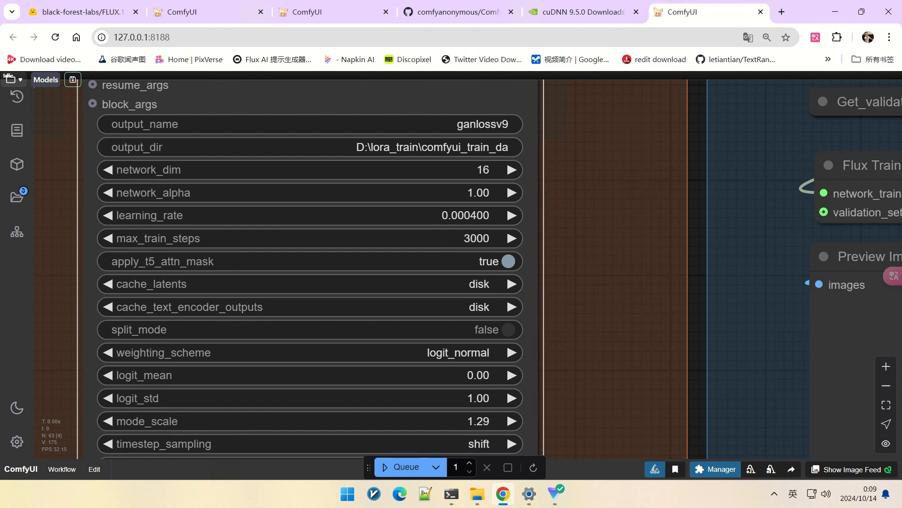
pyautogui.scroll(1, 496, 183)
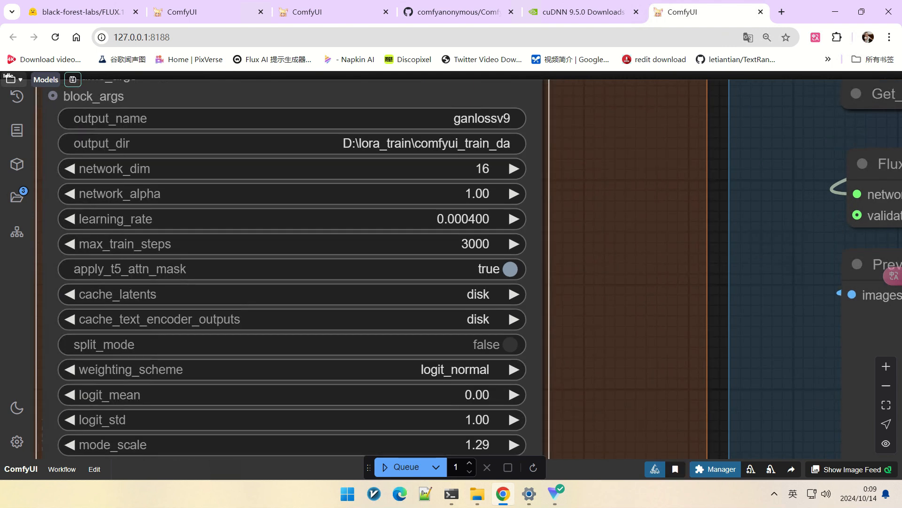
pyautogui.click(458, 167)
pyautogui.write('4')
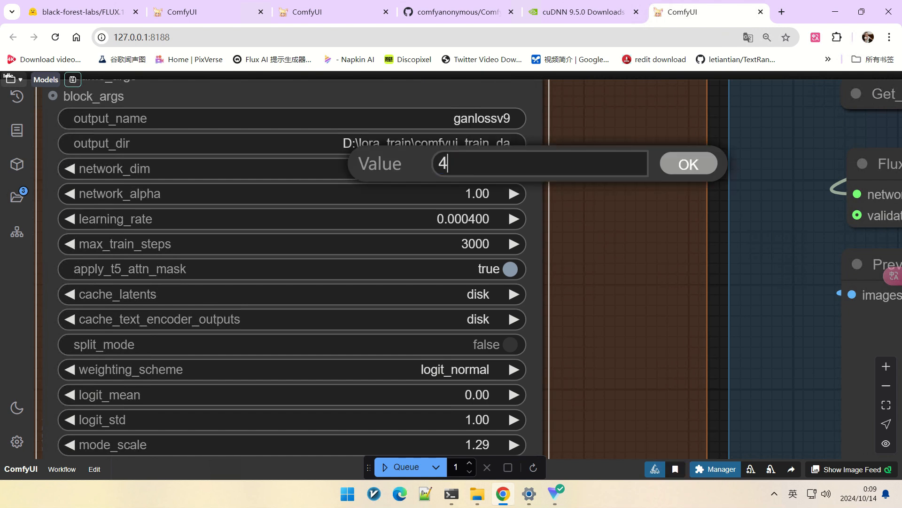
pyautogui.press('Return')
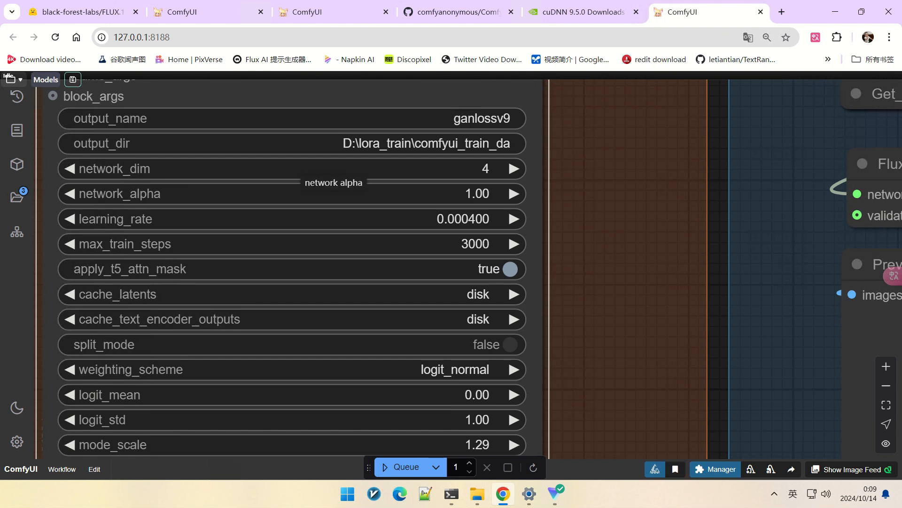
# - Set network_alpha of the Init Flux LoRA Training node to 16
pyautogui.scroll(-5, 498, 218)
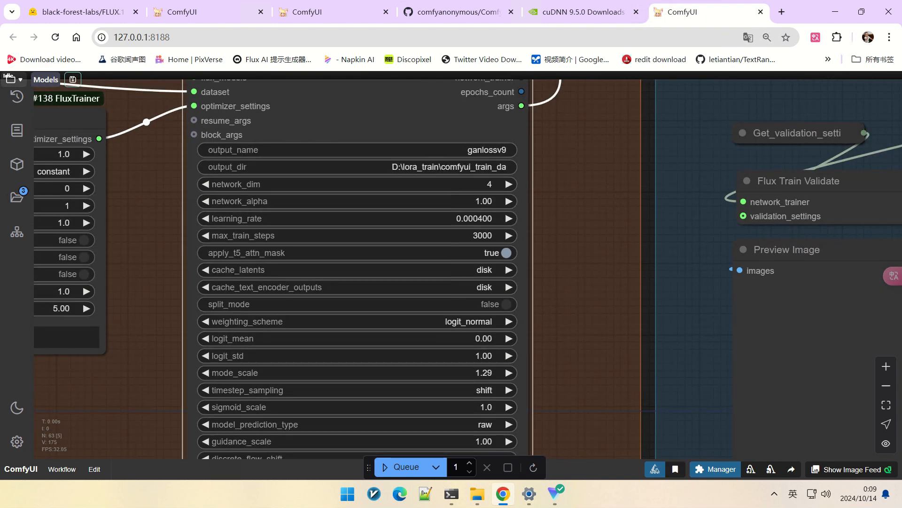
pyautogui.scroll(2, 493, 218)
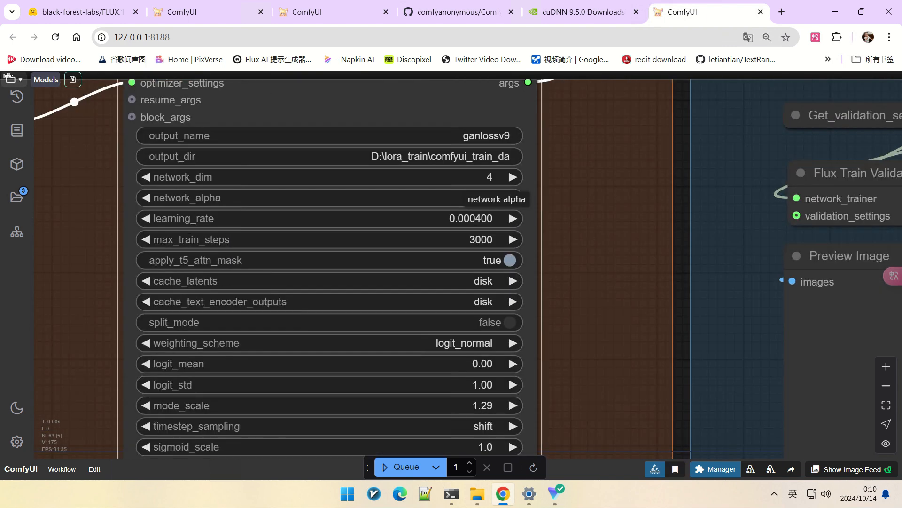
pyautogui.scroll(1, 398, 214)
pyautogui.scroll(-5, 399, 214)
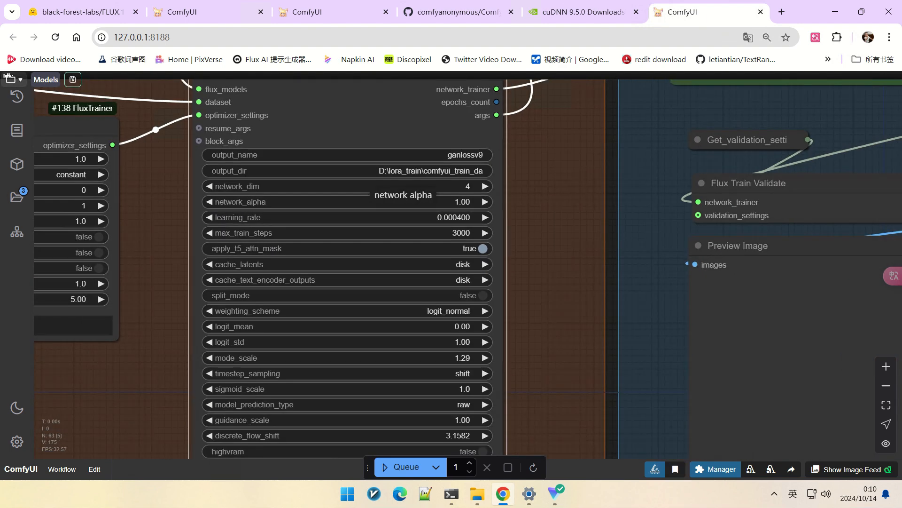
pyautogui.scroll(3, 400, 214)
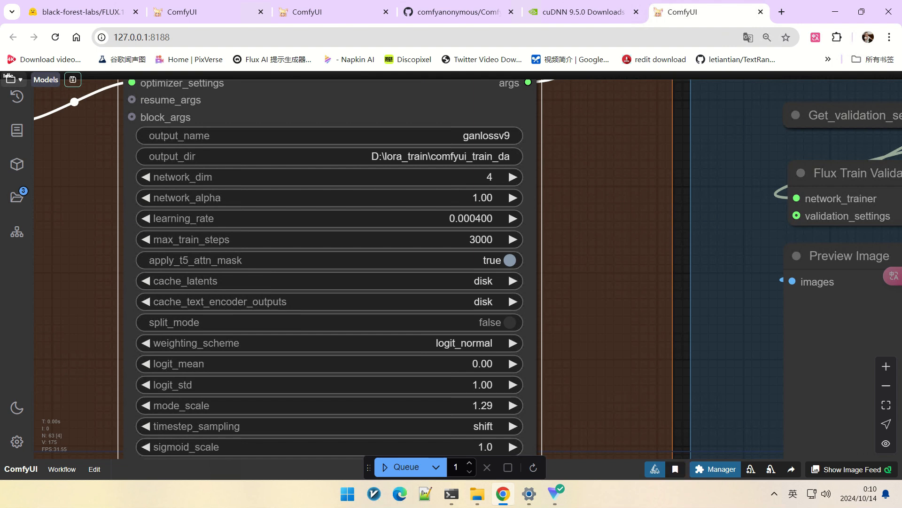
pyautogui.click(450, 191)
pyautogui.write('16')
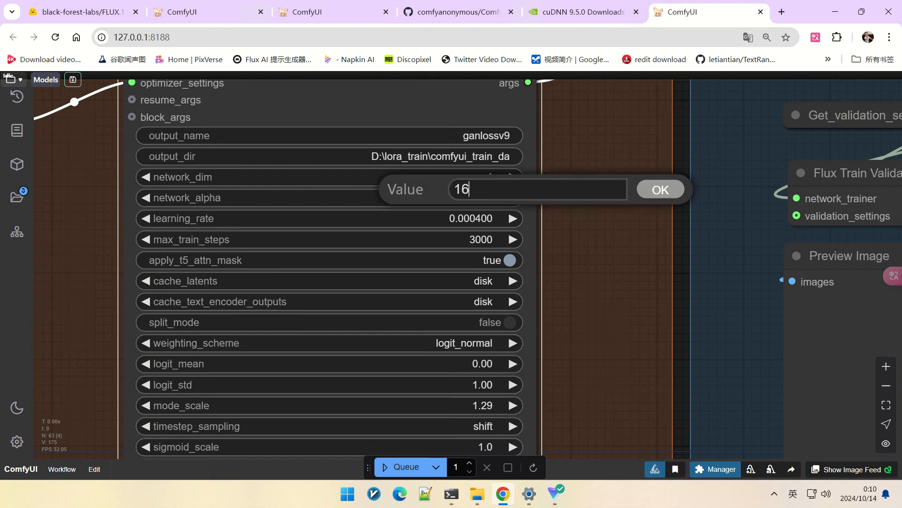
pyautogui.press('Return')
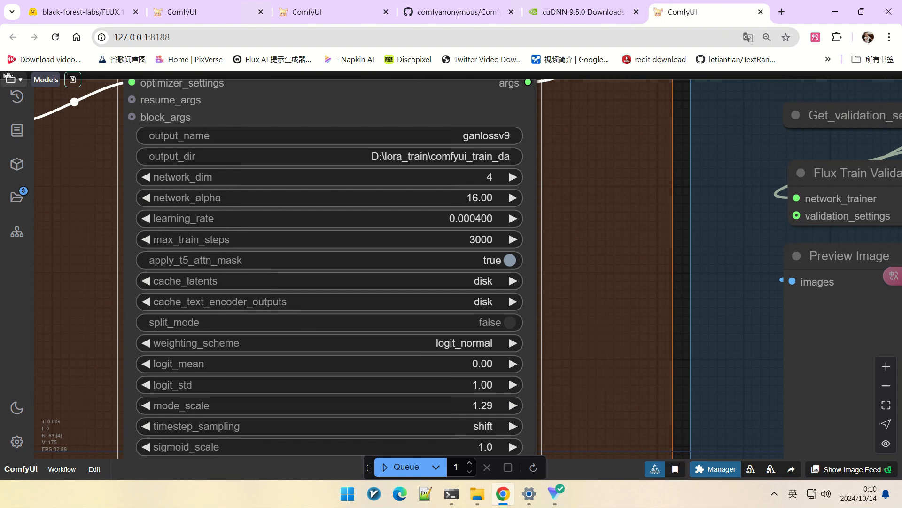
# - Set max_train_steps of the Init Flux LoRA Training node to 640
pyautogui.scroll(2, 481, 250)
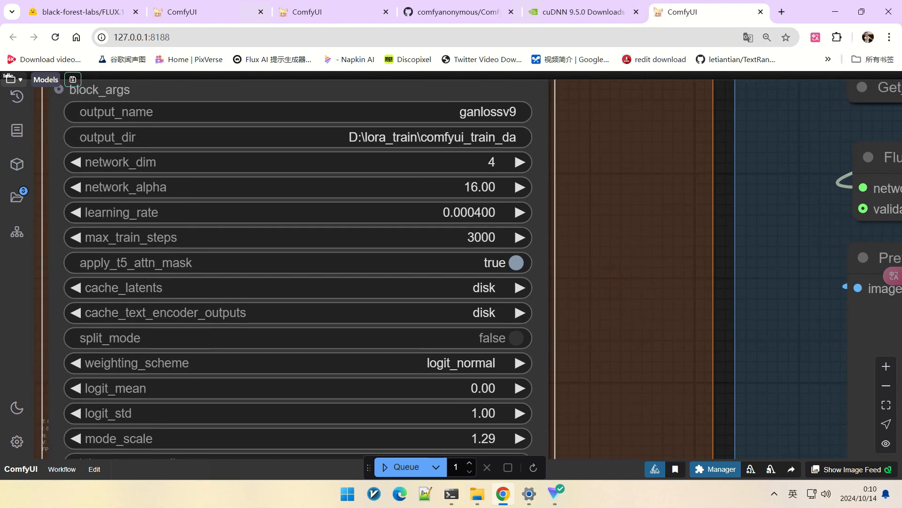
pyautogui.scroll(-5, 492, 251)
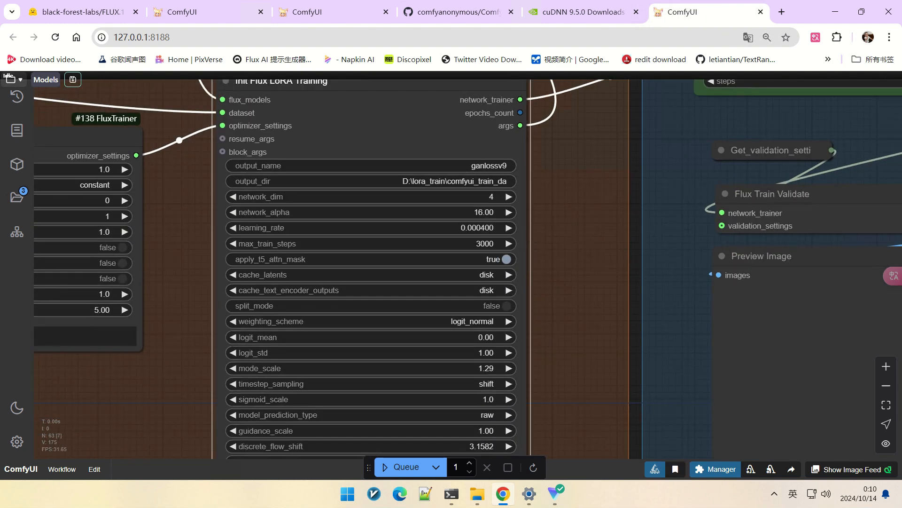
pyautogui.scroll(1, 419, 260)
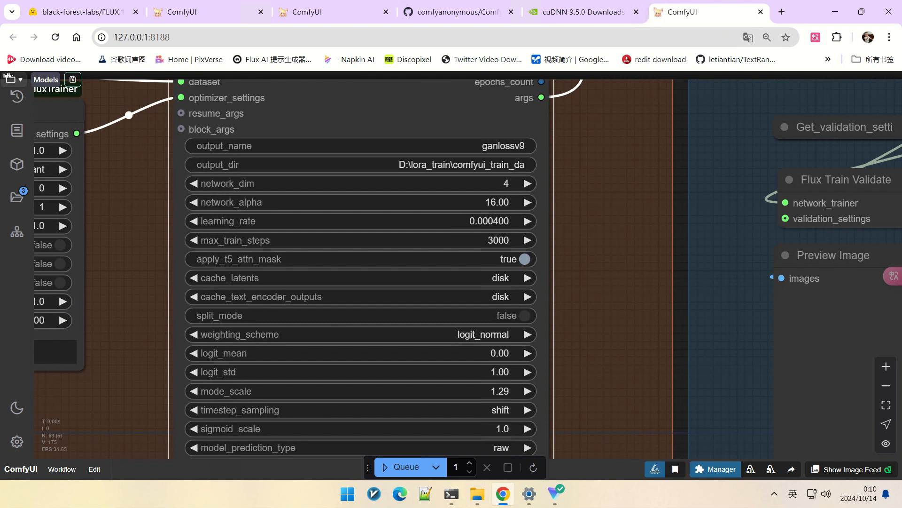
pyautogui.scroll(2, 483, 222)
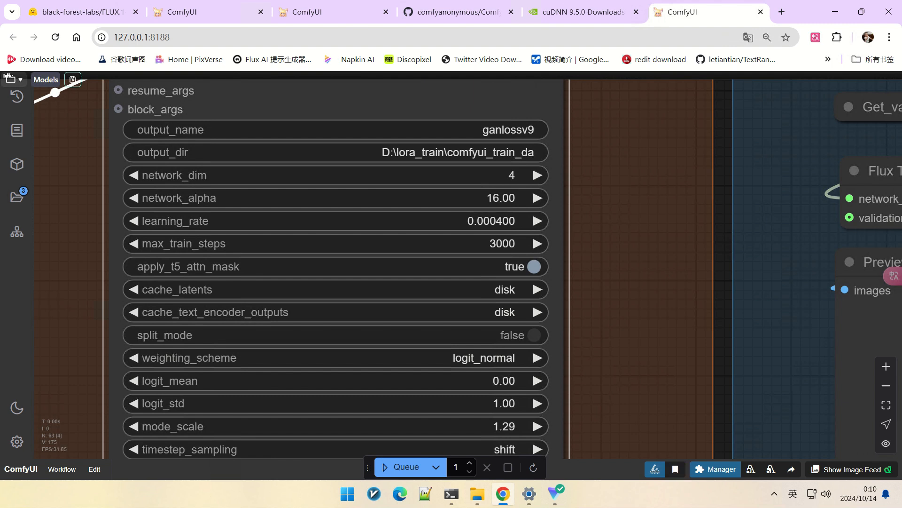
pyautogui.click(390, 243)
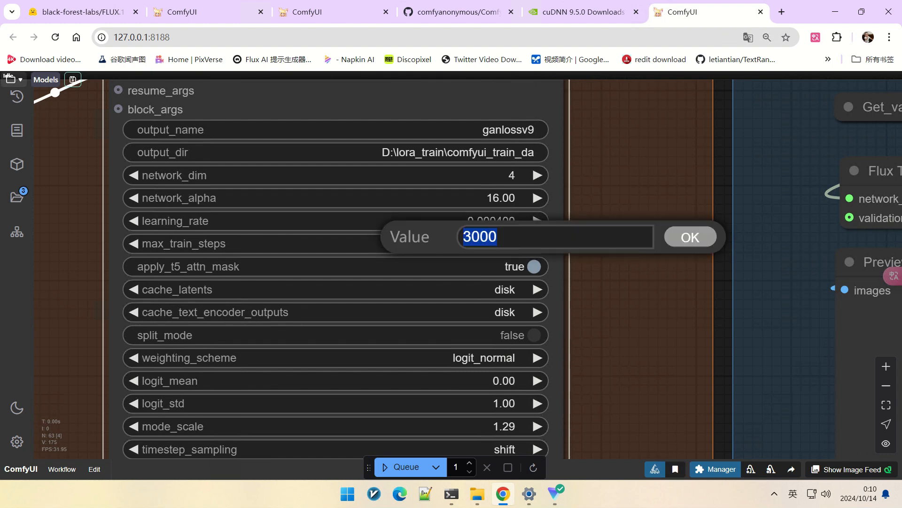
pyautogui.write('640')
pyautogui.press('Return')
# - Examine the remaining Init Flux LoRA Training parameters, including apply_t5_attn_mask, cache_latents, cache_text_encoder_outputs and split_mode
pyautogui.scroll(3, 509, 272)
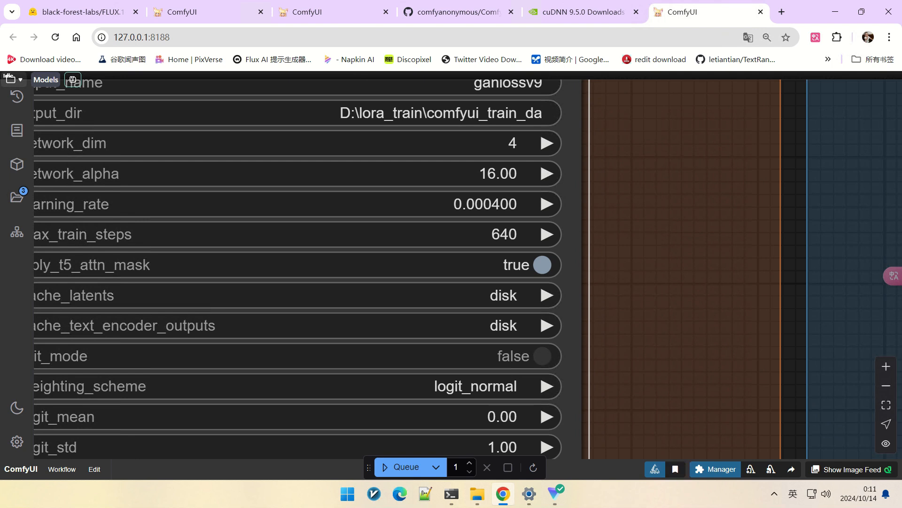
pyautogui.scroll(-3, 561, 233)
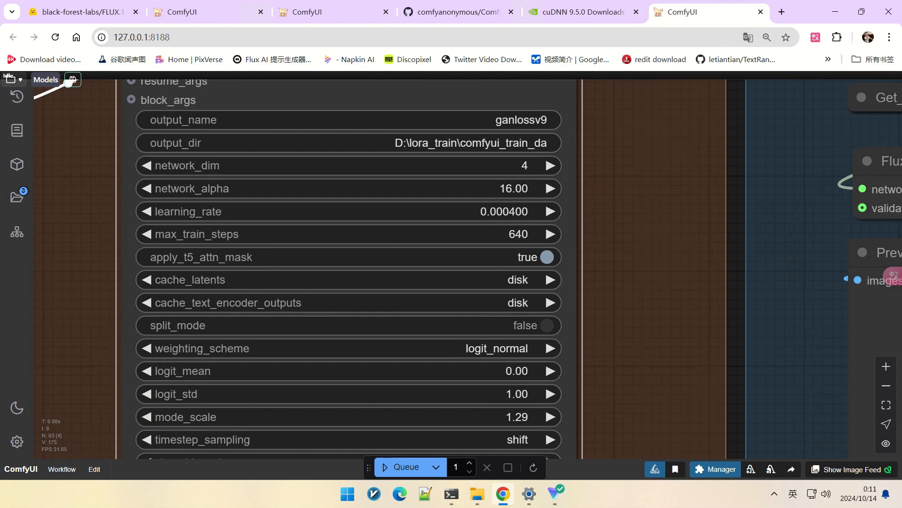
pyautogui.scroll(-2, 609, 240)
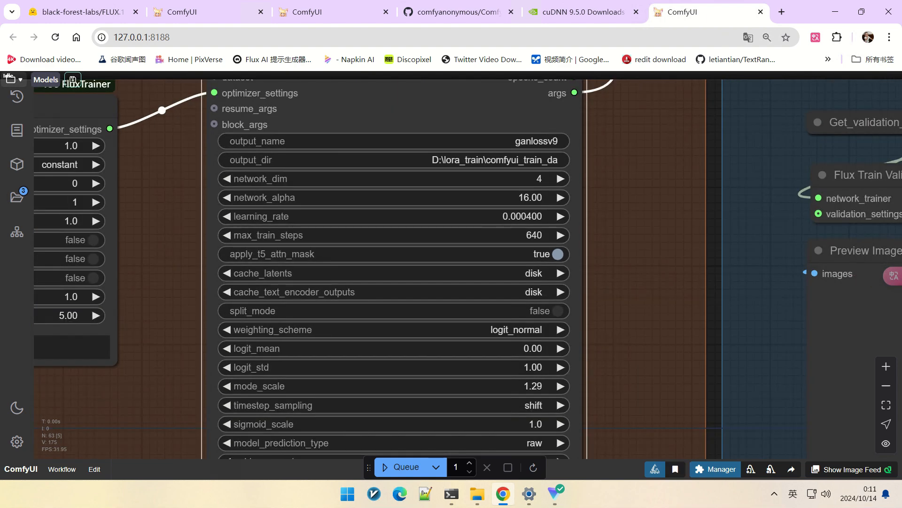
pyautogui.scroll(2, 619, 278)
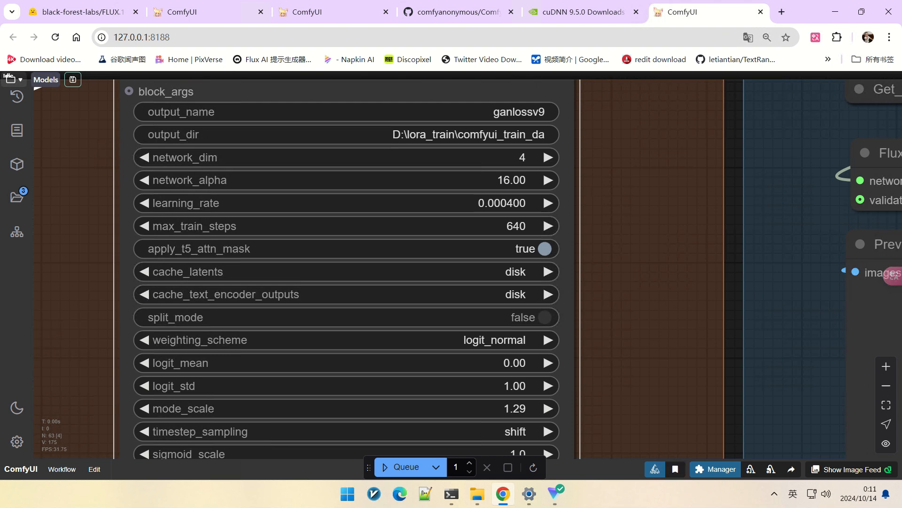
pyautogui.scroll(-1, 301, 251)
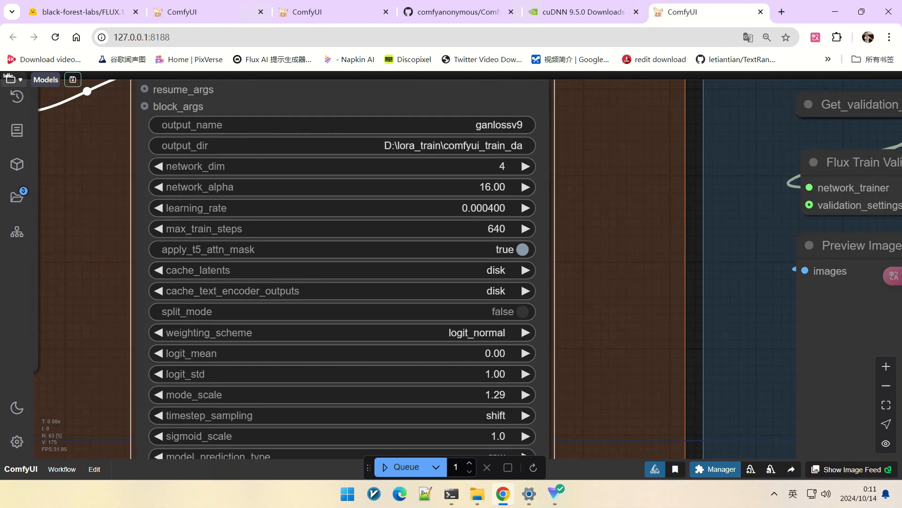
pyautogui.scroll(1, 554, 316)
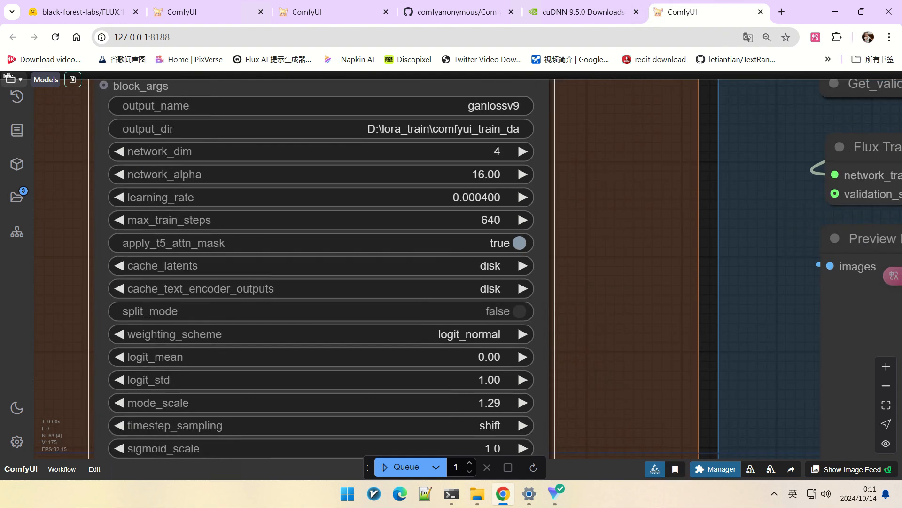
pyautogui.scroll(1, 211, 328)
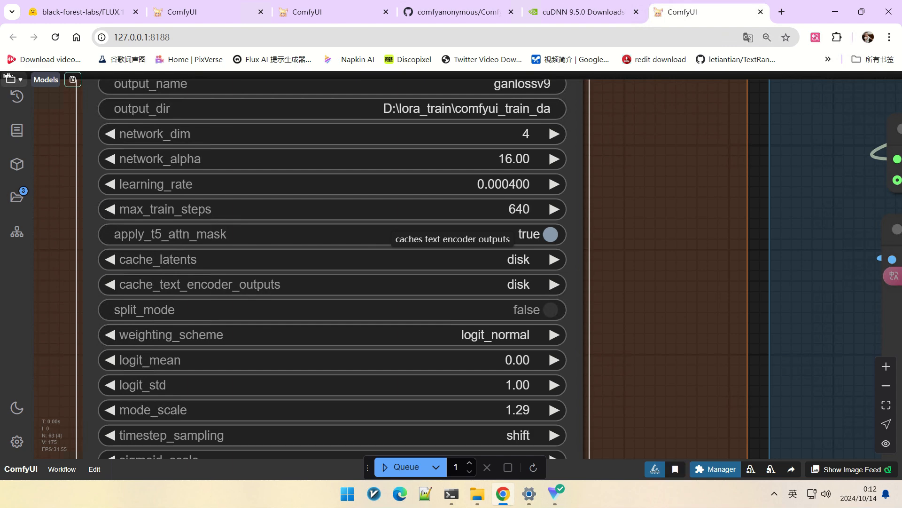
pyautogui.scroll(-3, 422, 278)
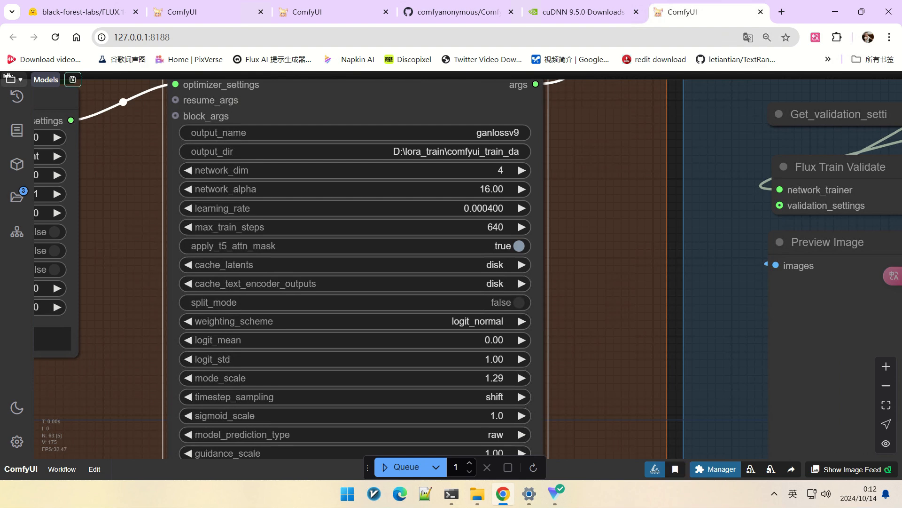
pyautogui.scroll(-2, 529, 310)
pyautogui.scroll(4, 545, 343)
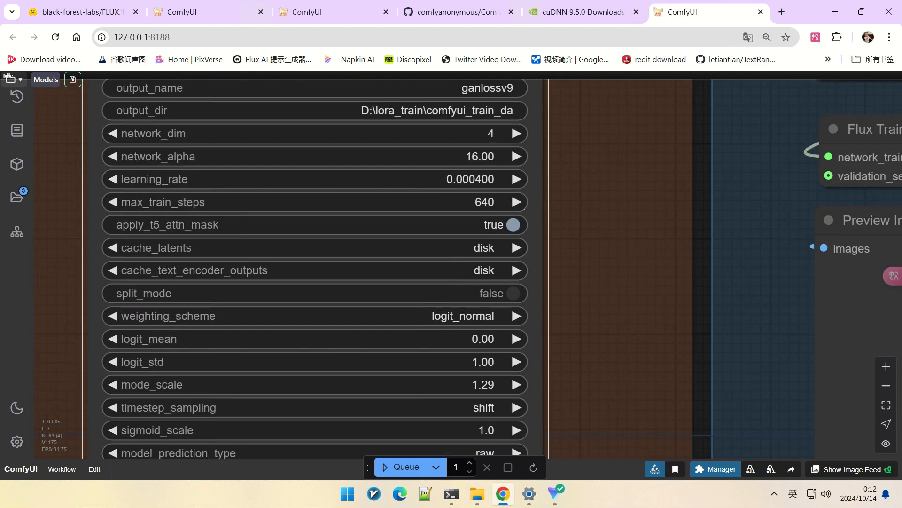
# - Examine the rest of the Init Flux LoRA Training node and its connection to the Train_01 group's loop, save and validate nodes
pyautogui.scroll(-5, 500, 324)
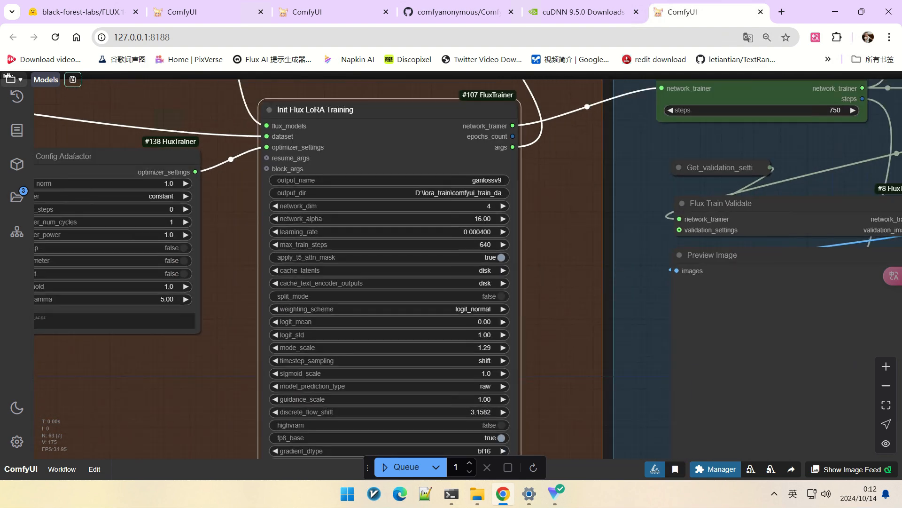
pyautogui.scroll(-2, 499, 325)
pyautogui.scroll(-3, 500, 324)
pyautogui.moveTo(555, 325); pyautogui.dragTo(271, 331)
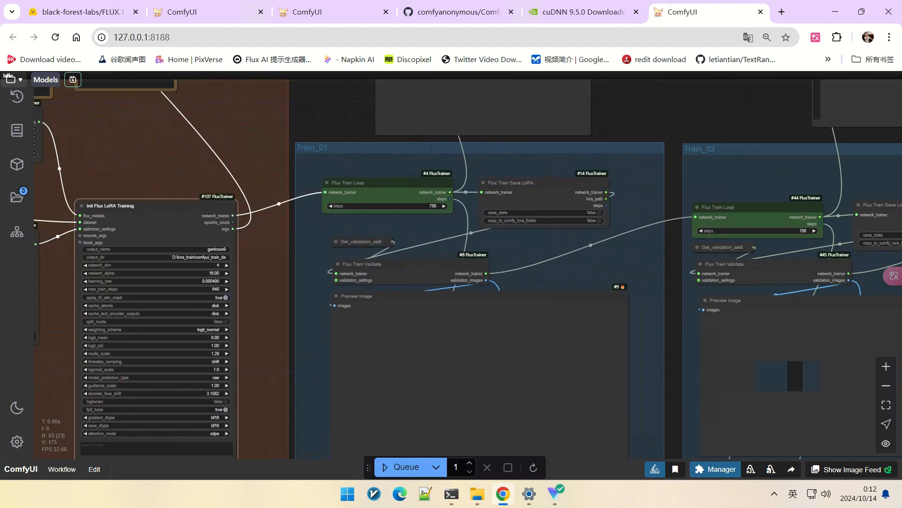
pyautogui.scroll(2, 592, 214)
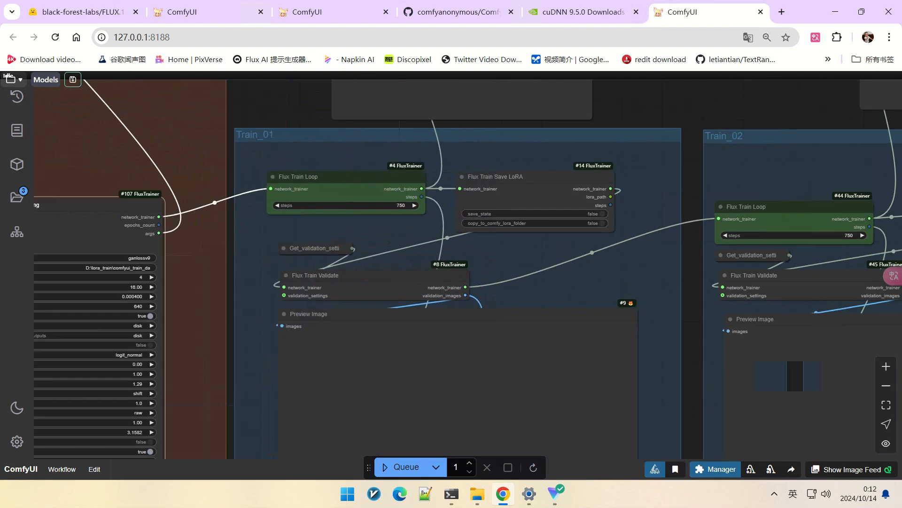
pyautogui.moveTo(554, 259); pyautogui.dragTo(666, 225)
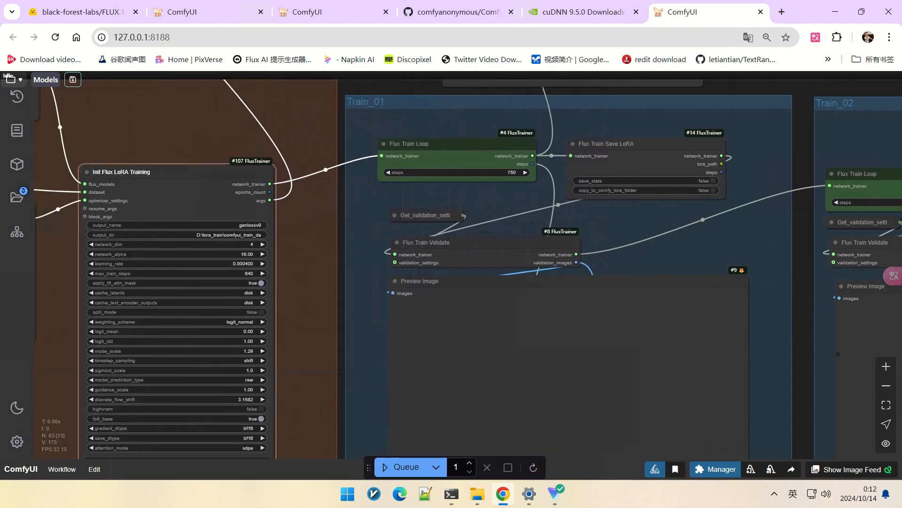
pyautogui.scroll(3, 484, 184)
pyautogui.scroll(-6, 485, 183)
pyautogui.moveTo(485, 198); pyautogui.dragTo(406, 183)
pyautogui.scroll(3, 235, 240)
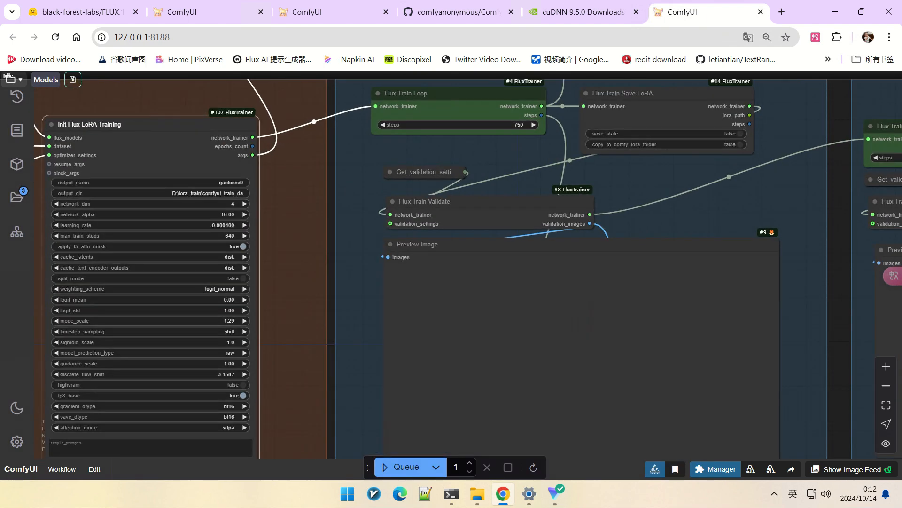
pyautogui.scroll(1, 235, 240)
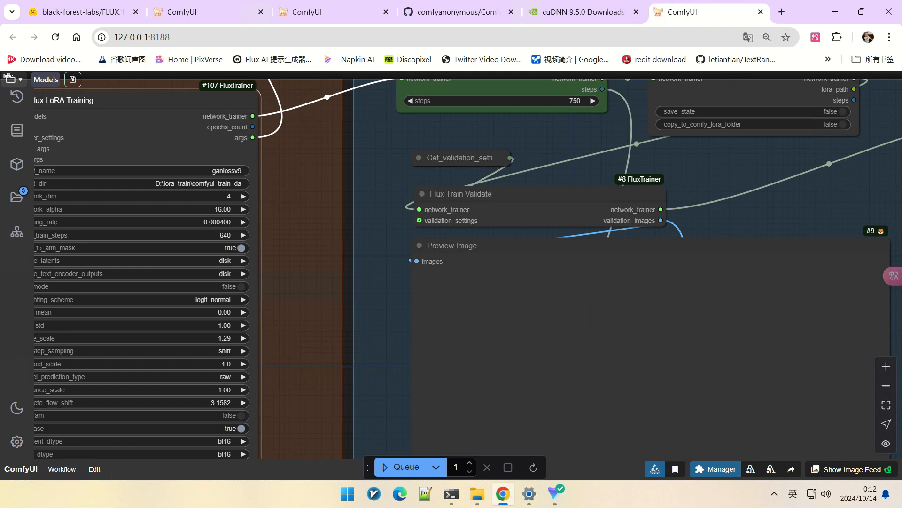
pyautogui.scroll(-5, 316, 231)
pyautogui.moveTo(316, 231); pyautogui.dragTo(310, 240)
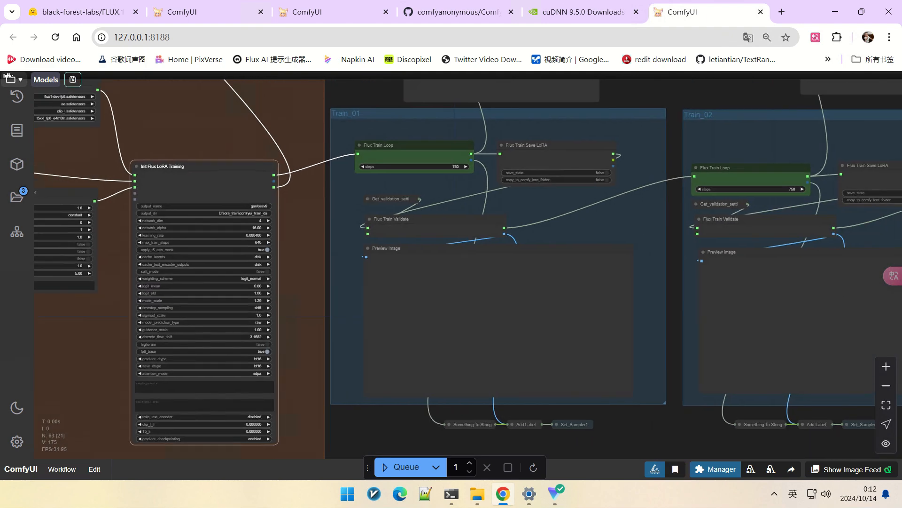
# - Set steps of the Flux Train Loop node in the Train_01 group to 160
pyautogui.scroll(5, 413, 155)
pyautogui.click(423, 174)
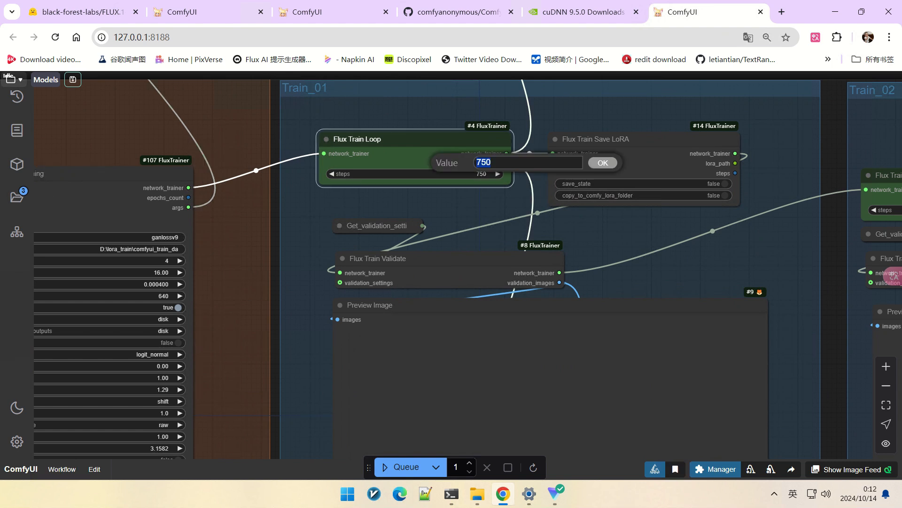
pyautogui.write('17')
pyautogui.press('BackSpace')
pyautogui.write('60')
pyautogui.press('Return')
# - Set steps of the Flux Train Loop nodes in the Train_02, Train_03 and Train_04 groups to 160
pyautogui.scroll(-3, 566, 182)
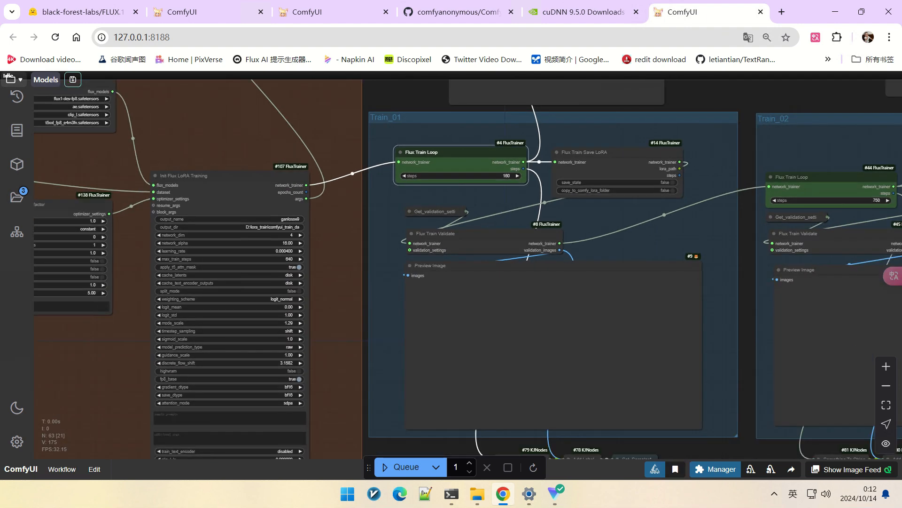
pyautogui.moveTo(887, 170); pyautogui.dragTo(601, 170)
pyautogui.scroll(4, 602, 170)
pyautogui.click(555, 211)
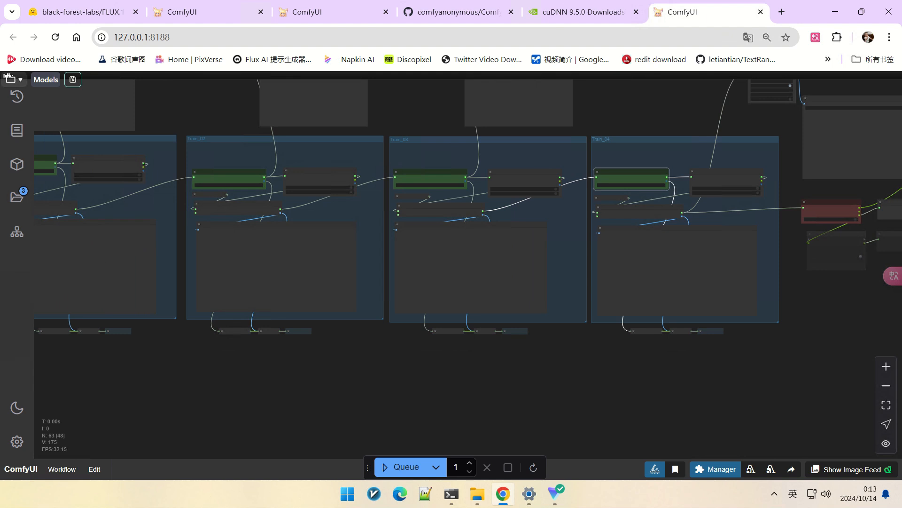
# - Delete Train_01's validation-settings getter, Flux Train Validate, Preview Image, Something To String, Add Label and Set_Sampler1 nodes
pyautogui.moveTo(90, 340); pyautogui.dragTo(386, 327)
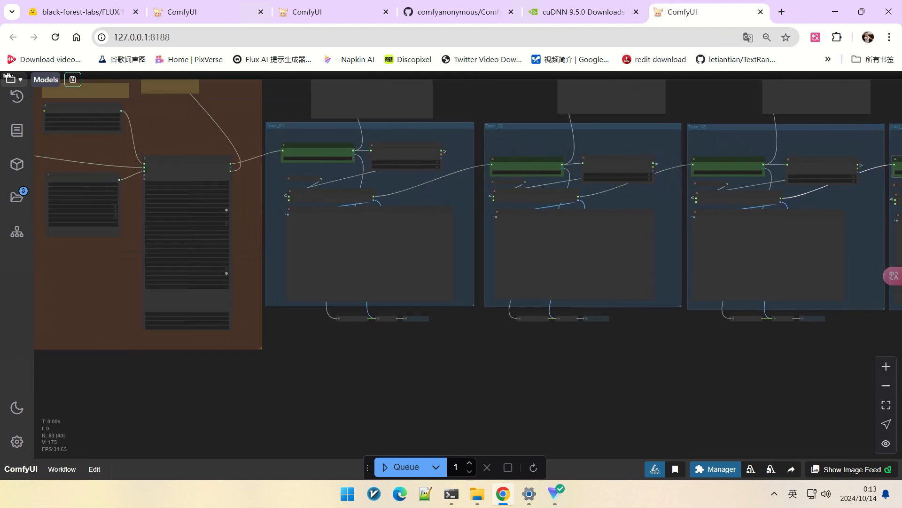
pyautogui.scroll(3, 386, 327)
pyautogui.scroll(4, 257, 208)
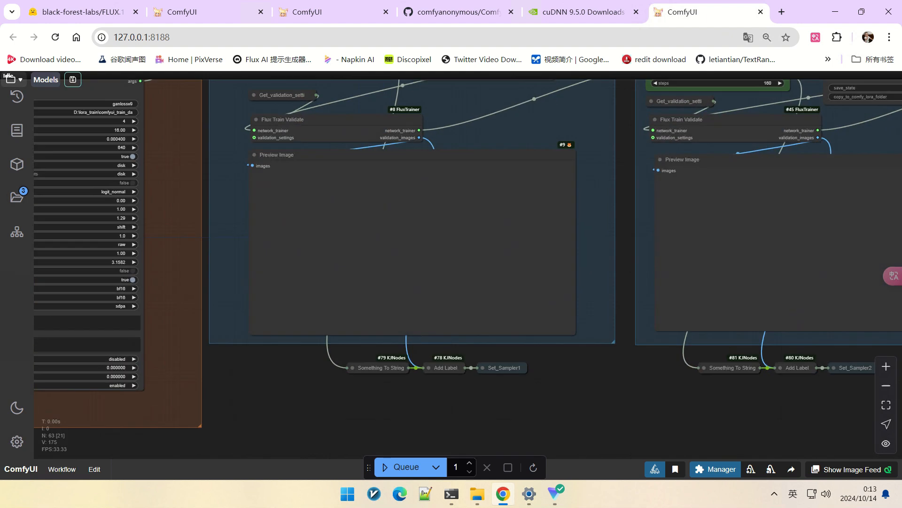
pyautogui.moveTo(413, 400); pyautogui.dragTo(414, 445)
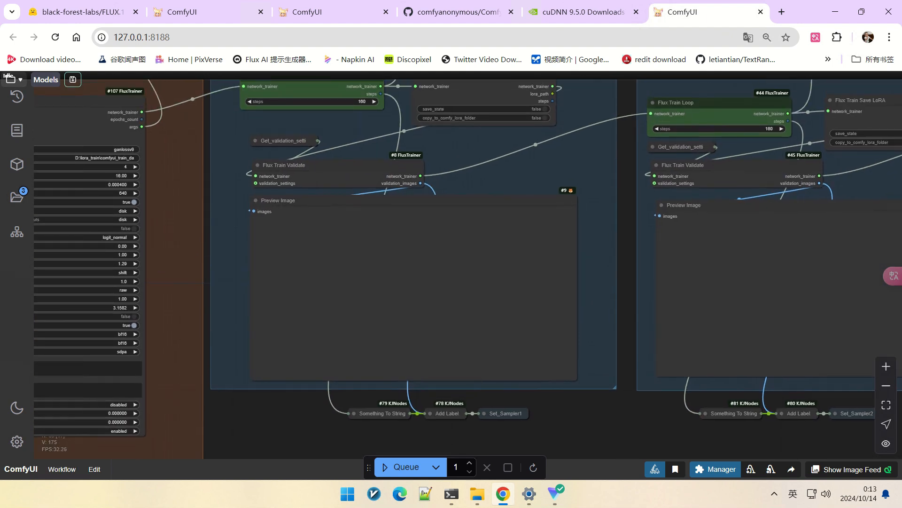
pyautogui.moveTo(237, 131); pyautogui.dragTo(600, 434)
pyautogui.press('Delete')
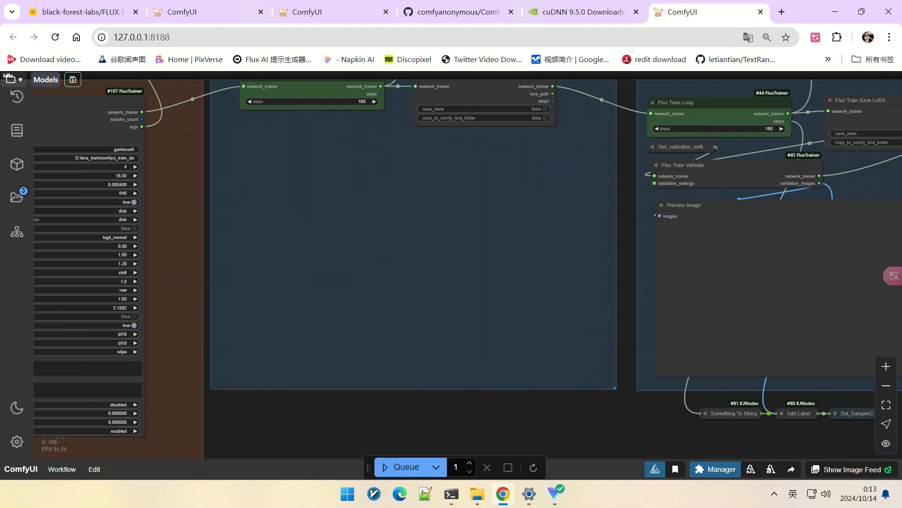
# - Delete the validation, preview and sampler label nodes of Train_02 and Train_03, keeping their loop and Save LoRA nodes chained
pyautogui.scroll(-3, 657, 226)
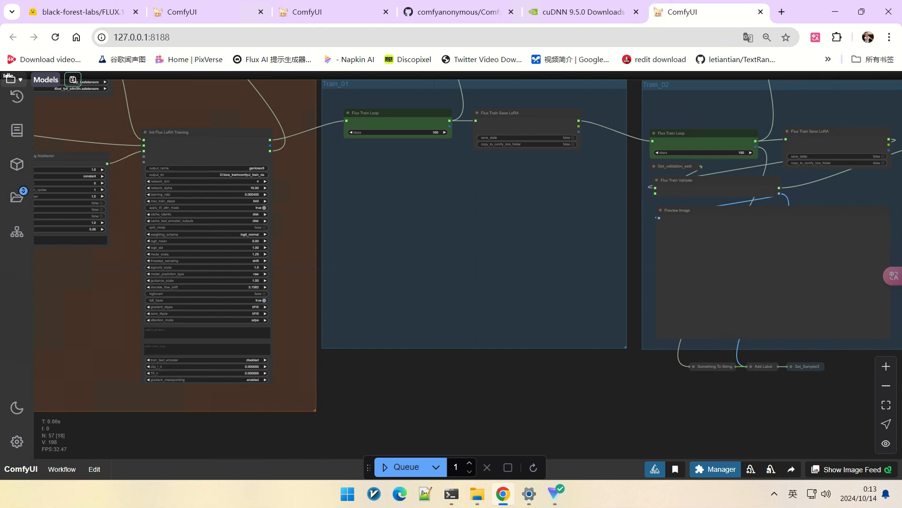
pyautogui.moveTo(653, 125); pyautogui.dragTo(563, 185)
pyautogui.scroll(8, 563, 187)
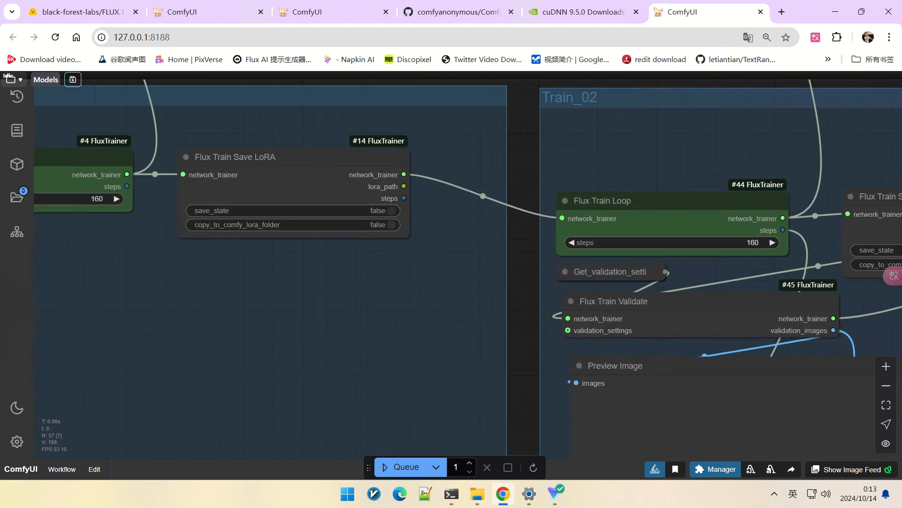
pyautogui.scroll(-3, 586, 181)
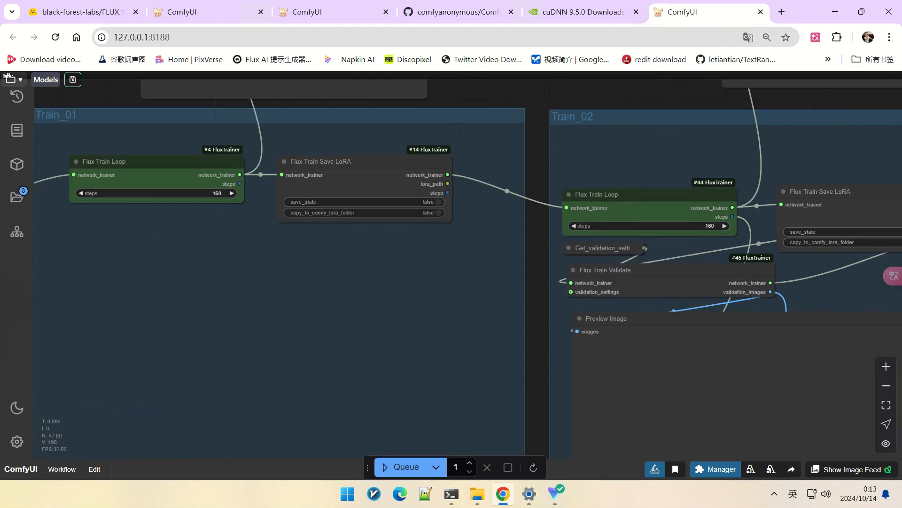
pyautogui.moveTo(586, 181); pyautogui.dragTo(381, 184)
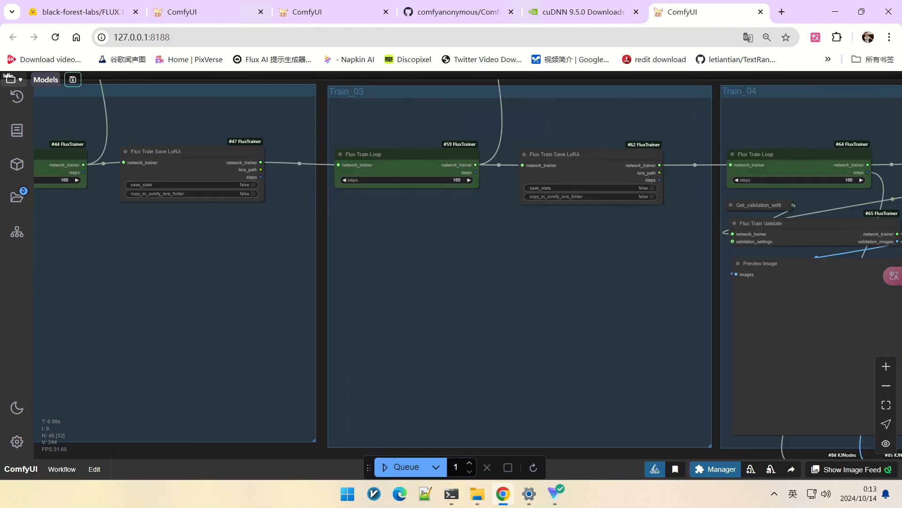
# - Delete the validation, preview and sampler label nodes of Train_04, including its leftover validation-settings getter
pyautogui.scroll(-5, 369, 179)
pyautogui.scroll(4, 514, 236)
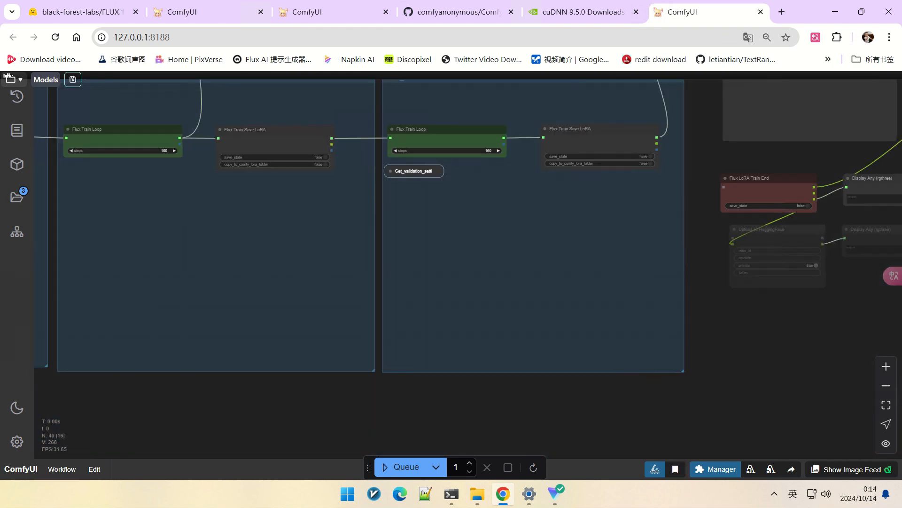
pyautogui.press('Delete')
# - Delete the Flux LoRA Train End, HuggingFace upload, Display Any and sample-sheet image nodes after Train_04, keeping the loss plot nodes
pyautogui.scroll(-3, 514, 185)
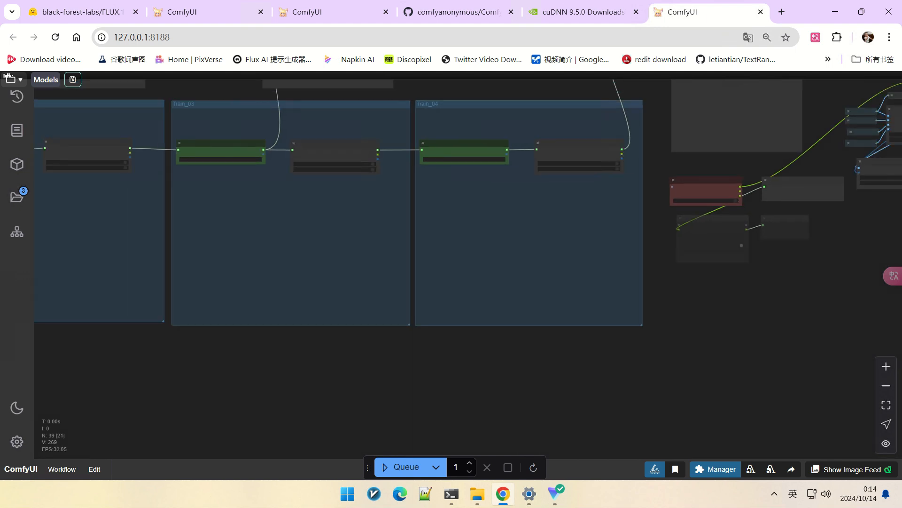
pyautogui.moveTo(514, 186); pyautogui.dragTo(133, 256)
pyautogui.scroll(2, 134, 256)
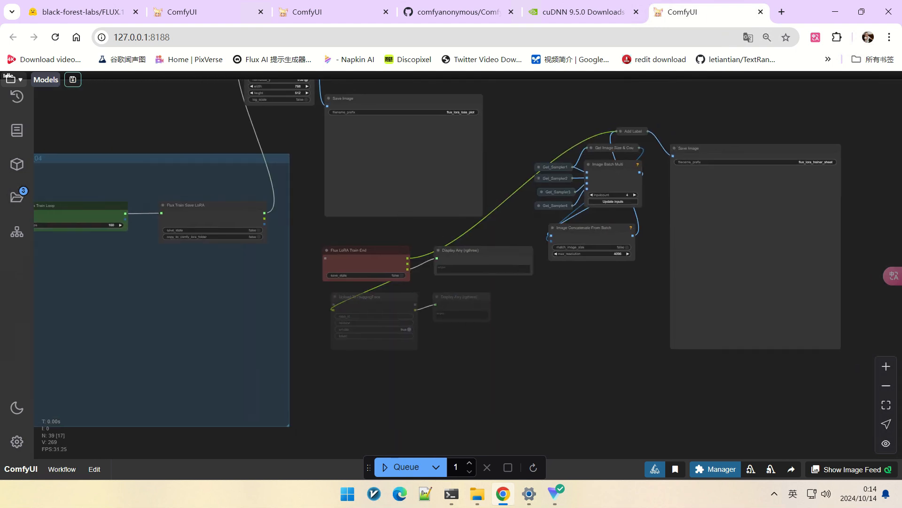
pyautogui.moveTo(531, 119); pyautogui.dragTo(814, 402)
pyautogui.press('Delete')
pyautogui.scroll(-9, 552, 310)
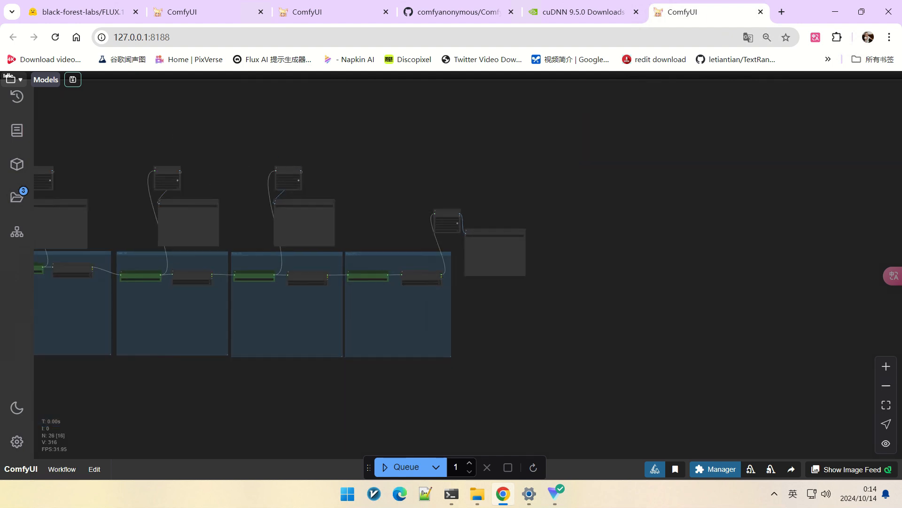
# - Review the trimmed workflow from the Dataset group to the training loops and queue it to start the LoRA training
pyautogui.moveTo(552, 310); pyautogui.dragTo(813, 295)
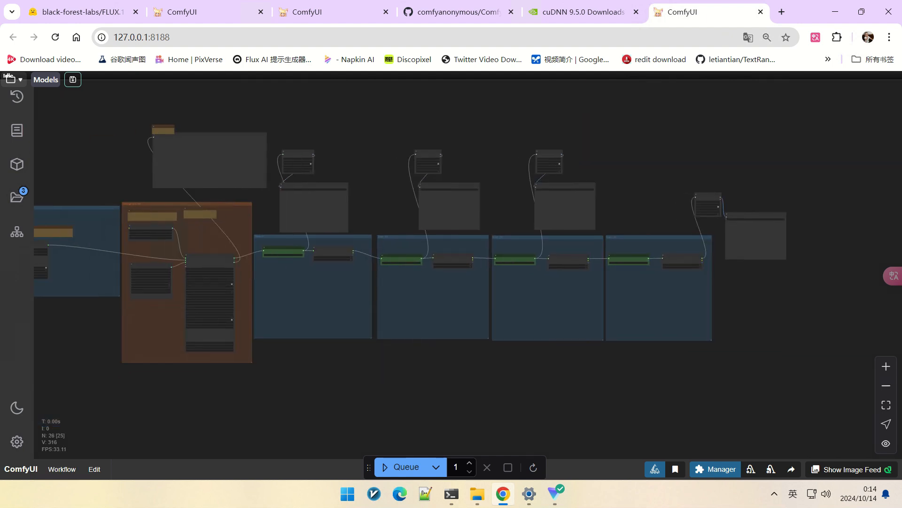
pyautogui.moveTo(88, 228); pyautogui.dragTo(300, 231)
pyautogui.scroll(4, 300, 231)
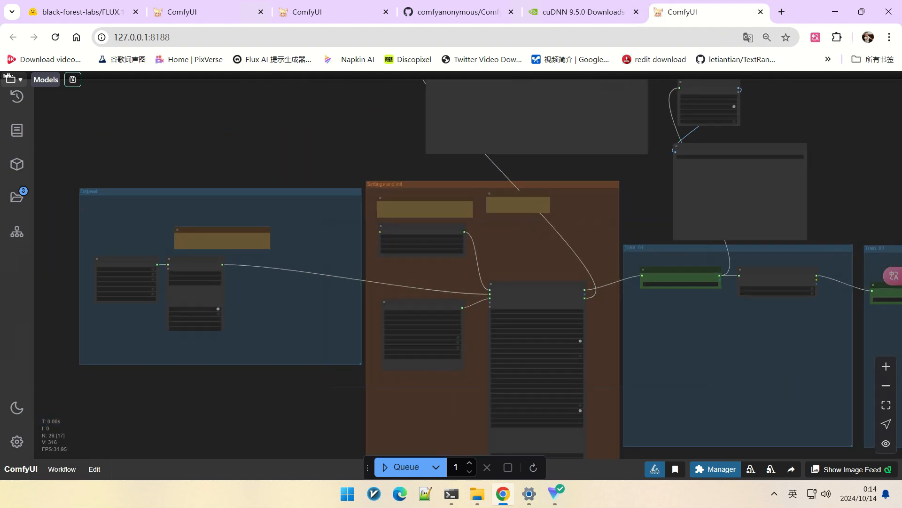
pyautogui.scroll(4, 113, 285)
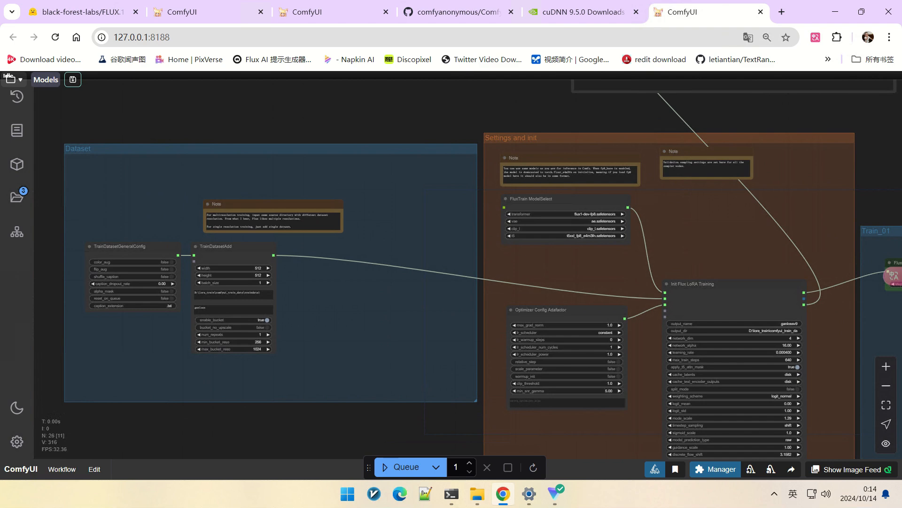
pyautogui.moveTo(769, 329); pyautogui.dragTo(597, 309)
pyautogui.scroll(3, 597, 310)
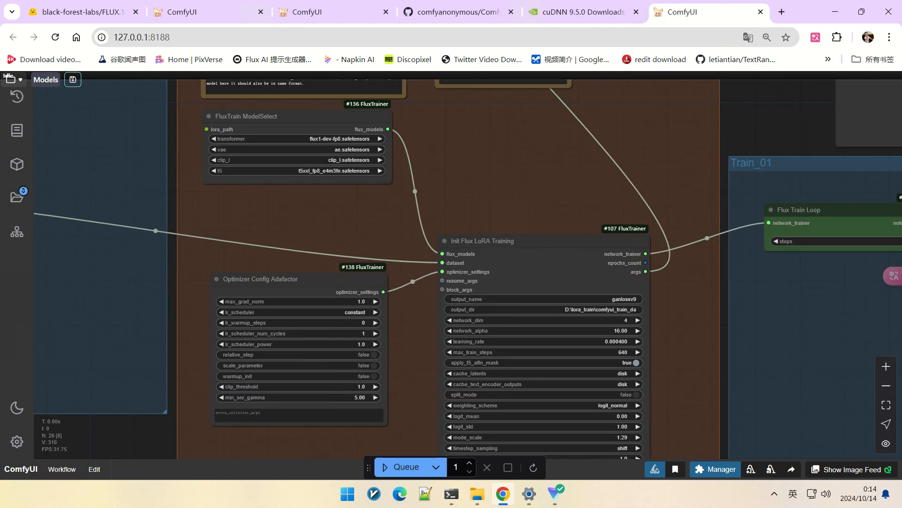
pyautogui.scroll(-6, 406, 329)
pyautogui.moveTo(658, 291); pyautogui.dragTo(237, 314)
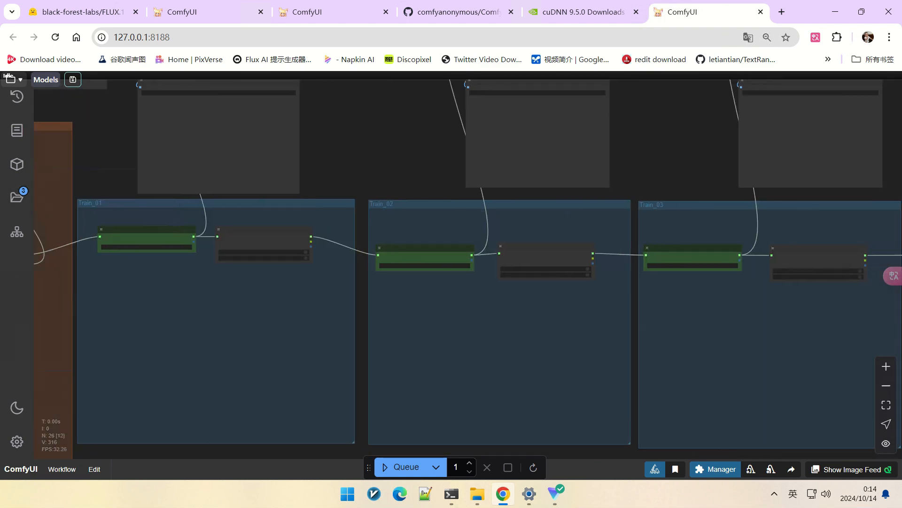
pyautogui.moveTo(367, 186); pyautogui.dragTo(601, 213)
pyautogui.scroll(-6, 520, 171)
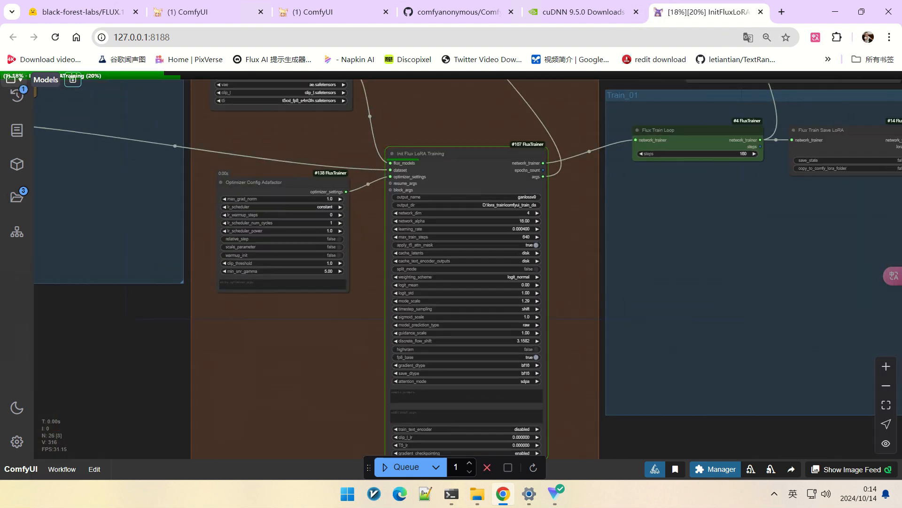
# - Examine the running Init Flux LoRA Training node, the FluxTrain ModelSelect files and notes, and the Train_01 loop
pyautogui.scroll(3, 461, 155)
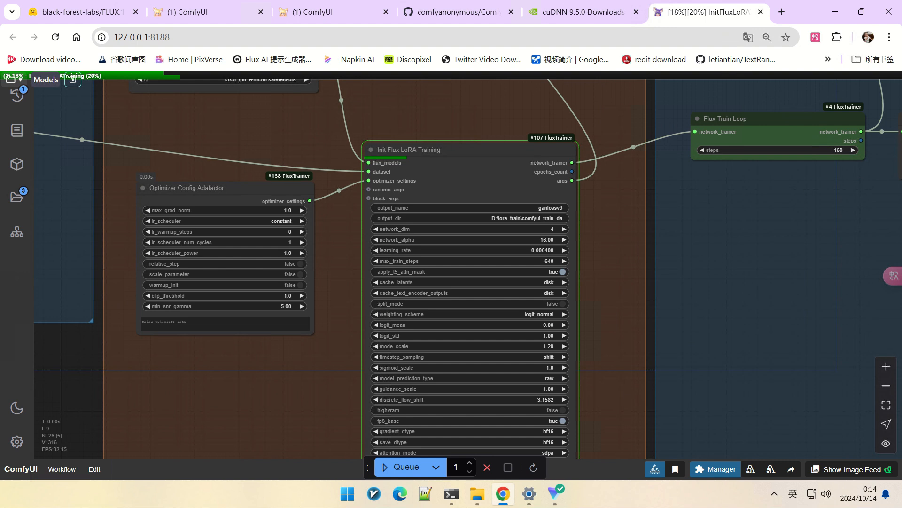
pyautogui.scroll(-1, 533, 175)
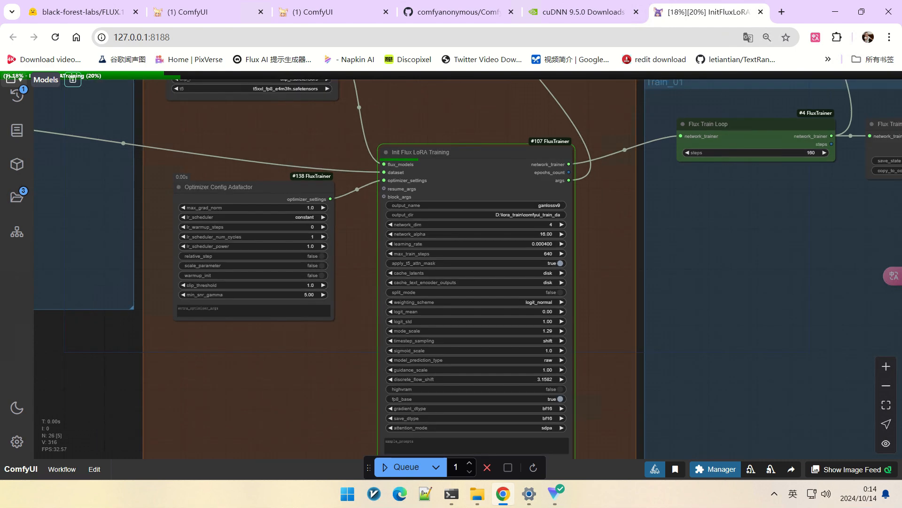
pyautogui.moveTo(134, 349); pyautogui.dragTo(299, 429)
pyautogui.scroll(-4, 273, 409)
pyautogui.moveTo(423, 235); pyautogui.dragTo(522, 341)
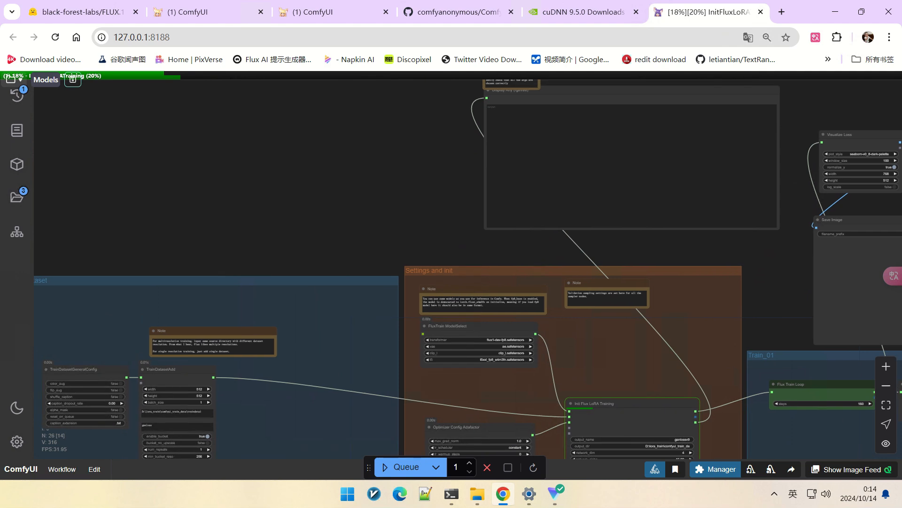
pyautogui.scroll(6, 510, 353)
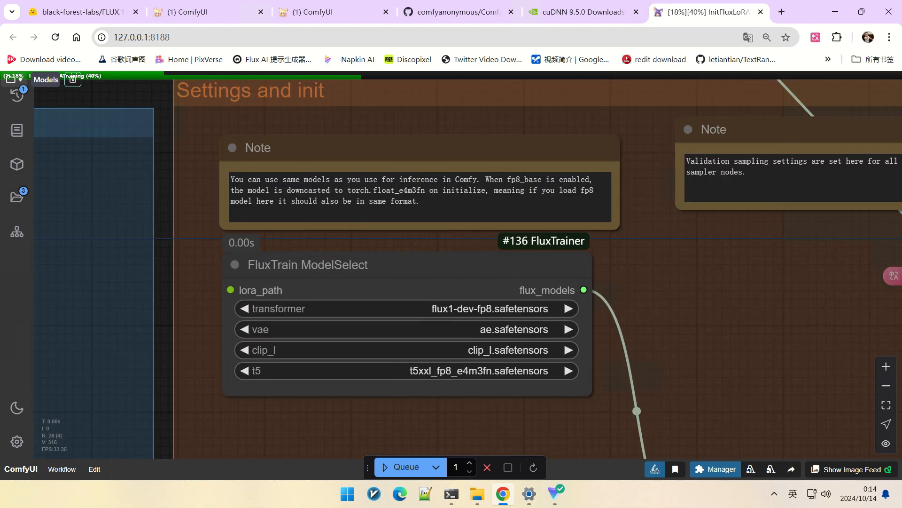
pyautogui.scroll(4, 532, 340)
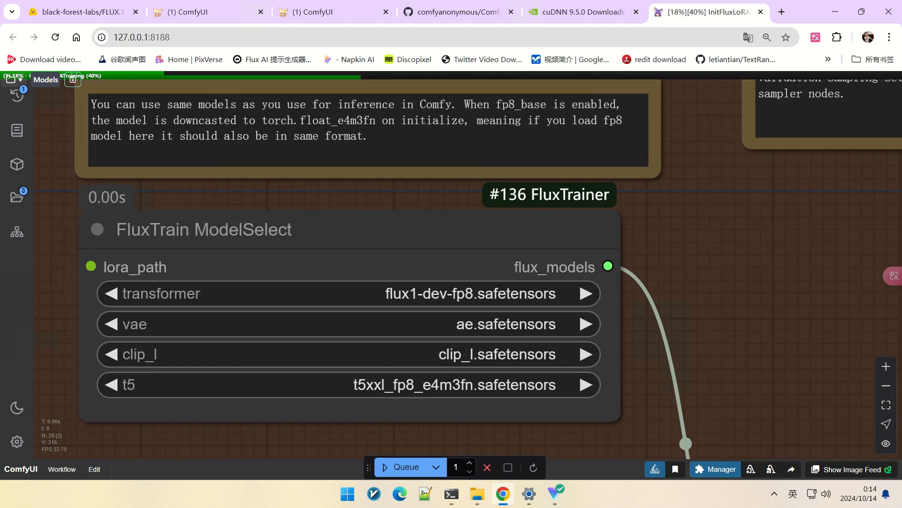
pyautogui.scroll(-8, 538, 331)
pyautogui.moveTo(658, 329); pyautogui.dragTo(487, 274)
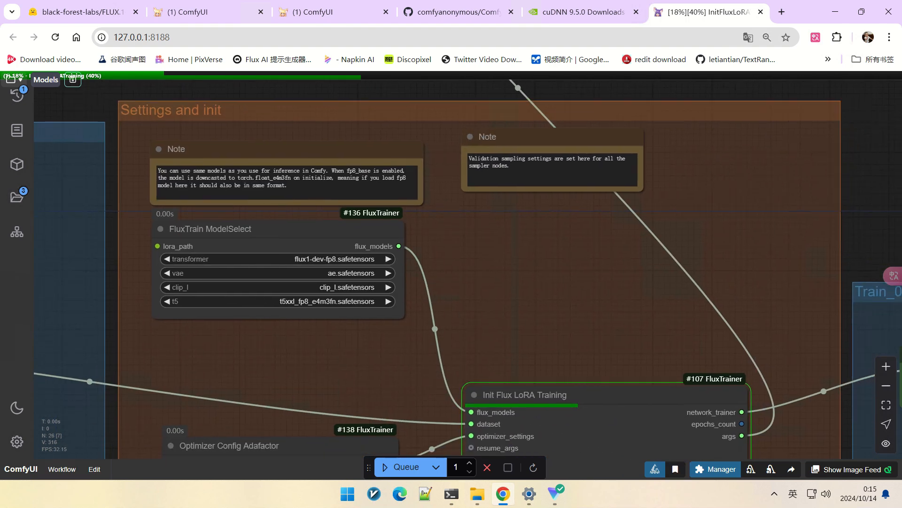
pyautogui.moveTo(192, 313); pyautogui.dragTo(141, 188)
pyautogui.scroll(-3, 141, 188)
pyautogui.scroll(2, 141, 188)
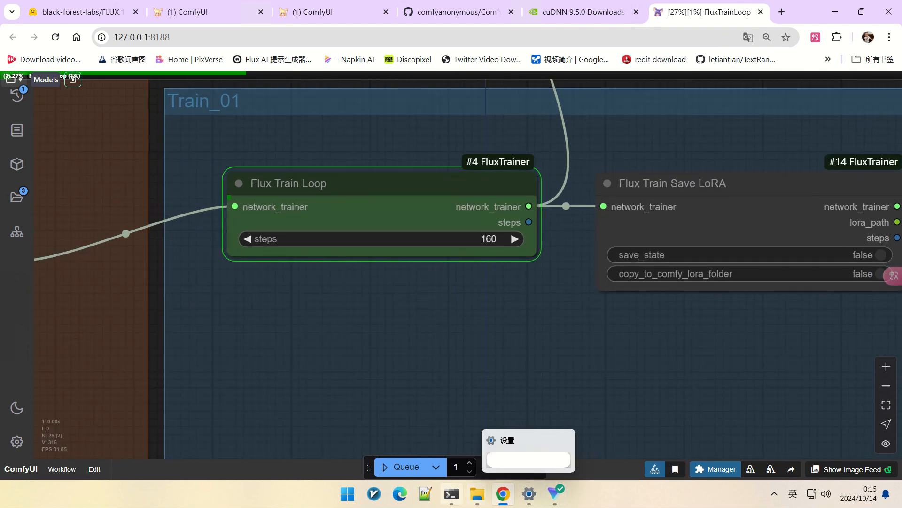
# - Switch to the ComfyUI console and check the latest training log output
pyautogui.click(451, 494)
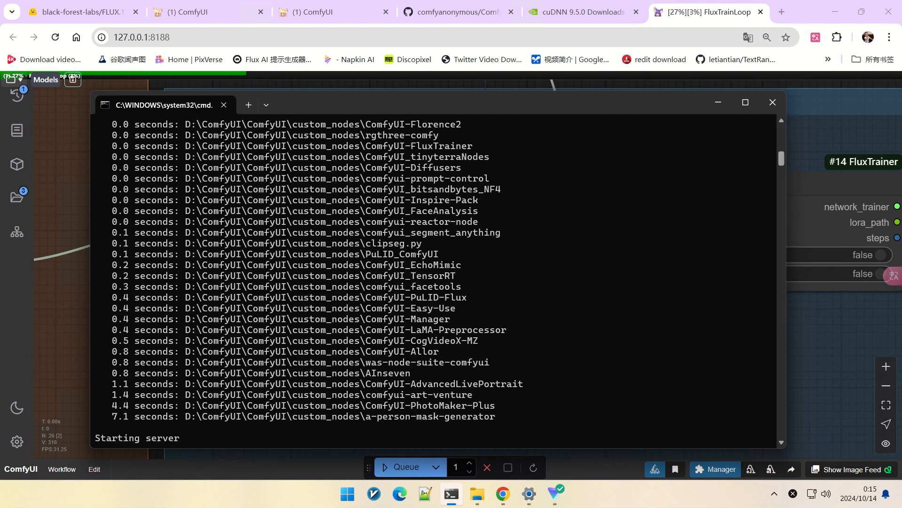
pyautogui.moveTo(781, 158); pyautogui.dragTo(781, 429)
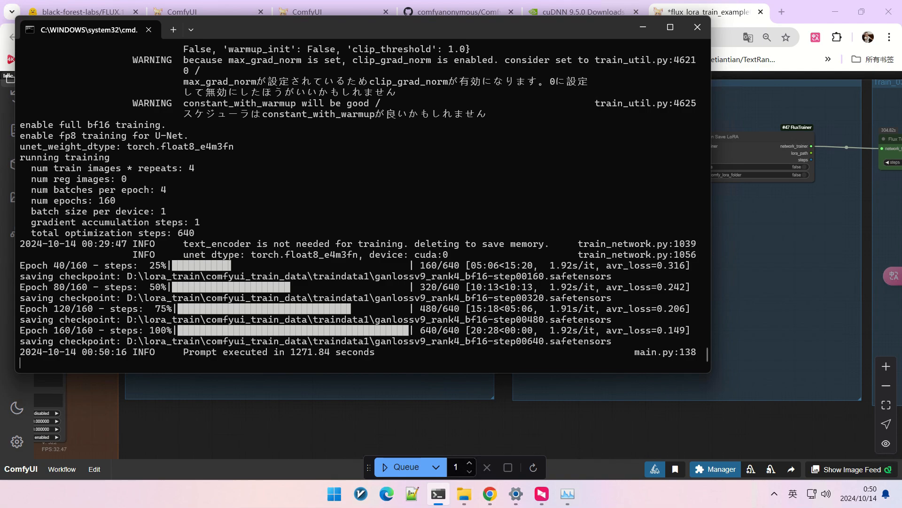
# - Switch to the traindata1 folder in File Explorer and copy the four ganlossv9_rank4_bf16 safetensors checkpoints, step00160 to step00640
pyautogui.moveTo(464, 494)
pyautogui.click(206, 437)
pyautogui.scroll(-1, 206, 437)
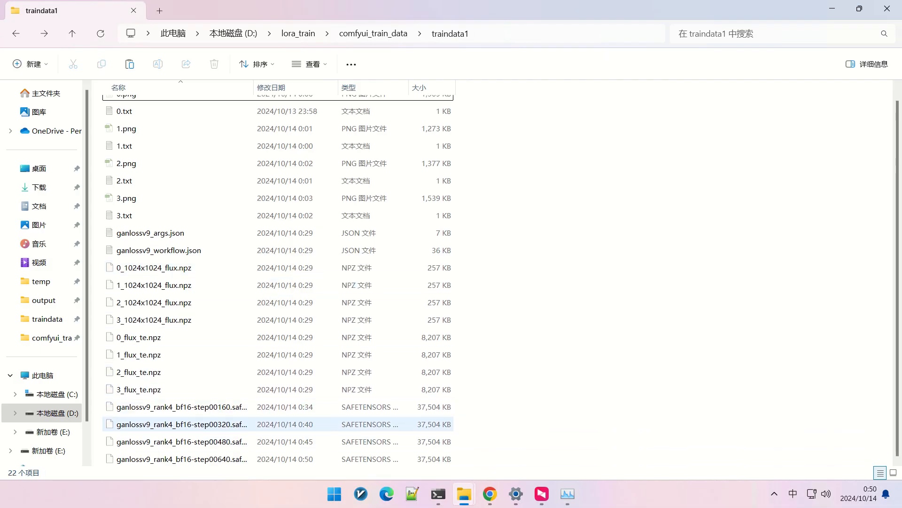
pyautogui.click(182, 407)
pyautogui.keyDown('shift'); pyautogui.click(181, 458); pyautogui.keyUp('shift')
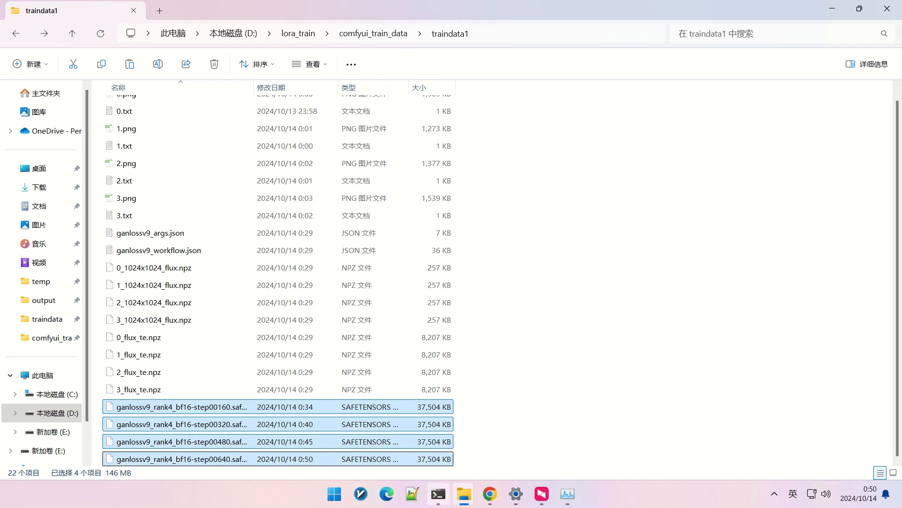
# - Open the models\loras\customtrain folder of the ComfyUI installation in the other File Explorer window
pyautogui.moveTo(464, 493)
pyautogui.click(338, 423)
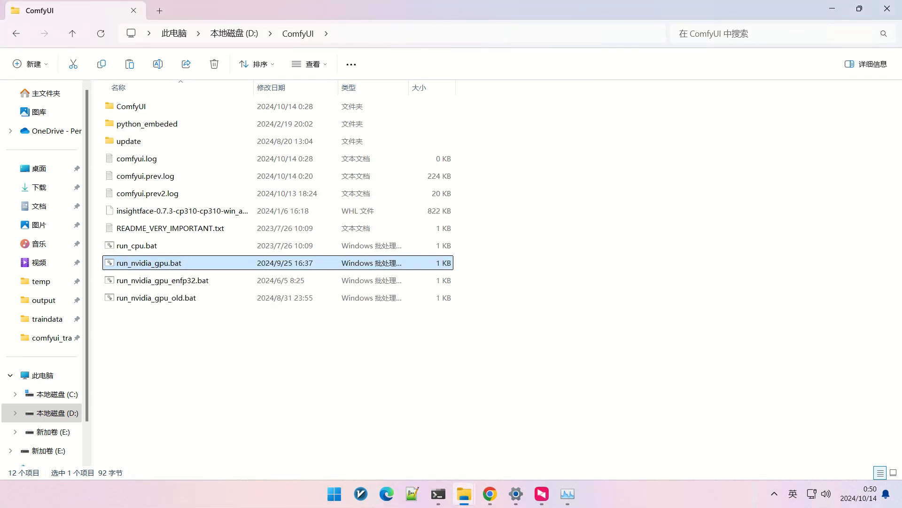
pyautogui.doubleClick(131, 106)
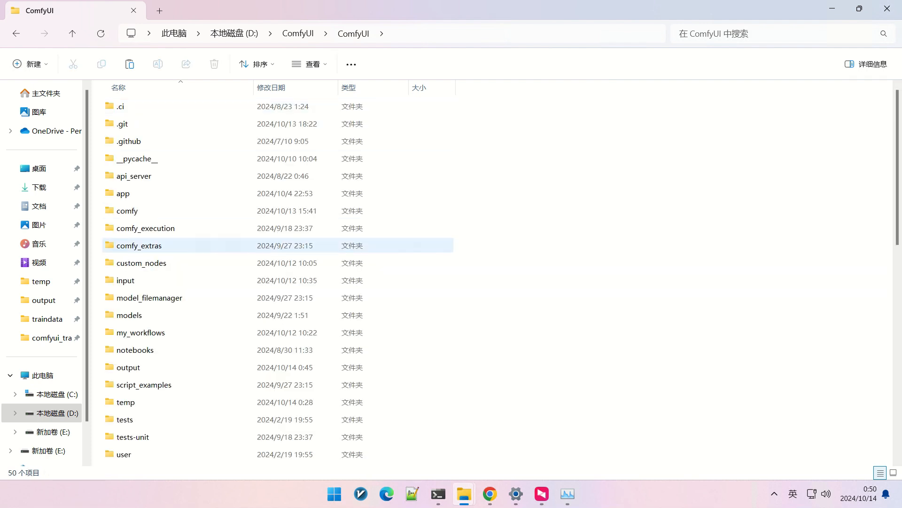
pyautogui.doubleClick(129, 315)
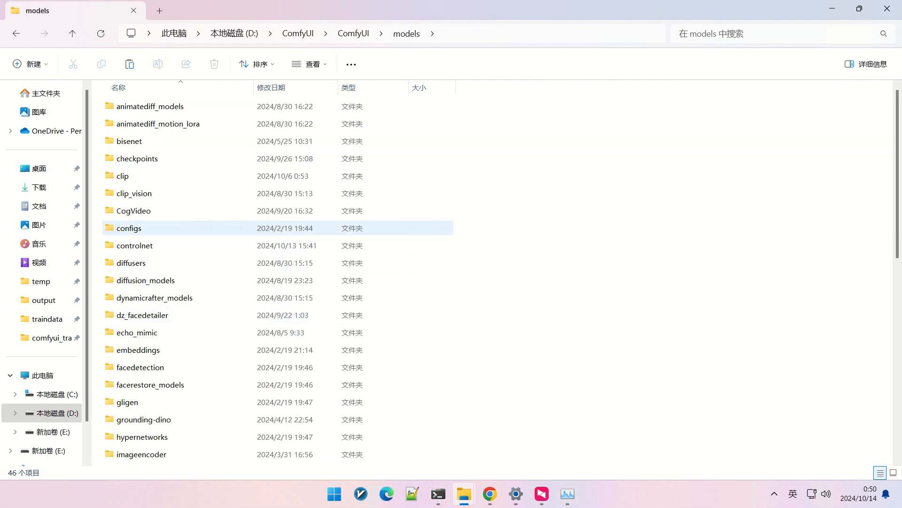
pyautogui.scroll(-4, 141, 228)
pyautogui.doubleClick(124, 300)
pyautogui.click(123, 158)
pyautogui.doubleClick(137, 141)
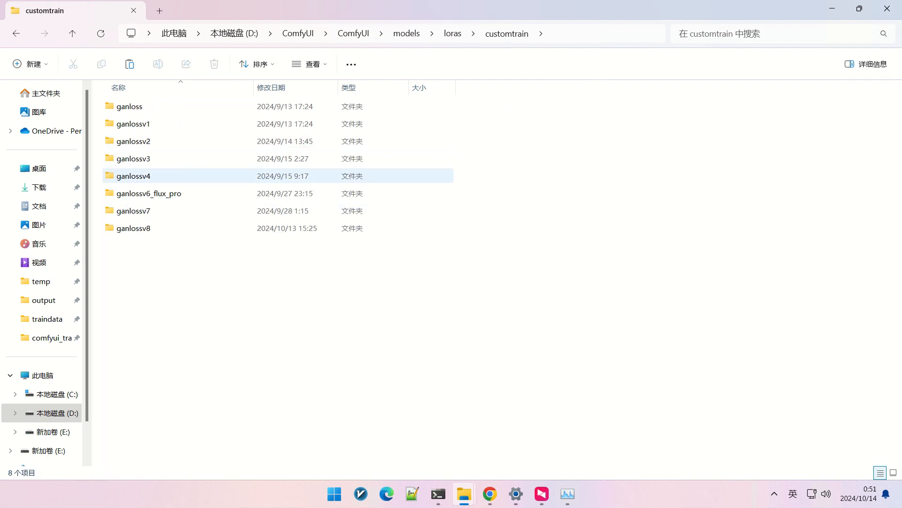
# - Create a ganlossv9 folder in customtrain and paste the four checkpoints into it, widening the name column to show full file names
pyautogui.rightClick(177, 284)
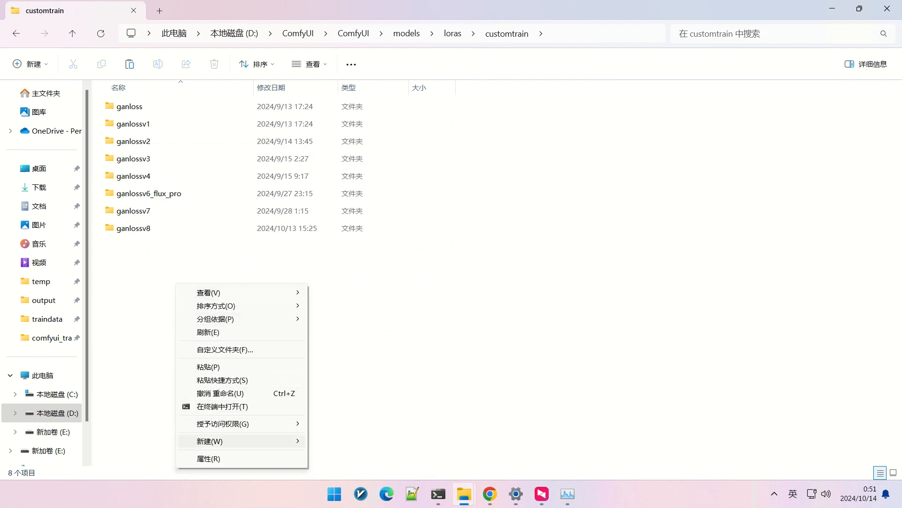
pyautogui.moveTo(242, 441)
pyautogui.click(341, 224)
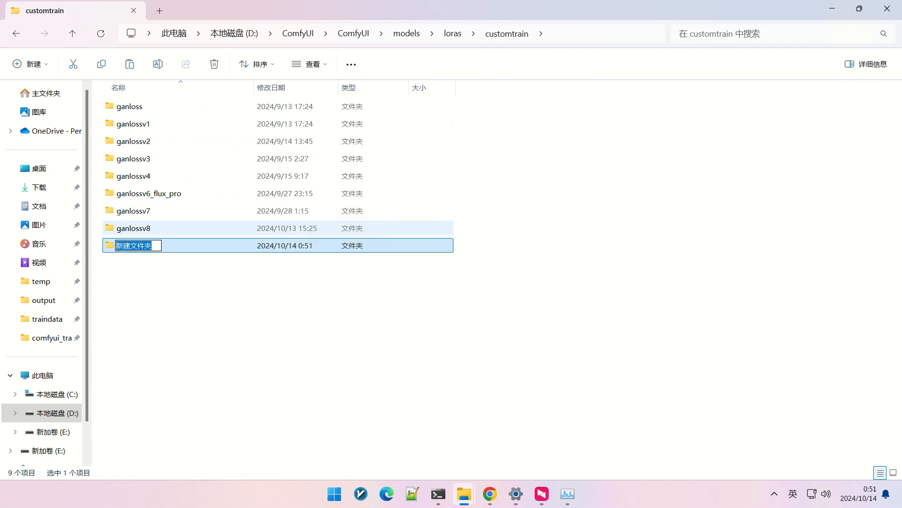
pyautogui.write('ganloss')
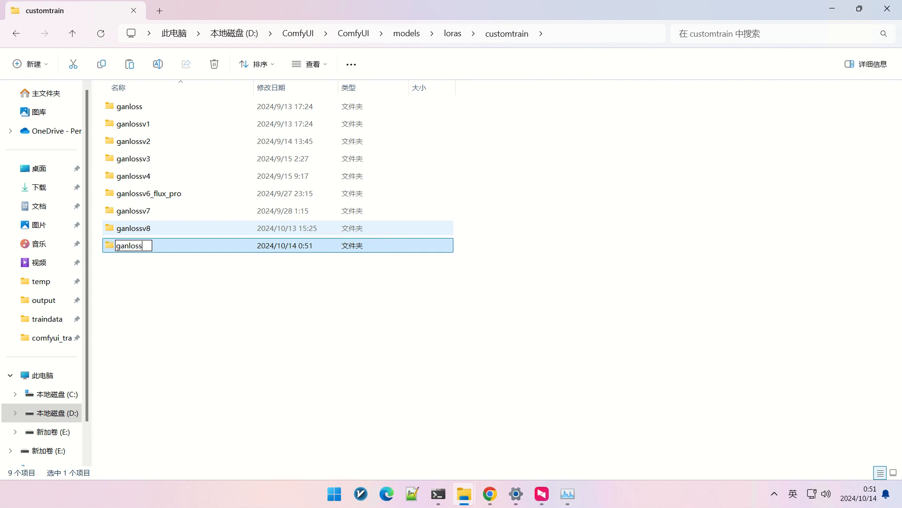
pyautogui.write('v9')
pyautogui.press('Return')
pyautogui.press('Return')
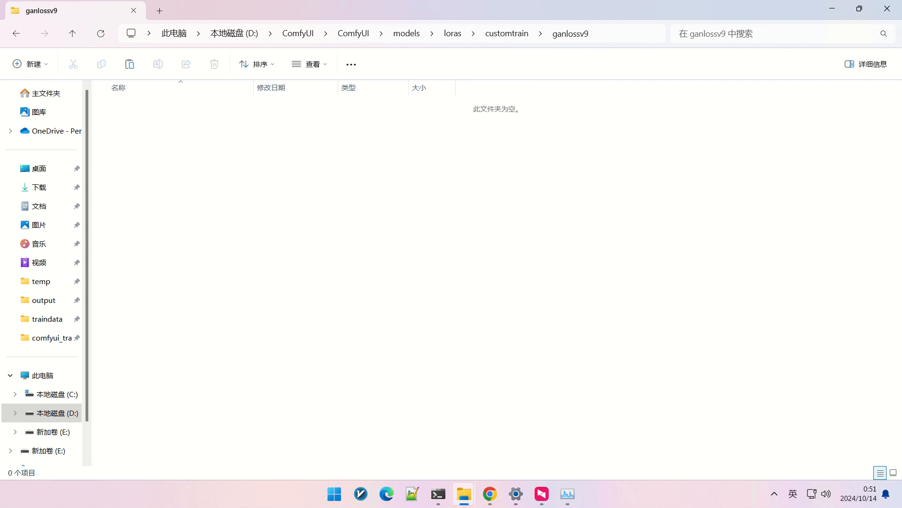
pyautogui.hotkey('ctrl', 'v')
pyautogui.moveTo(253, 87); pyautogui.dragTo(328, 88)
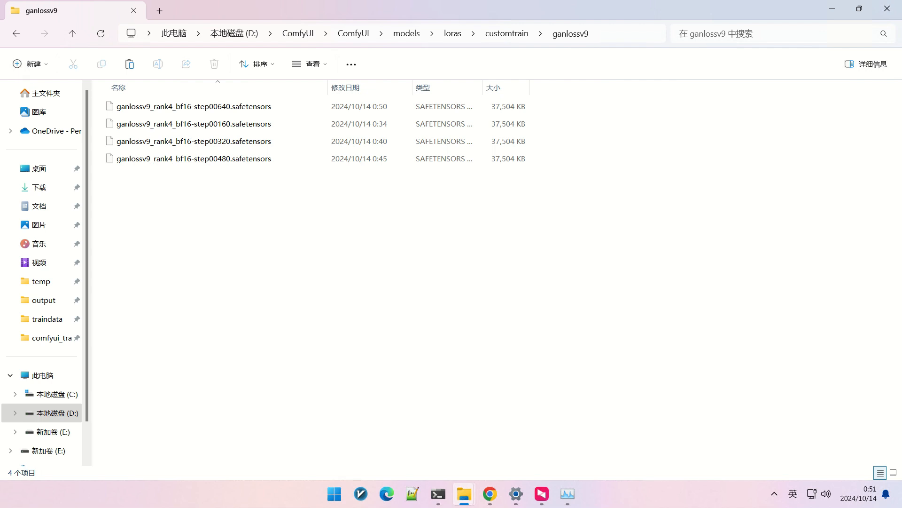
# - Switch to the 标准flux workflow in ComfyUI in Chrome and refresh its node definitions
pyautogui.moveTo(490, 493)
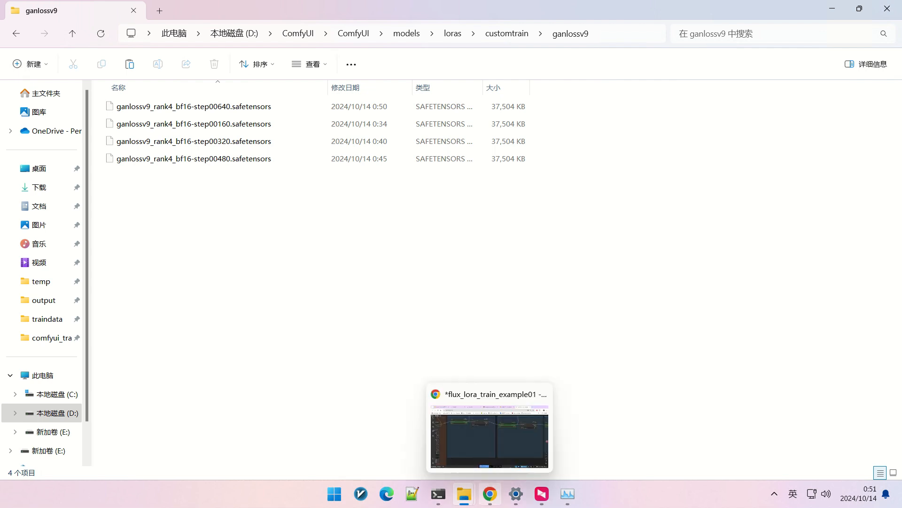
pyautogui.click(489, 435)
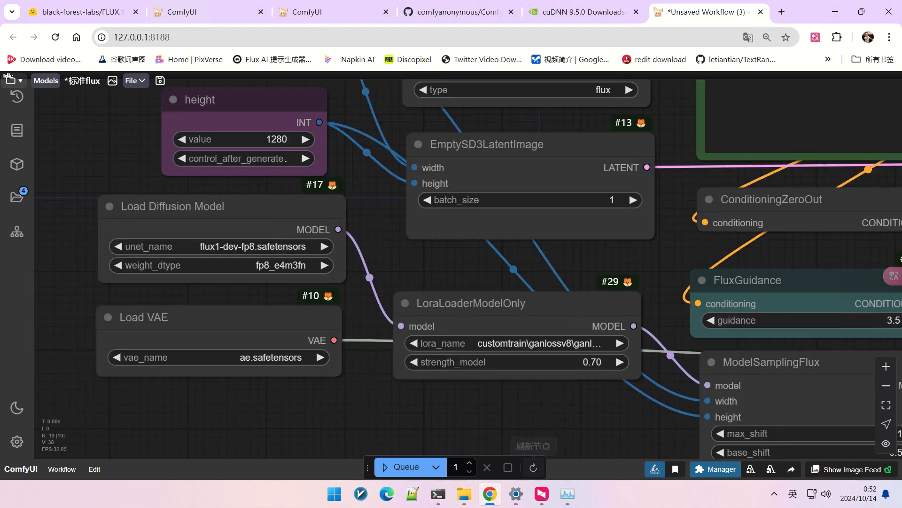
pyautogui.click(533, 467)
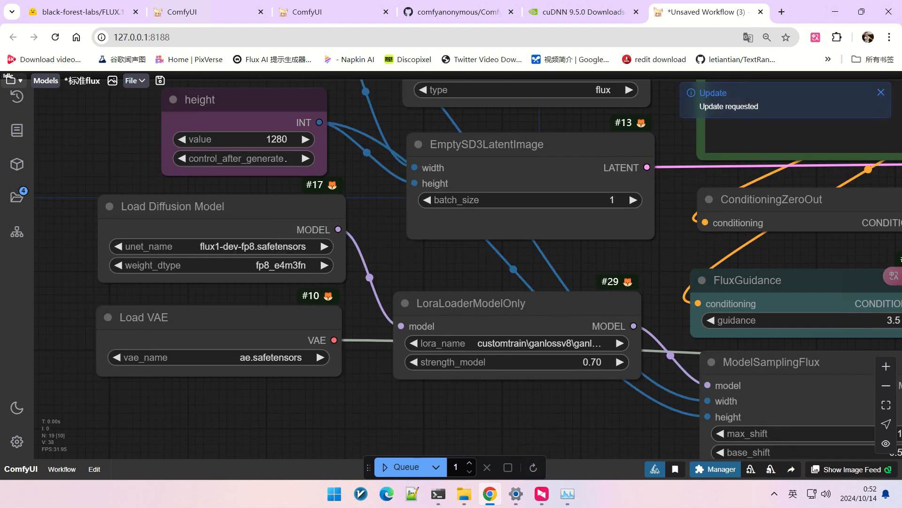
# - Try to pick a LoRA in the LoraLoaderModelOnly node by filtering its lora_name choices for ganlossv9
pyautogui.click(498, 343)
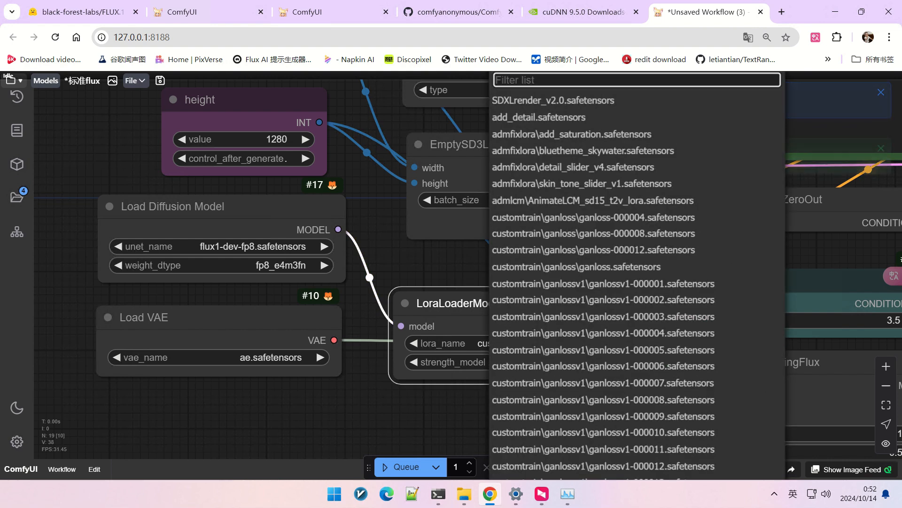
pyautogui.write('ganlossv9')
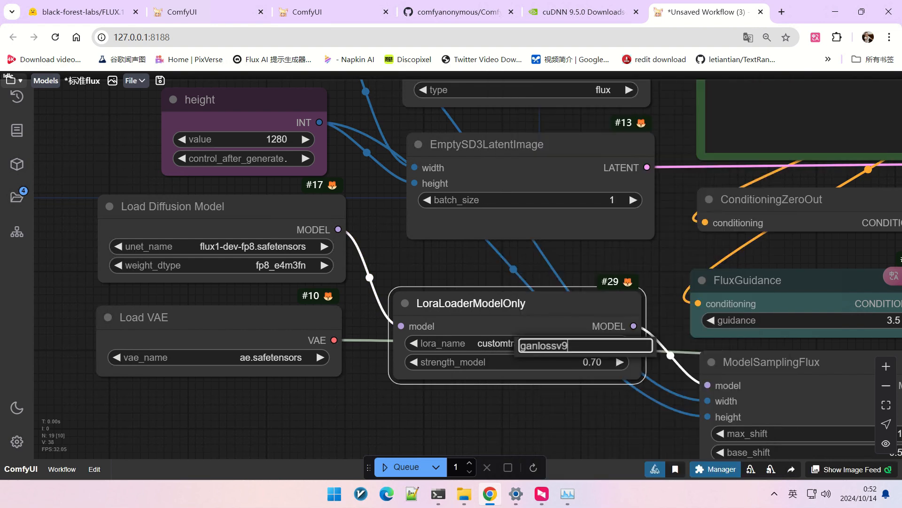
pyautogui.press('Return')
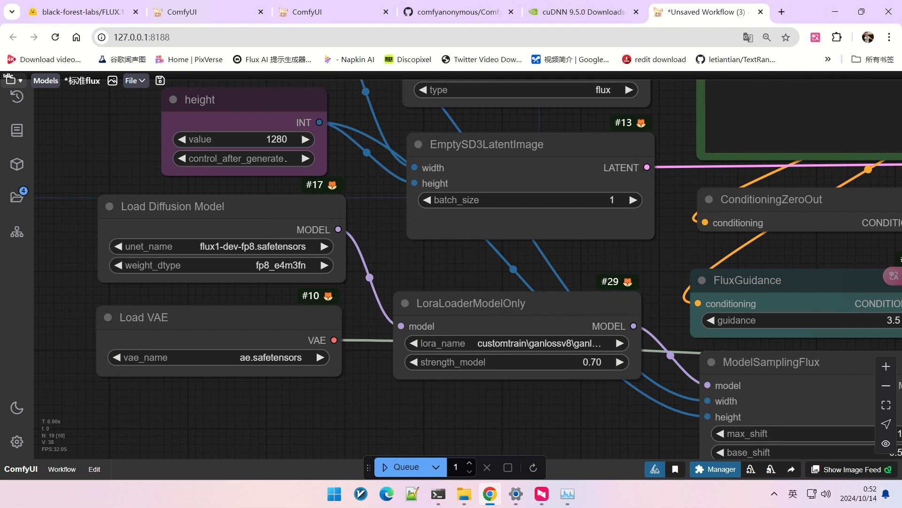
# - Refresh the node definitions again and set the LoraLoaderModelOnly node's lora_name to ganlossv9_rank4_bf16-step00640.safetensors
pyautogui.click(533, 467)
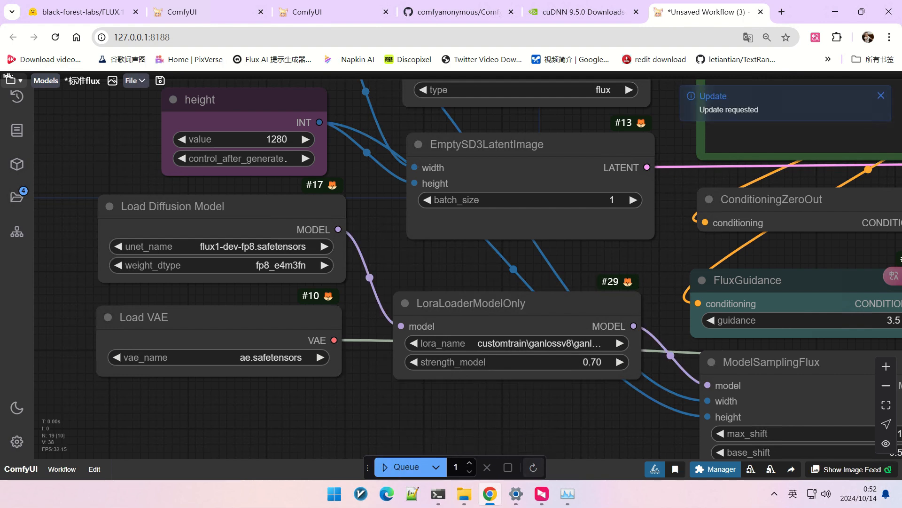
pyautogui.click(517, 343)
pyautogui.write('ganlossv9')
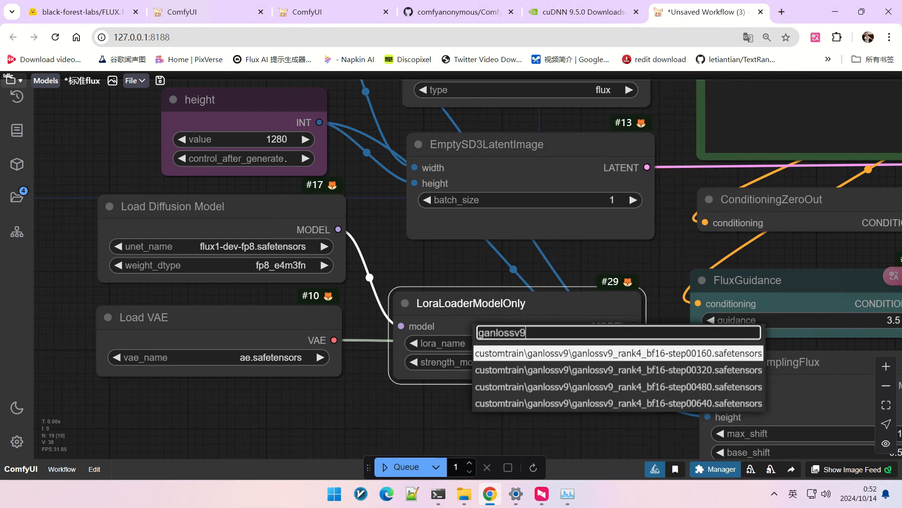
pyautogui.press('Down')
pyautogui.press('Down')
pyautogui.press('Down')
pyautogui.press('Return')
# - Replace the positive prompt with the long ganloss description of a young woman leaning against a stone wall in a European street
pyautogui.scroll(-2, 602, 419)
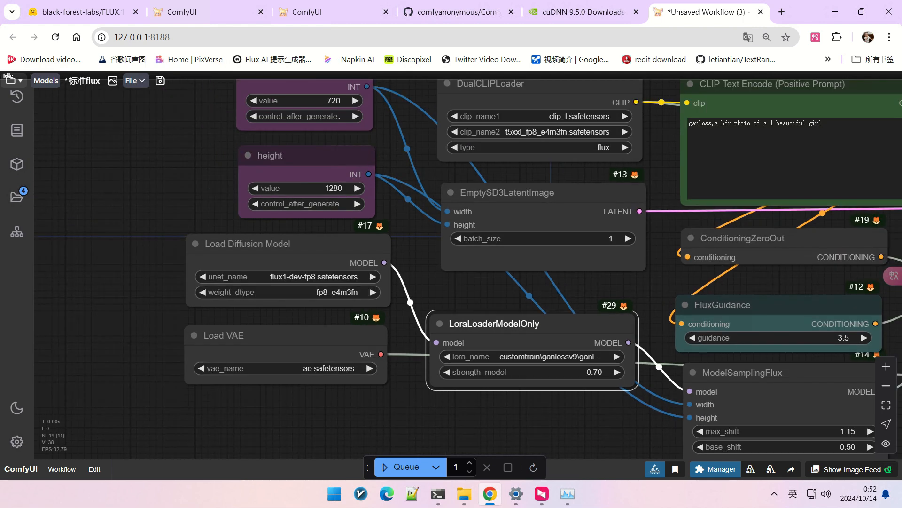
pyautogui.scroll(3, 620, 382)
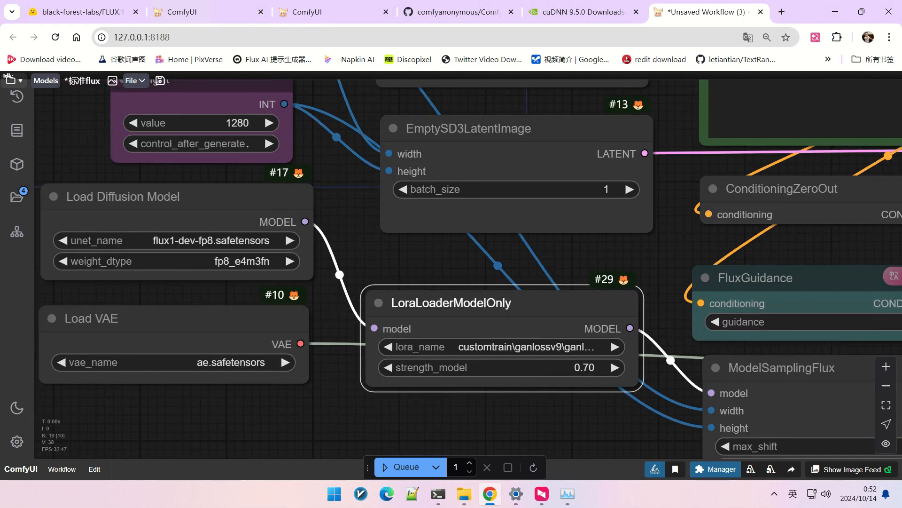
pyautogui.scroll(-3, 101, 282)
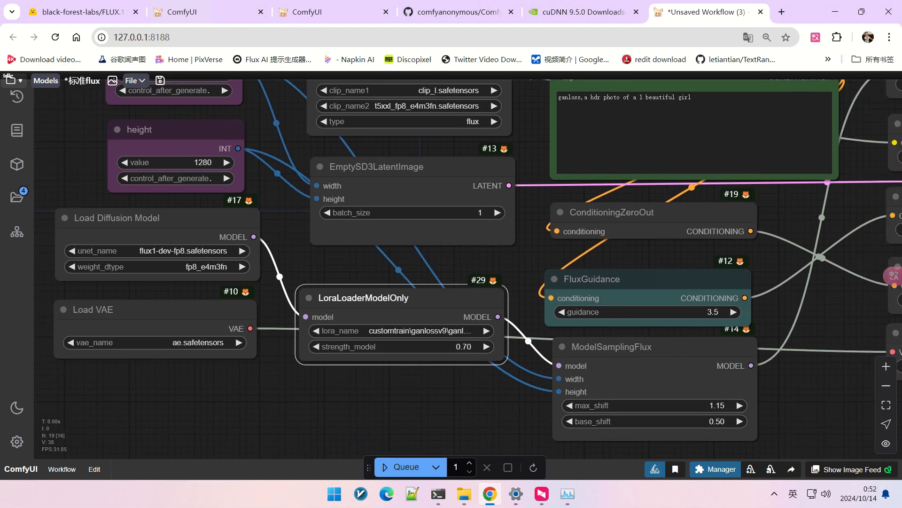
pyautogui.moveTo(511, 391); pyautogui.dragTo(402, 364)
pyautogui.scroll(-1, 402, 364)
pyautogui.moveTo(651, 313); pyautogui.dragTo(580, 331)
pyautogui.scroll(-4, 580, 330)
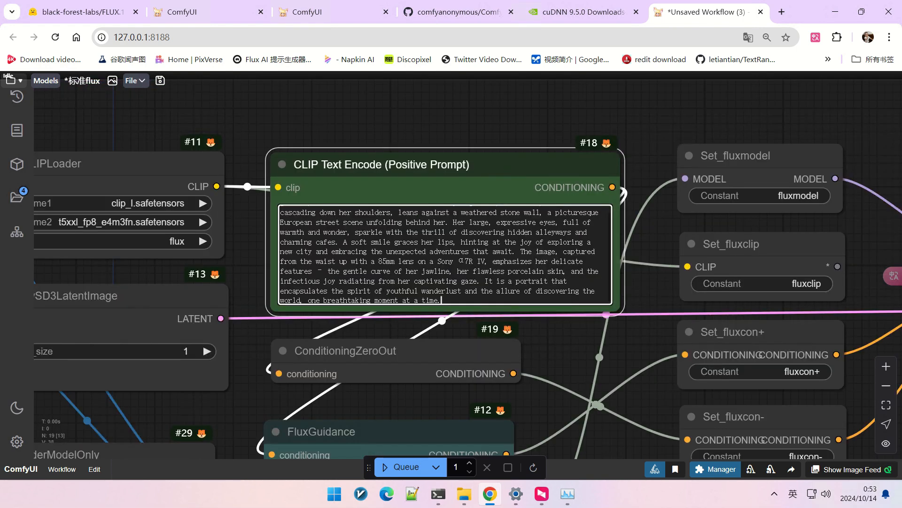
pyautogui.scroll(1, 445, 255)
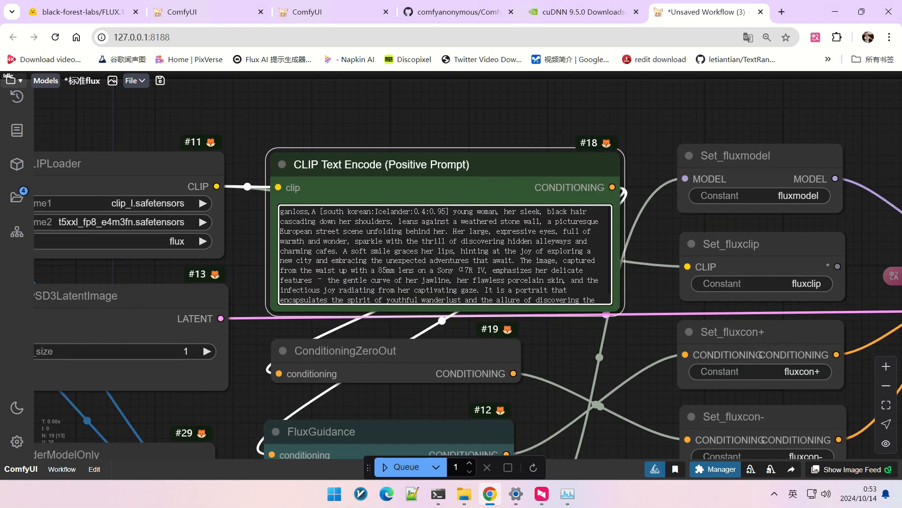
# - Queue the 标准flux workflow to generate the test portrait and minimise the traindata1 folder window
pyautogui.scroll(-5, 311, 137)
pyautogui.scroll(-4, 351, 233)
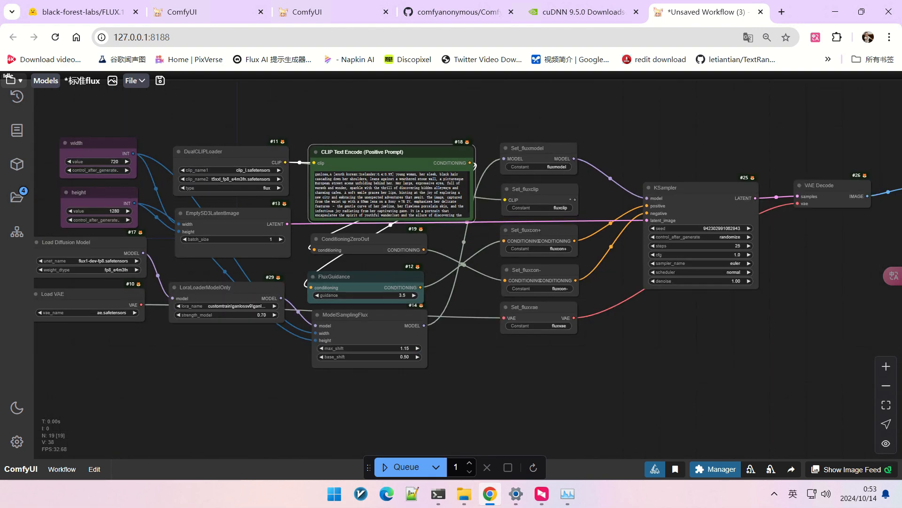
pyautogui.hotkey('ctrl', 'Return')
pyautogui.scroll(14, 324, 278)
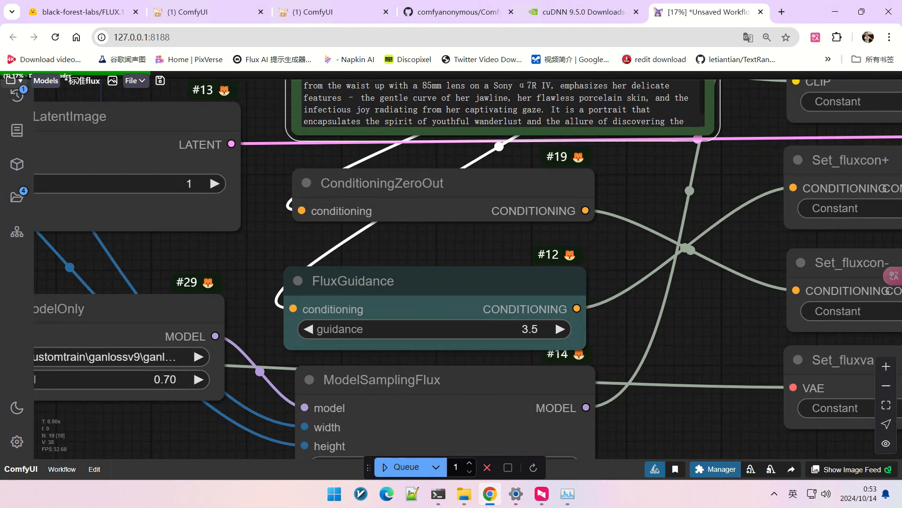
pyautogui.scroll(-7, 550, 326)
pyautogui.scroll(-3, 451, 275)
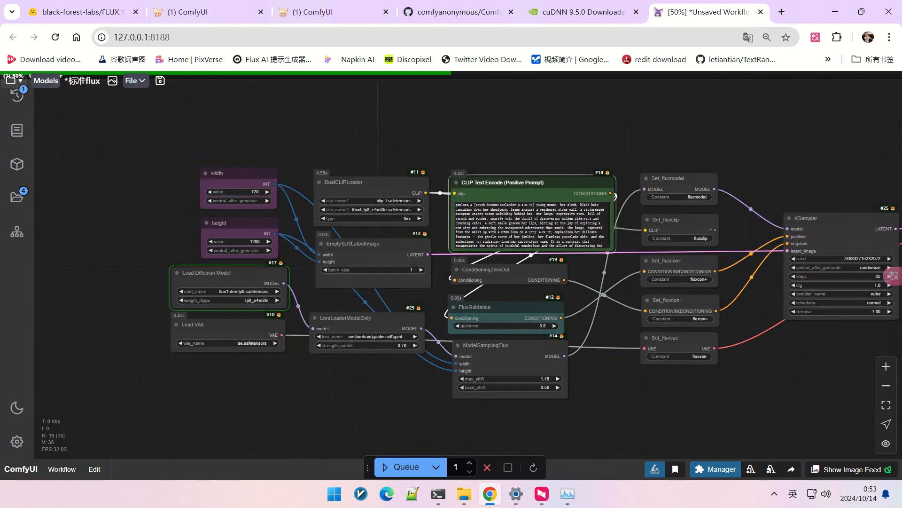
pyautogui.scroll(3, 451, 275)
pyautogui.hotkey('alt', 'Tab')
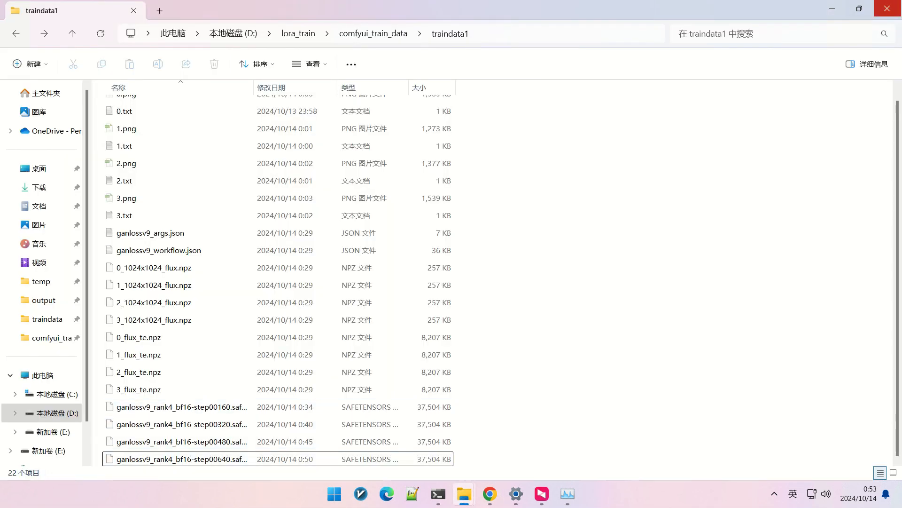
pyautogui.click(832, 9)
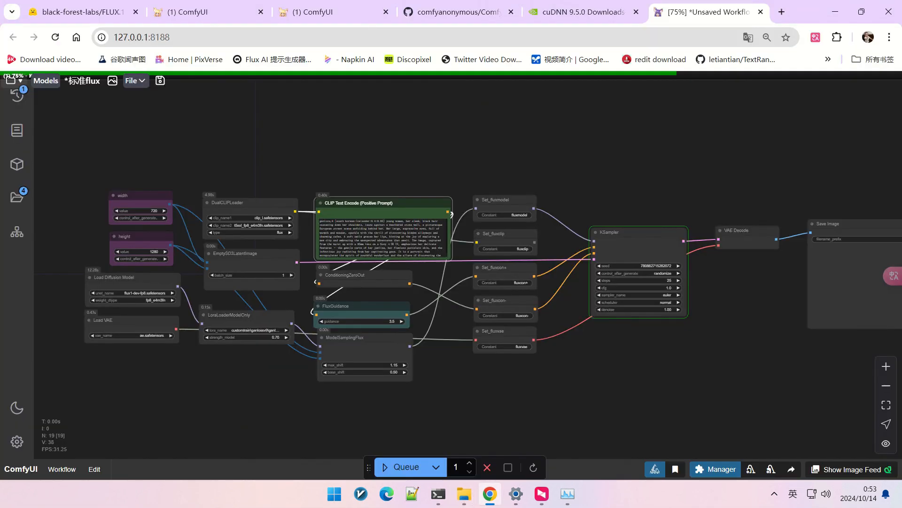
# - Examine the generated portrait up close in the Save Image node, along with the KSampler settings
pyautogui.scroll(10, 799, 282)
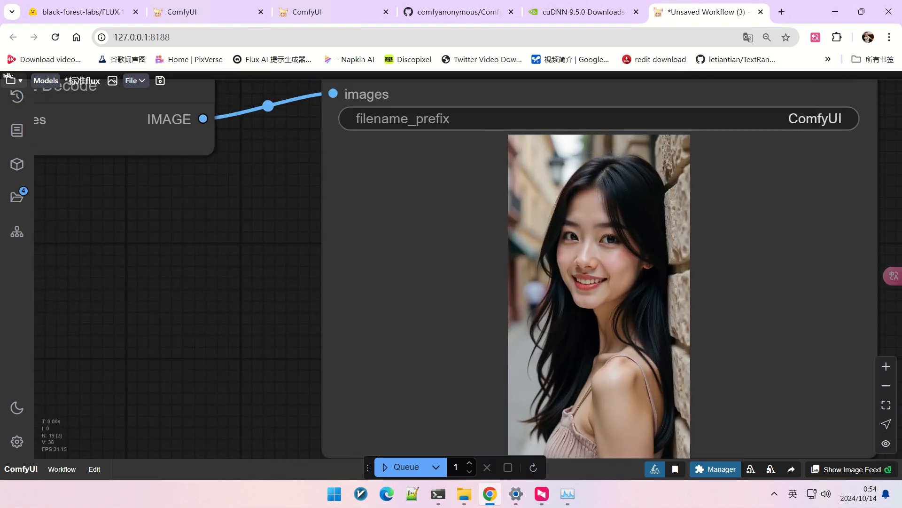
pyautogui.scroll(4, 616, 249)
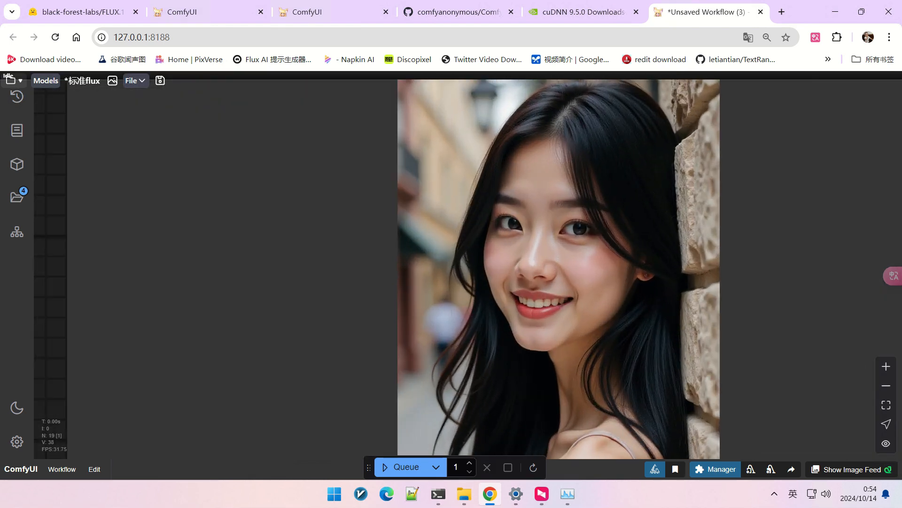
pyautogui.scroll(-8, 616, 250)
pyautogui.scroll(-3, 593, 252)
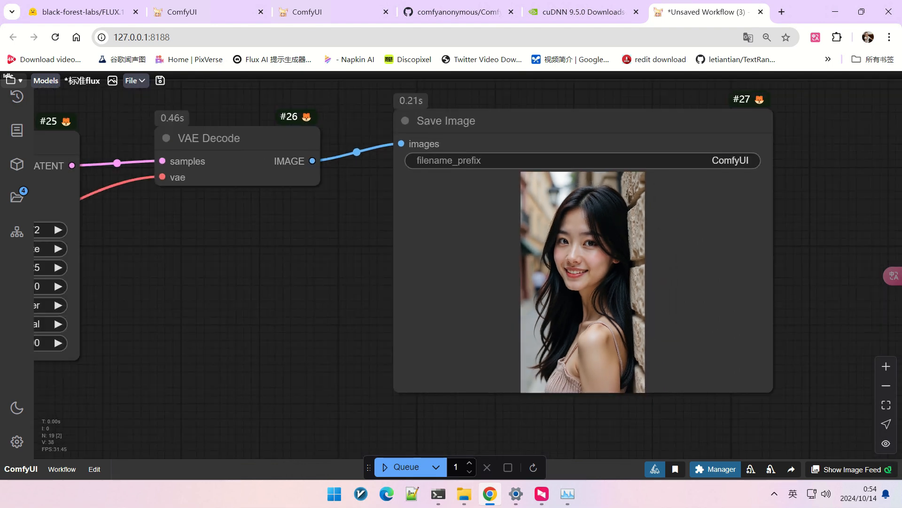
pyautogui.moveTo(330, 308); pyautogui.dragTo(516, 294)
pyautogui.scroll(-4, 517, 295)
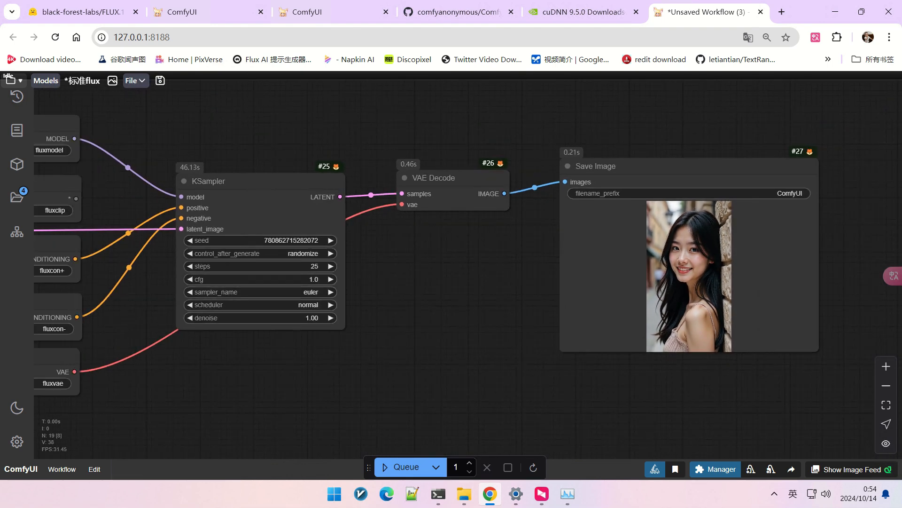
# - Queue the 标准flux workflow again to generate another portrait and inspect the face up close
pyautogui.click(402, 466)
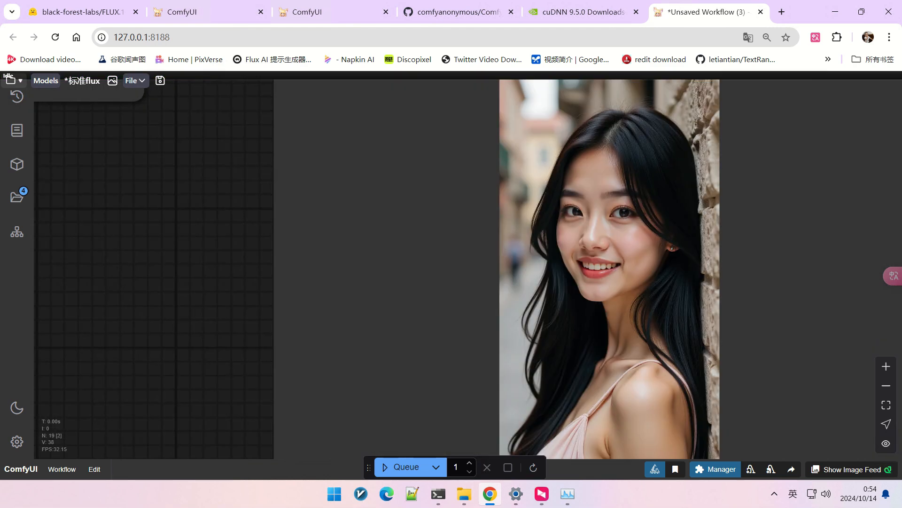
pyautogui.scroll(3, 663, 252)
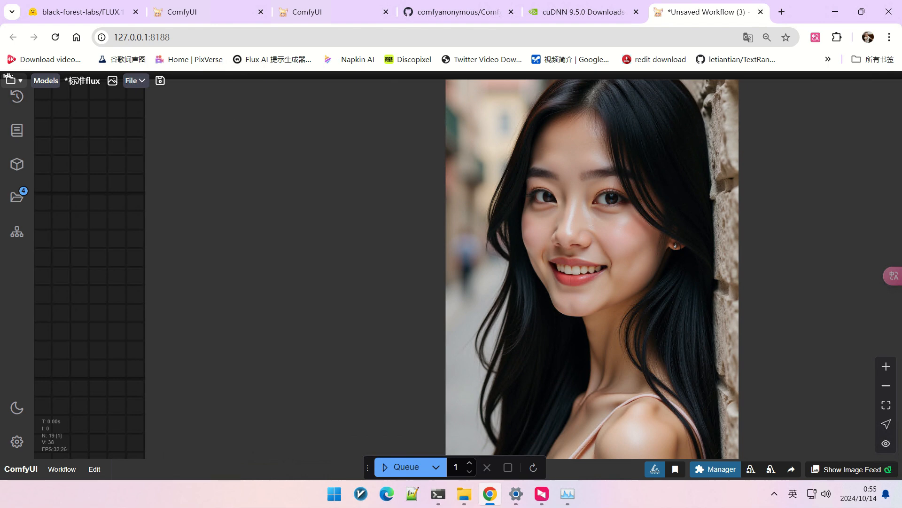
# - View training images 0.png and 3.png from the traindata1 folder to compare with the generated face, and return to ComfyUI
pyautogui.moveTo(464, 493)
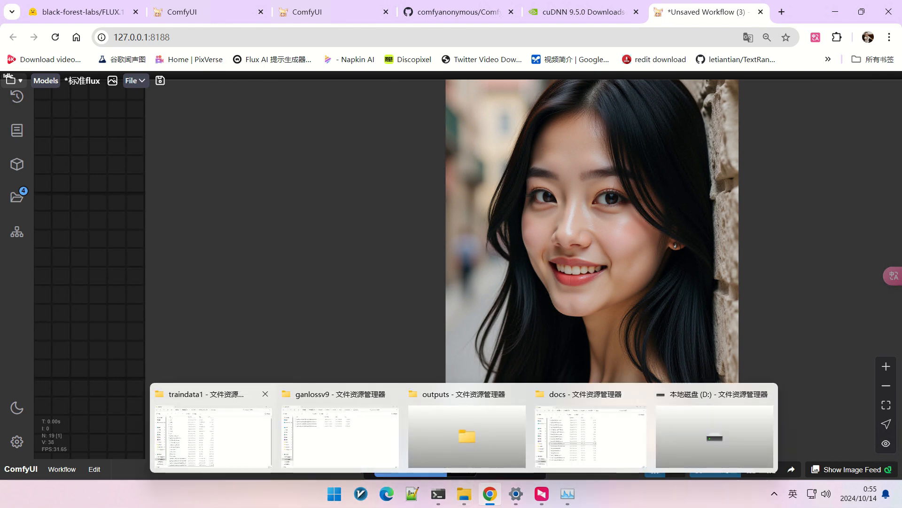
pyautogui.click(213, 436)
pyautogui.scroll(1, 277, 136)
pyautogui.click(181, 106)
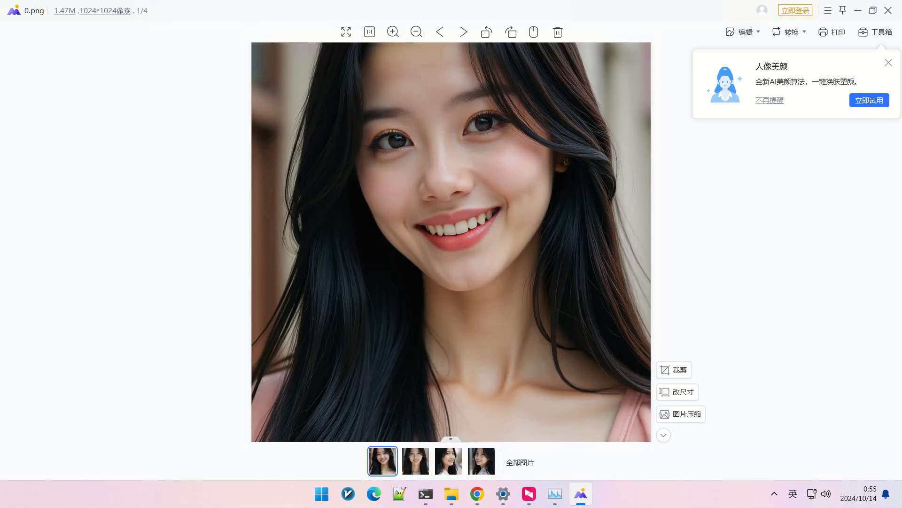
pyautogui.press('Left')
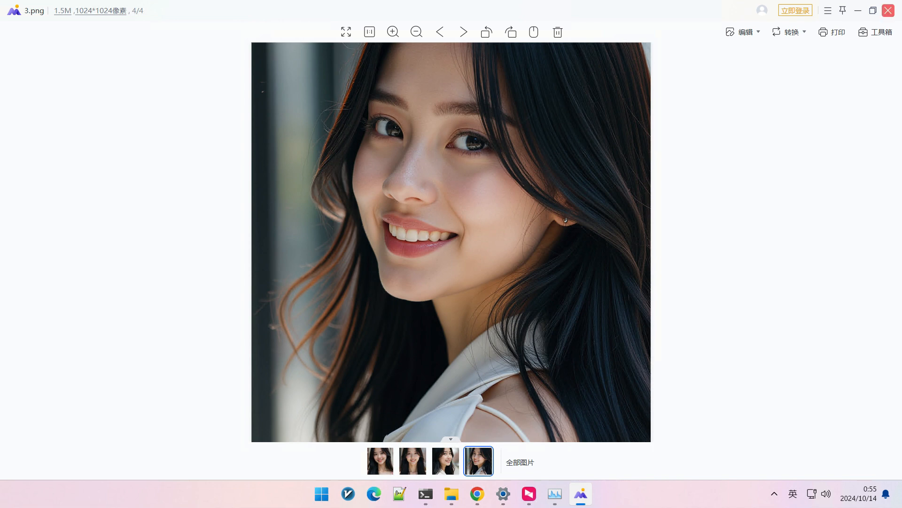
pyautogui.click(888, 10)
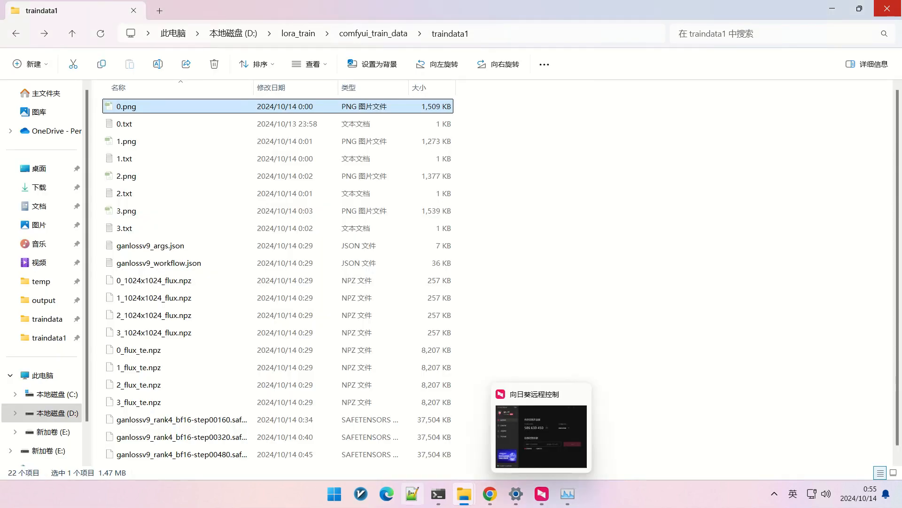
pyautogui.click(489, 494)
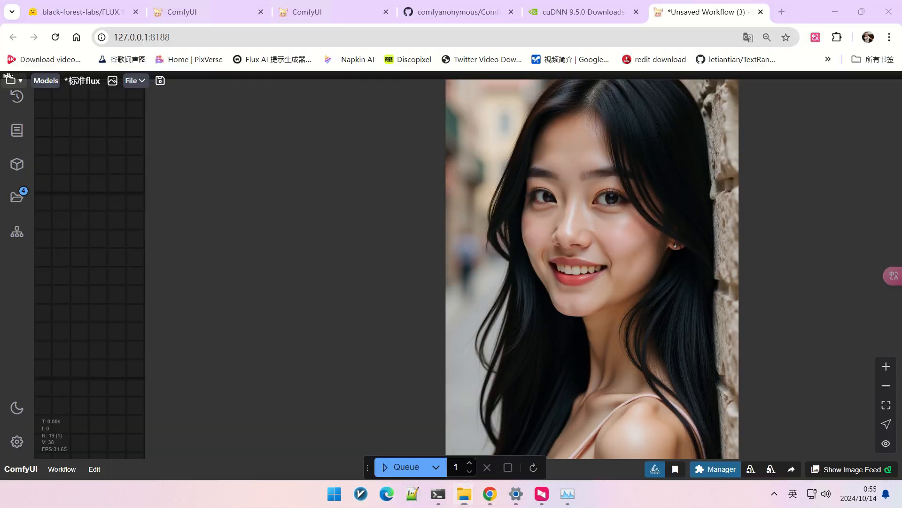
# - Set the image width to 1280 and the height to 720, and generate a landscape portrait
pyautogui.scroll(-10, 451, 268)
pyautogui.scroll(2, 451, 268)
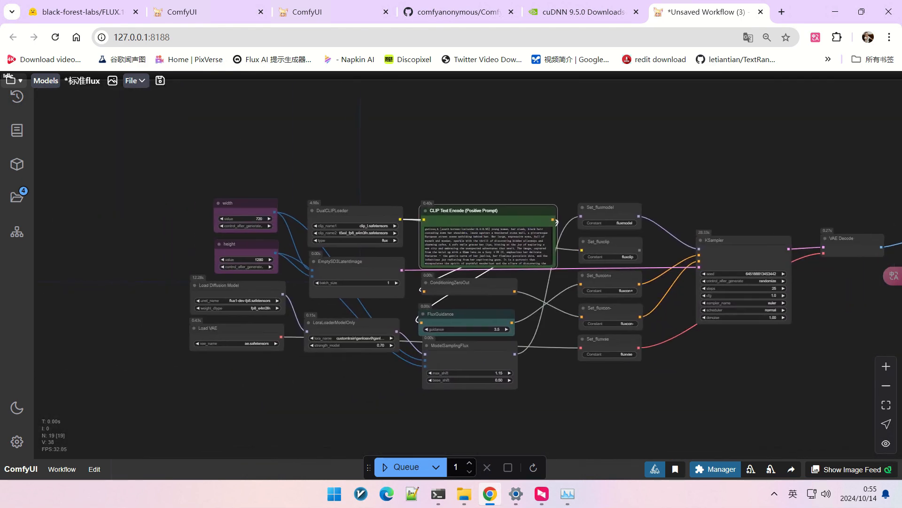
pyautogui.scroll(8, 257, 230)
pyautogui.click(239, 203)
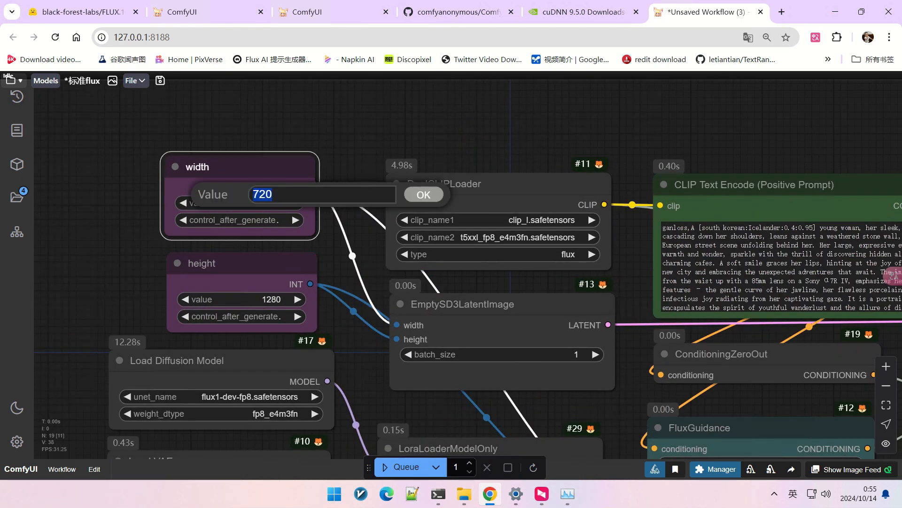
pyautogui.write('1280')
pyautogui.press('Return')
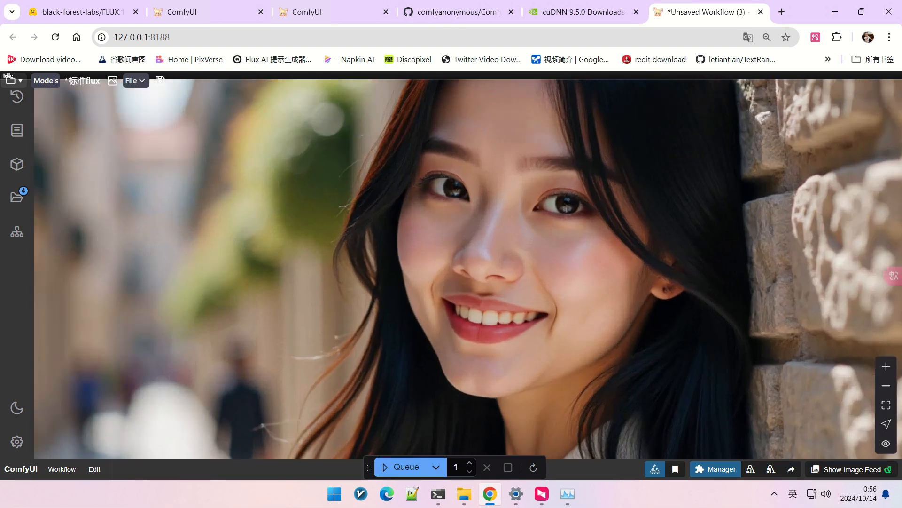
# - Set the guidance of the FluxGuidance node to 2.5
pyautogui.scroll(-18, 613, 271)
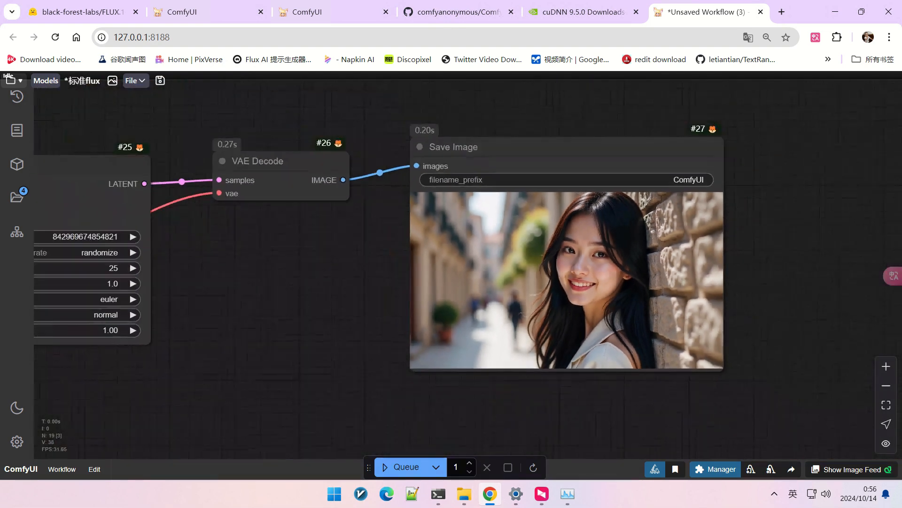
pyautogui.moveTo(423, 282); pyautogui.dragTo(531, 275)
pyautogui.moveTo(101, 279); pyautogui.dragTo(456, 241)
pyautogui.scroll(4, 288, 258)
pyautogui.scroll(4, 209, 319)
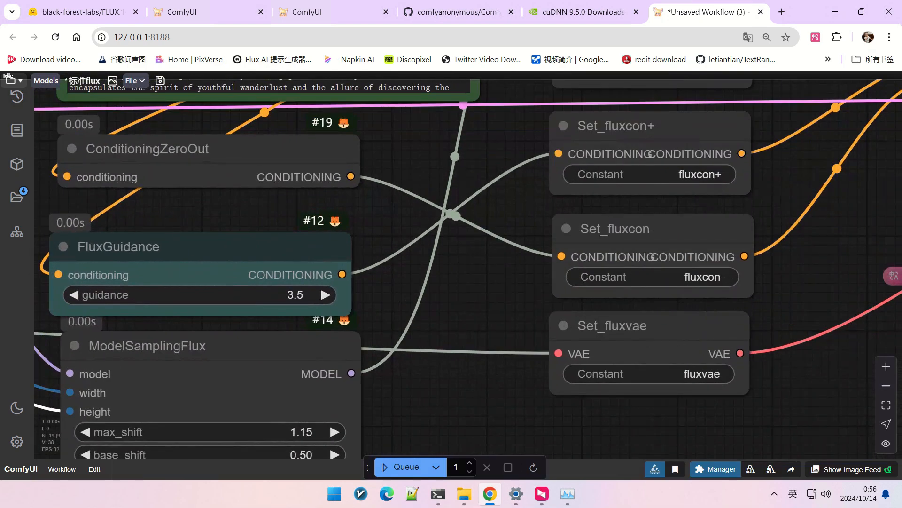
pyautogui.click(188, 294)
pyautogui.write('2.5')
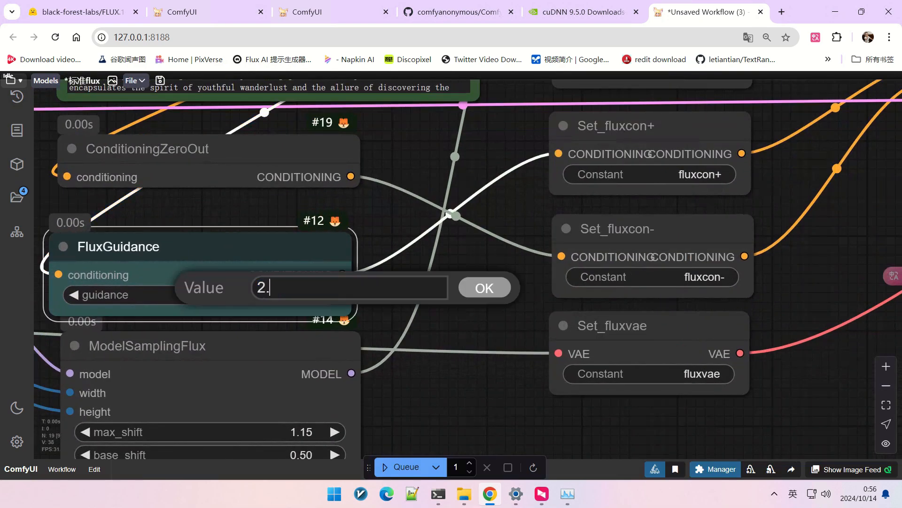
pyautogui.press('Return')
# - Set strength_model of the LoraLoaderModelOnly node to 0.5
pyautogui.scroll(-3, 451, 254)
pyautogui.click(230, 306)
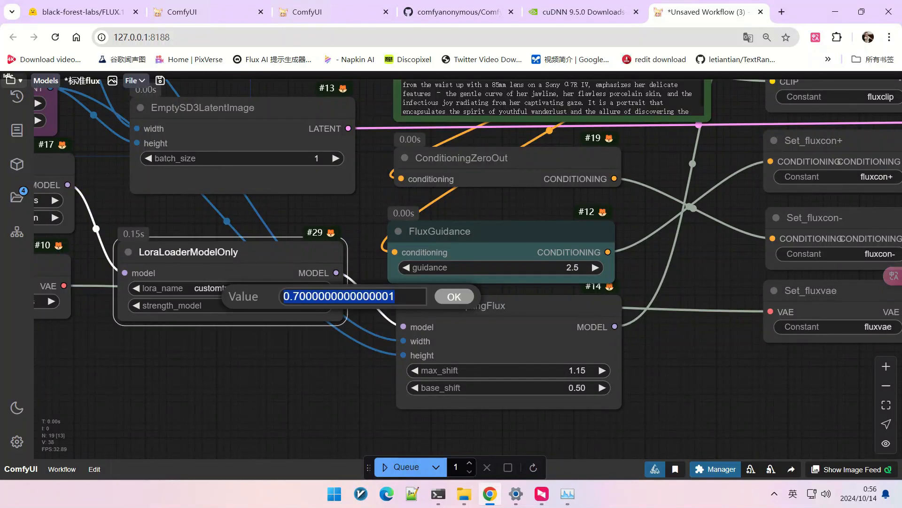
pyautogui.click(370, 296)
pyautogui.moveTo(293, 296); pyautogui.dragTo(395, 296)
pyautogui.write('5')
pyautogui.press('Return')
# - Queue the workflow with the reduced guidance and LoRA strength, and inspect the generated landscape portrait up close
pyautogui.scroll(-5, 452, 253)
pyautogui.scroll(4, 451, 253)
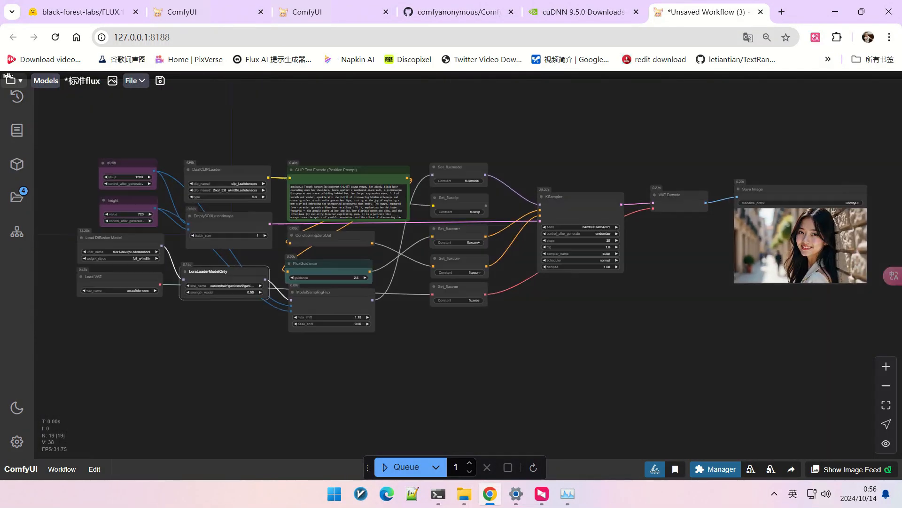
pyautogui.click(400, 467)
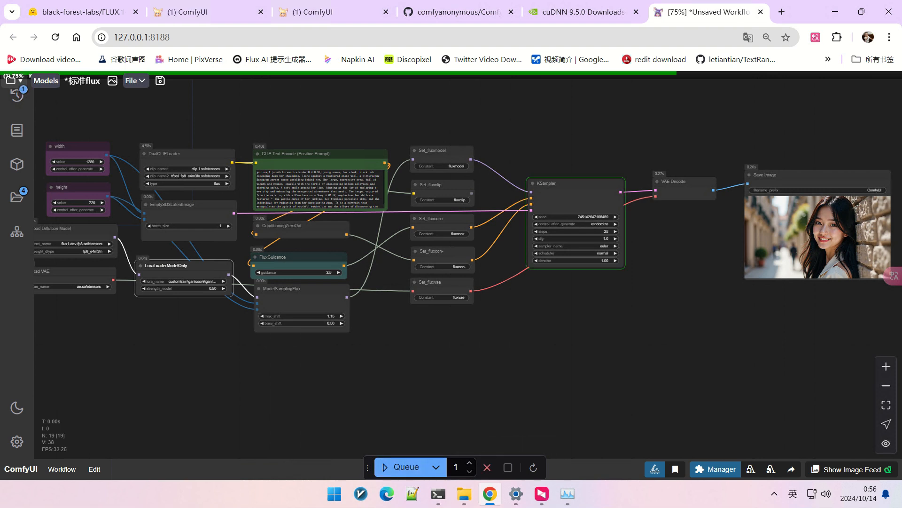
pyautogui.moveTo(611, 357); pyautogui.dragTo(378, 364)
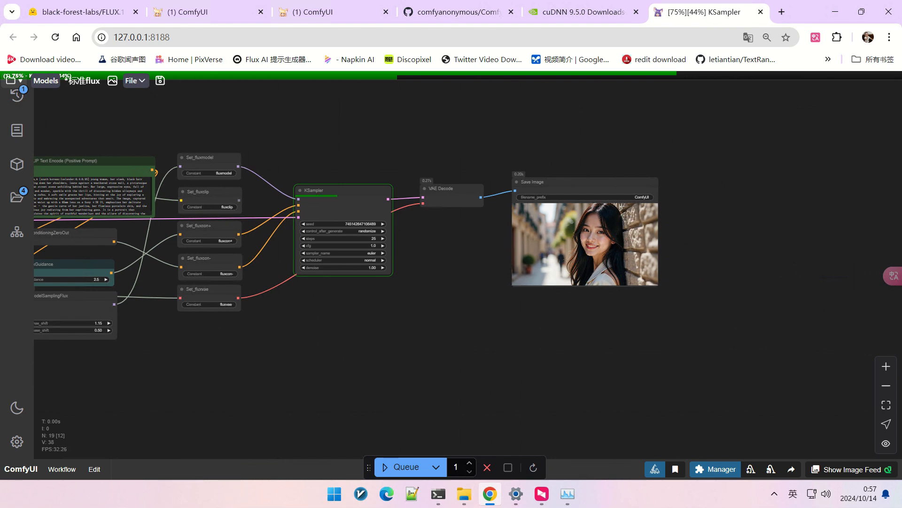
pyautogui.scroll(20, 593, 240)
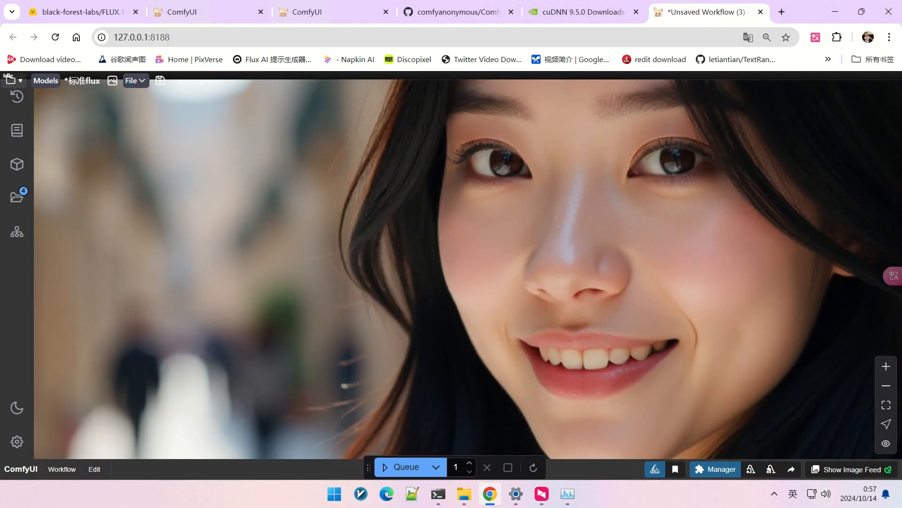
pyautogui.scroll(-15, 630, 212)
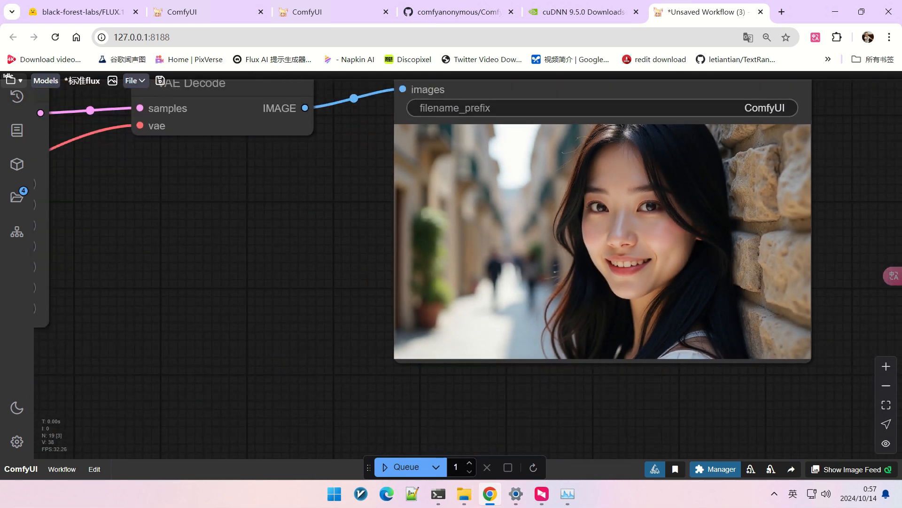
# - Generate one more landscape portrait with the same settings and examine its face in the Save Image node
pyautogui.click(404, 467)
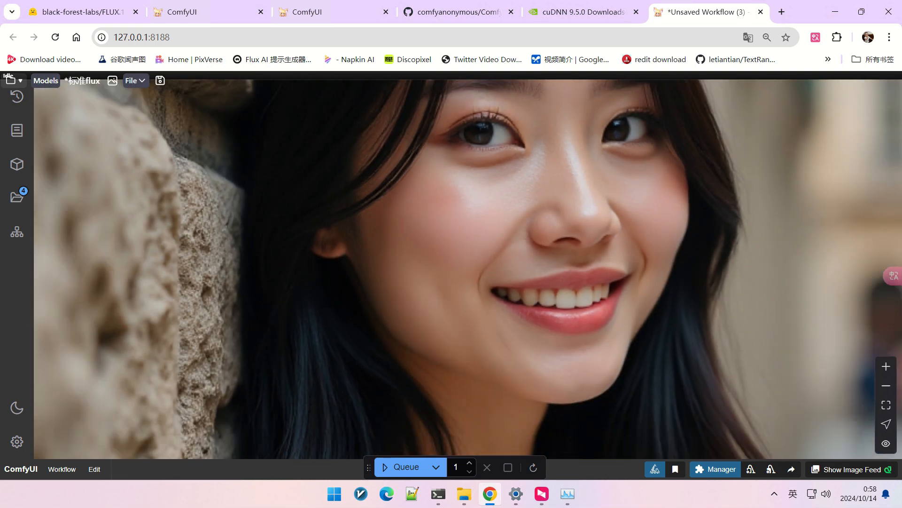
pyautogui.scroll(-20, 708, 274)
pyautogui.moveTo(715, 274); pyautogui.dragTo(556, 278)
pyautogui.scroll(4, 564, 277)
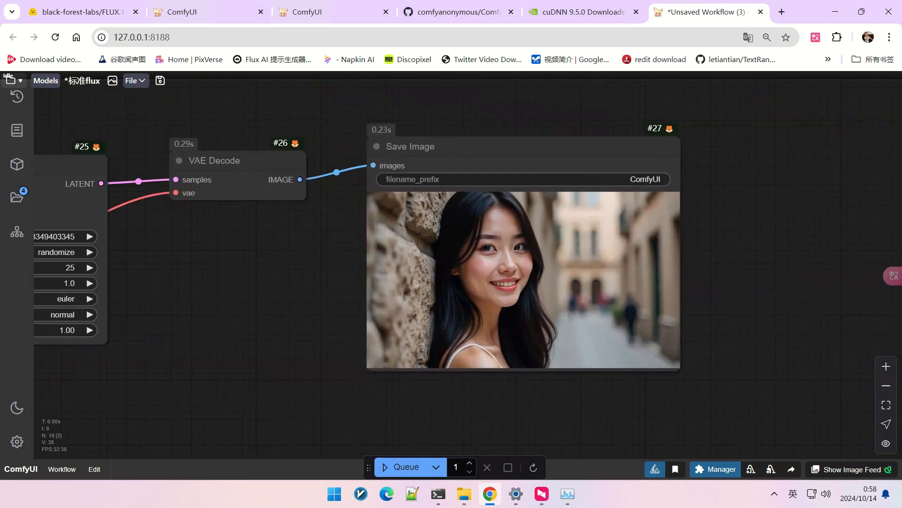
pyautogui.scroll(3, 569, 278)
pyautogui.scroll(4, 537, 261)
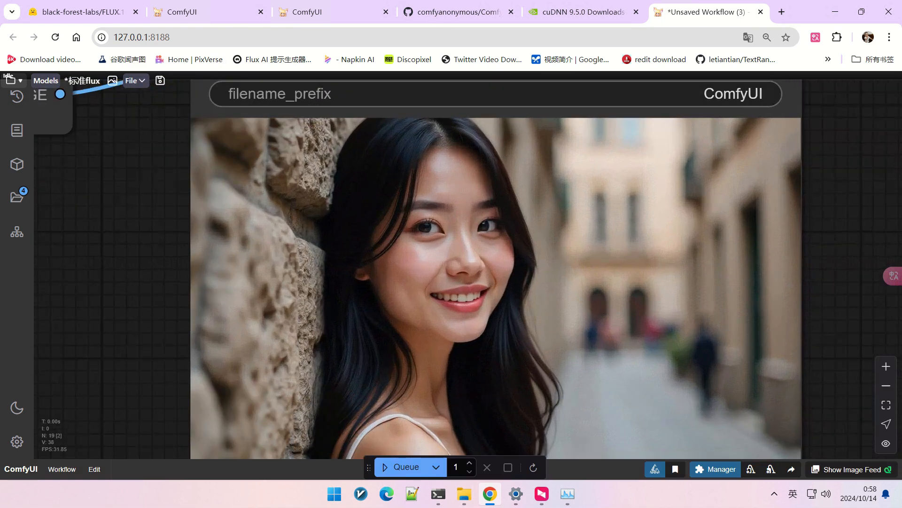
pyautogui.scroll(3, 470, 235)
pyautogui.scroll(3, 491, 265)
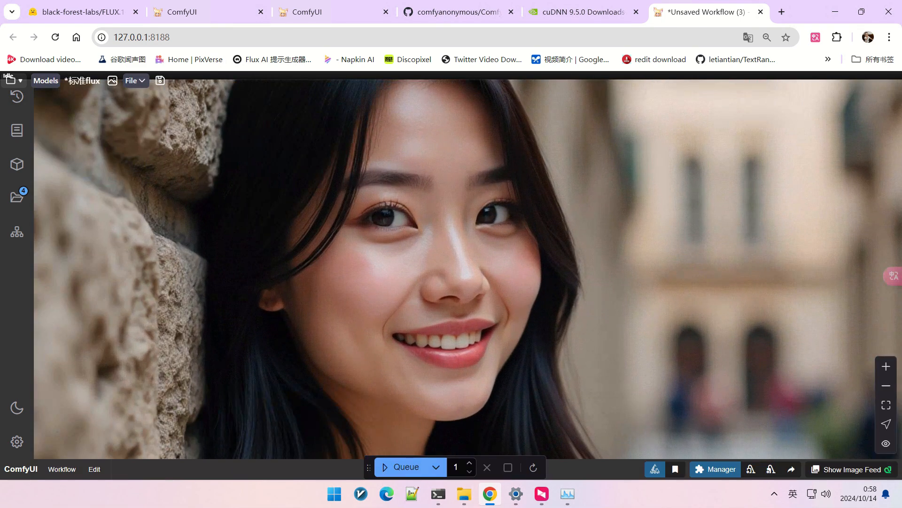
pyautogui.scroll(-16, 544, 311)
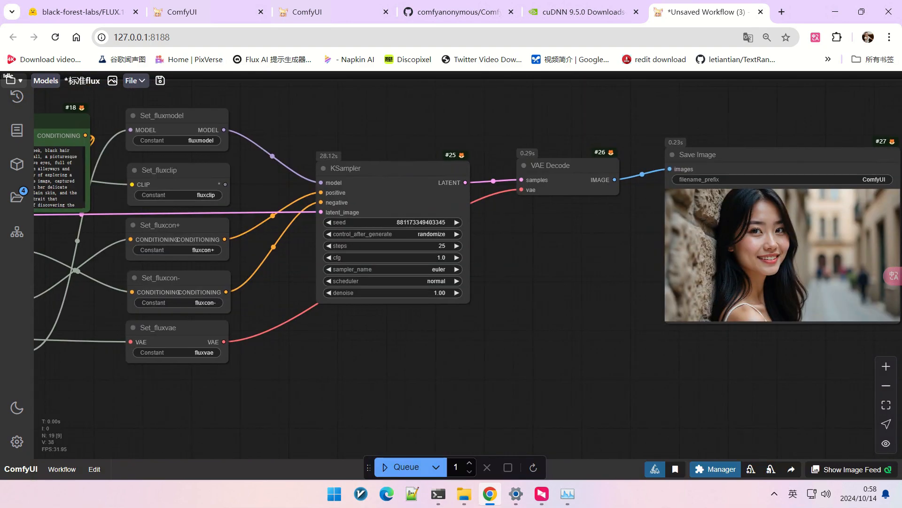
pyautogui.moveTo(543, 310); pyautogui.dragTo(755, 287)
pyautogui.scroll(-3, 637, 340)
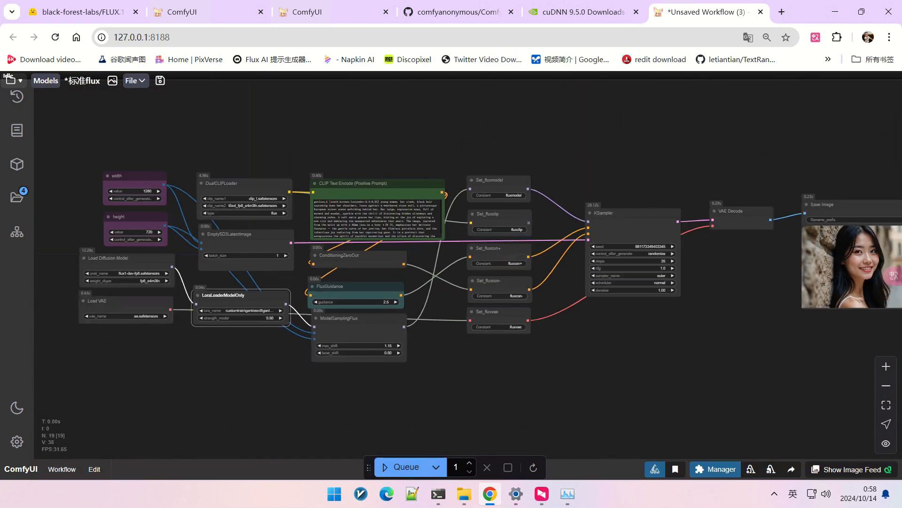
pyautogui.moveTo(637, 340); pyautogui.dragTo(592, 325)
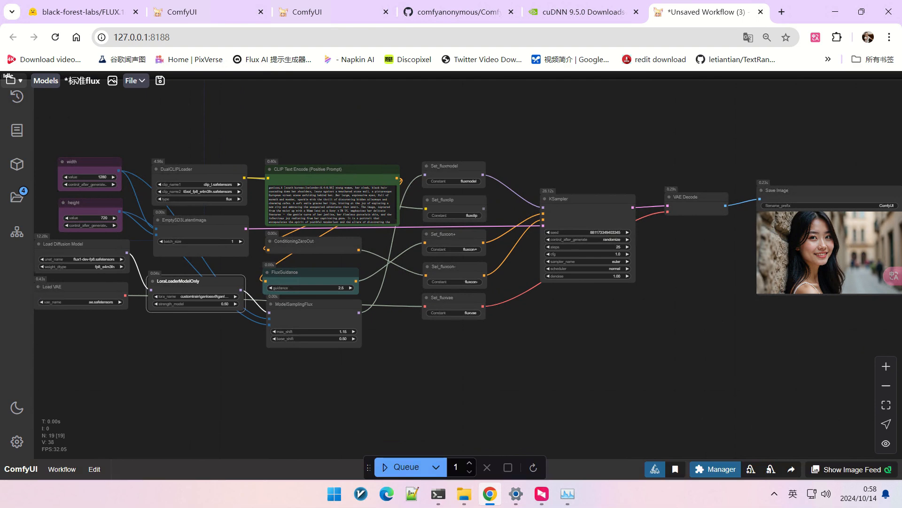